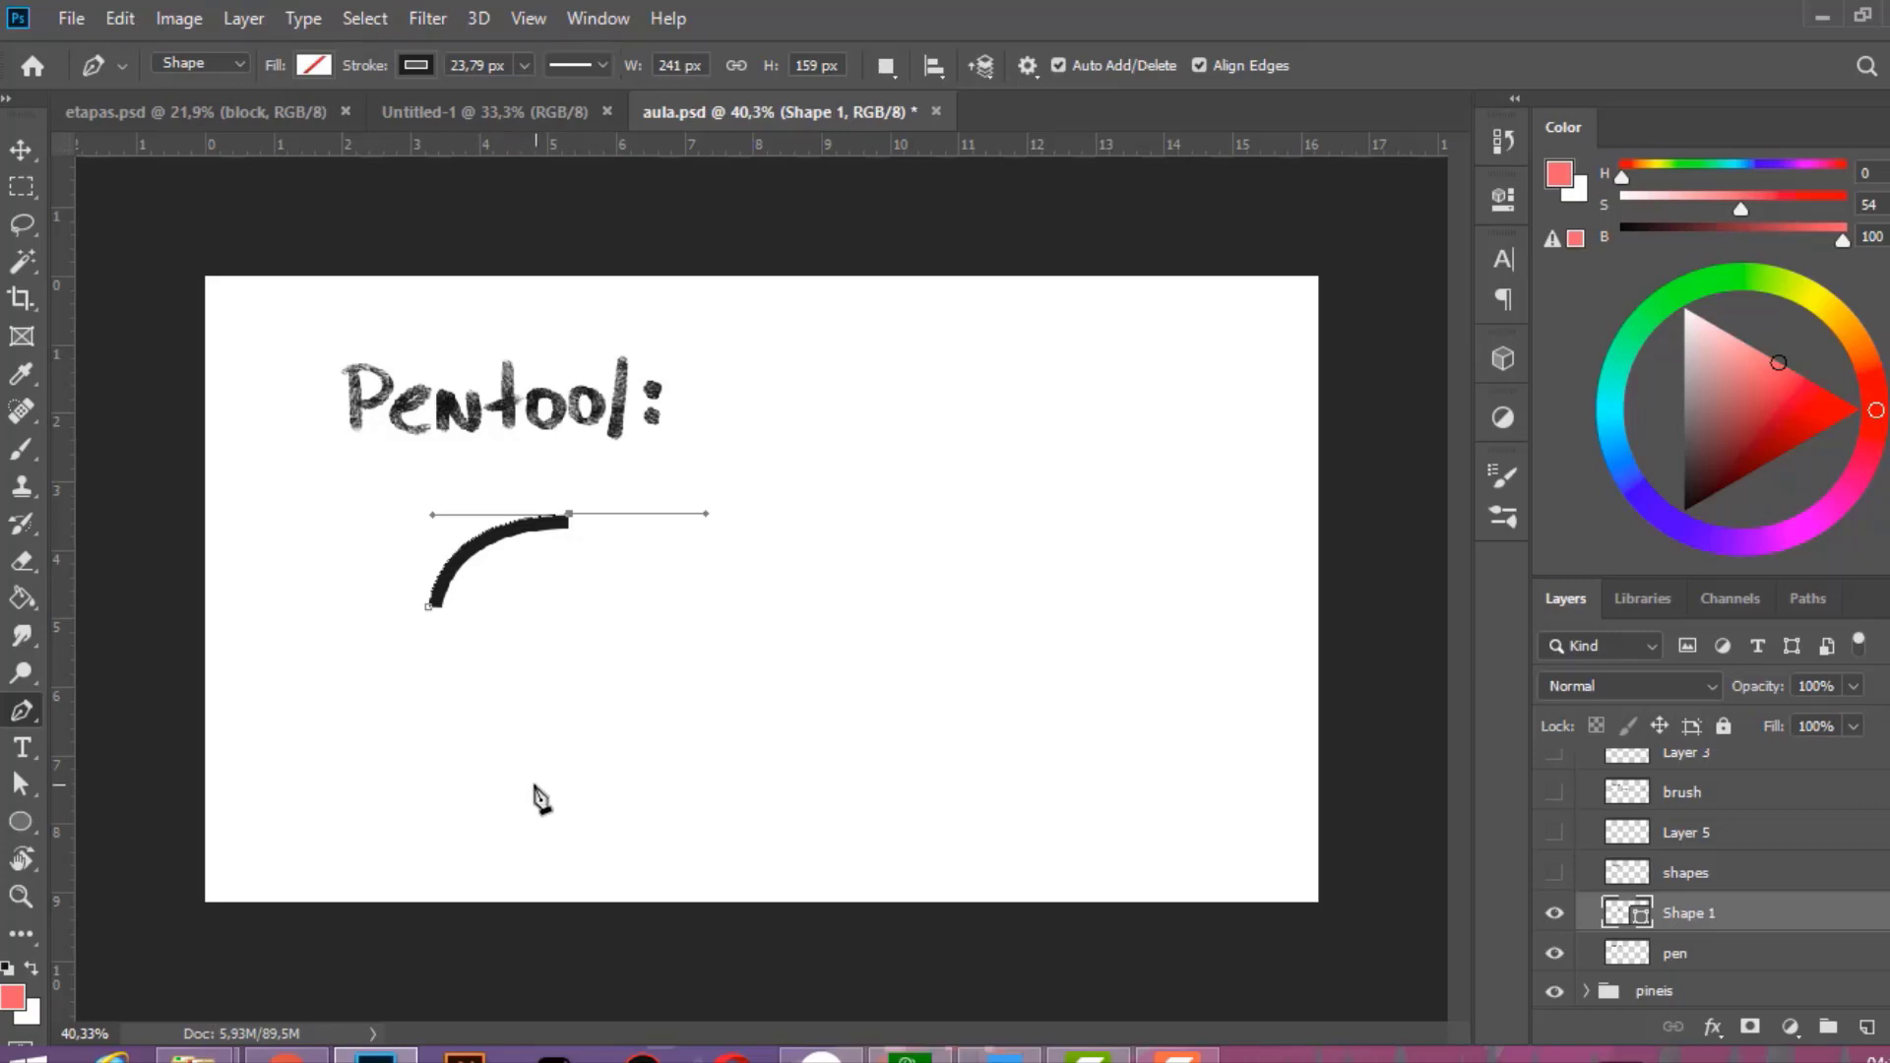
# Add a curved bottom anchor to the pen path, close it at its starting point, and convert it to a selection.
pyautogui.moveTo(534, 786); pyautogui.dragTo(333, 784)
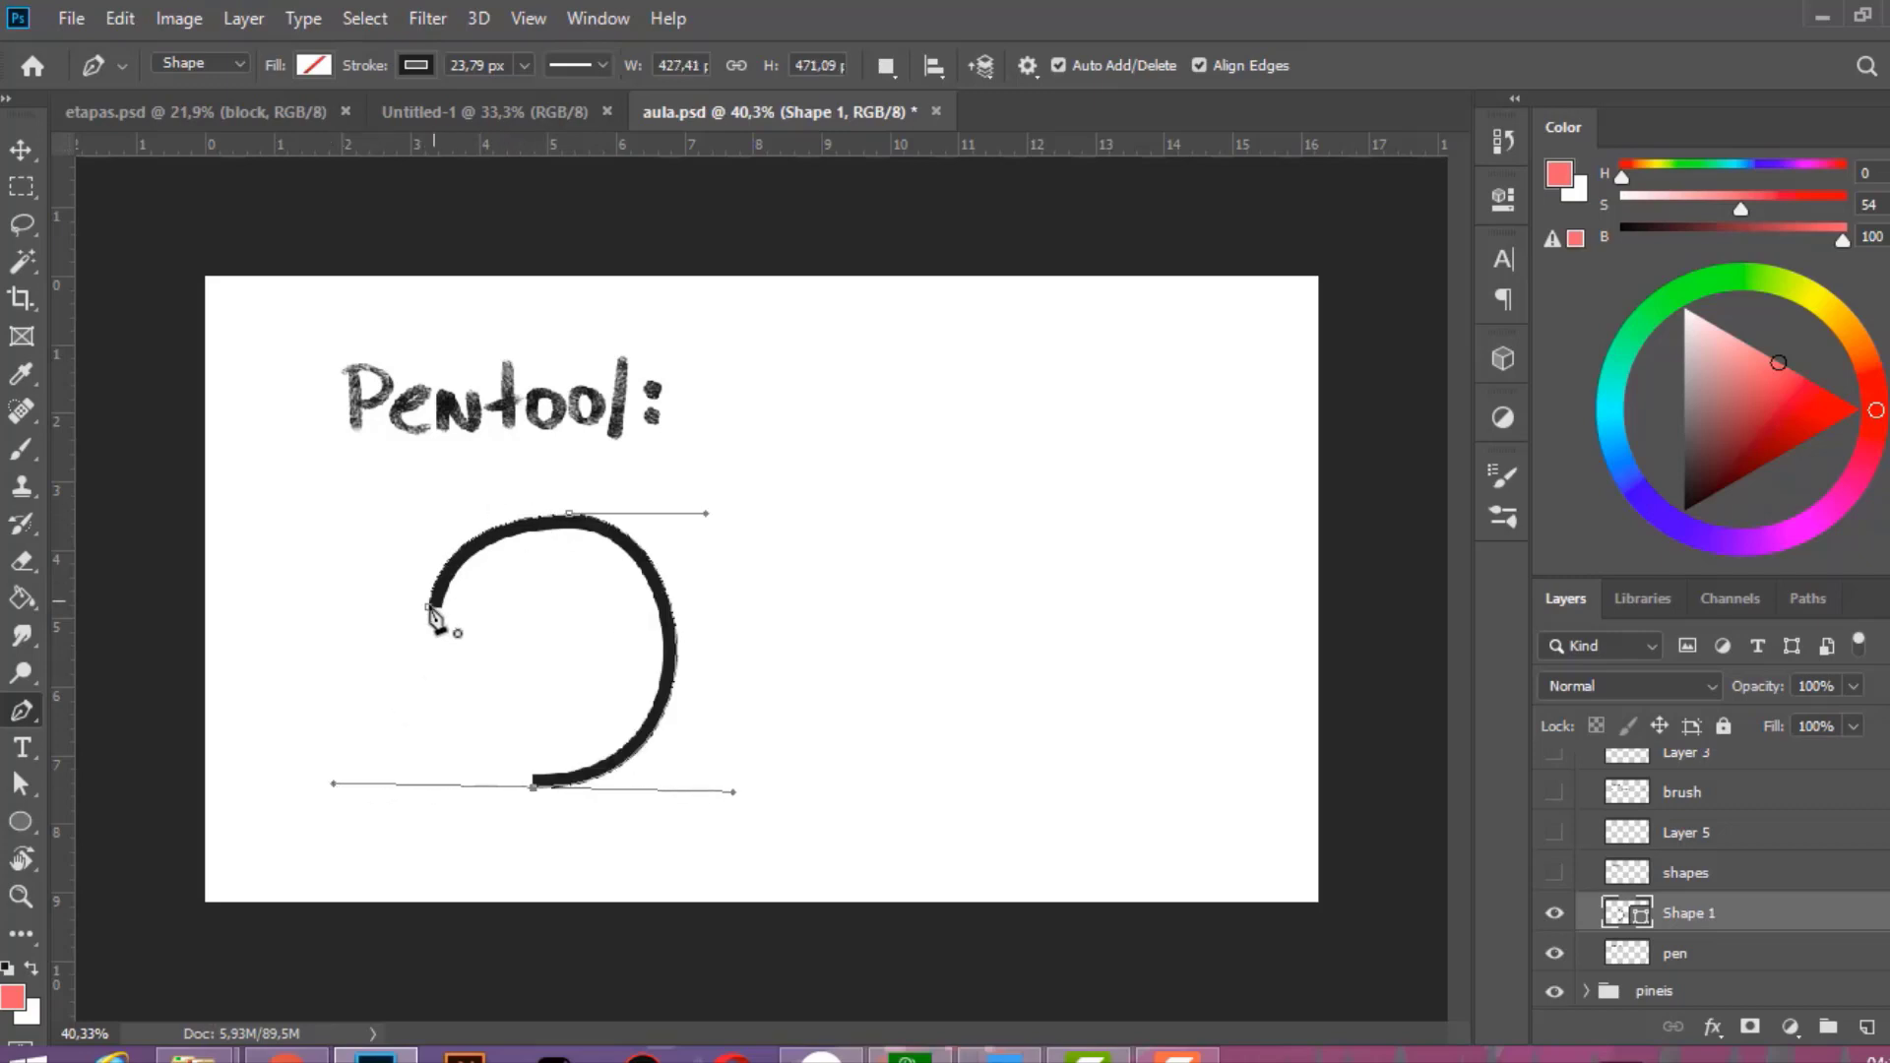
pyautogui.moveTo(431, 610); pyautogui.dragTo(499, 548)
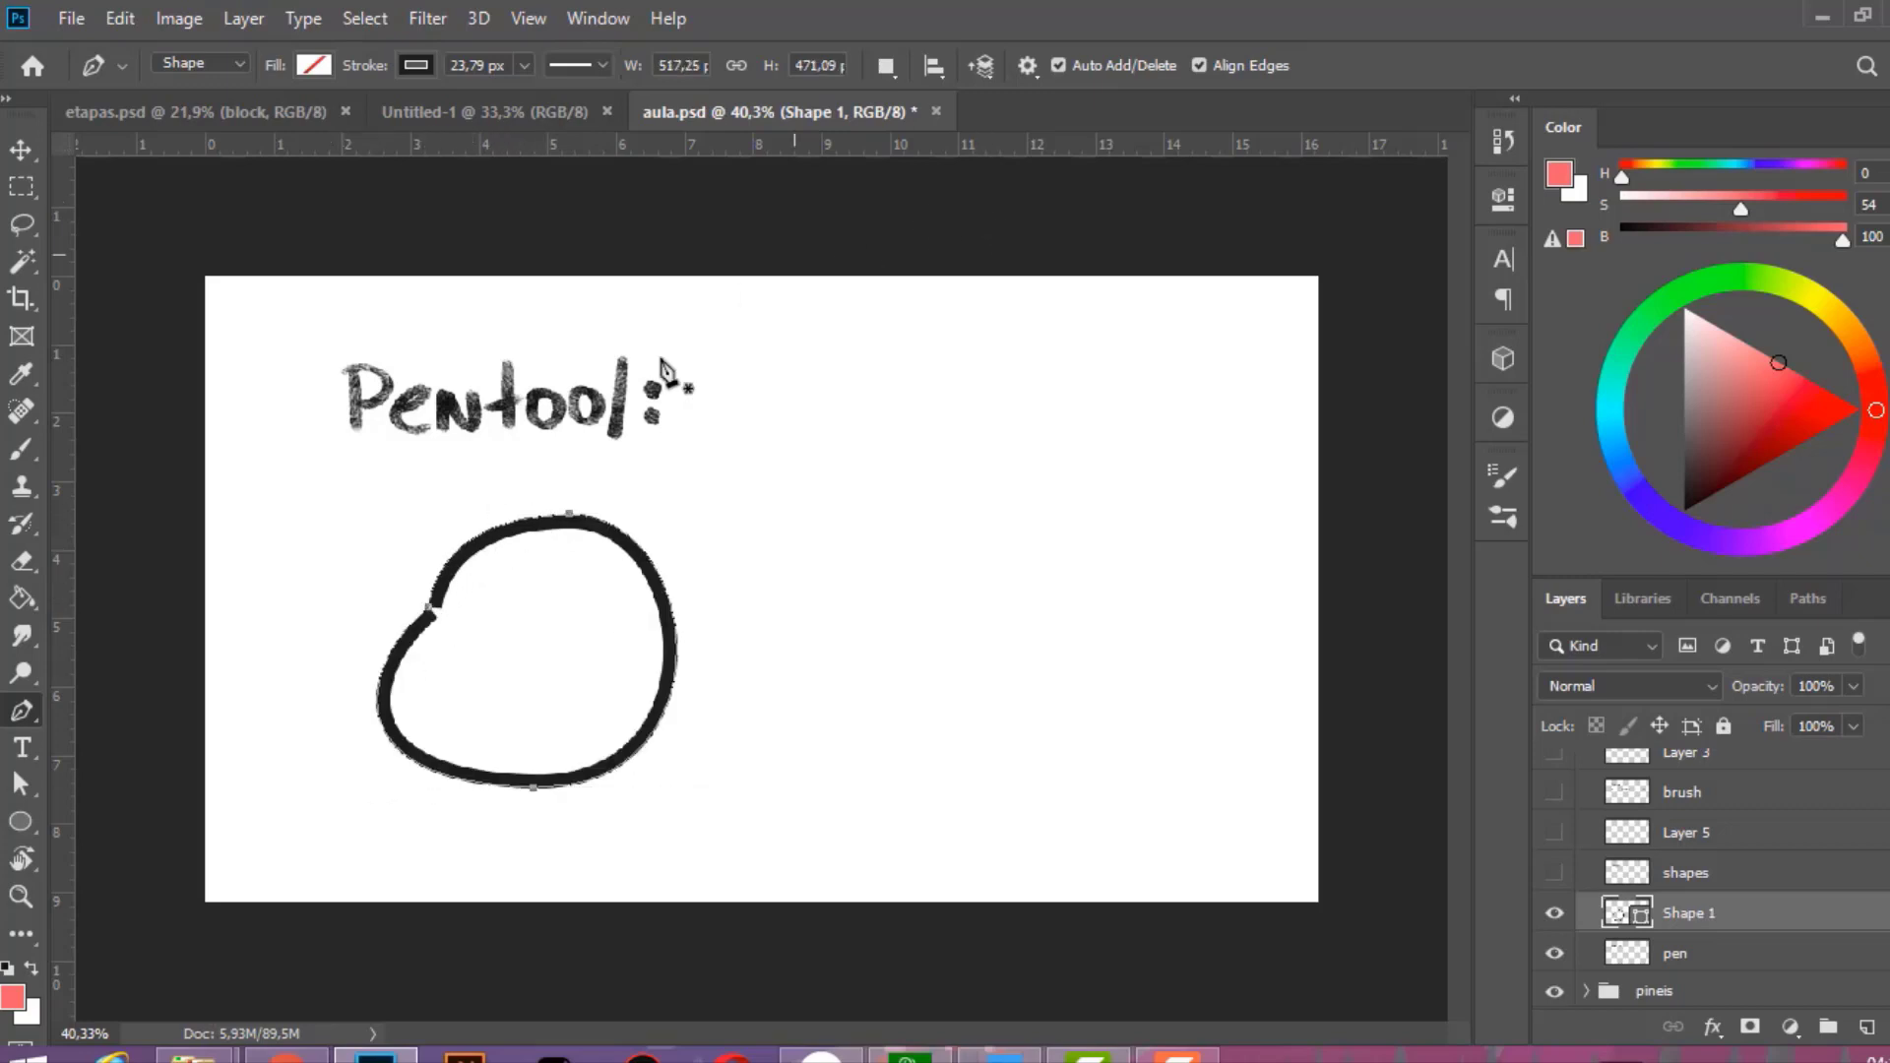
pyautogui.rightClick(545, 602)
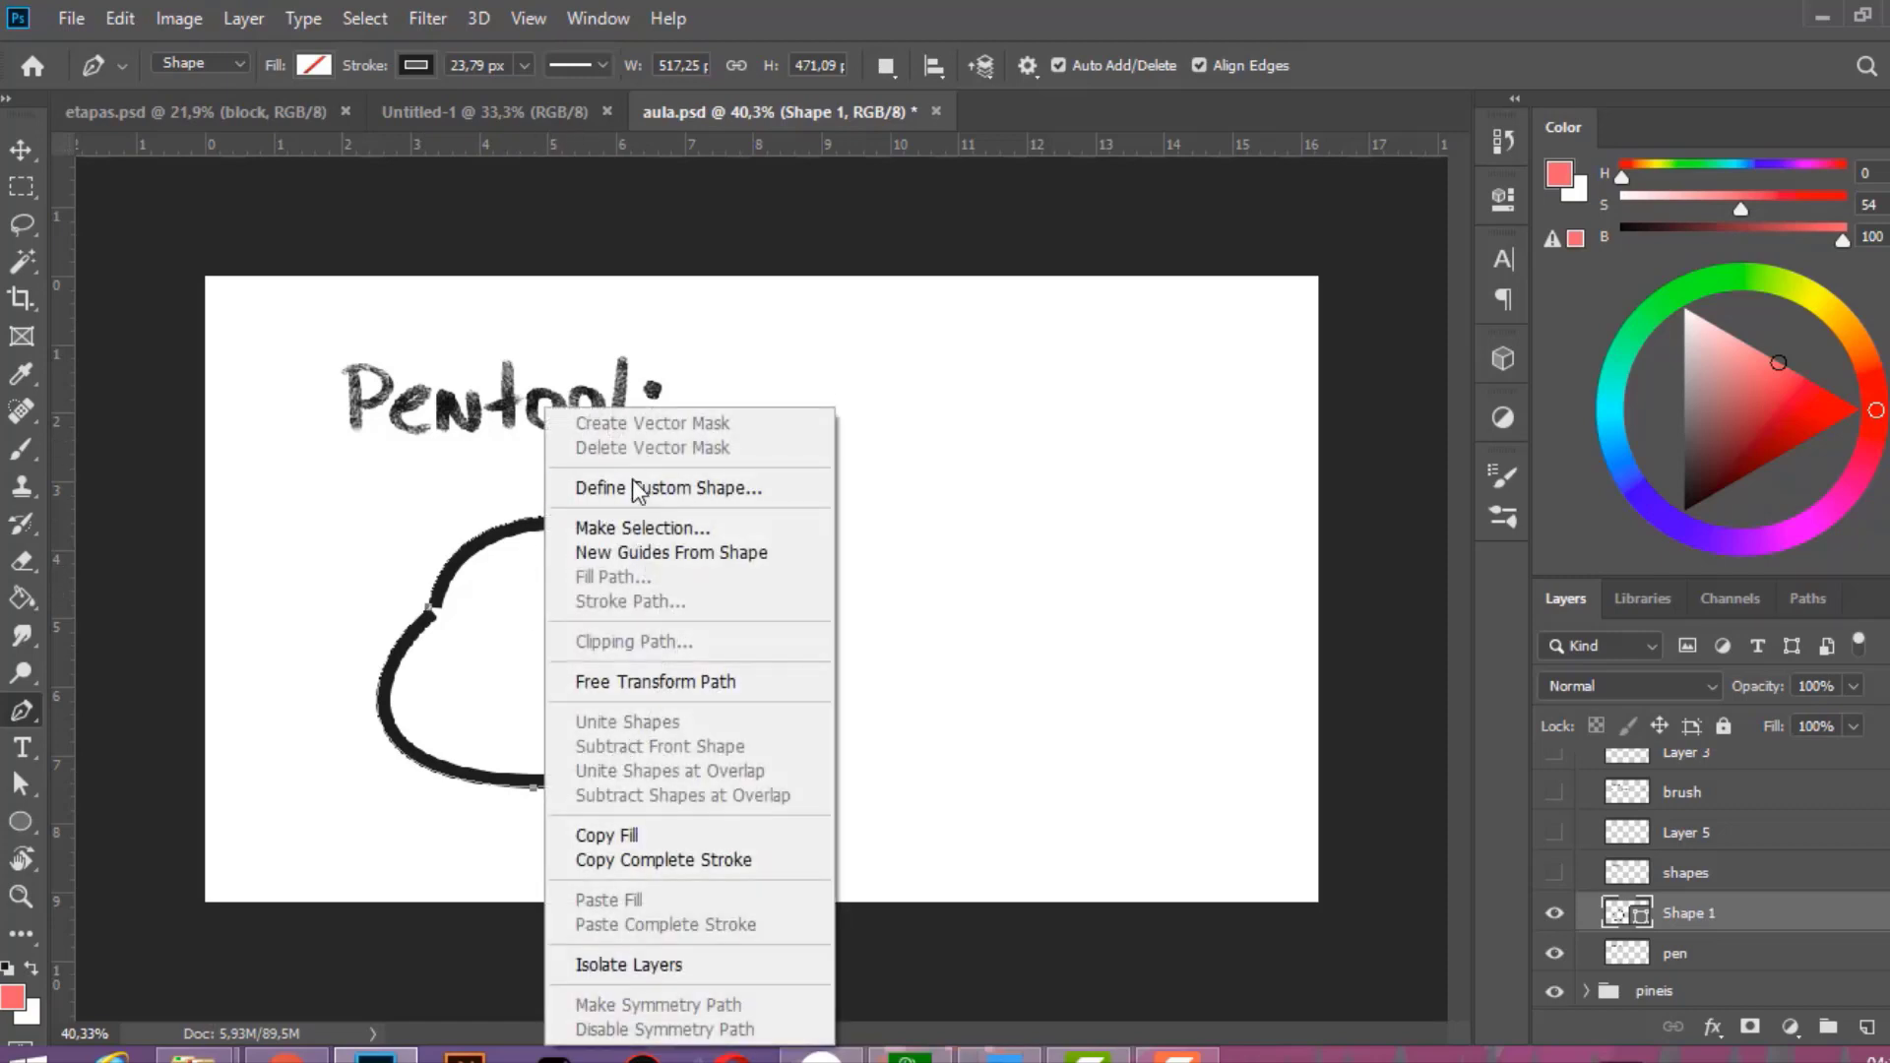
pyautogui.click(695, 530)
pyautogui.click(1123, 258)
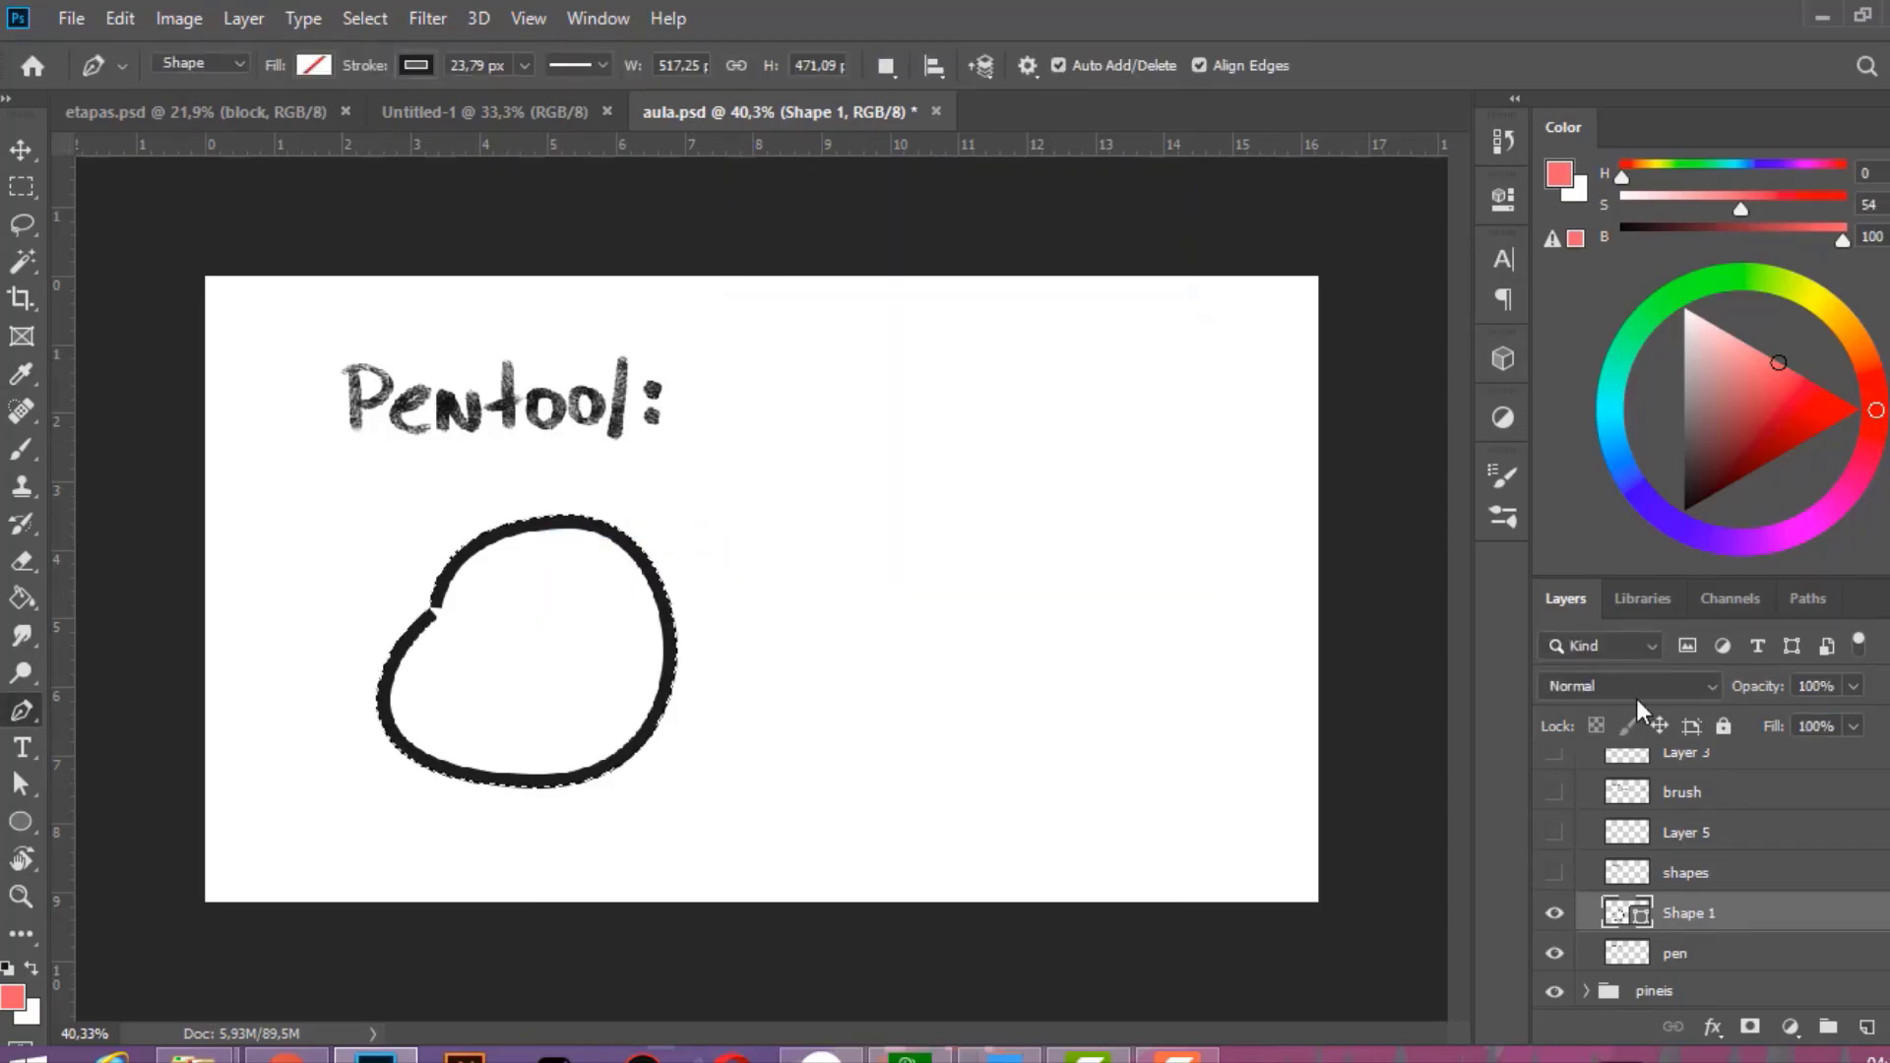
# Fill the selection with the salmon foreground colour on a new layer using the Paint Bucket, and deselect.
pyautogui.click(1867, 1027)
pyautogui.press('g')
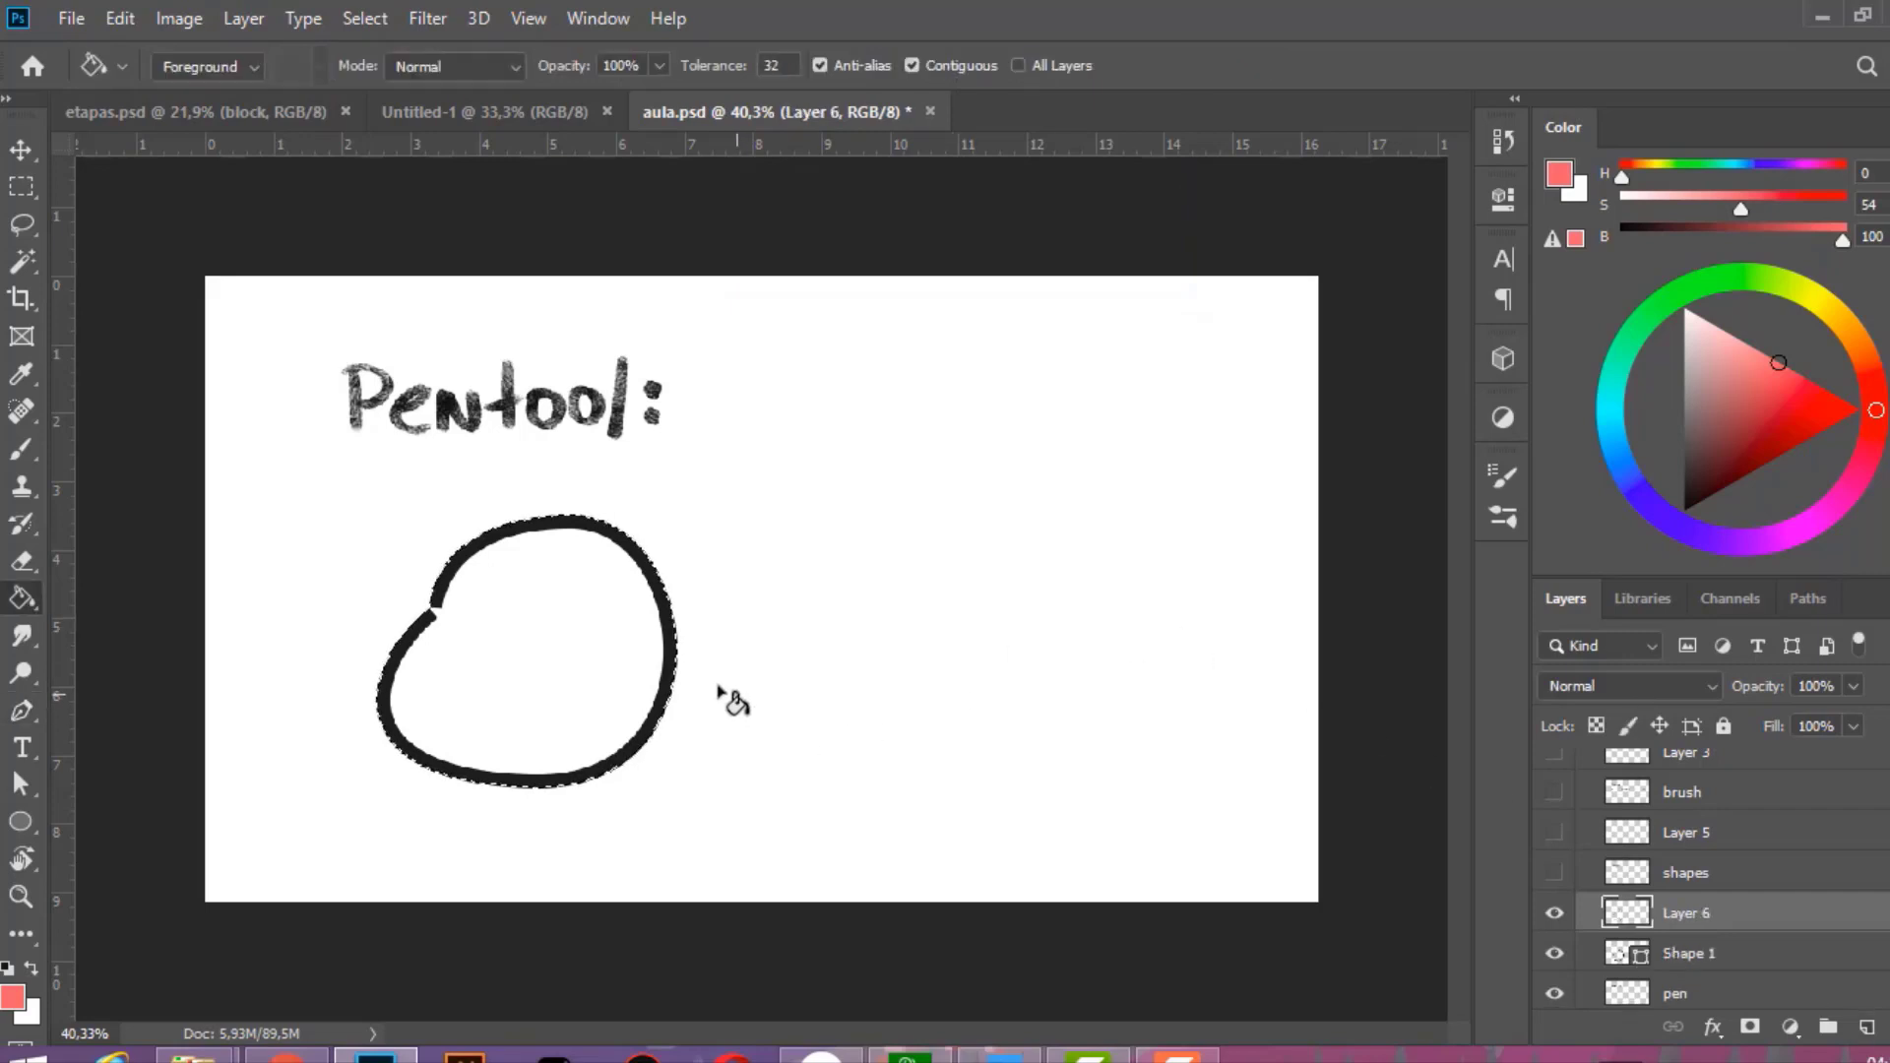
pyautogui.click(612, 677)
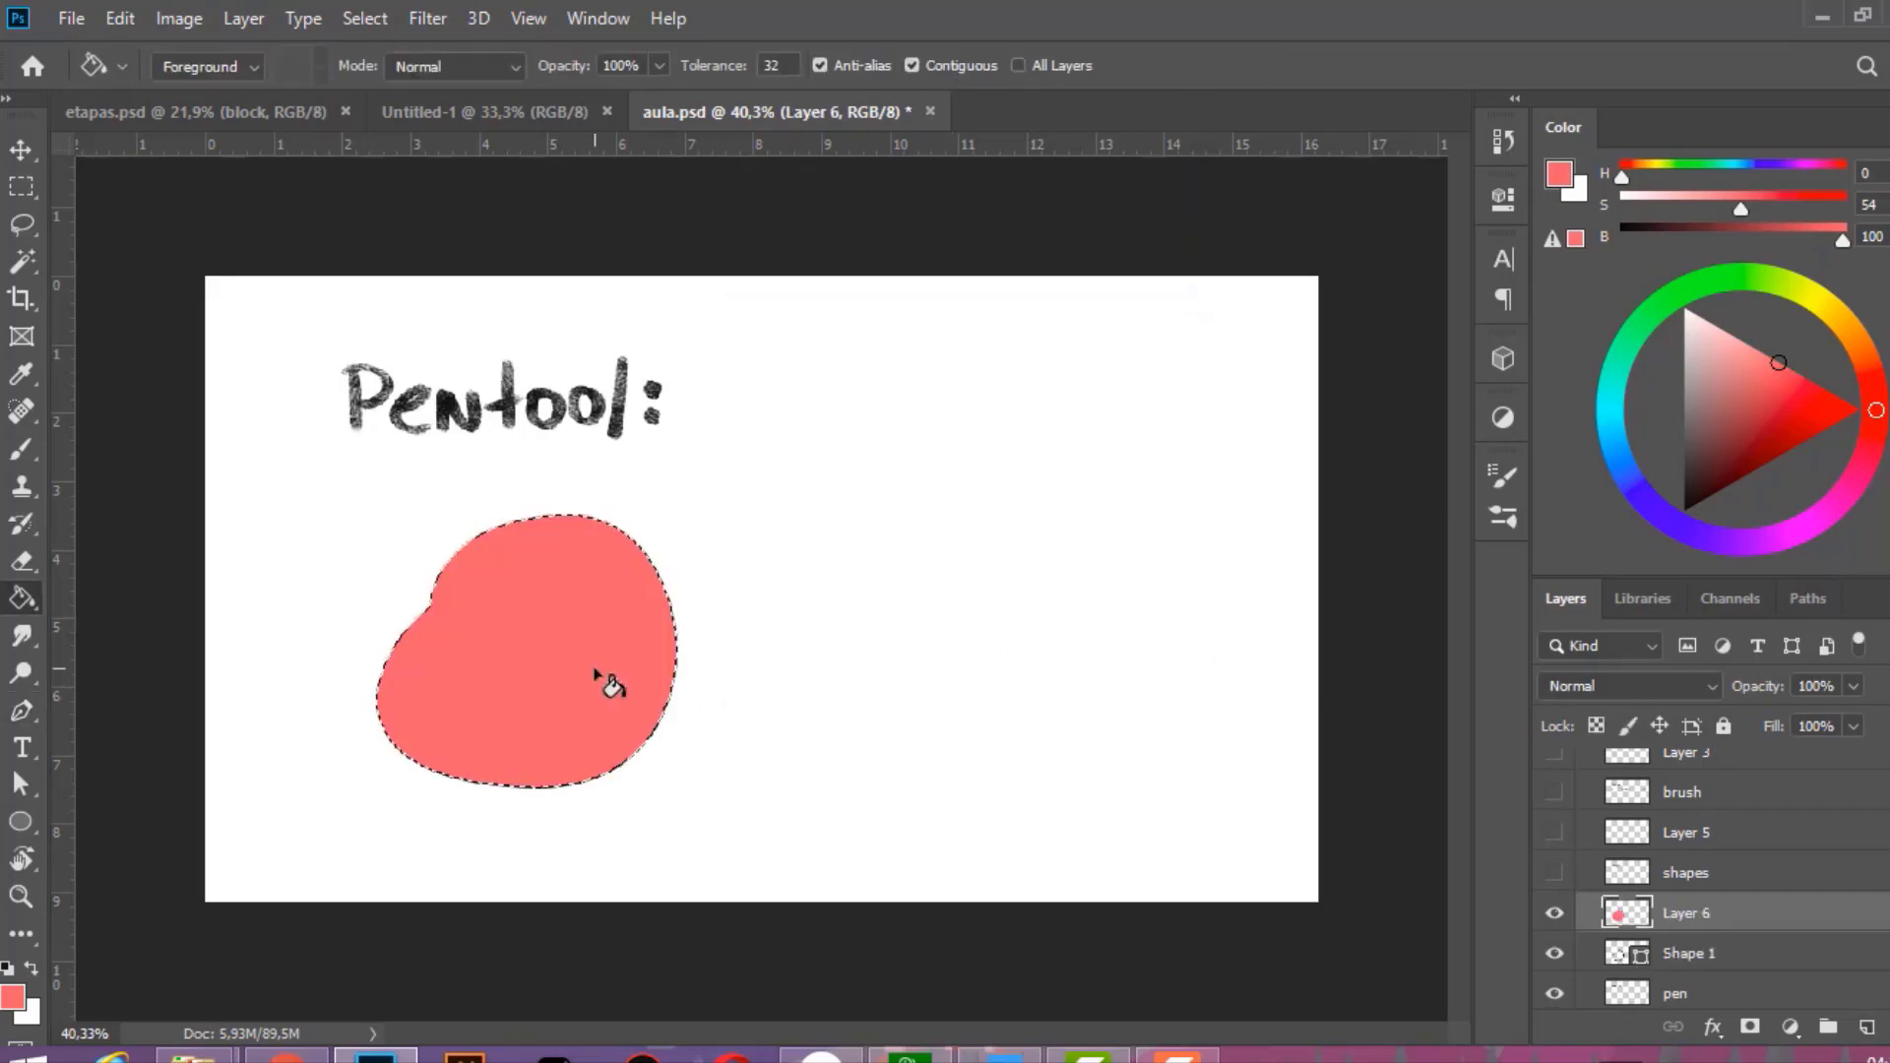
pyautogui.press('l')
pyautogui.click(759, 532)
# Delete the Shape 1 layer that holds the black pen outline.
pyautogui.scroll(-1, 1646, 914)
pyautogui.click(1668, 920)
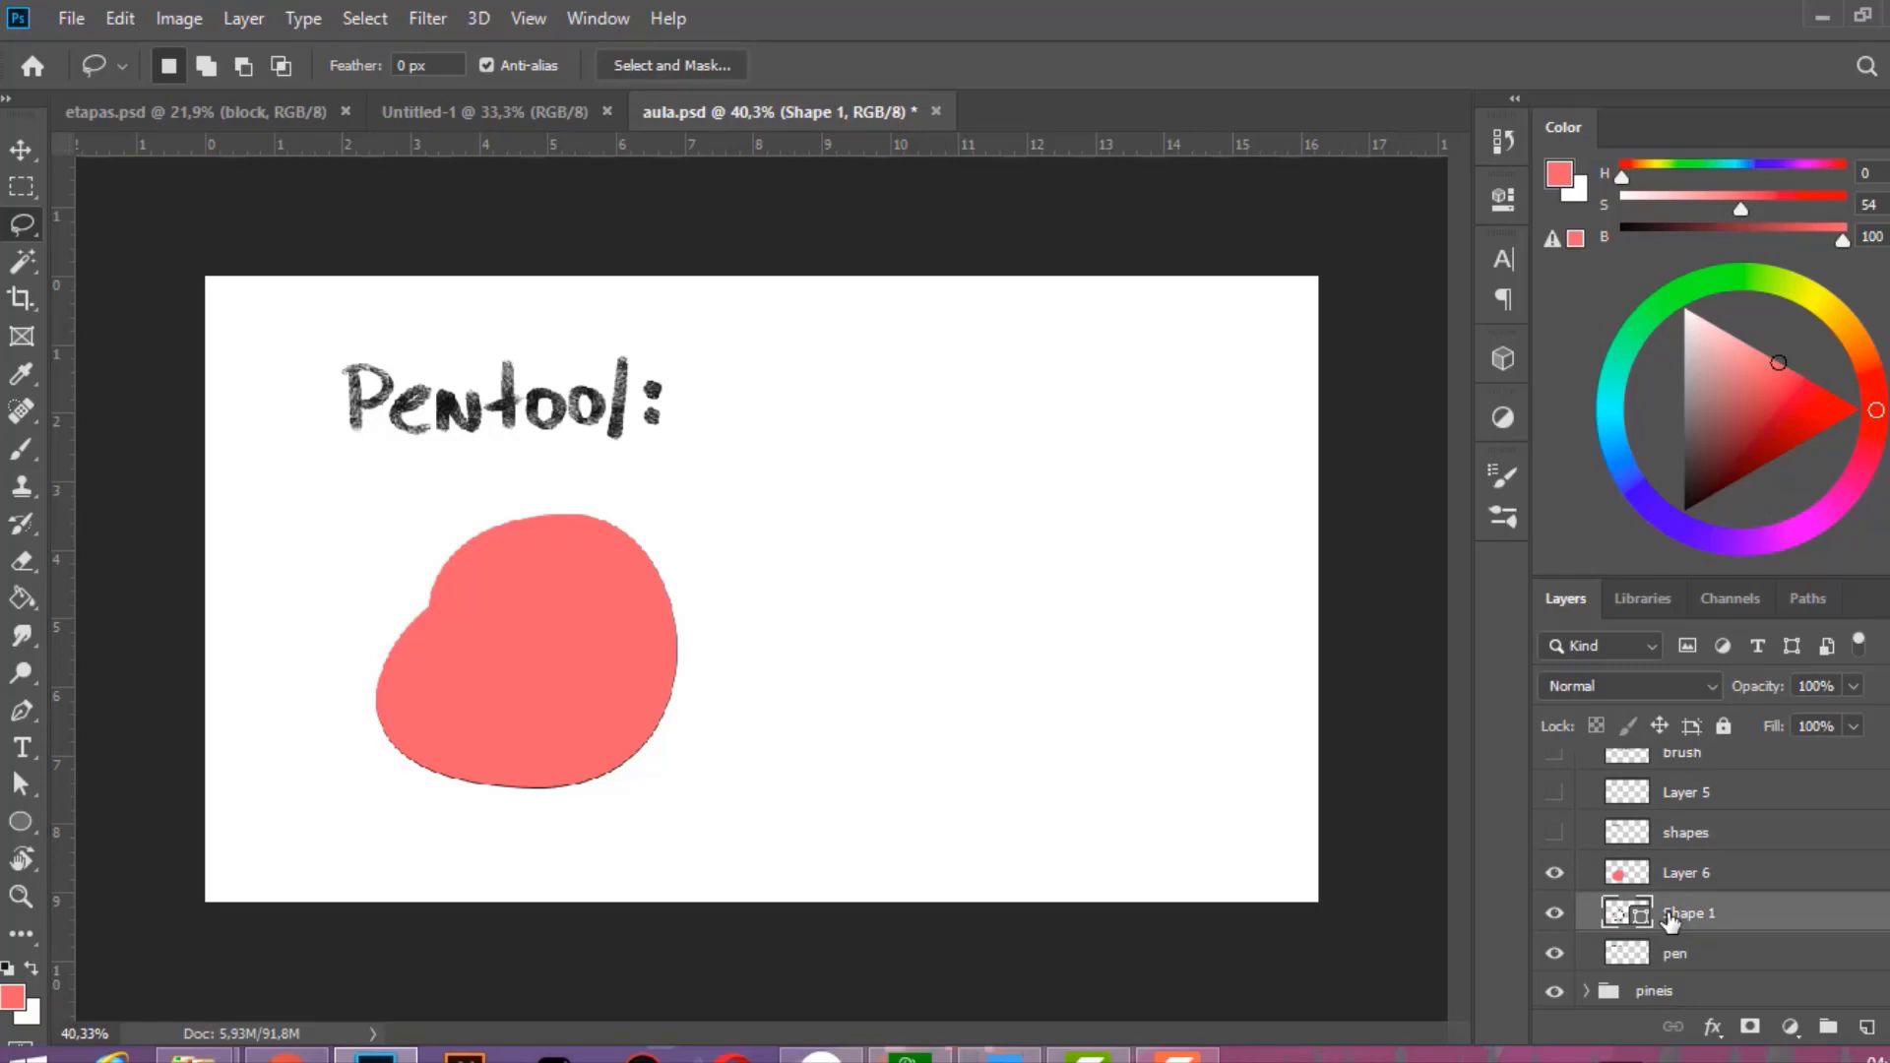
pyautogui.press('Delete')
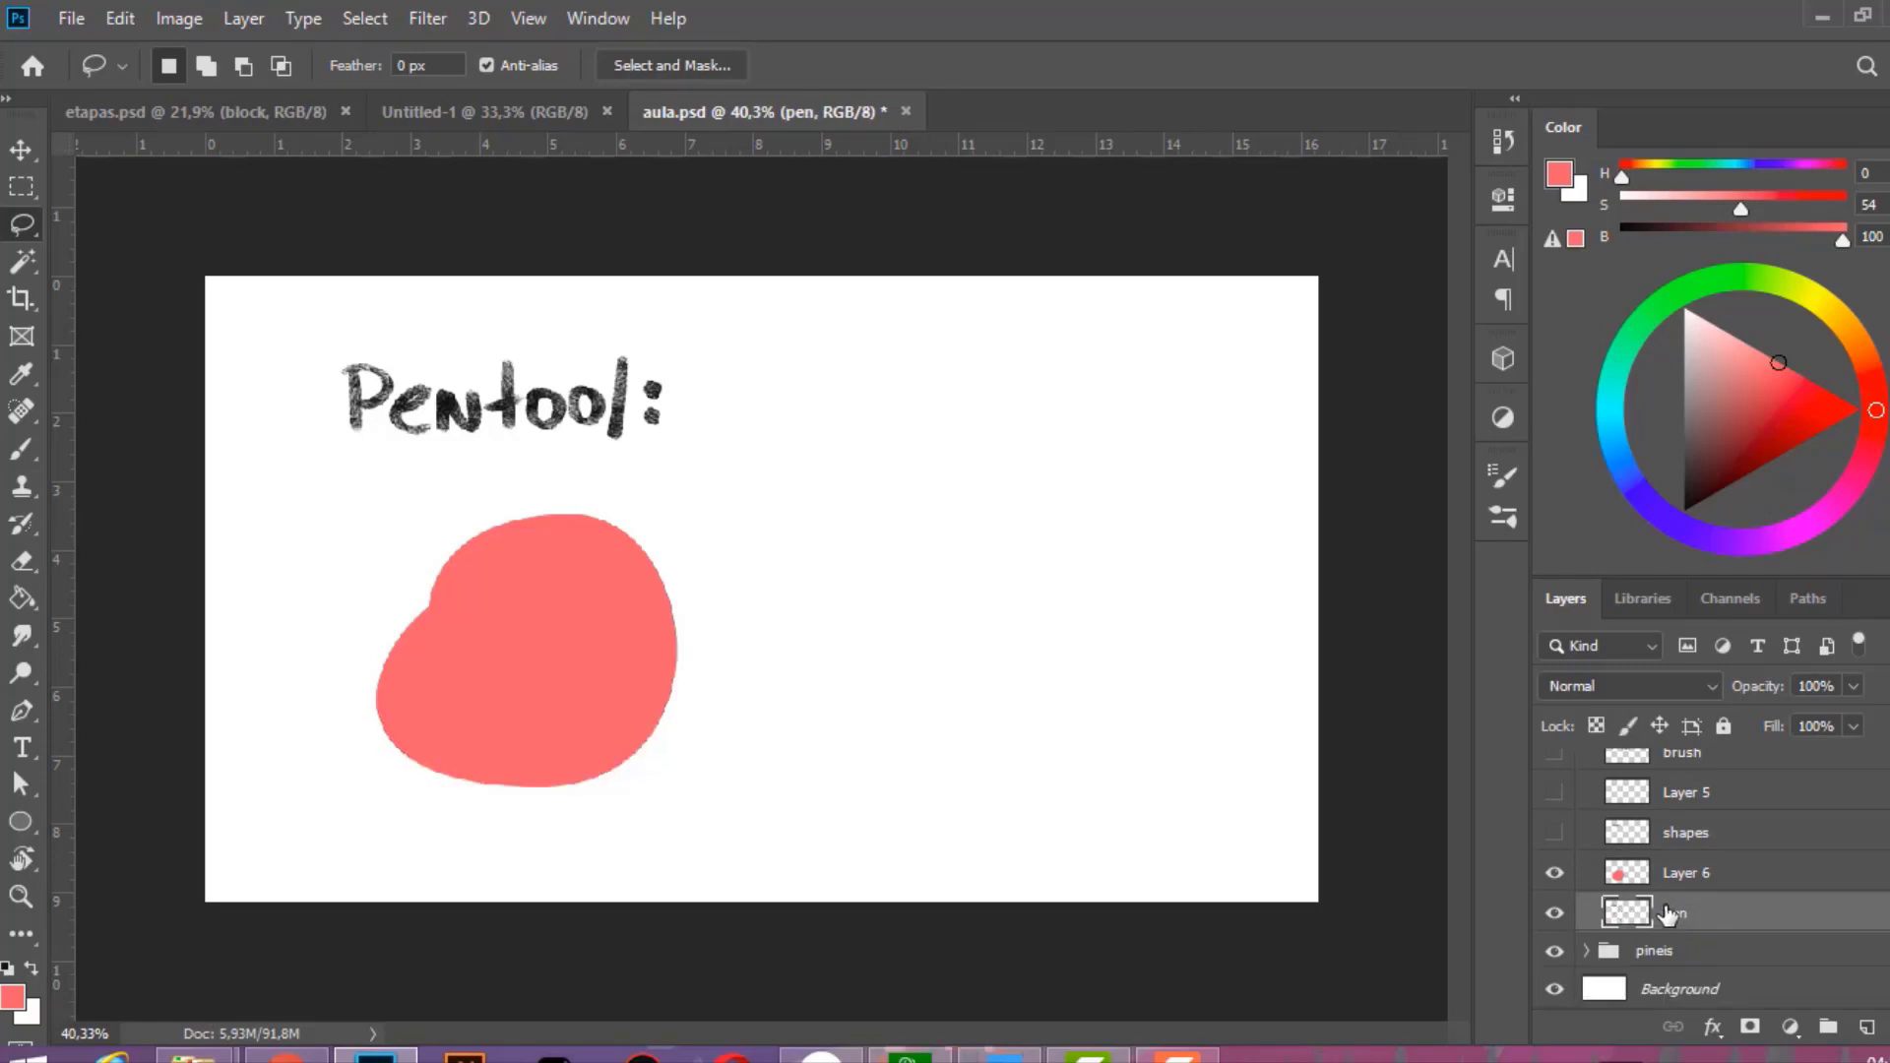
# Inspect the edges of the salmon blob on Layer 6 and delete that layer.
pyautogui.click(1706, 876)
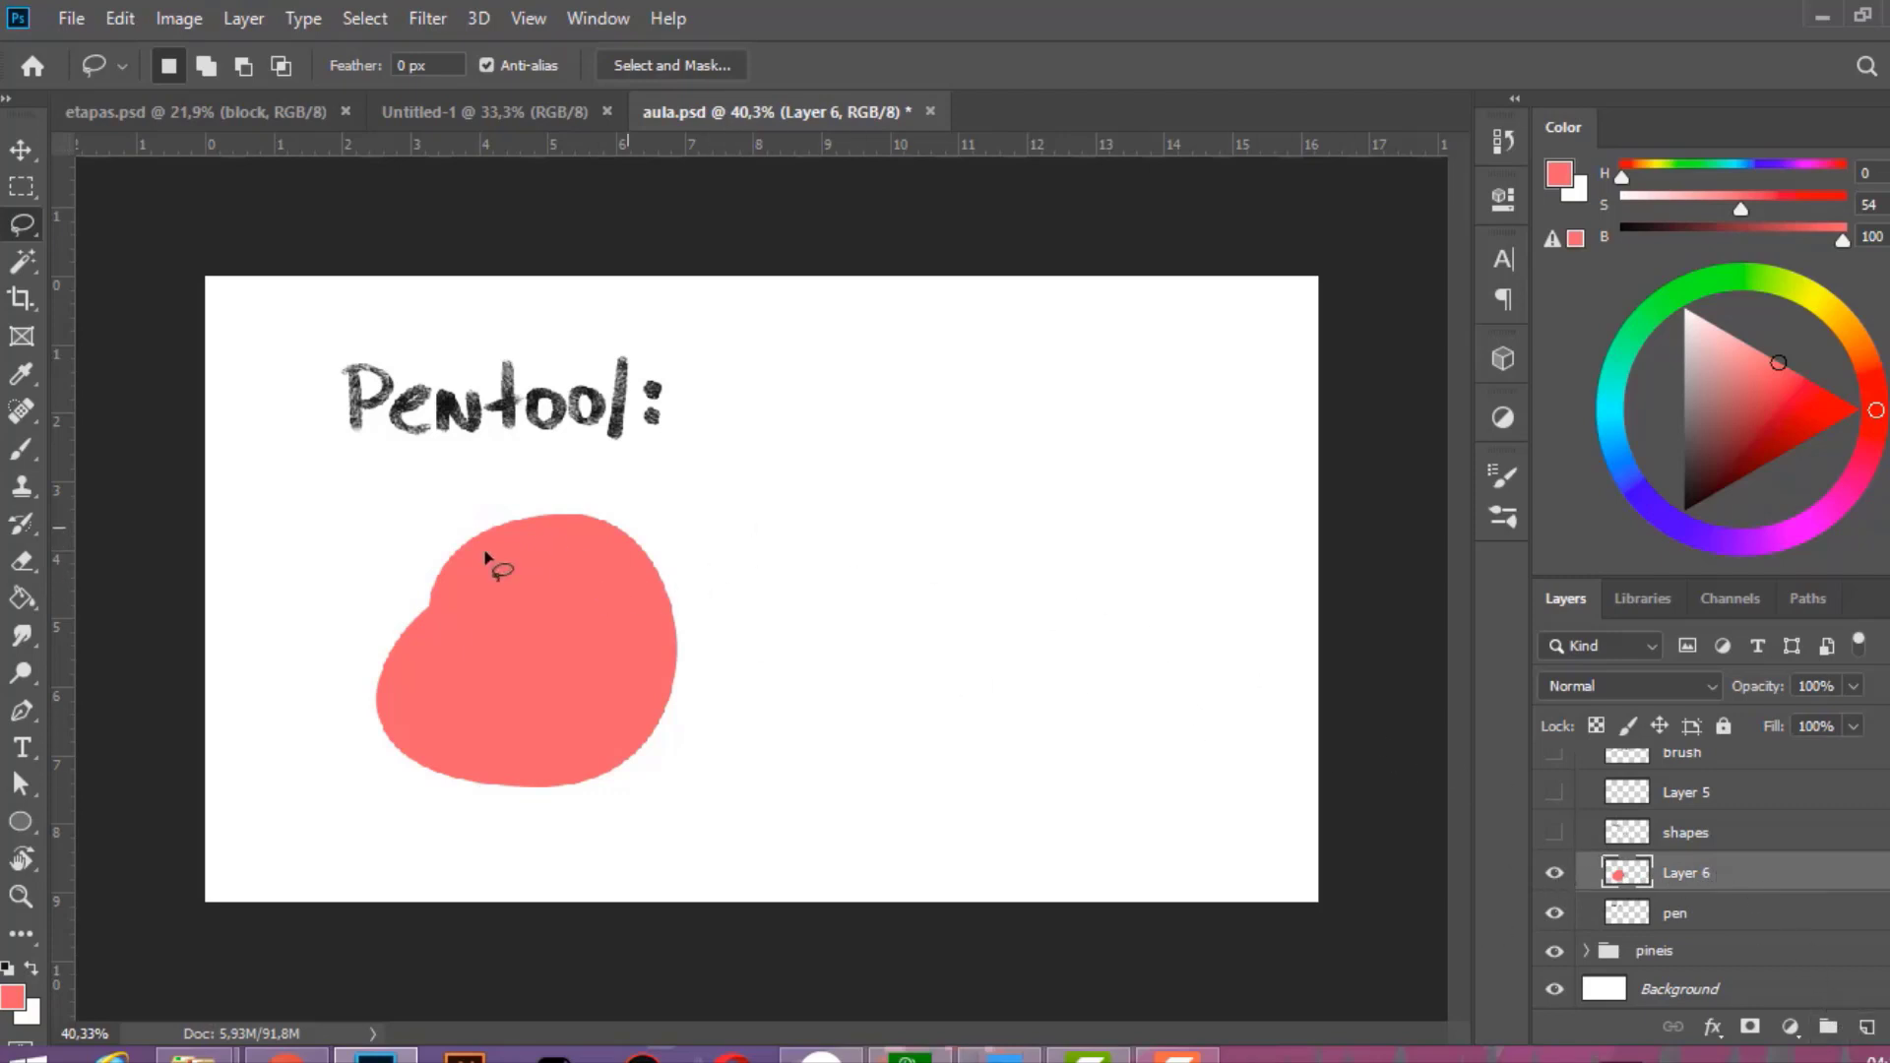
pyautogui.scroll(3, 484, 558)
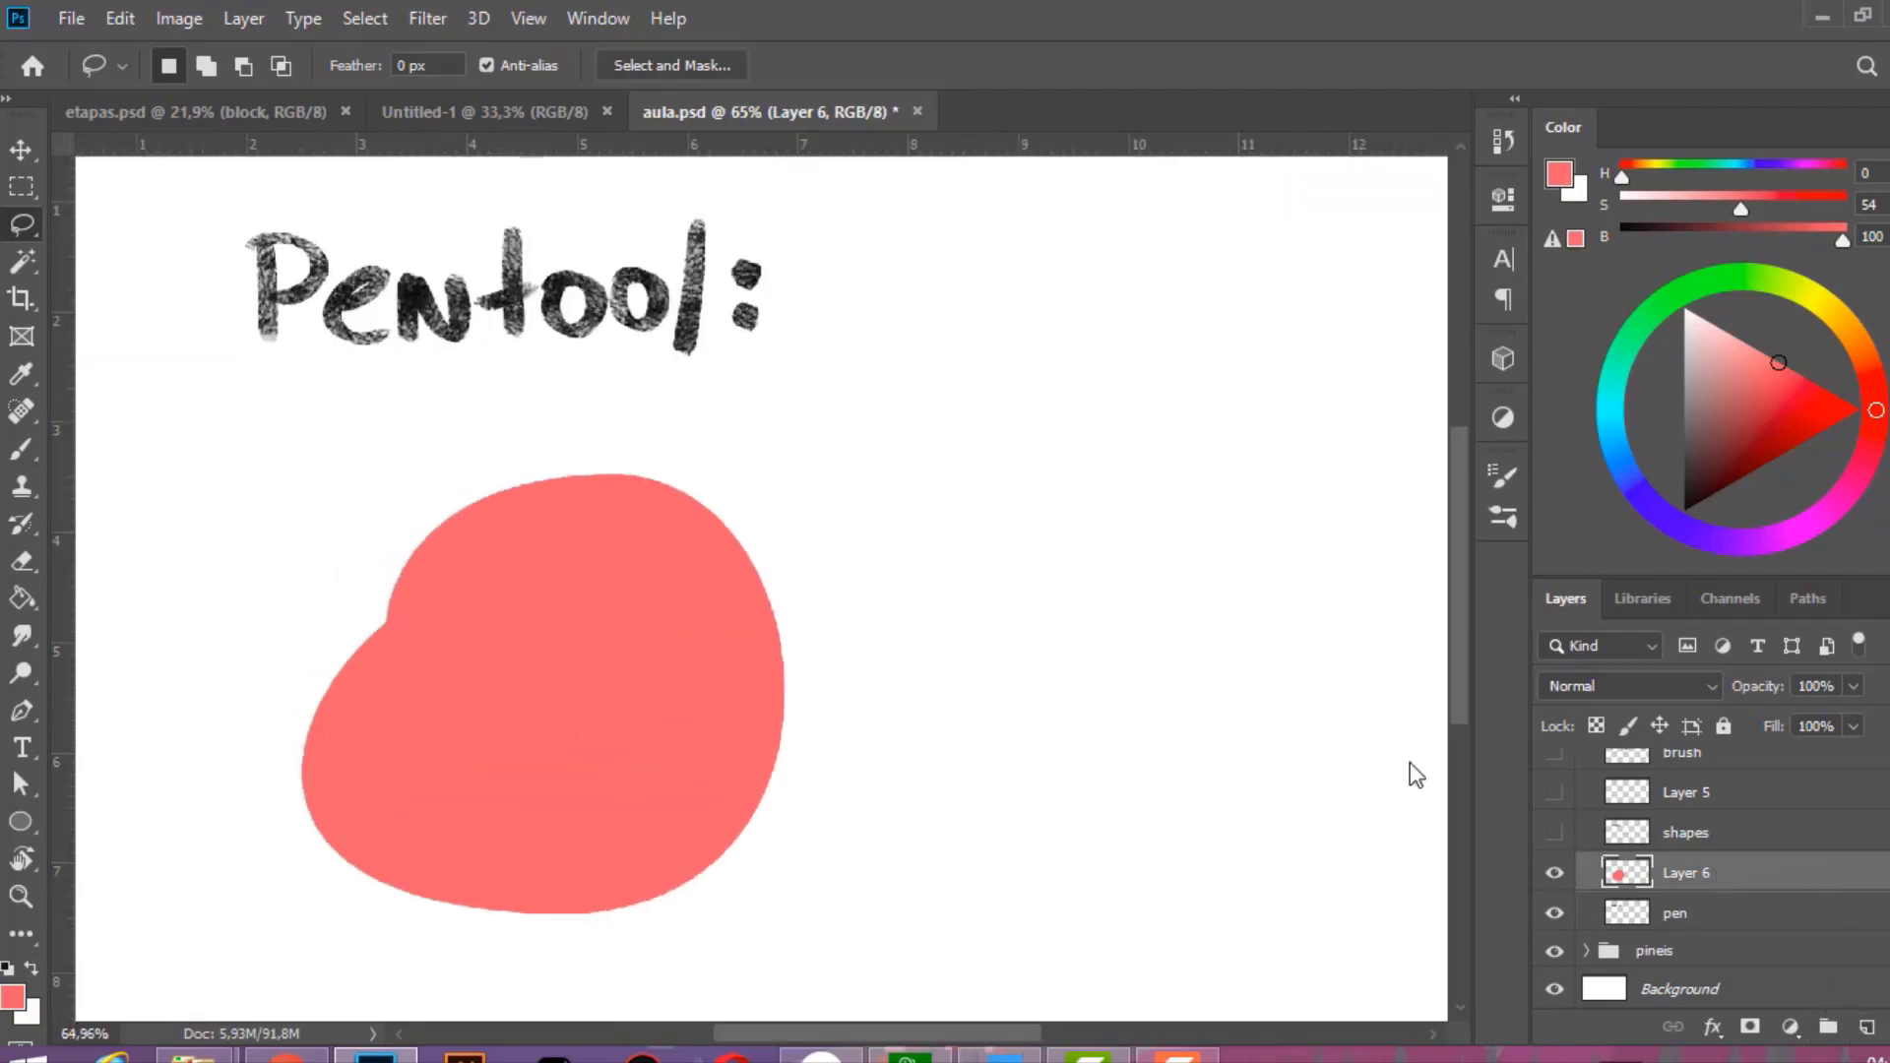
pyautogui.scroll(-3, 995, 725)
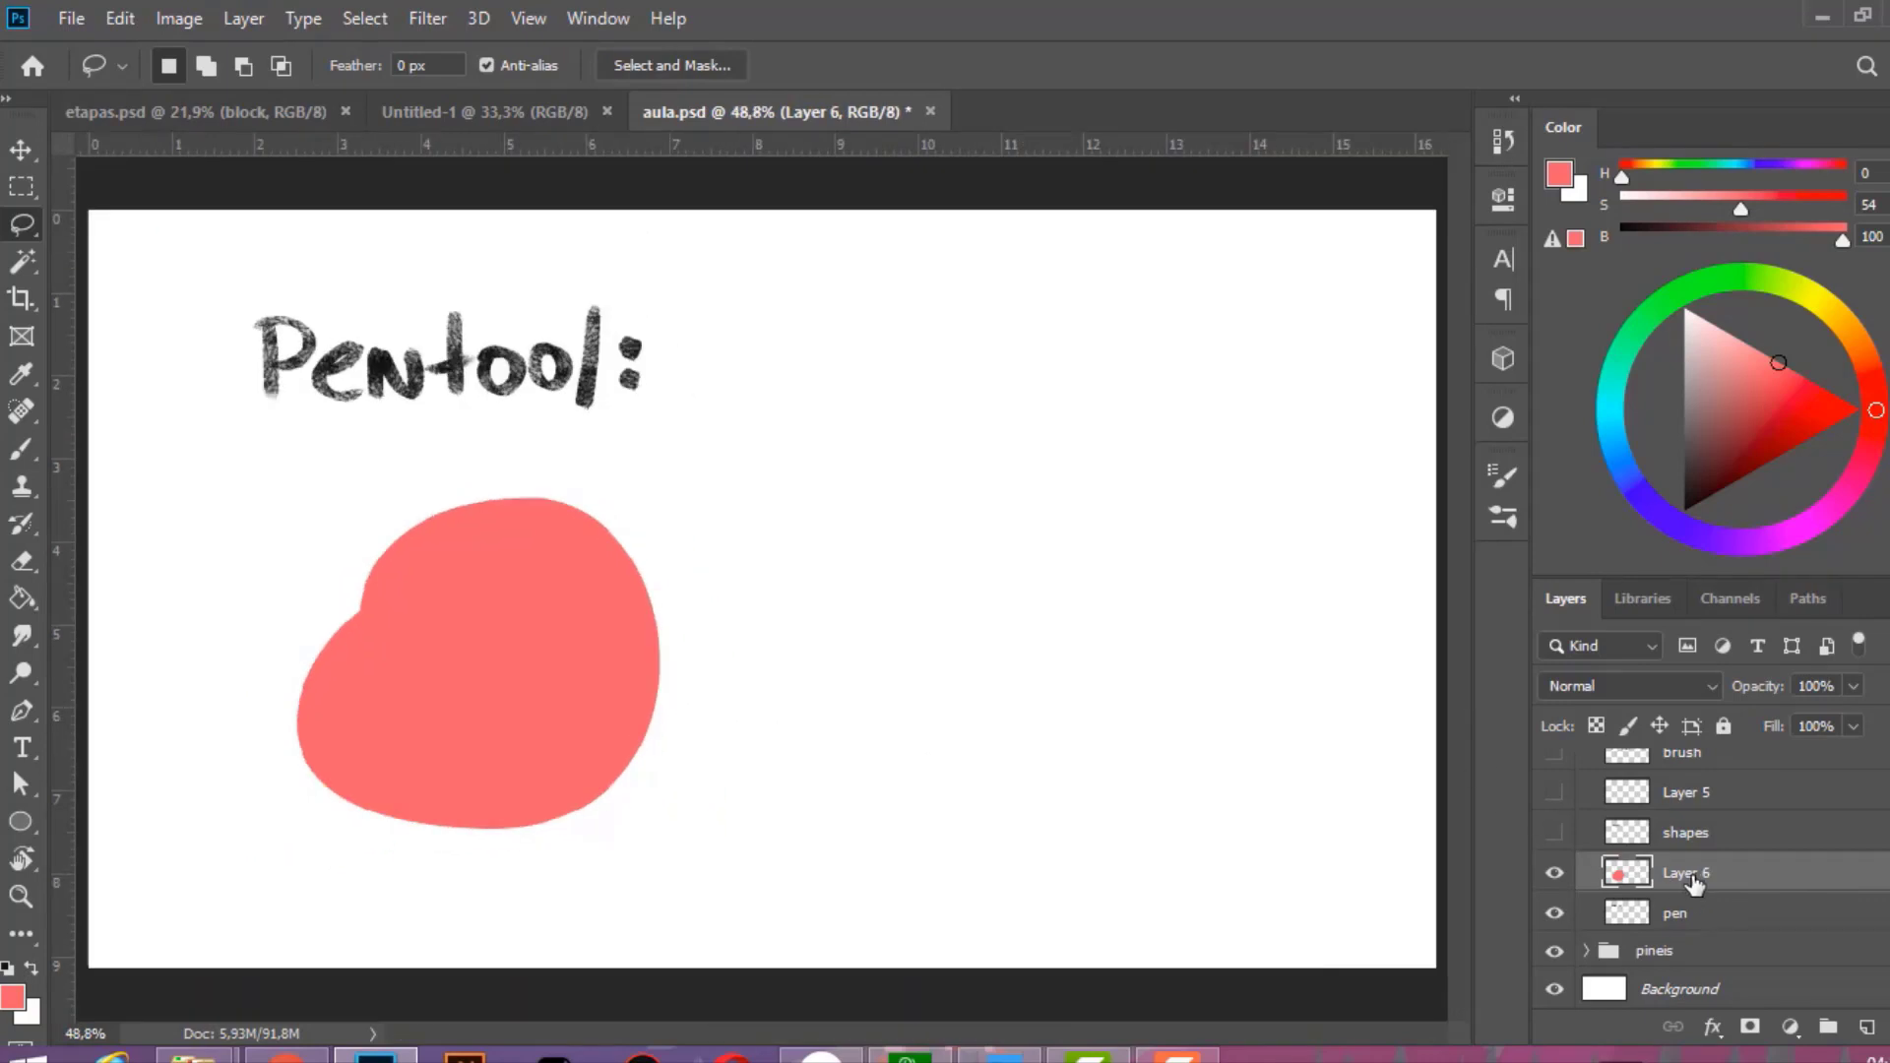
pyautogui.press('Delete')
# Hide the pen layer, show the shapes layer, and make Layer 5 the active layer.
pyautogui.click(1555, 913)
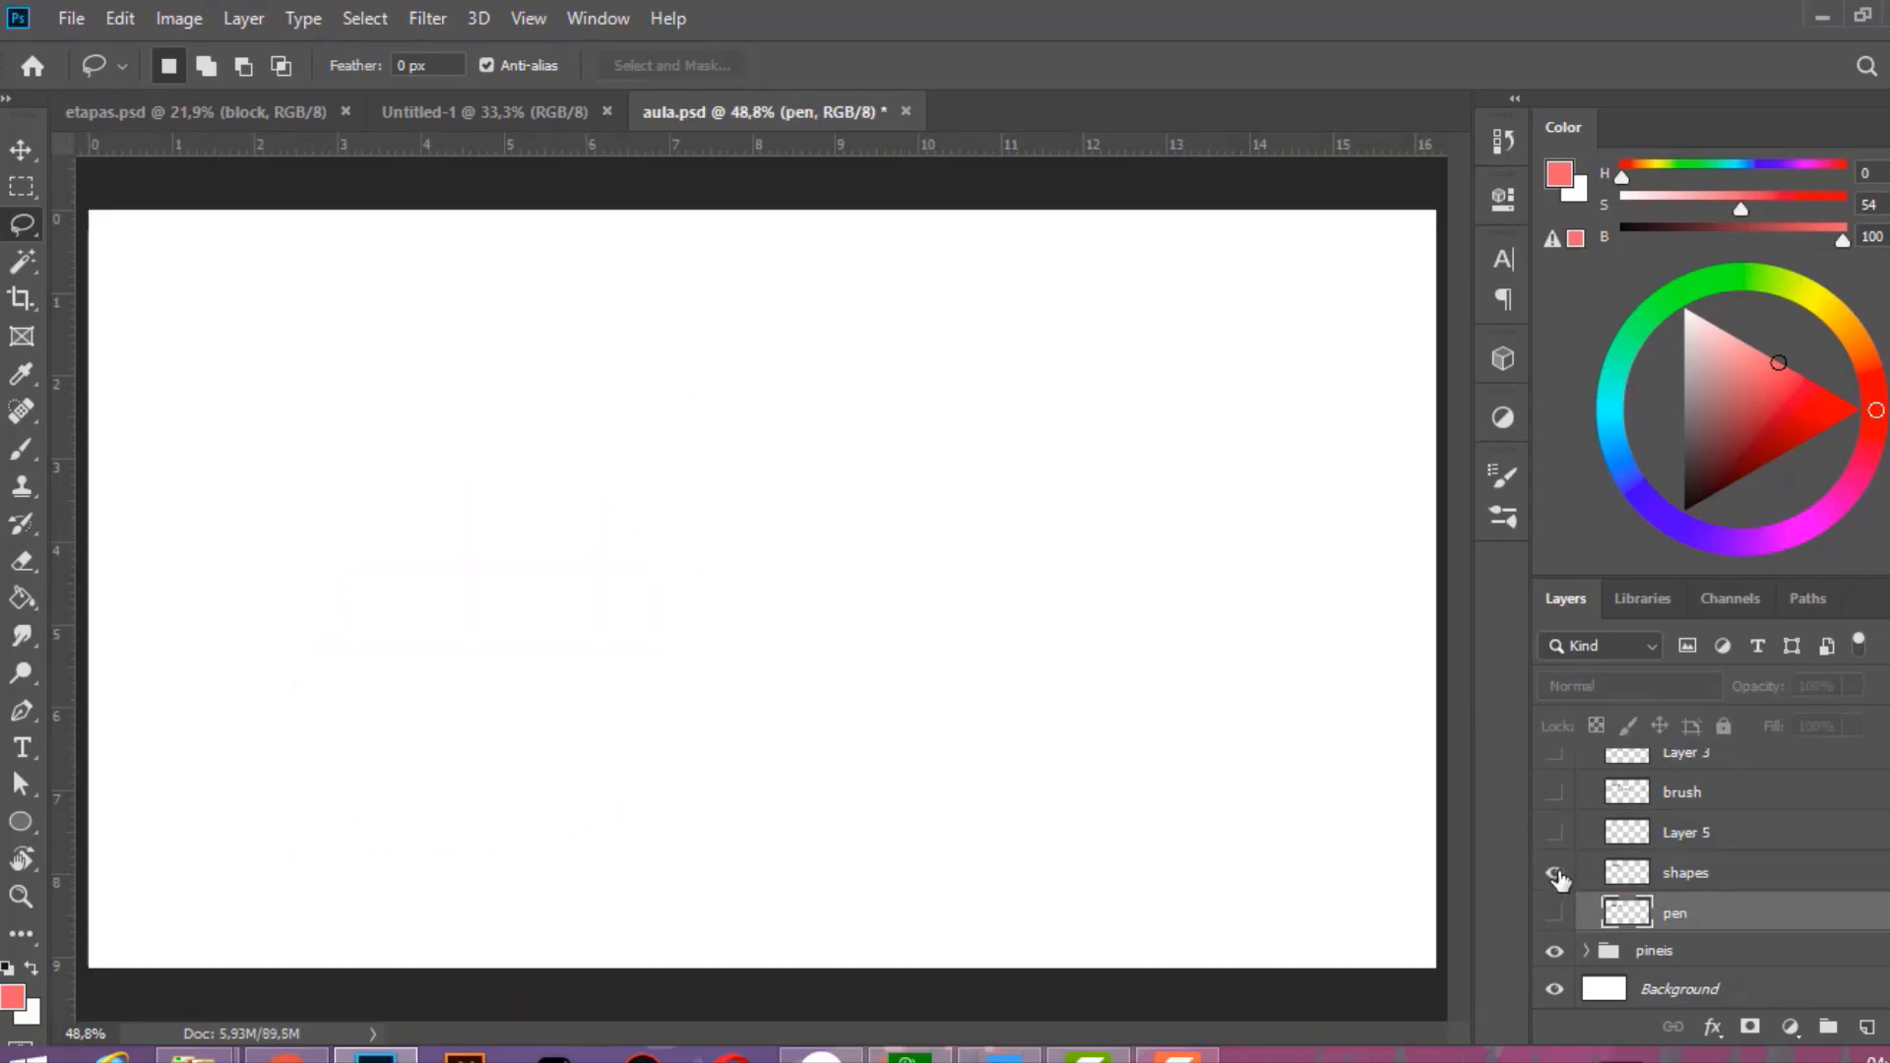
pyautogui.click(1555, 873)
pyautogui.click(1701, 845)
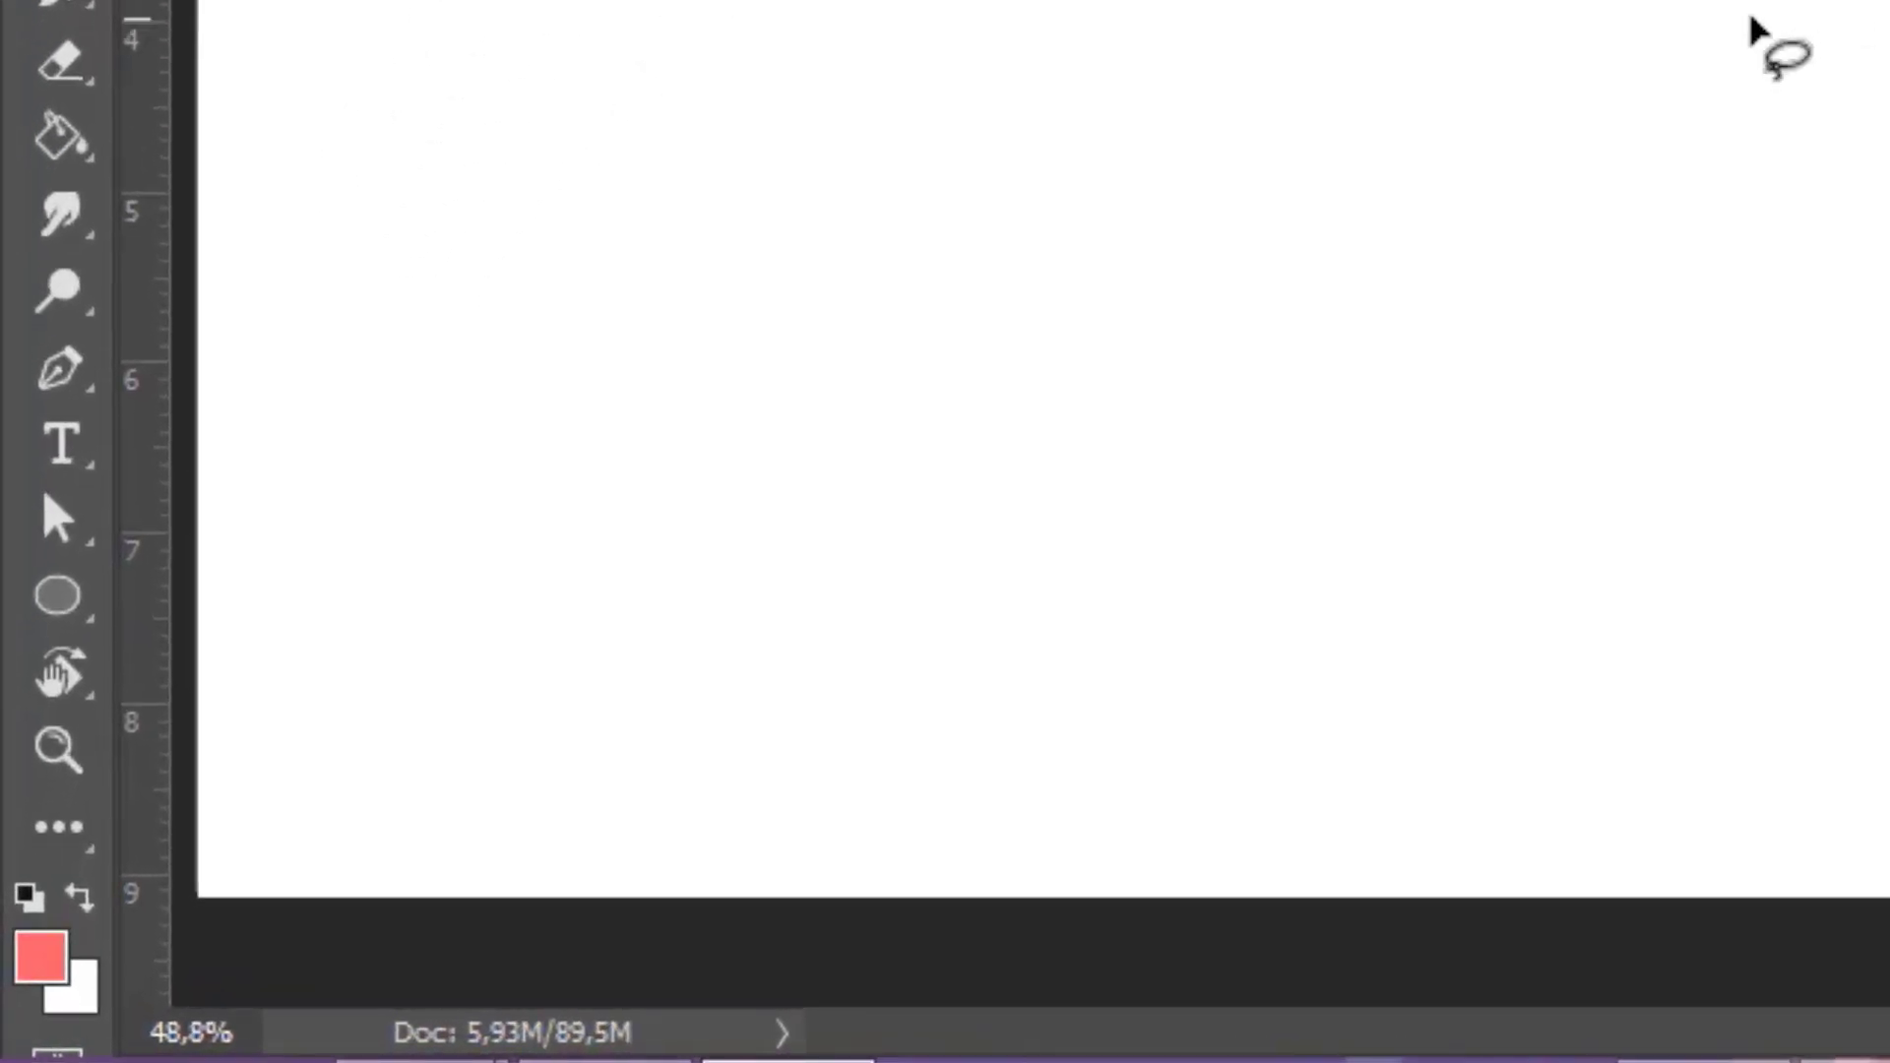
# Look through the available shape tools and browse the preset library of the Custom Shape Tool.
pyautogui.click(85, 621)
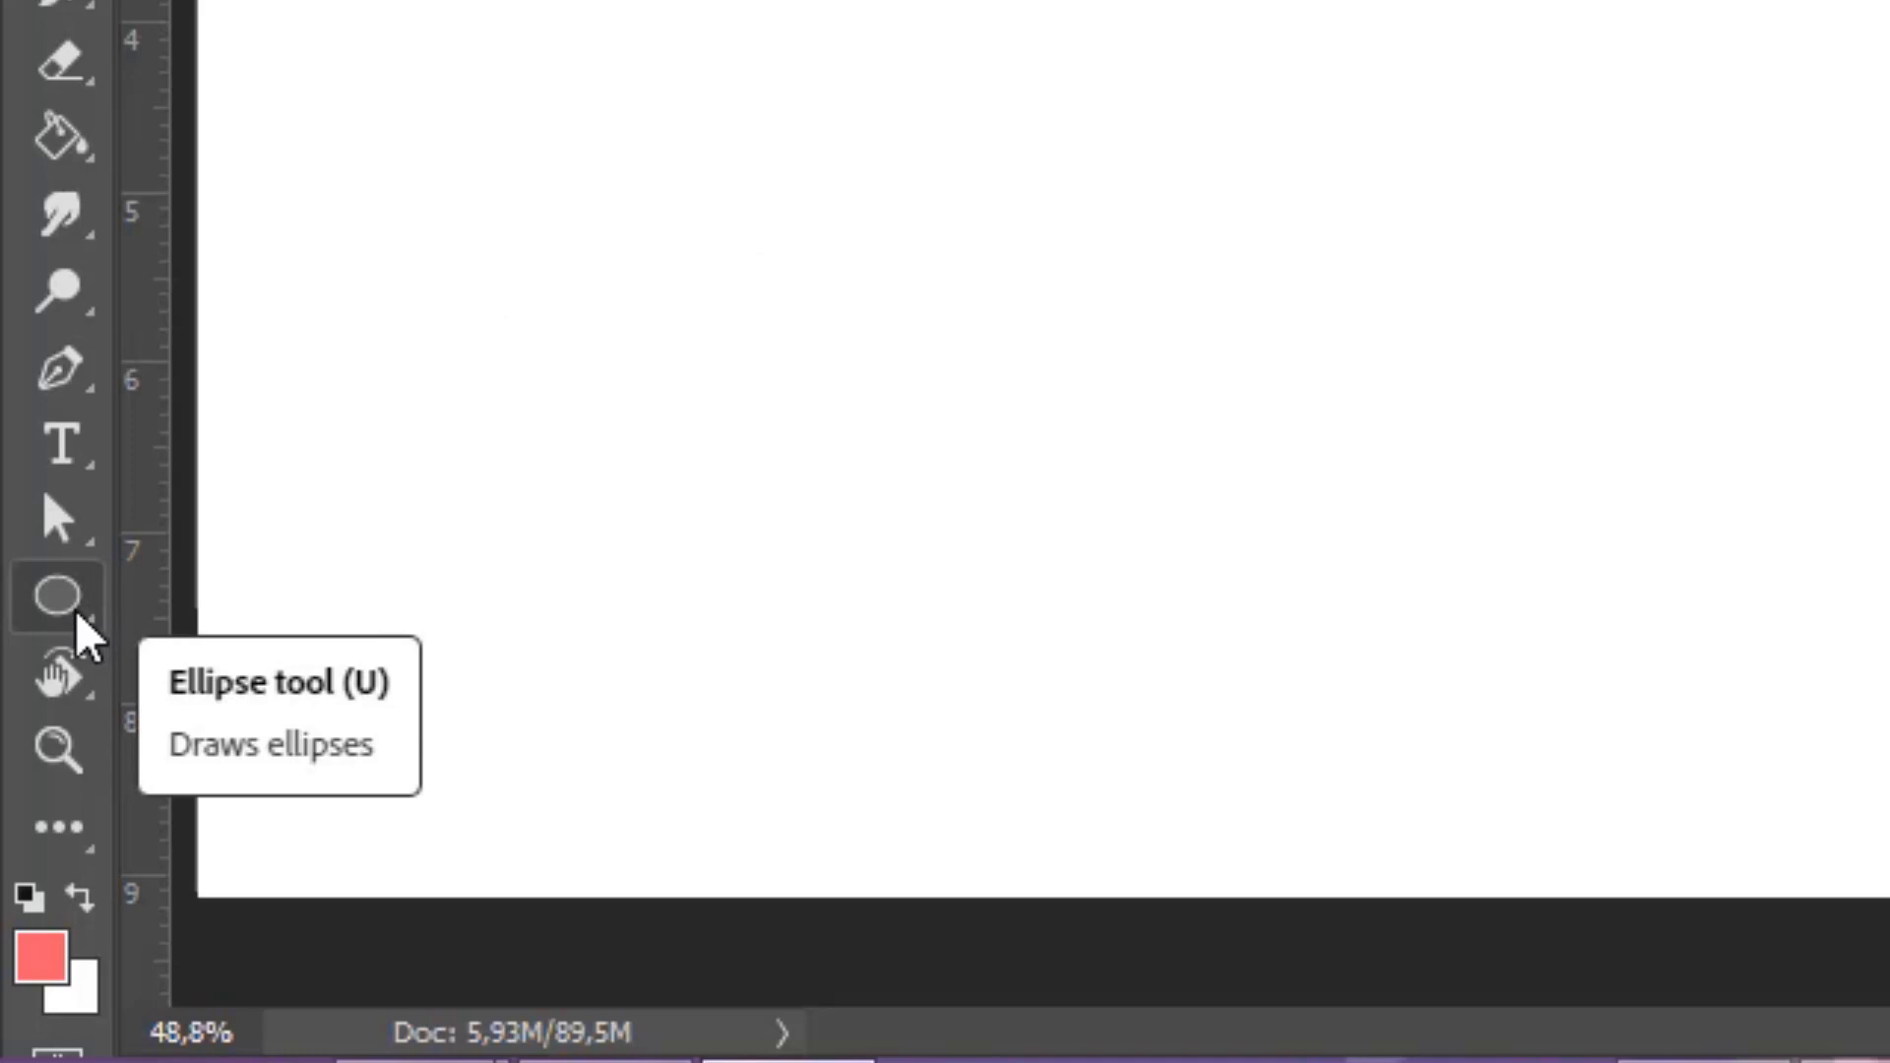
pyautogui.click(88, 597)
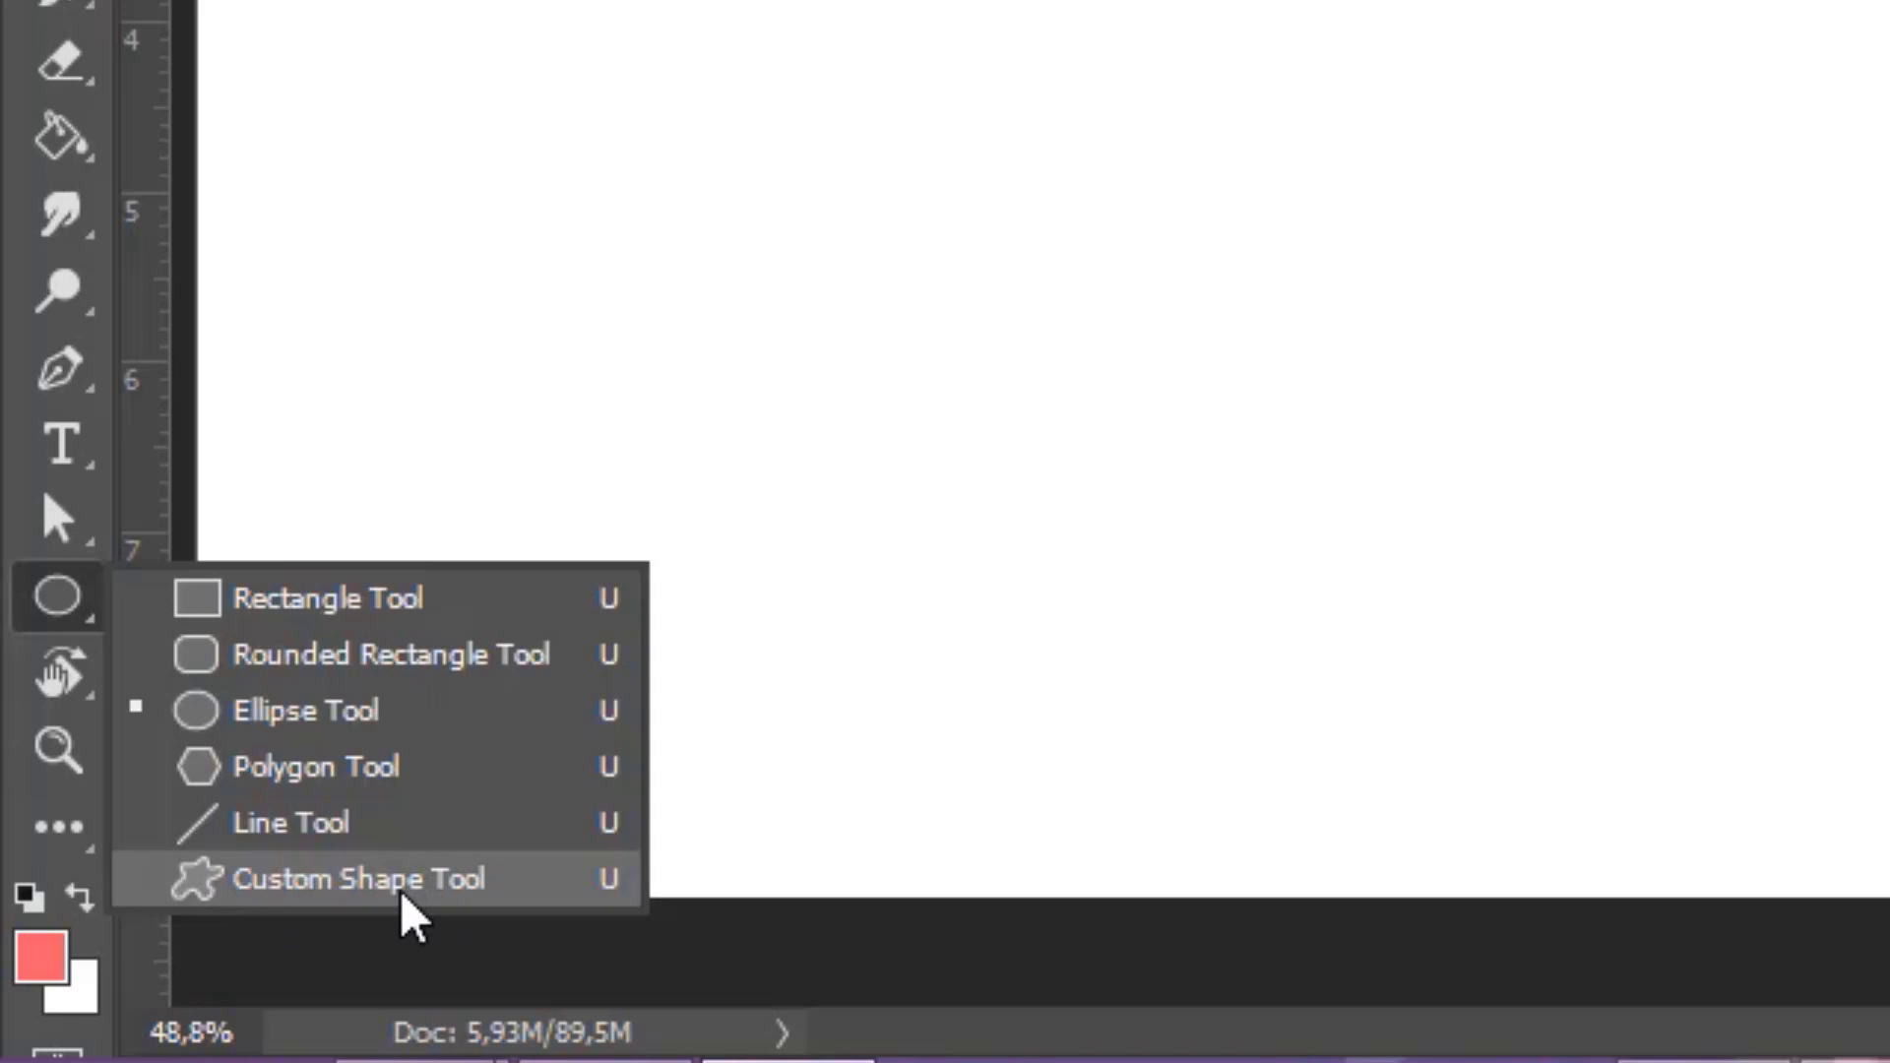
pyautogui.click(401, 881)
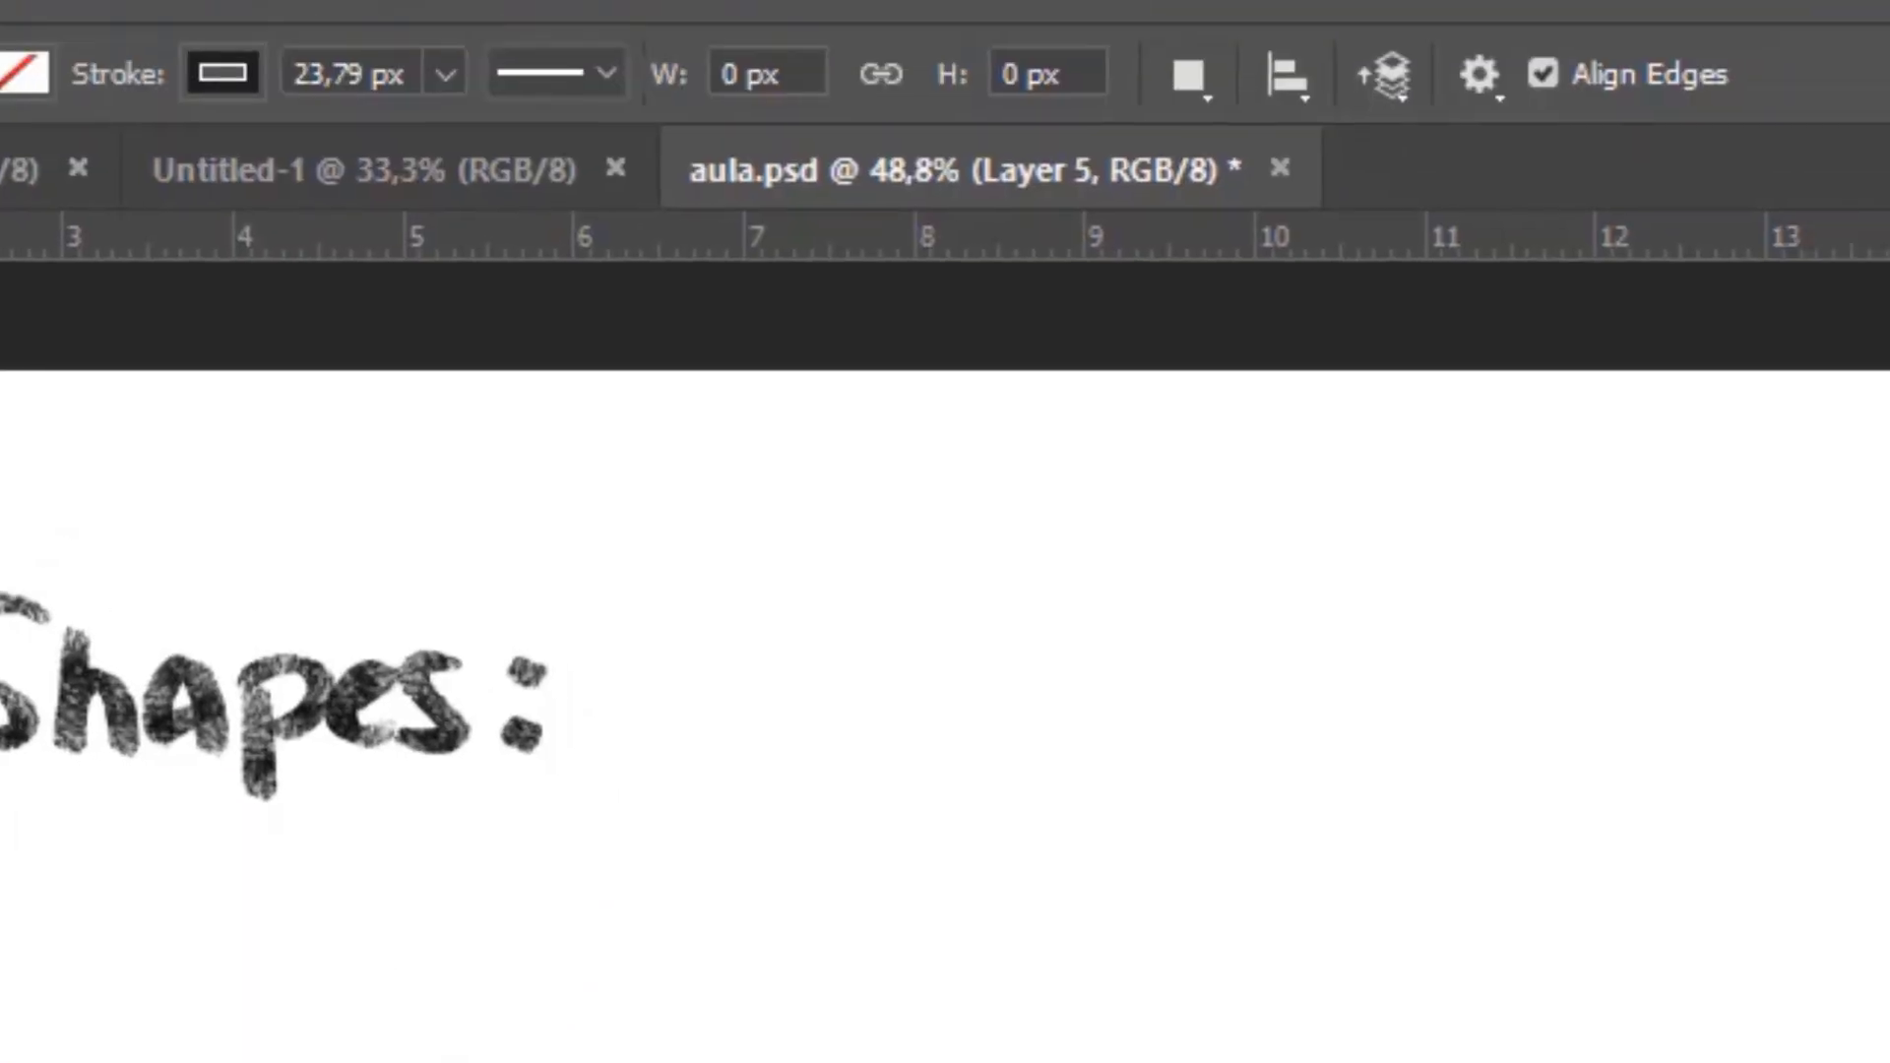
pyautogui.click(1119, 137)
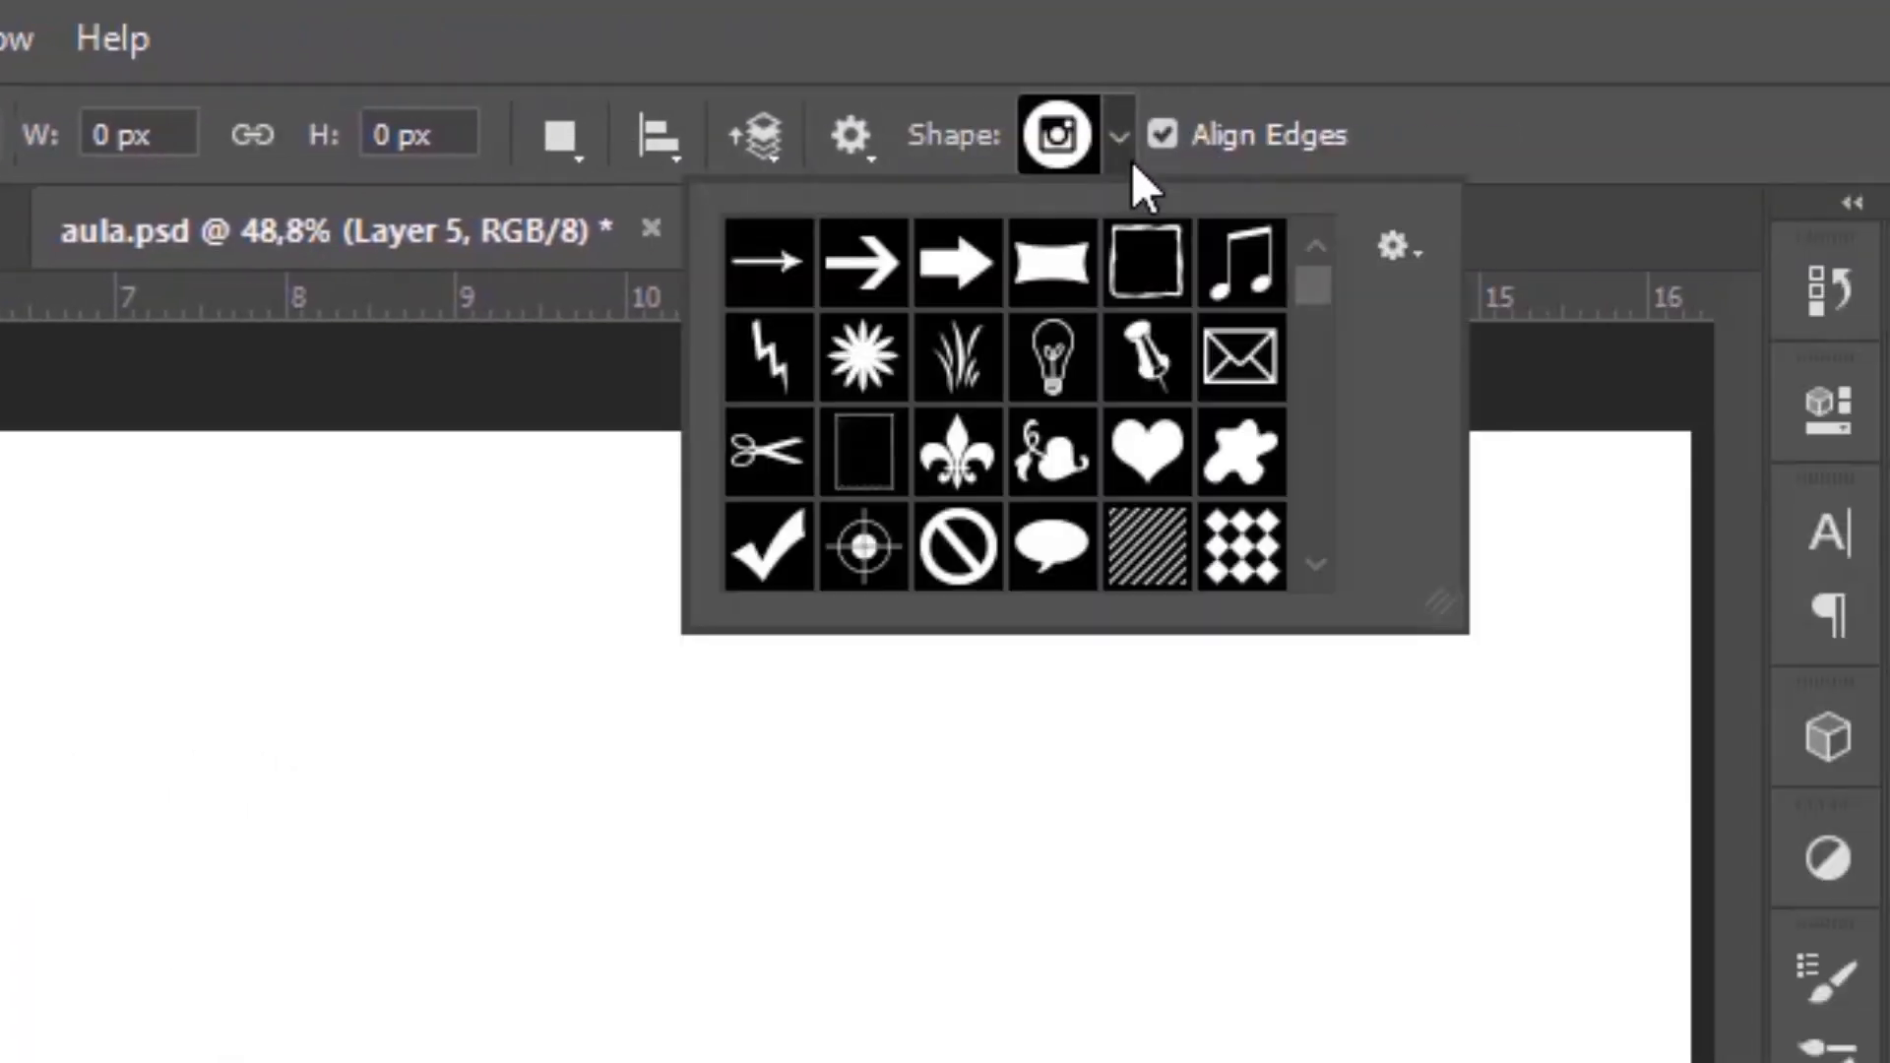
pyautogui.moveTo(1308, 293); pyautogui.dragTo(1320, 448)
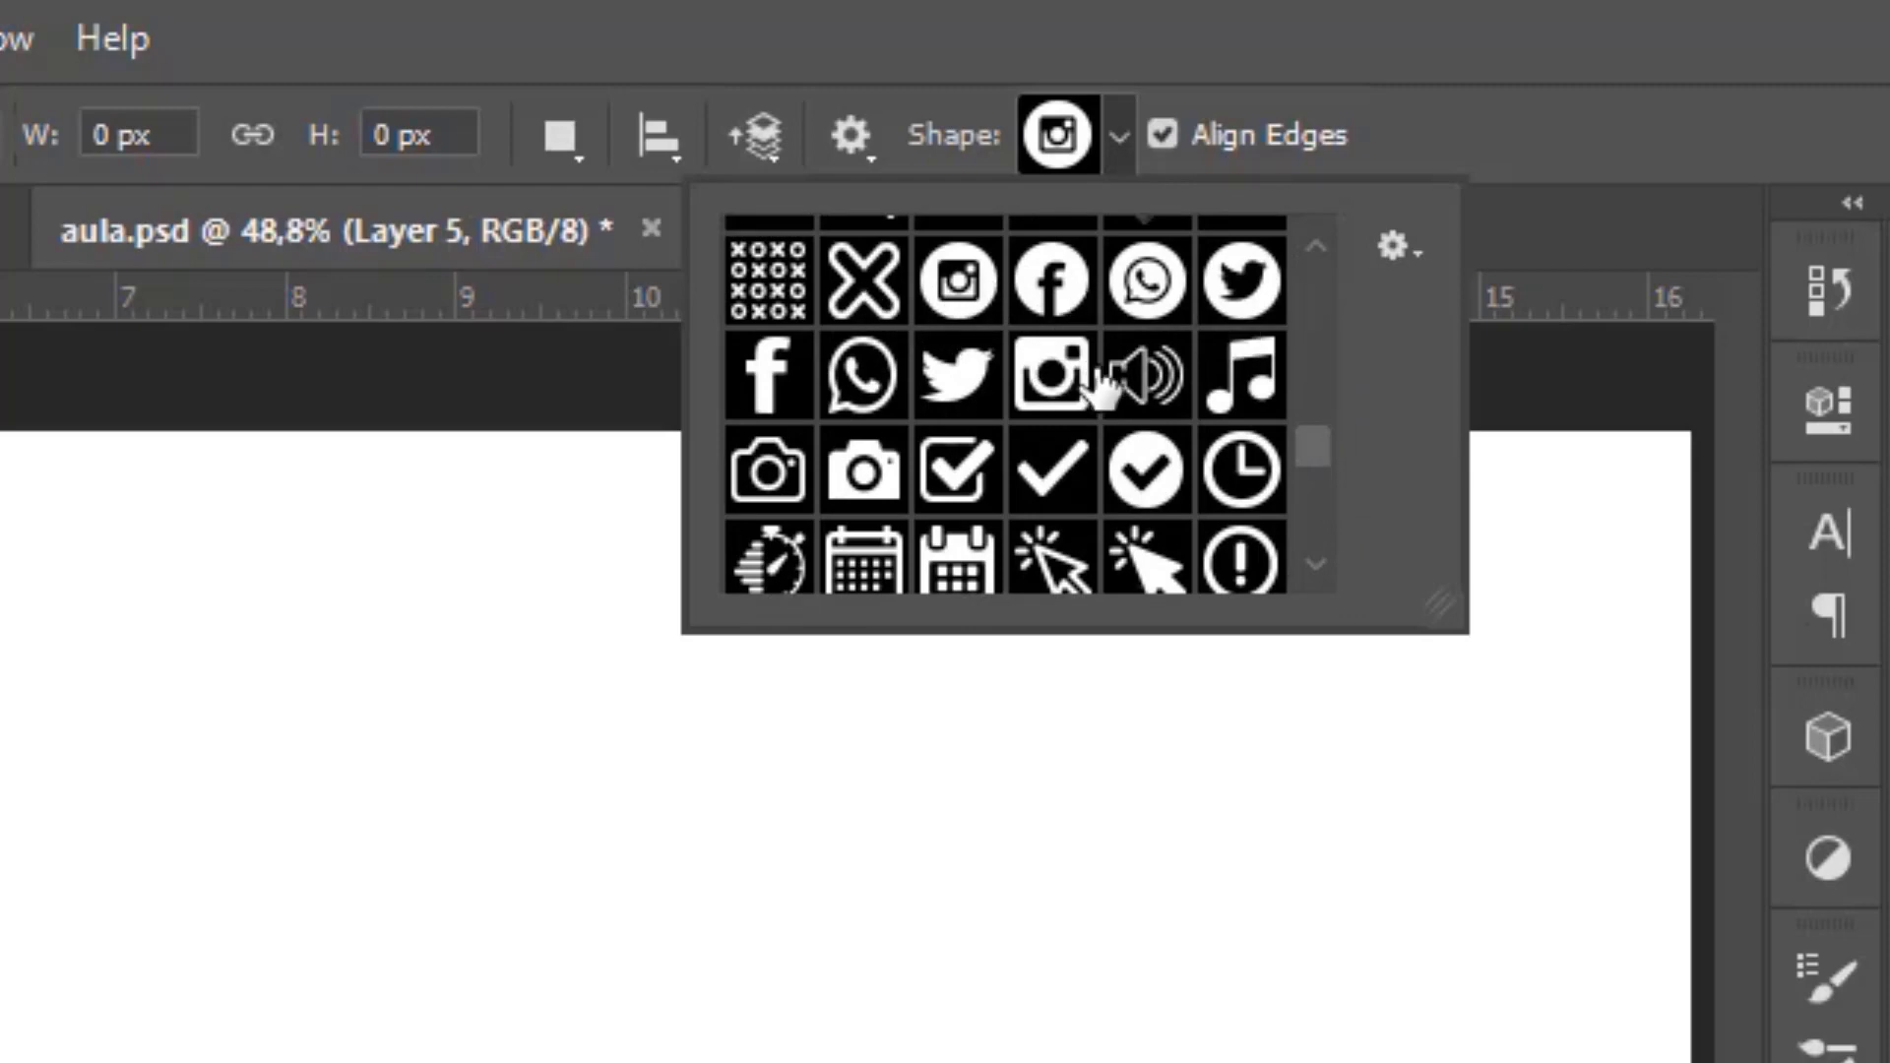
pyautogui.click(1122, 140)
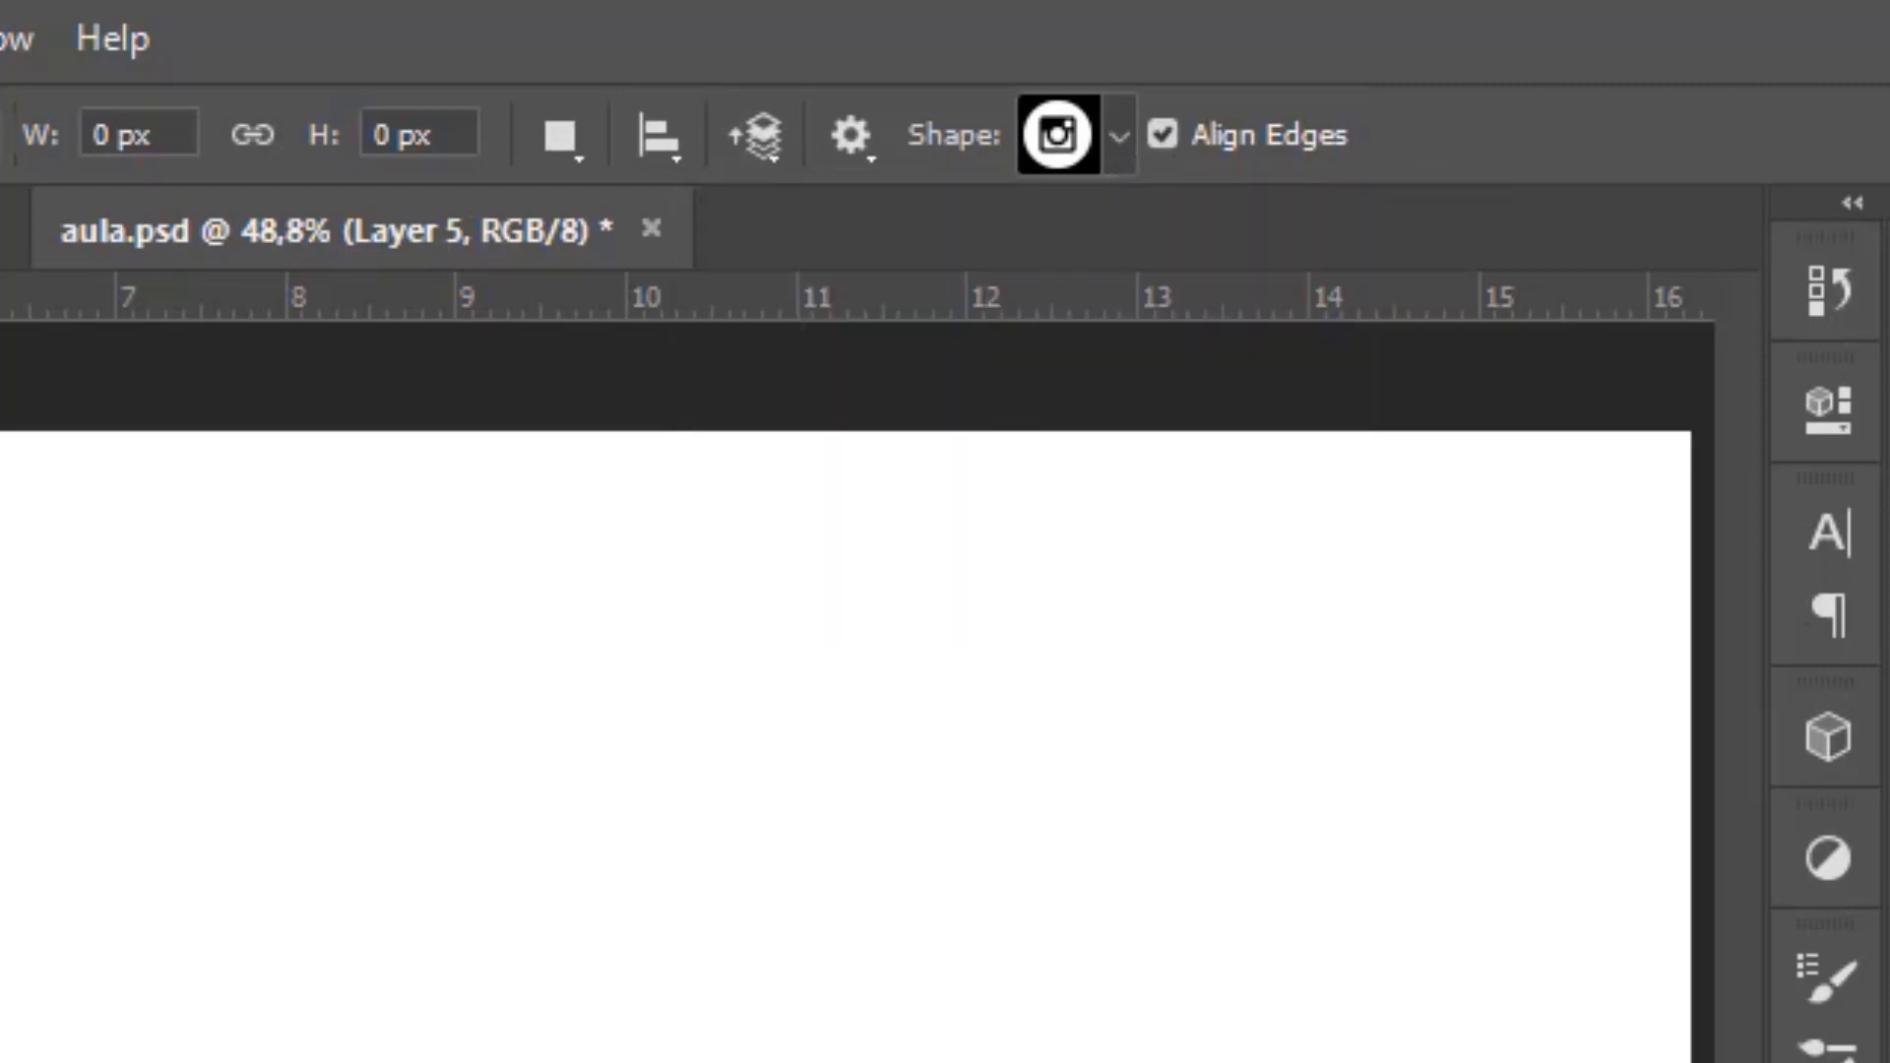
# Draw a circle about 397 px in diameter below the Shapes heading with the Ellipse Tool.
pyautogui.rightClick(12, 820)
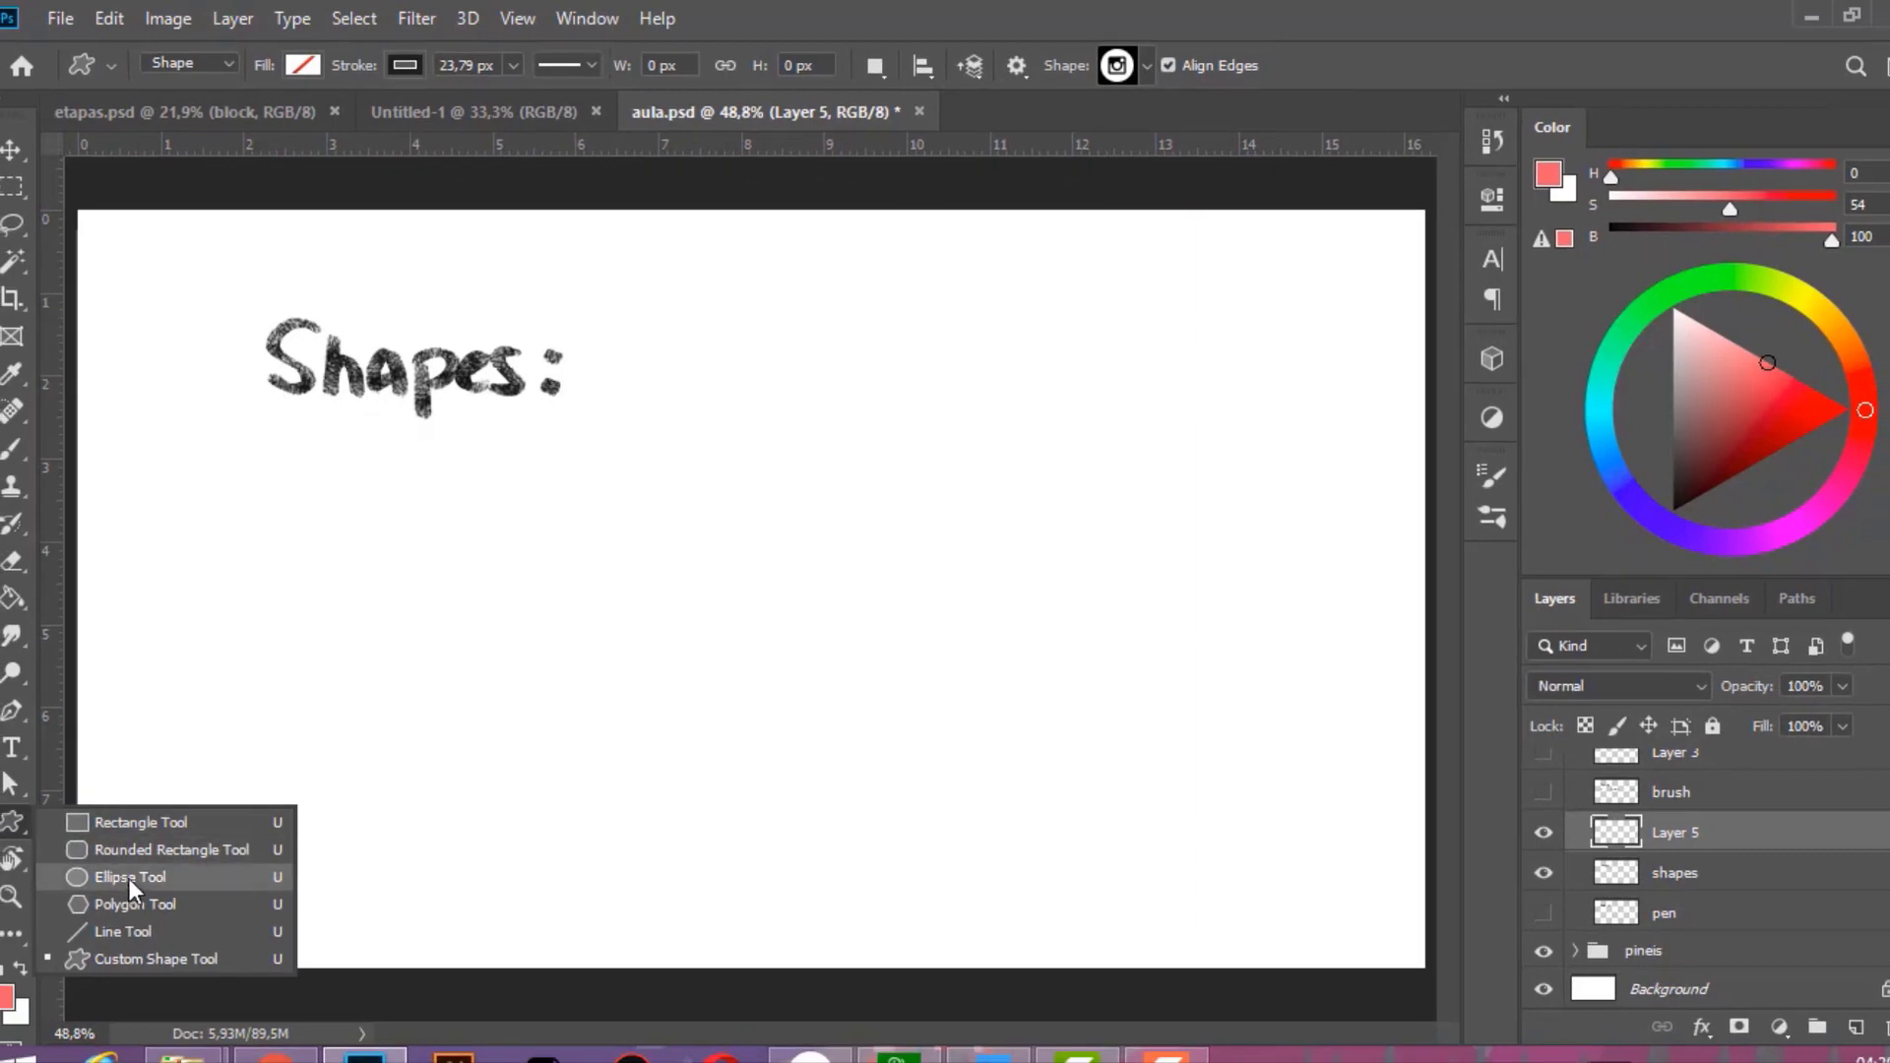
pyautogui.click(116, 877)
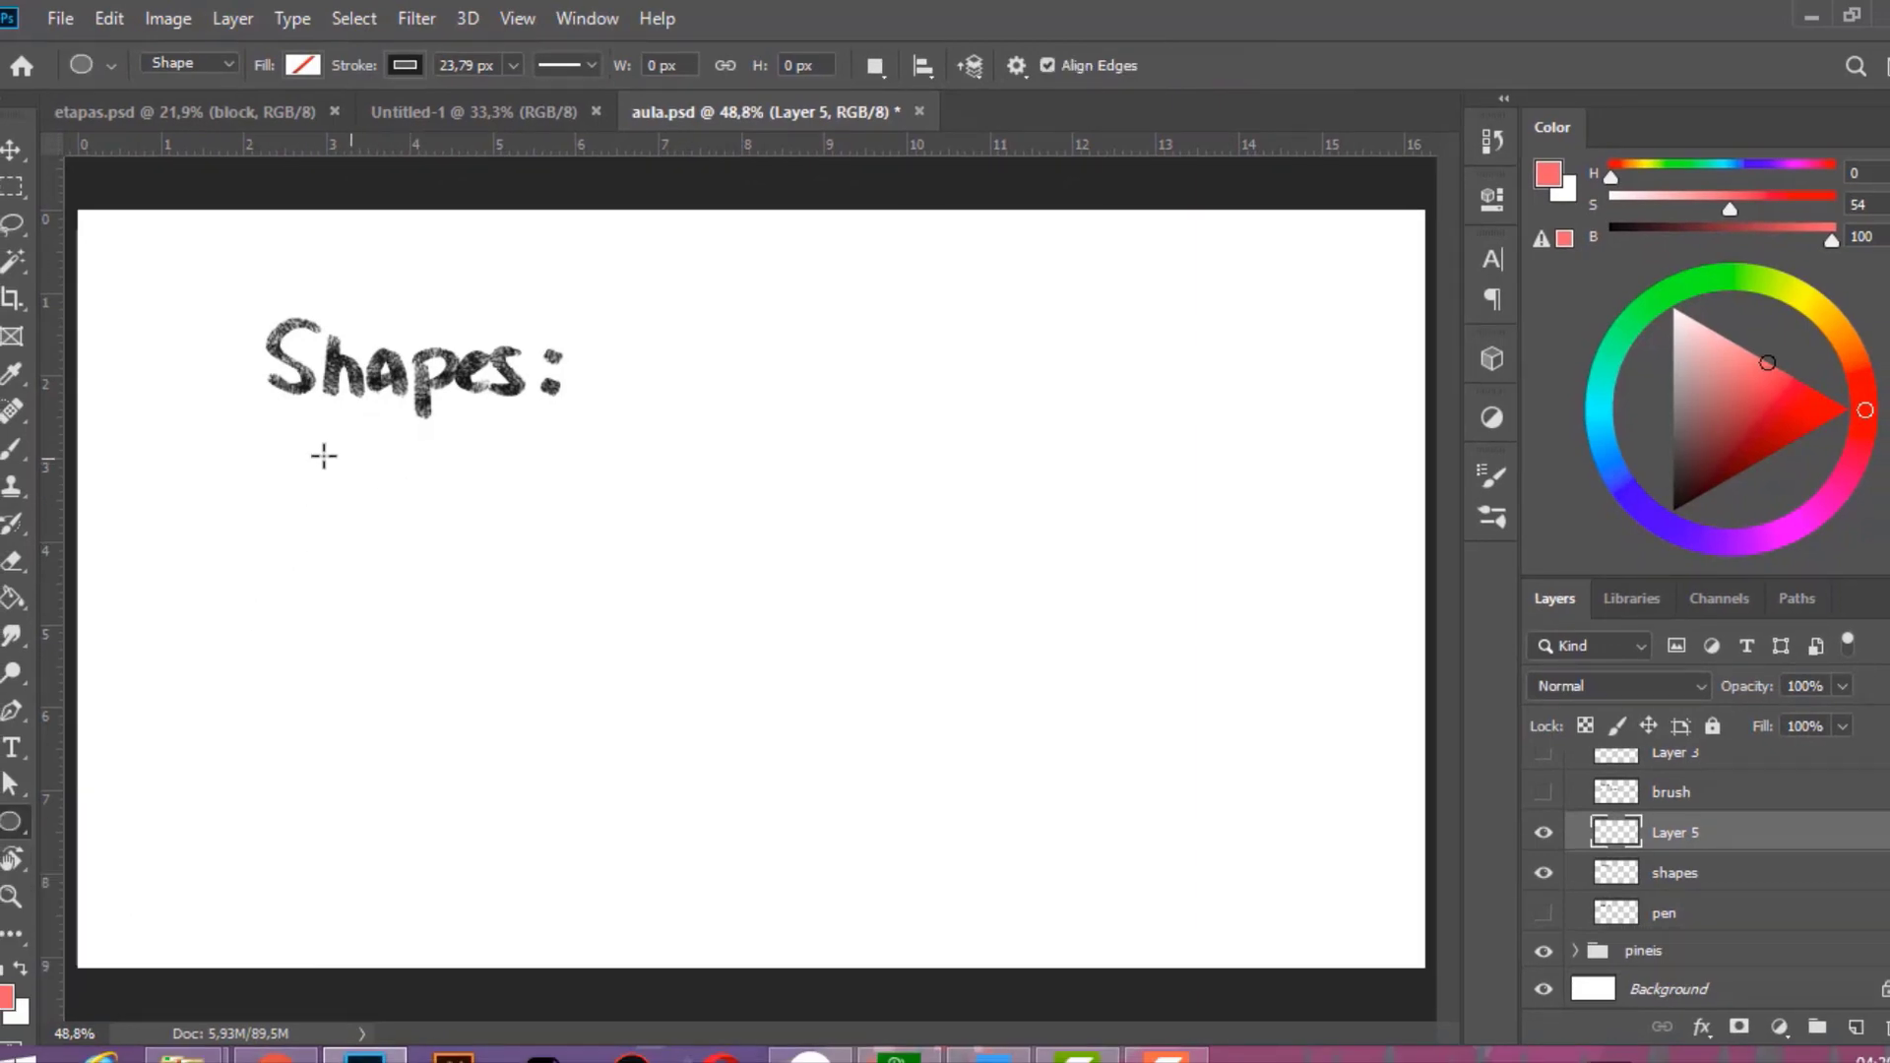
pyautogui.moveTo(286, 455); pyautogui.dragTo(773, 737)
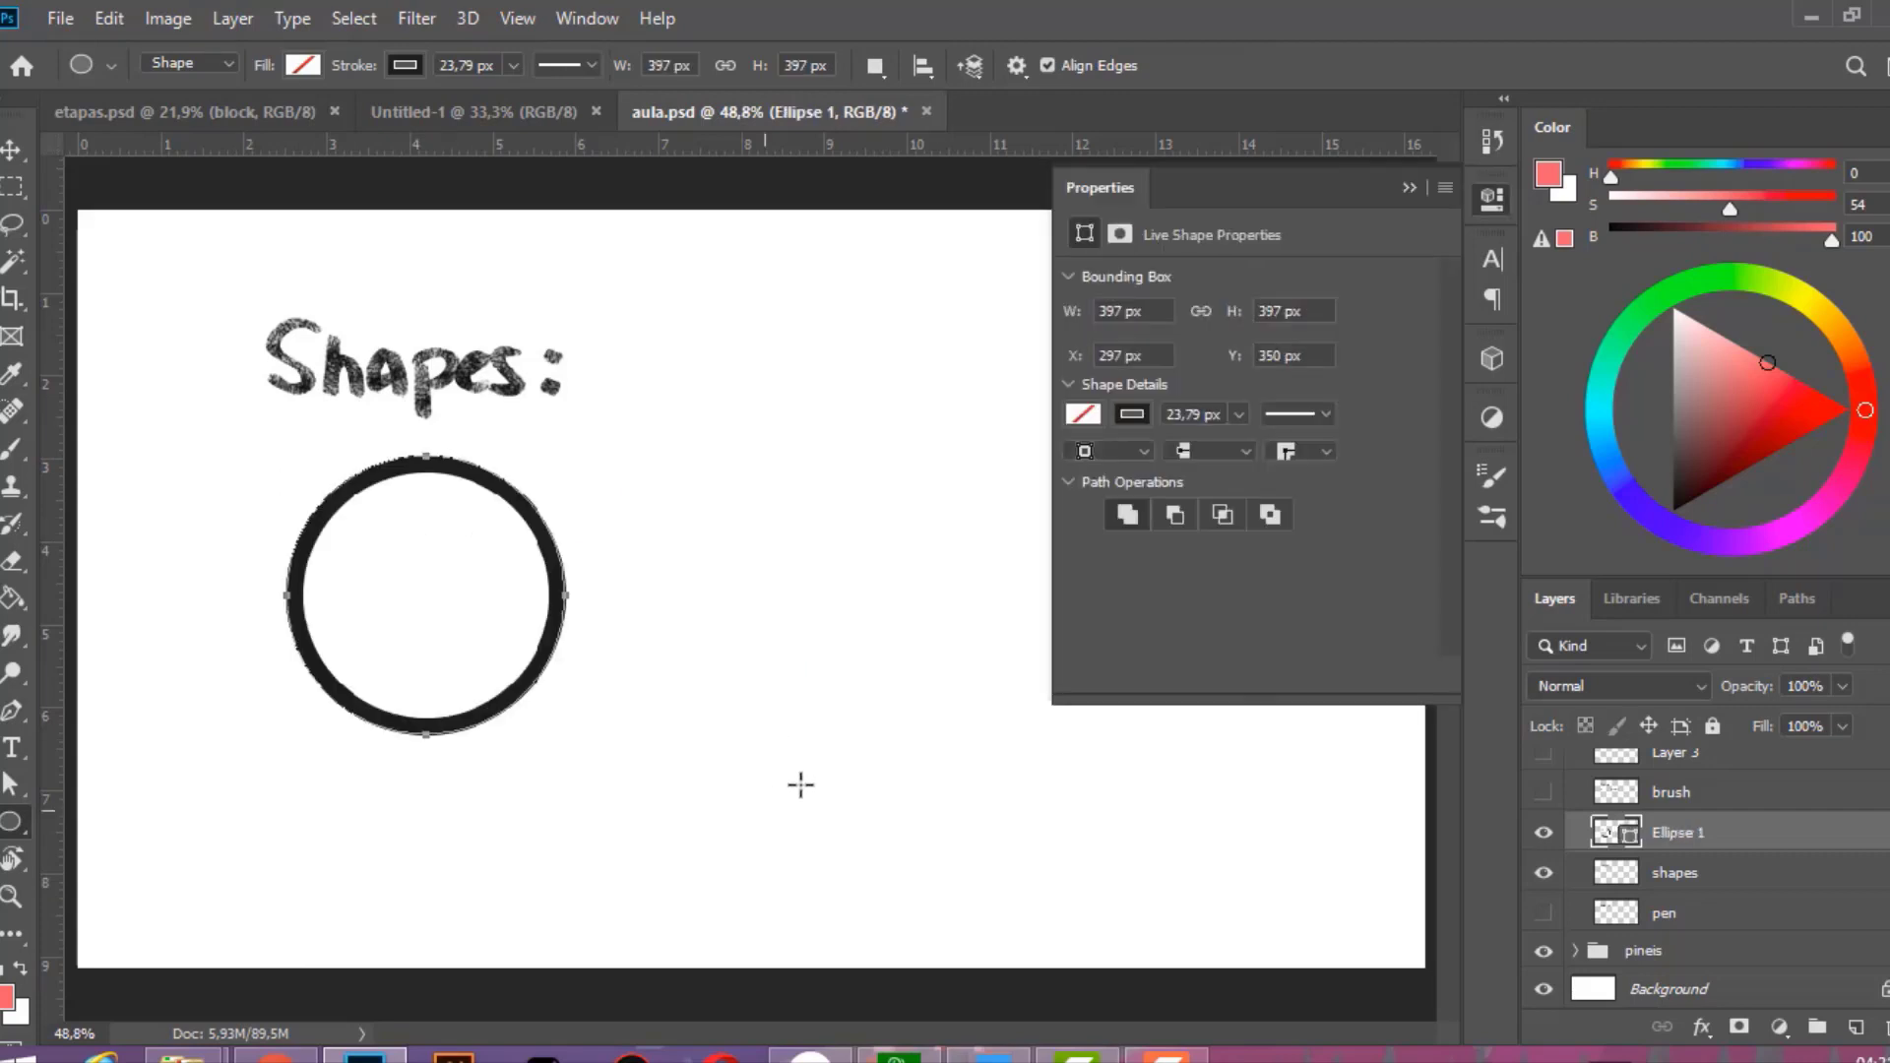
# Remove the circle's stroke and fill it with the recently used salmon colour.
pyautogui.click(1142, 413)
pyautogui.click(1073, 417)
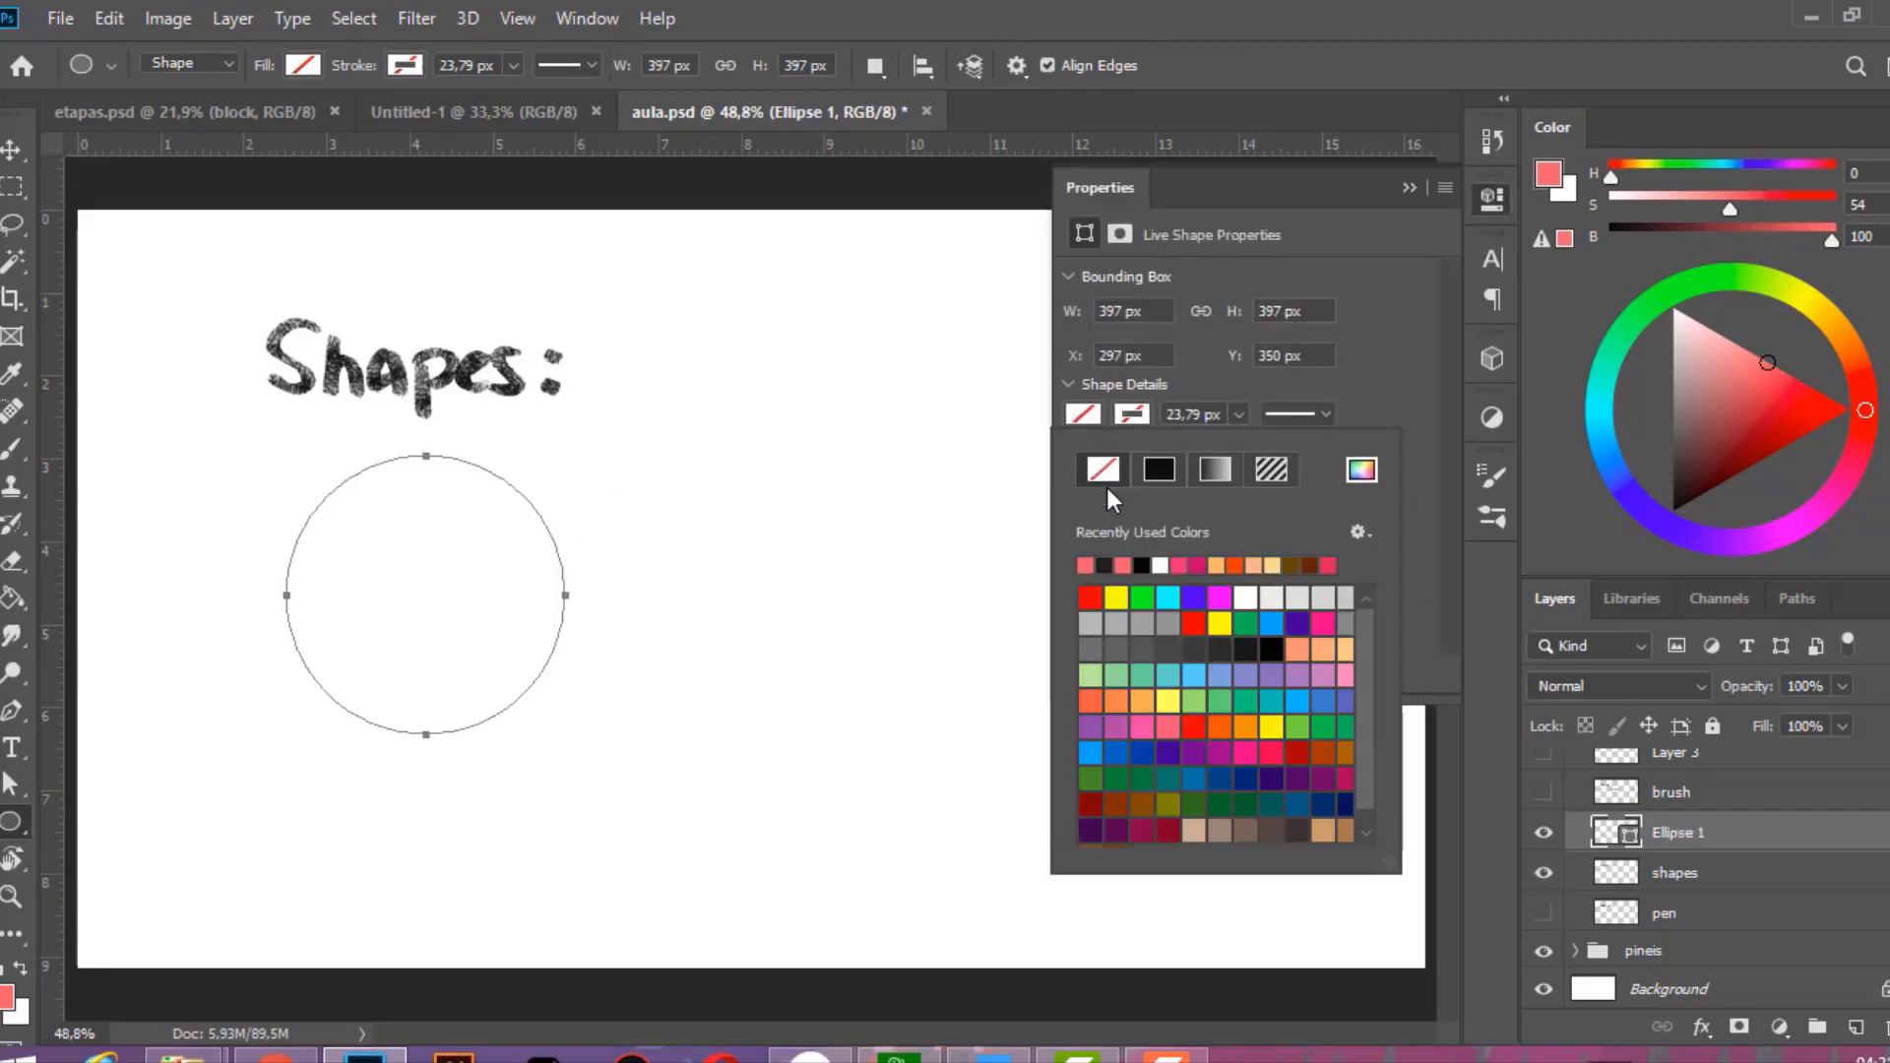
pyautogui.click(1089, 567)
pyautogui.click(1411, 188)
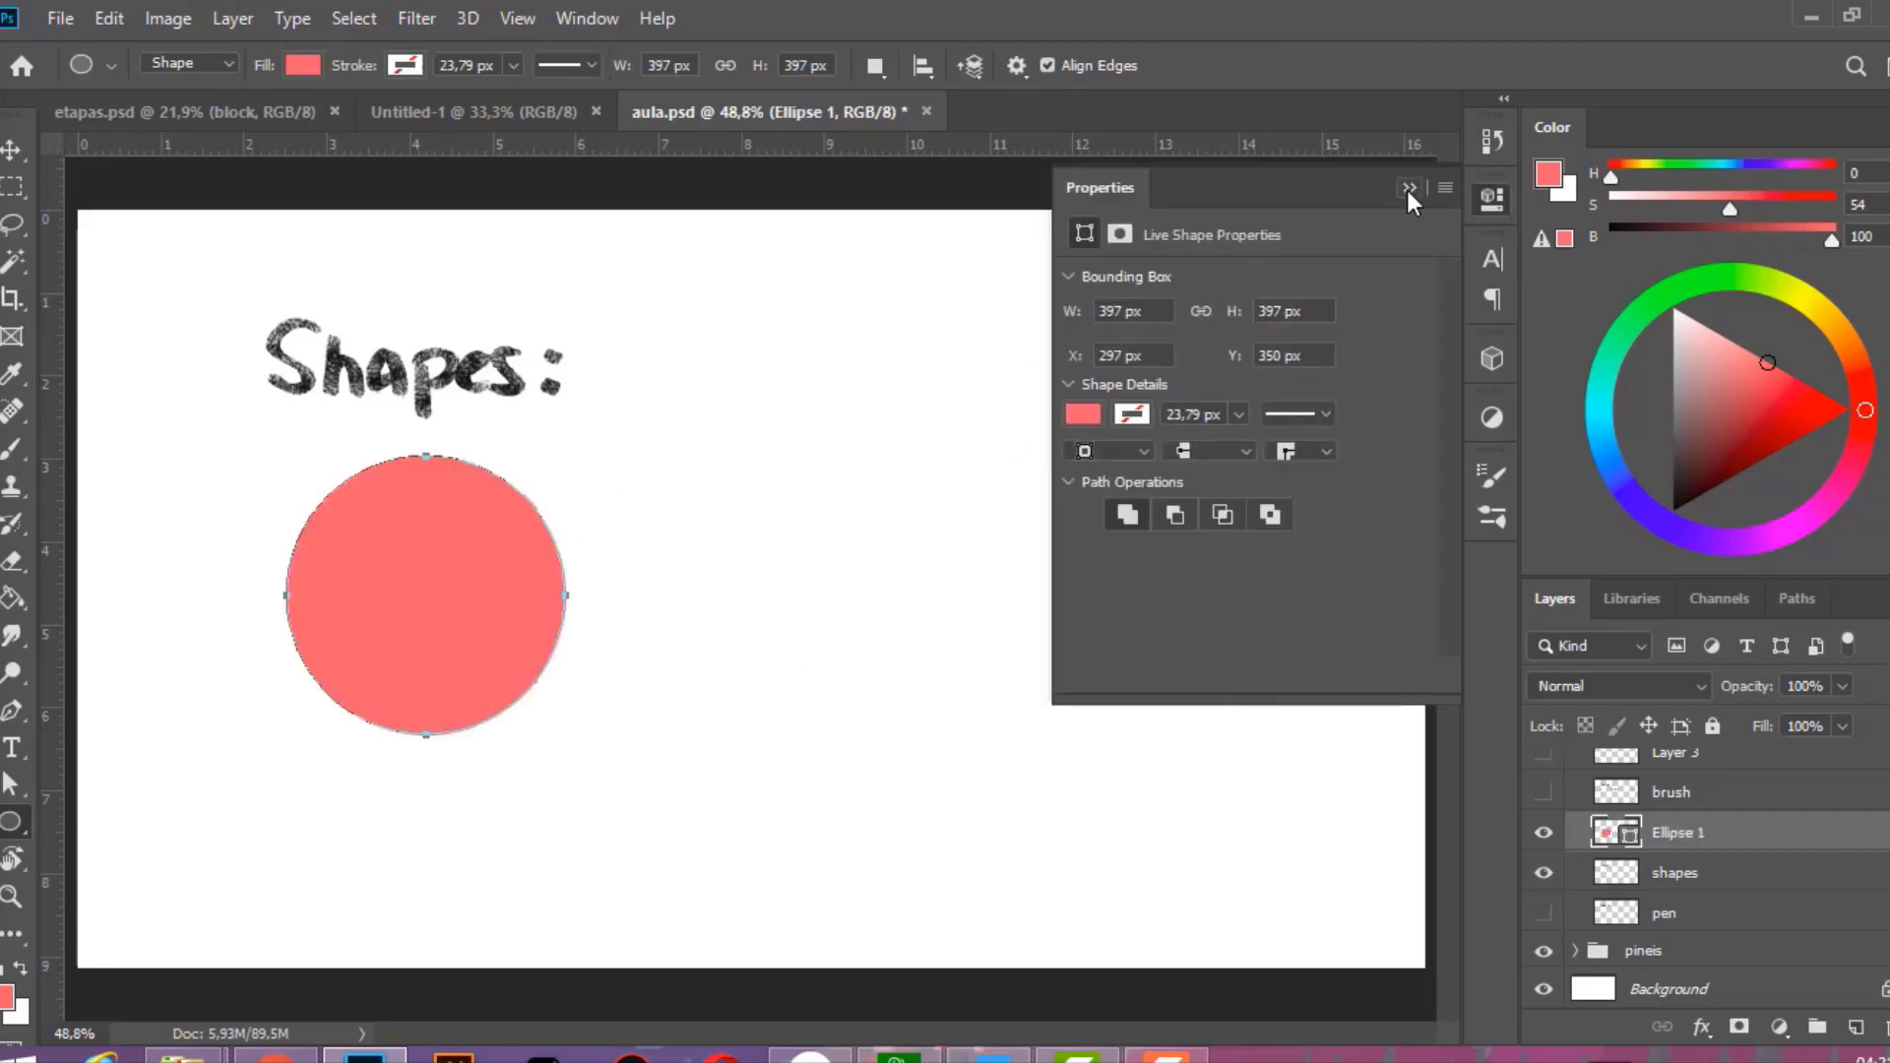
pyautogui.click(1411, 188)
# Rasterize the circle's shape layer for painting with the Brush tool.
pyautogui.press('b')
pyautogui.click(599, 526)
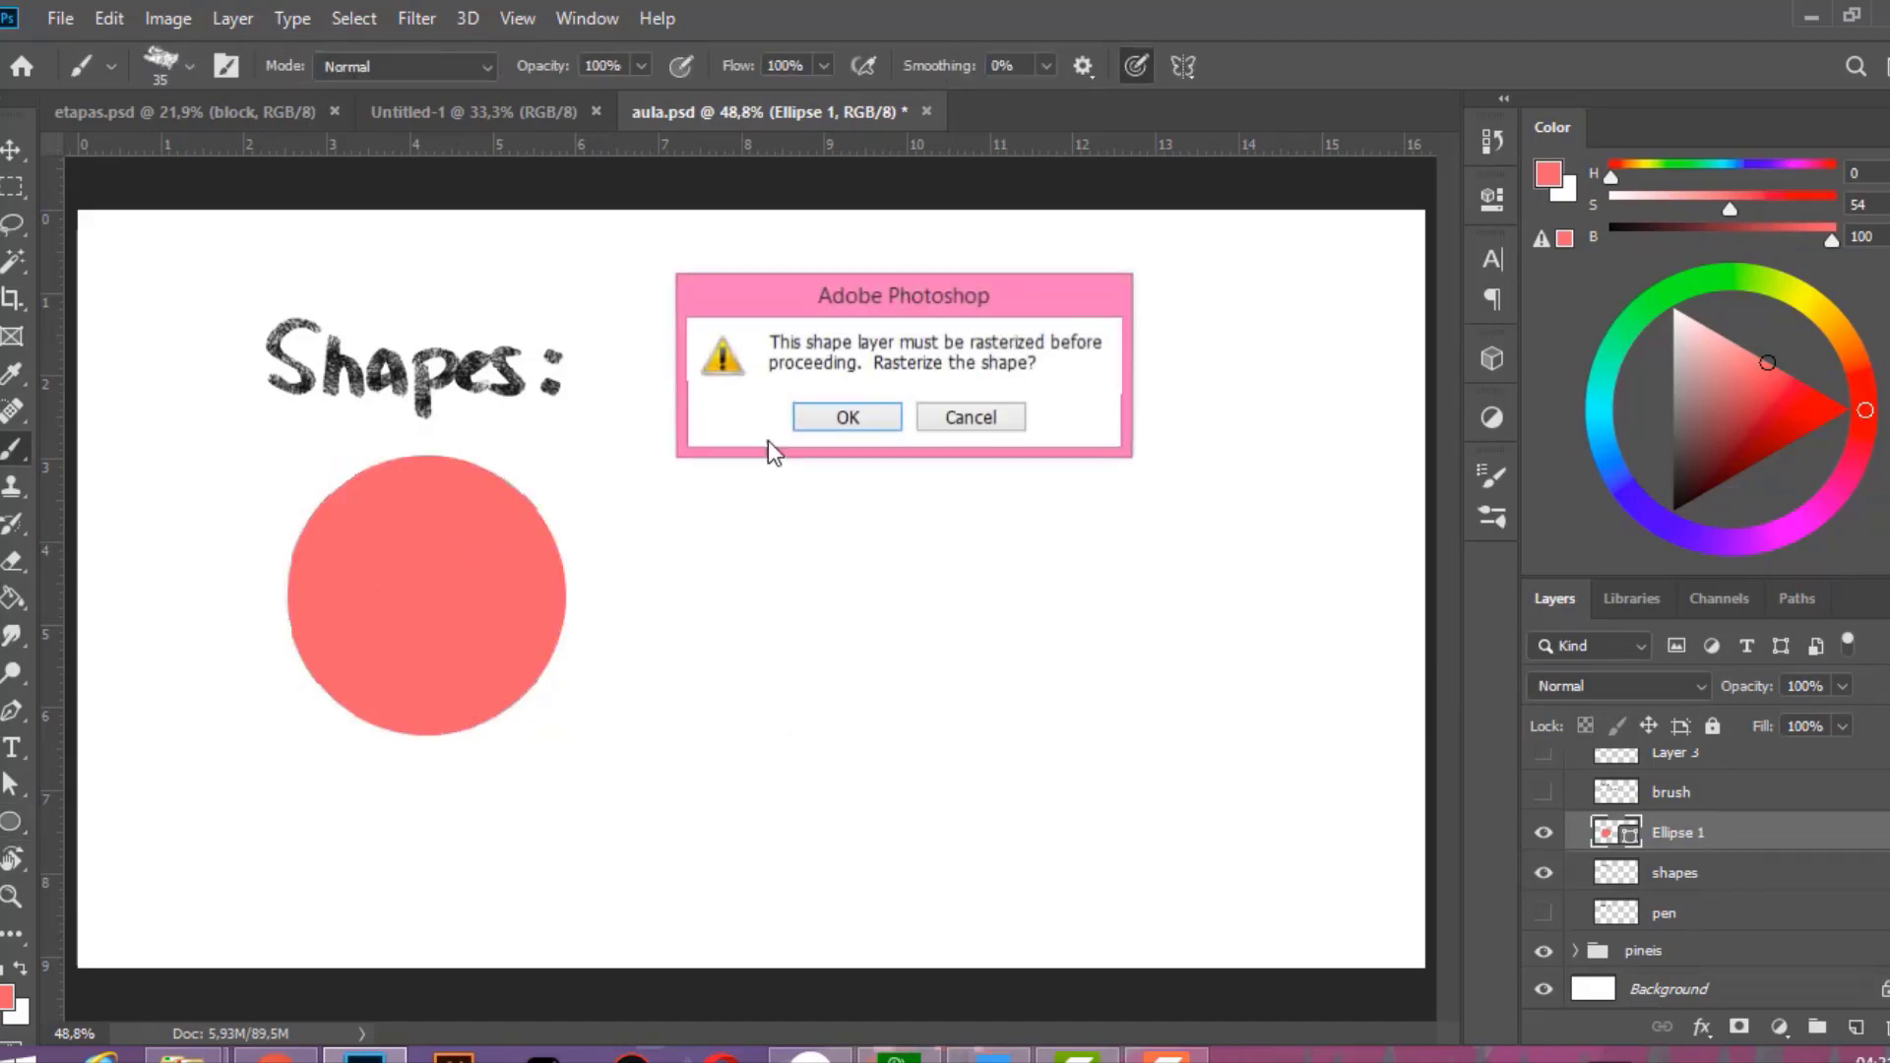
pyautogui.click(844, 418)
pyautogui.scroll(2, 295, 624)
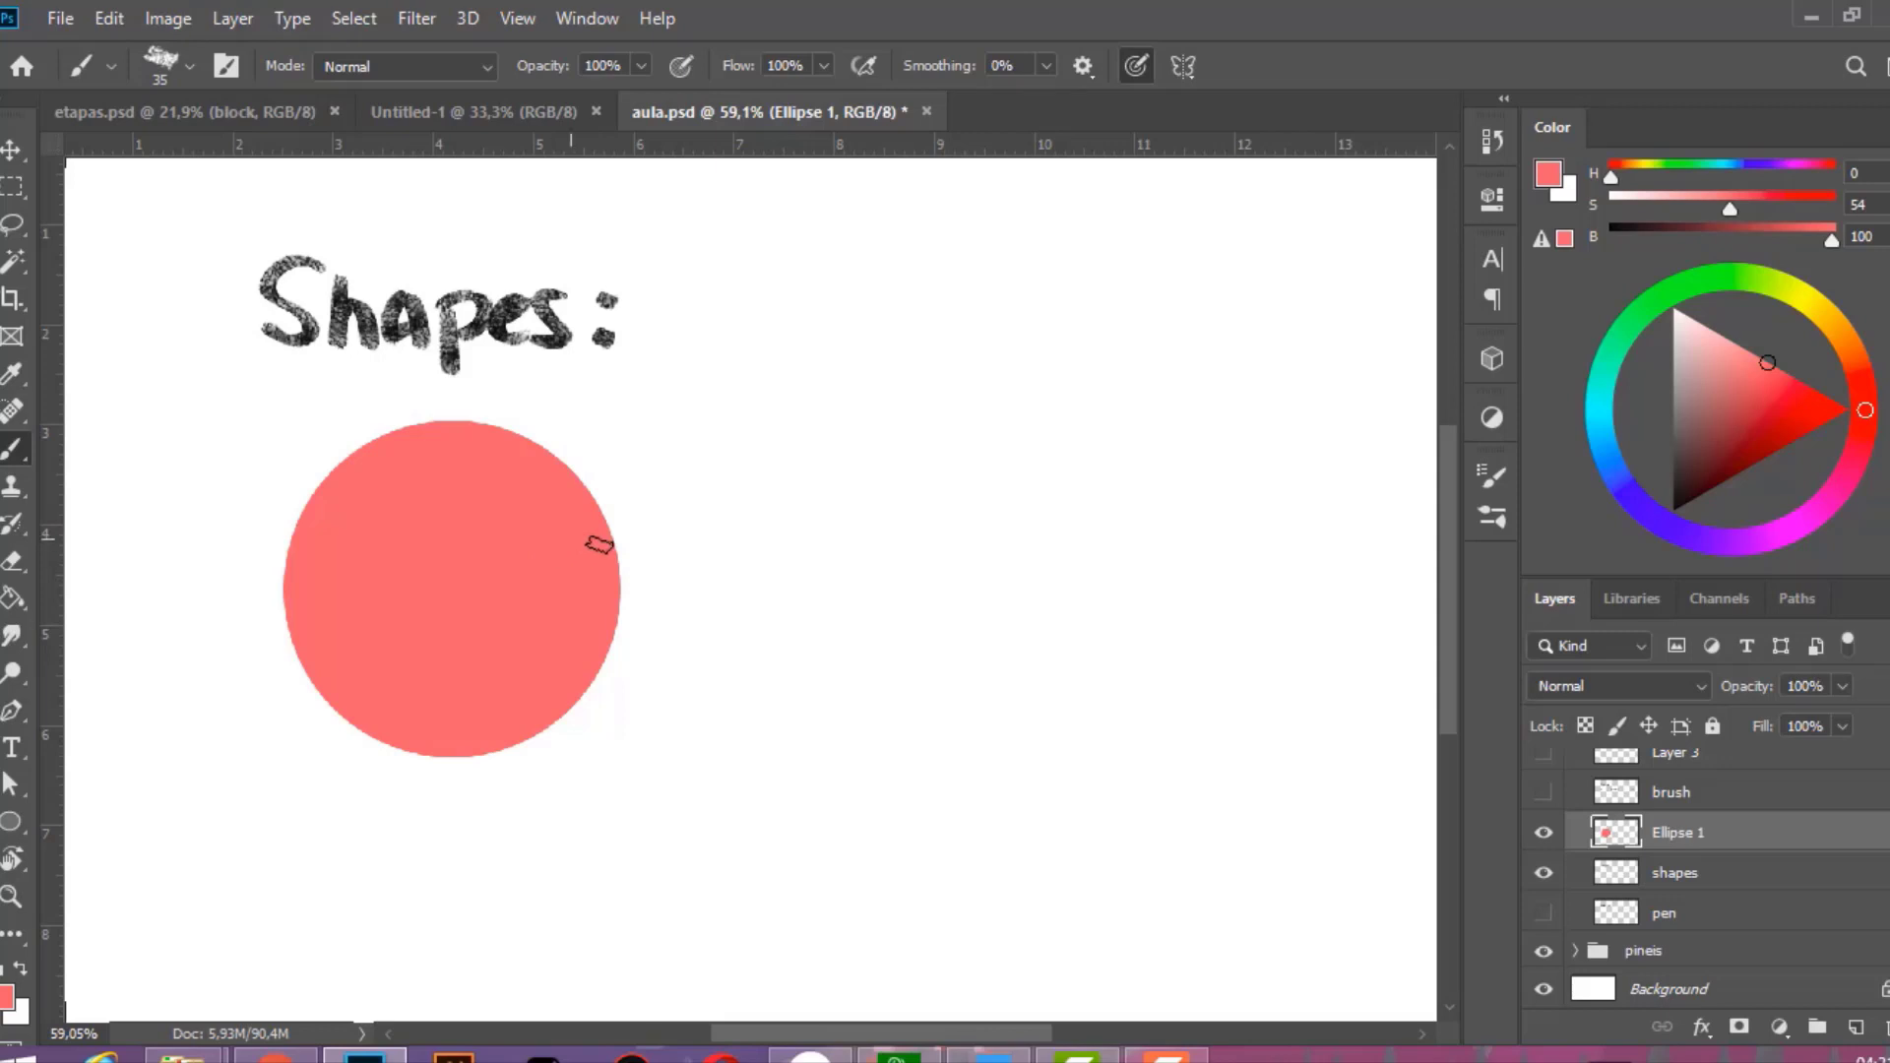
pyautogui.scroll(-2, 886, 560)
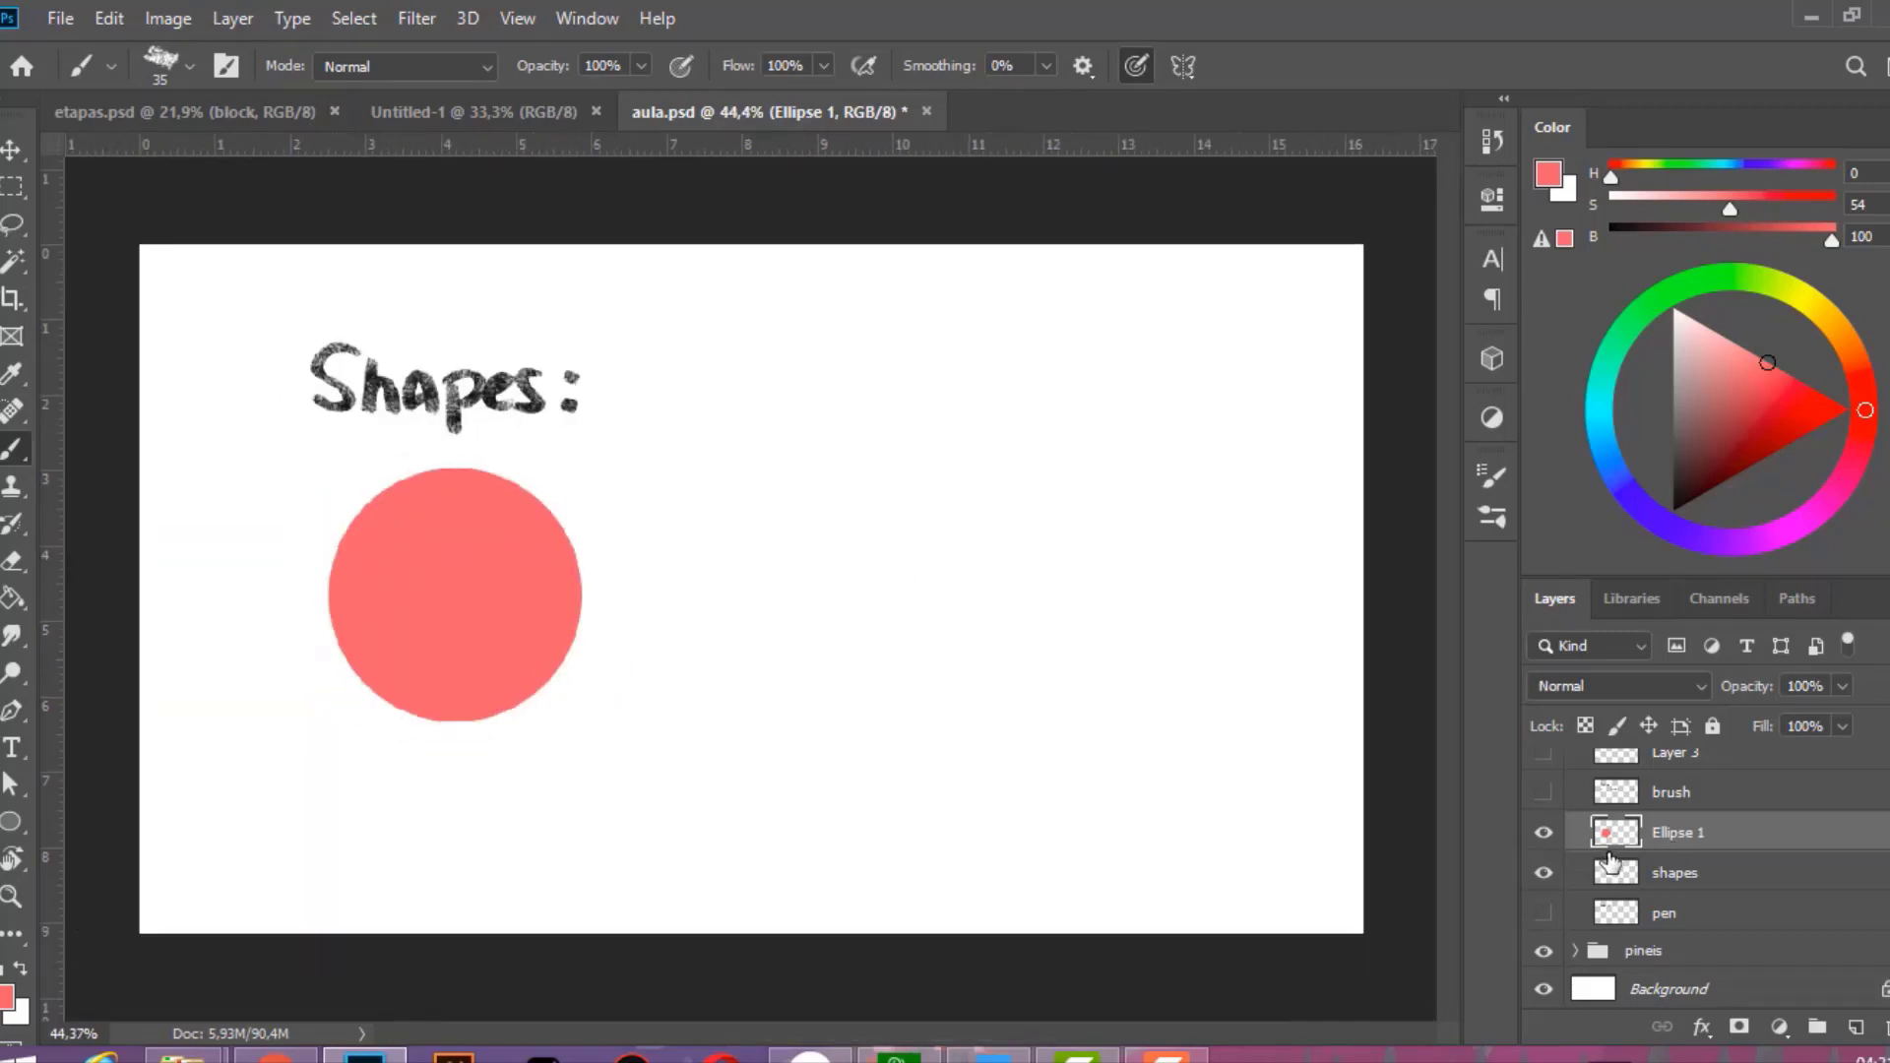
# Hide the Ellipse 1 and shapes layers, show the brush layer, and make Layer 3 visible and active.
pyautogui.click(1543, 832)
pyautogui.click(1543, 873)
pyautogui.click(1543, 791)
pyautogui.scroll(1, 1703, 808)
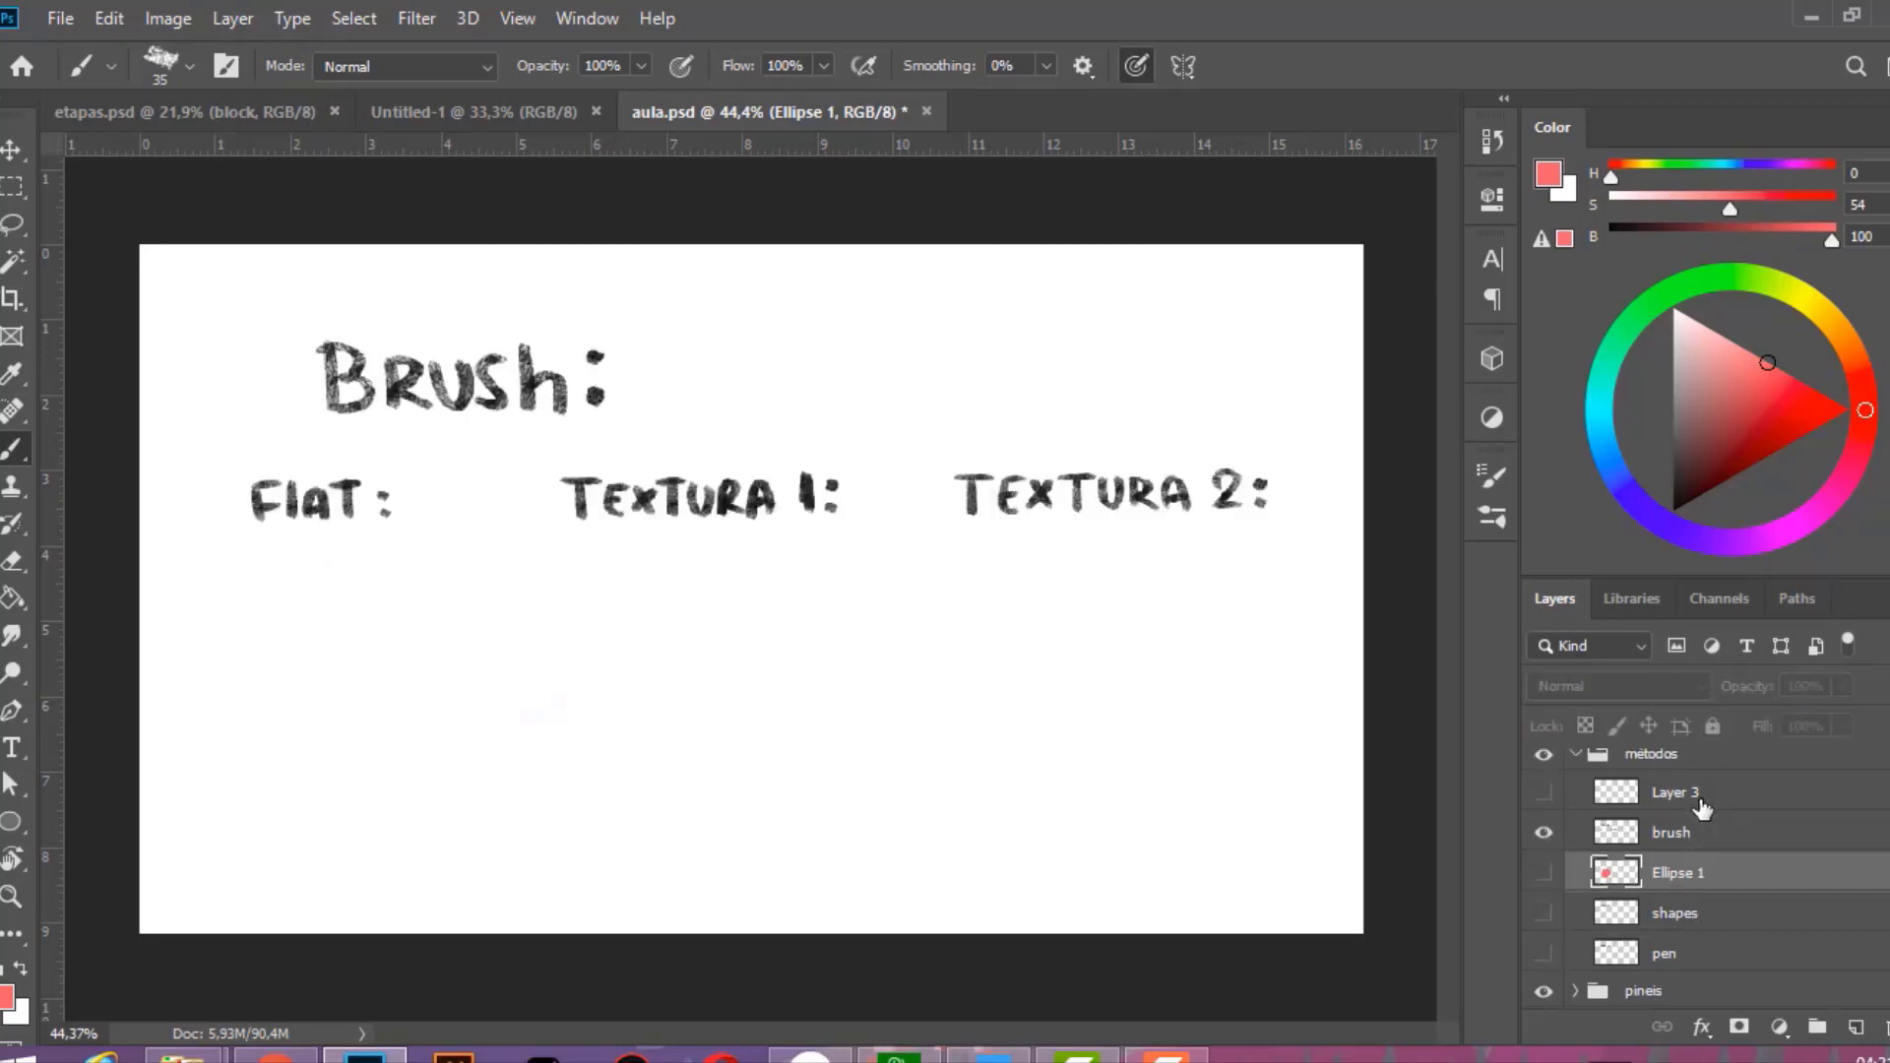
pyautogui.click(1702, 788)
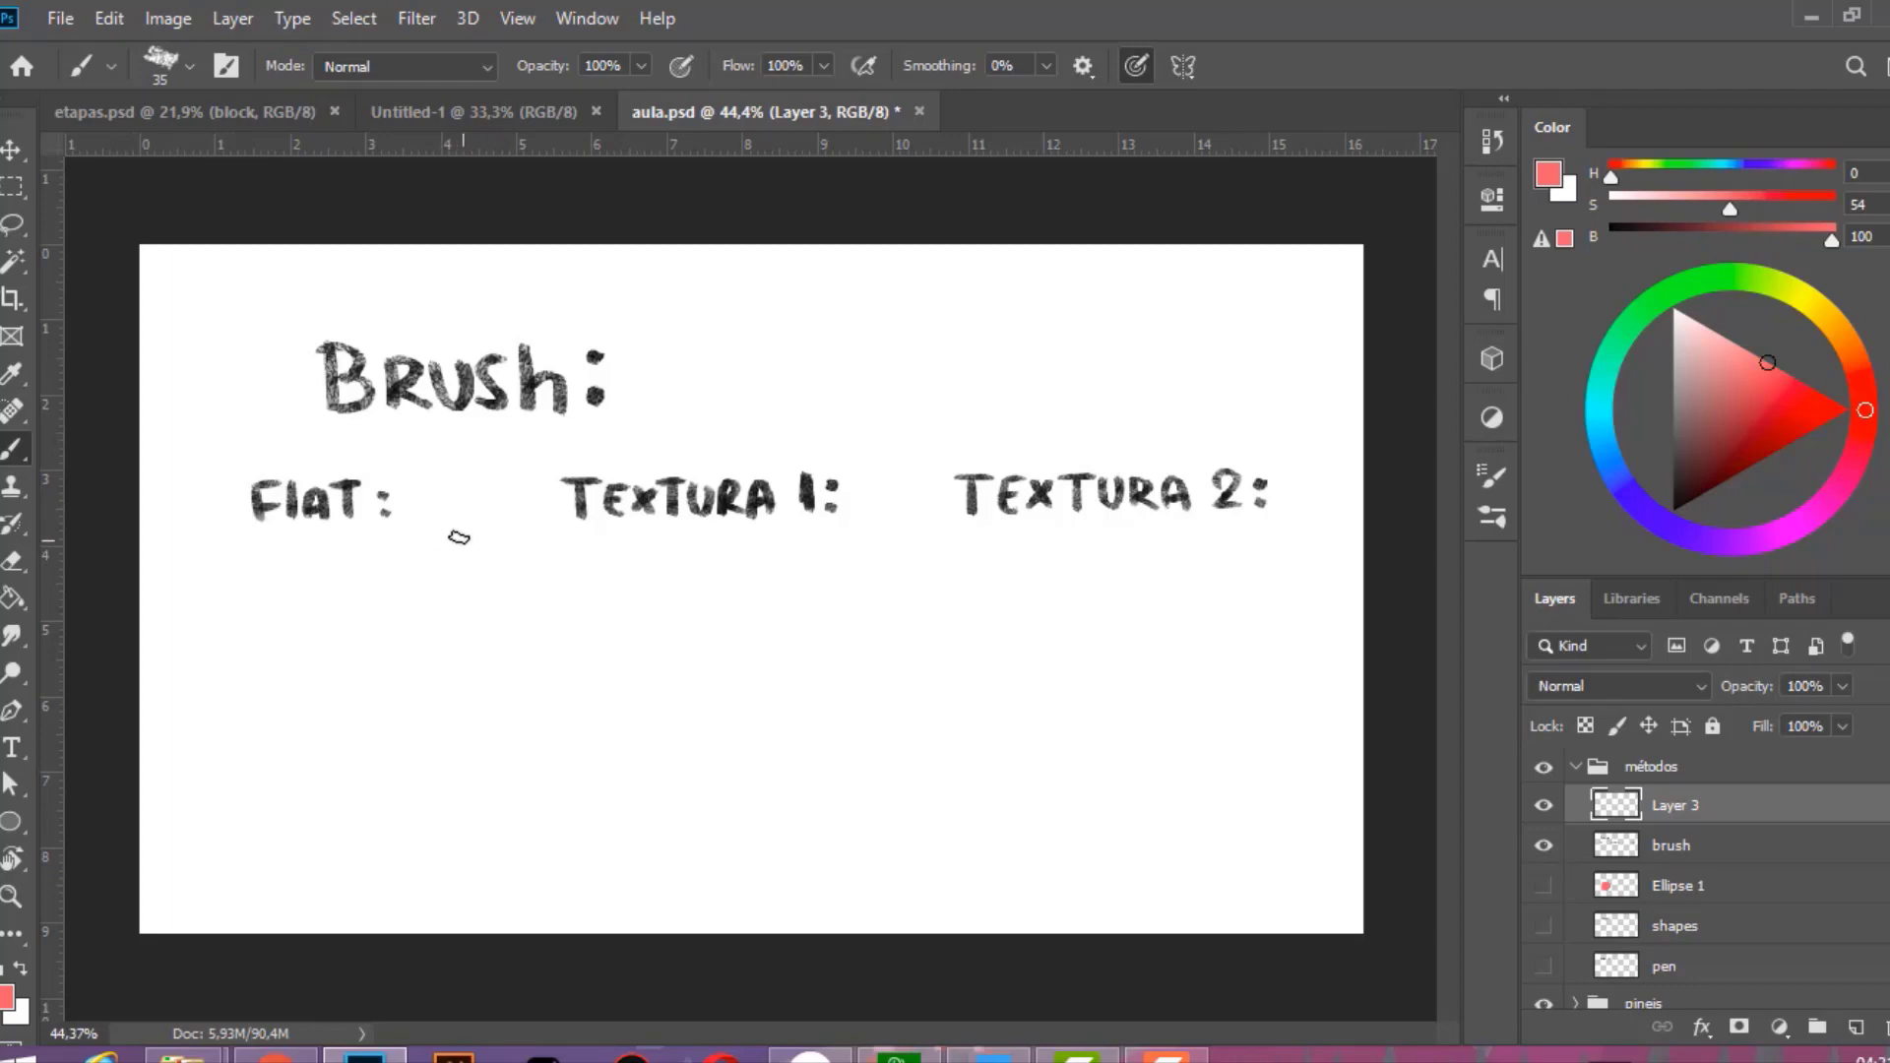
# Browse the brush presets, including the HelenChen_br folder, and undo the stray dab on the canvas.
pyautogui.rightClick(452, 469)
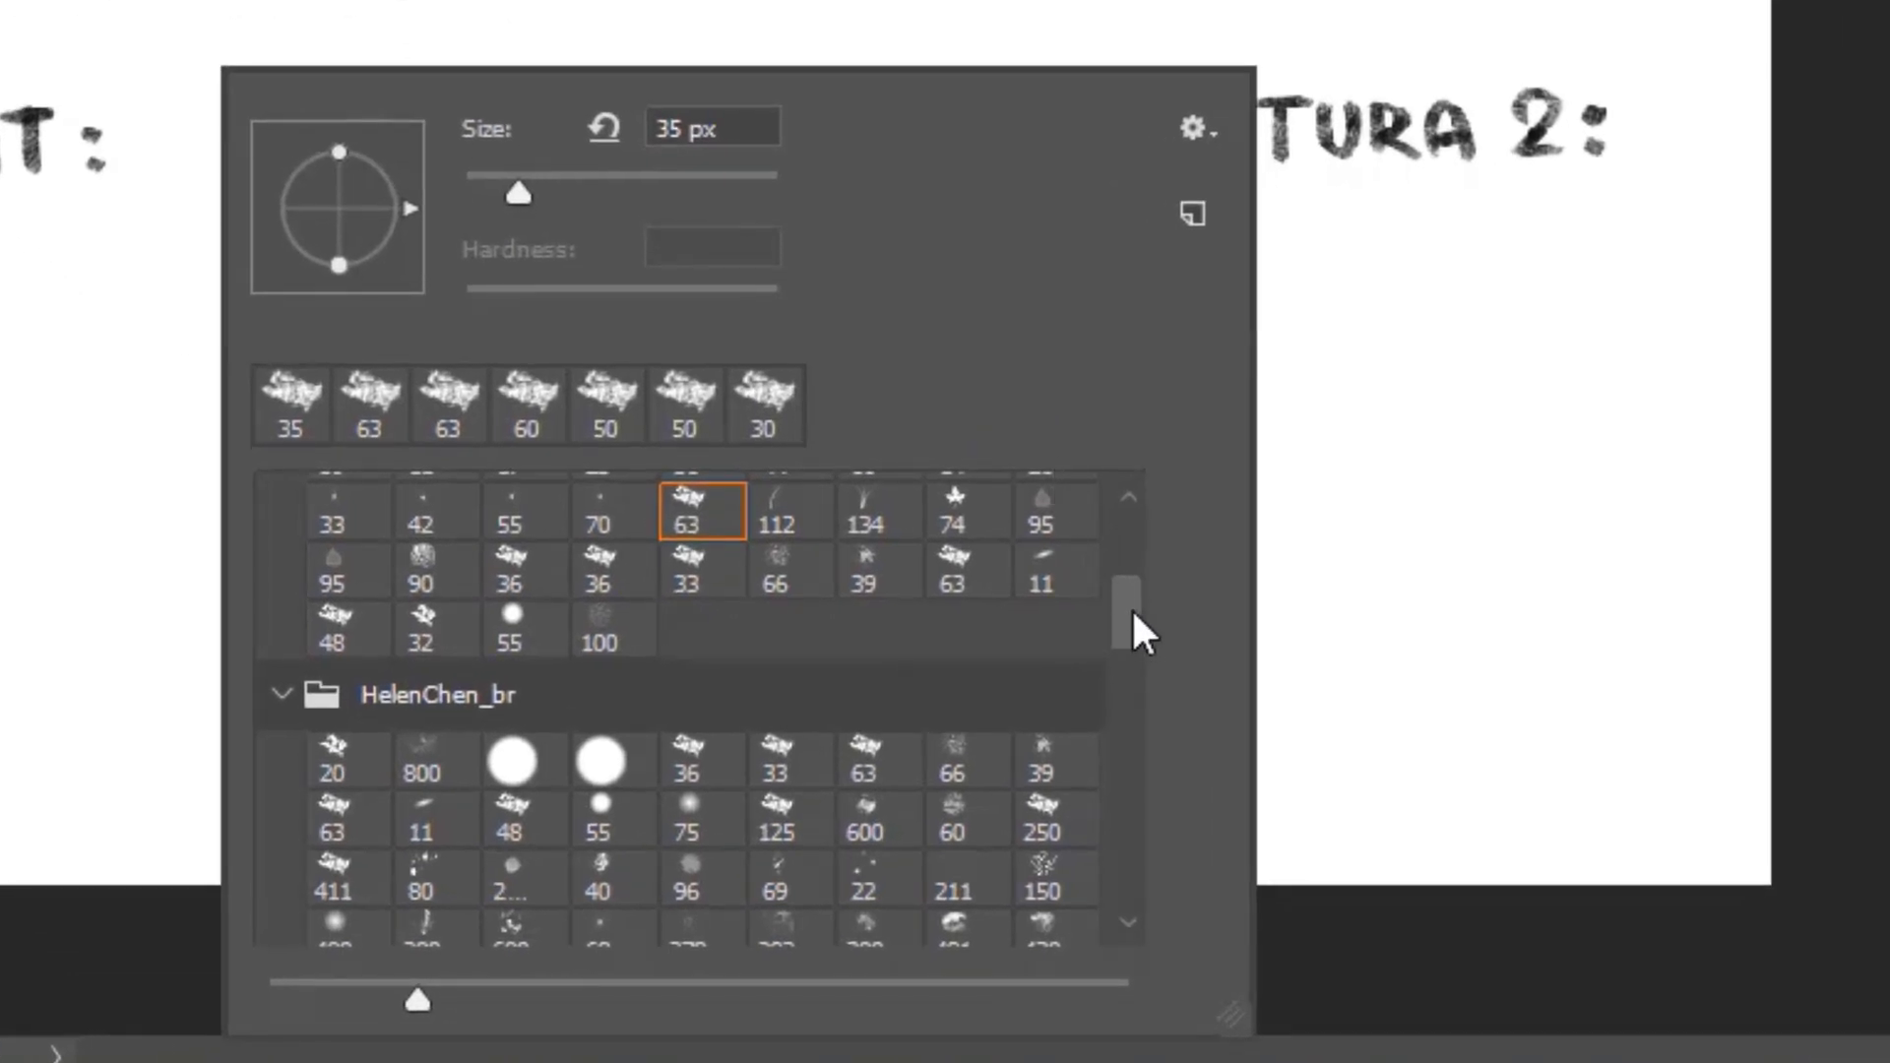
pyautogui.moveTo(1131, 606)
pyautogui.mouseDown()
pyautogui.moveTo(1131, 536)
pyautogui.moveTo(1139, 611)
pyautogui.moveTo(1004, 633)
pyautogui.mouseUp()
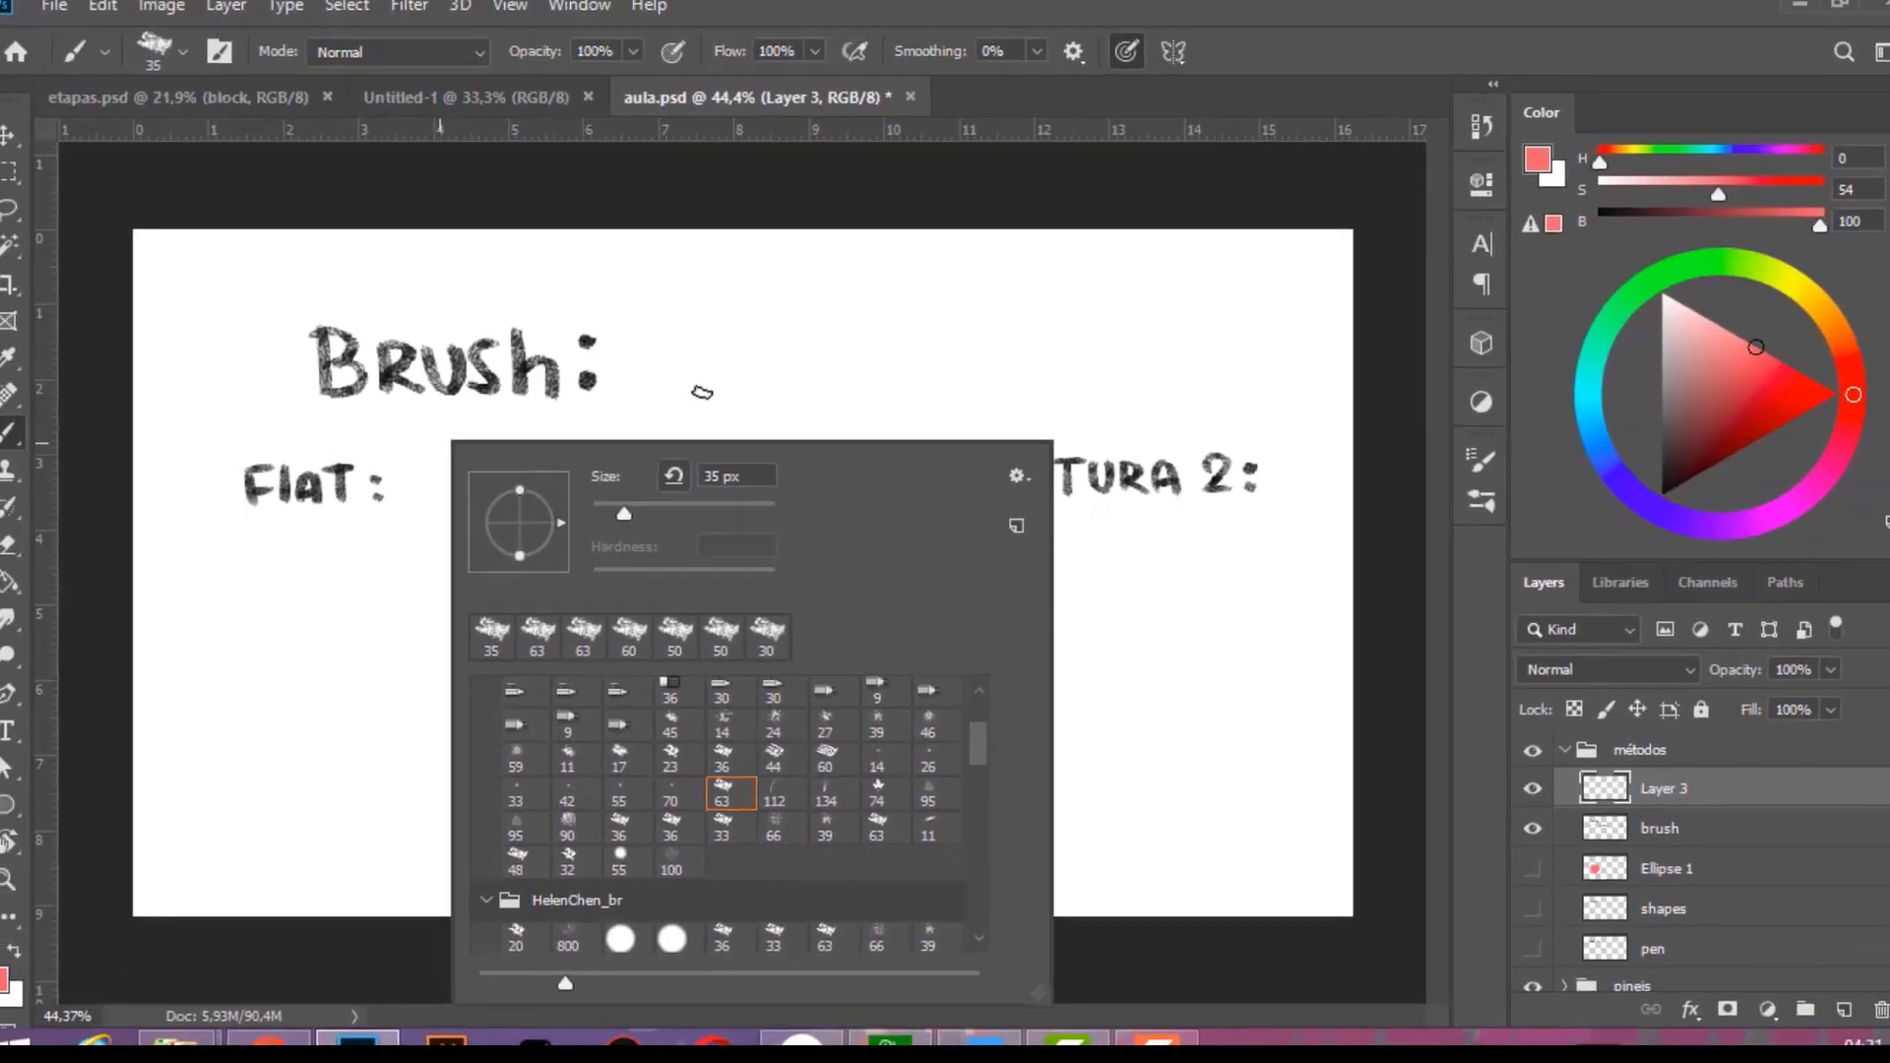
pyautogui.click(706, 387)
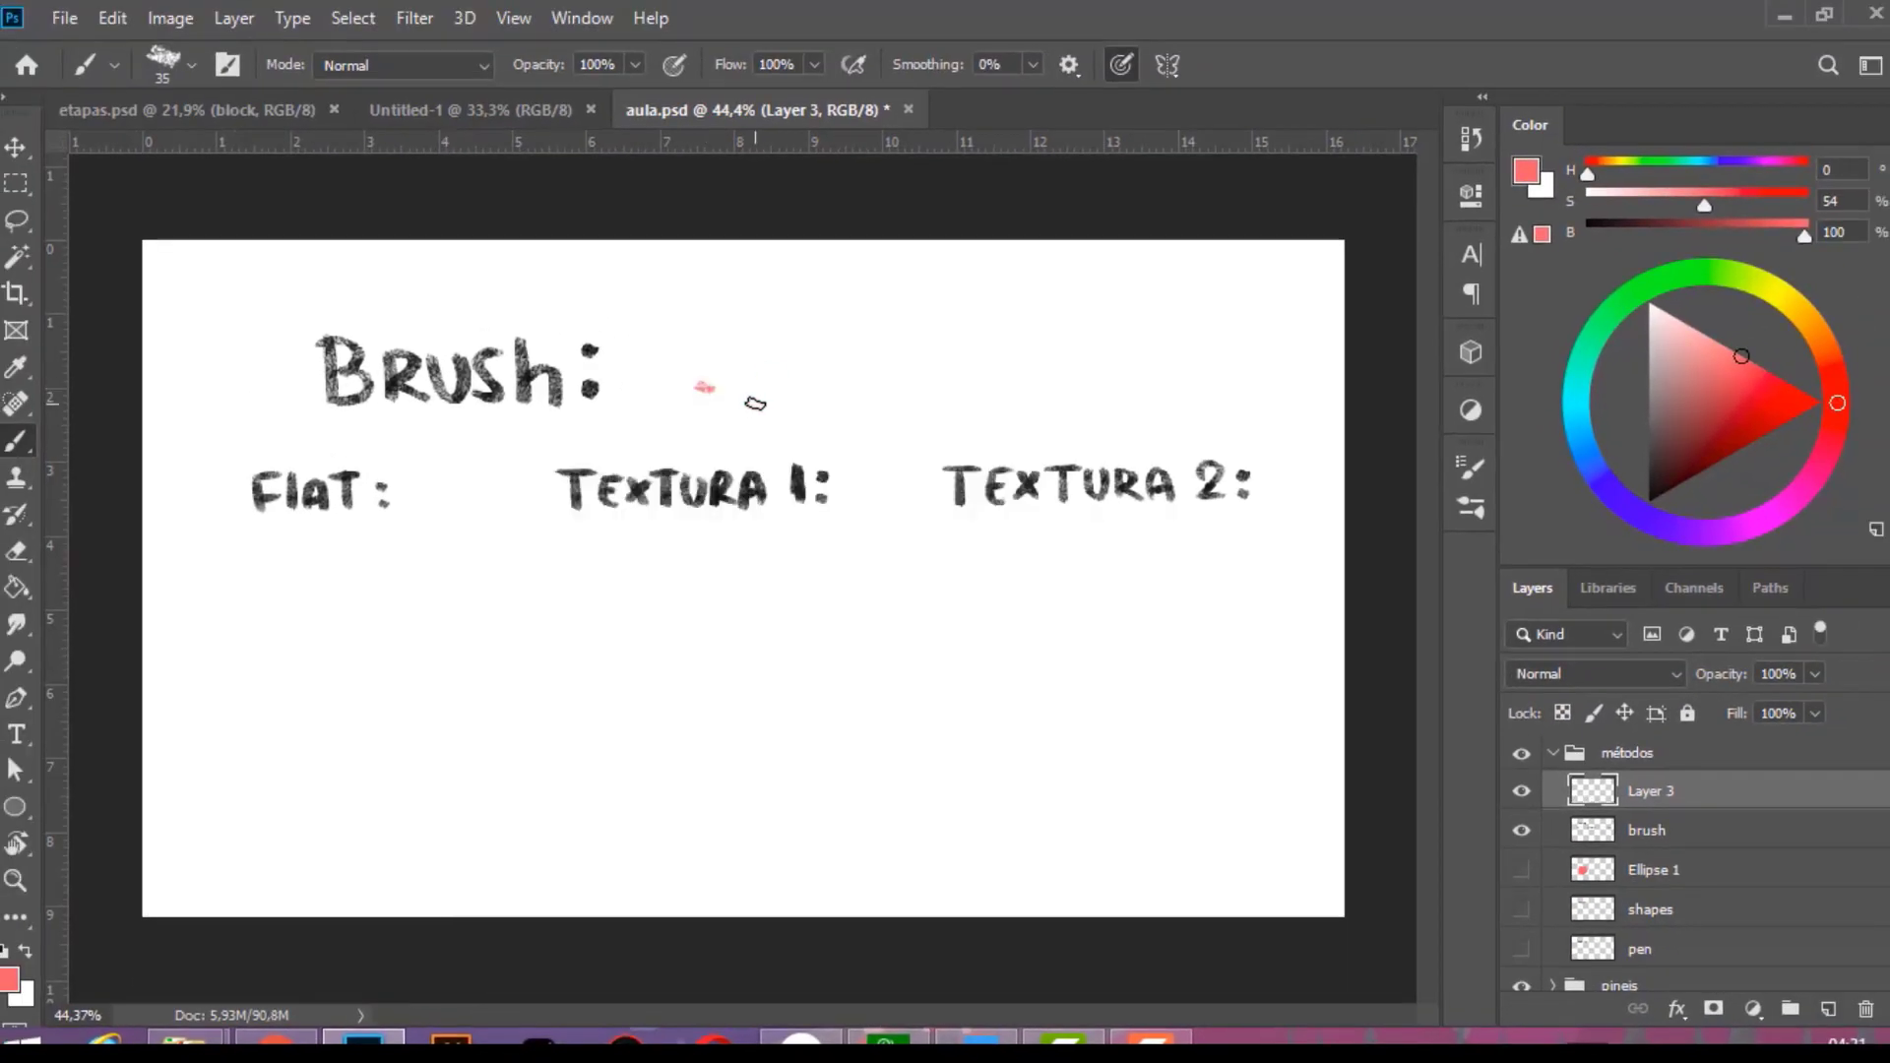
pyautogui.hotkey('ctrl', 'z')
# Scribble salmon sample brush strokes beneath the FLAT and TEXTURA 1 labels on Layer 3.
pyautogui.moveTo(266, 654)
pyautogui.mouseDown()
pyautogui.moveTo(346, 578)
pyautogui.moveTo(369, 654)
pyautogui.mouseUp()
pyautogui.moveTo(581, 648)
pyautogui.mouseDown()
pyautogui.moveTo(624, 555)
pyautogui.moveTo(711, 646)
pyautogui.mouseUp()
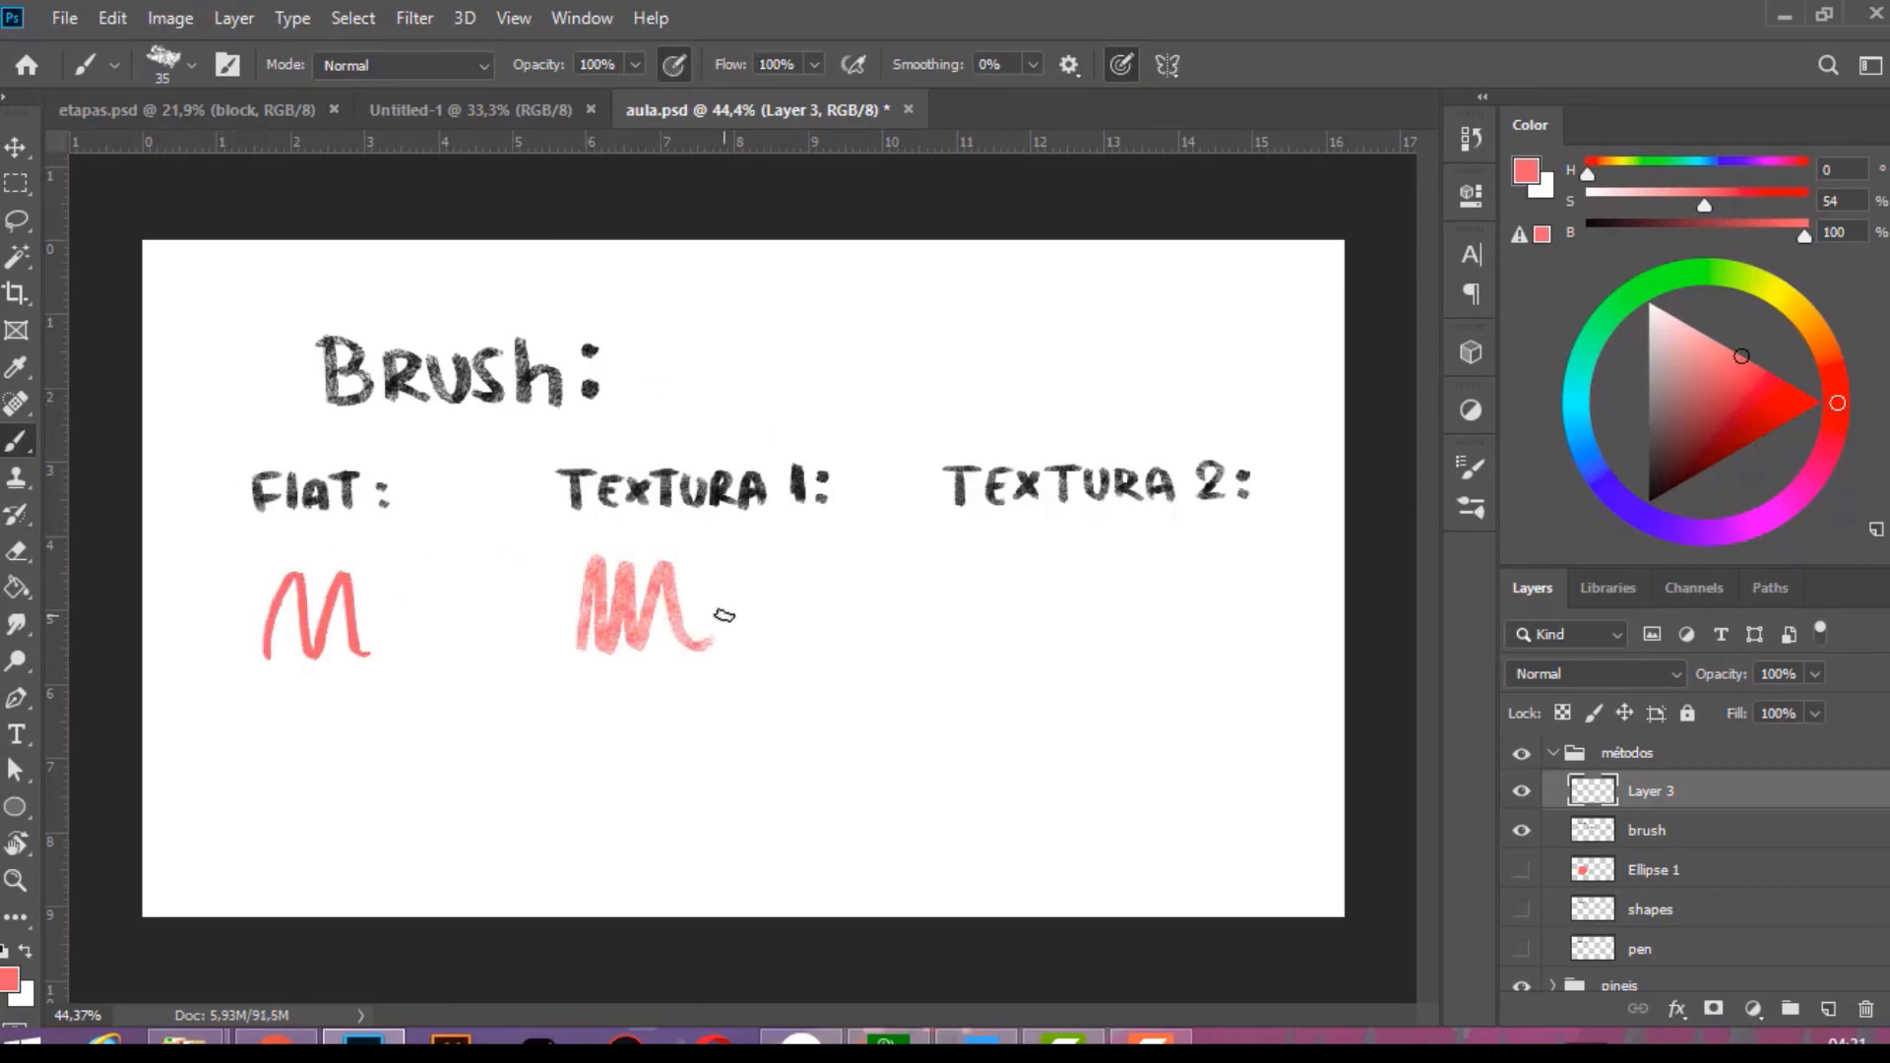
# Lasso the sample scribbles on Layer 3, clear them, and deselect.
pyautogui.press('l')
pyautogui.moveTo(753, 540)
pyautogui.mouseDown()
pyautogui.moveTo(688, 540)
pyautogui.moveTo(194, 687)
pyautogui.moveTo(758, 547)
pyautogui.mouseUp()
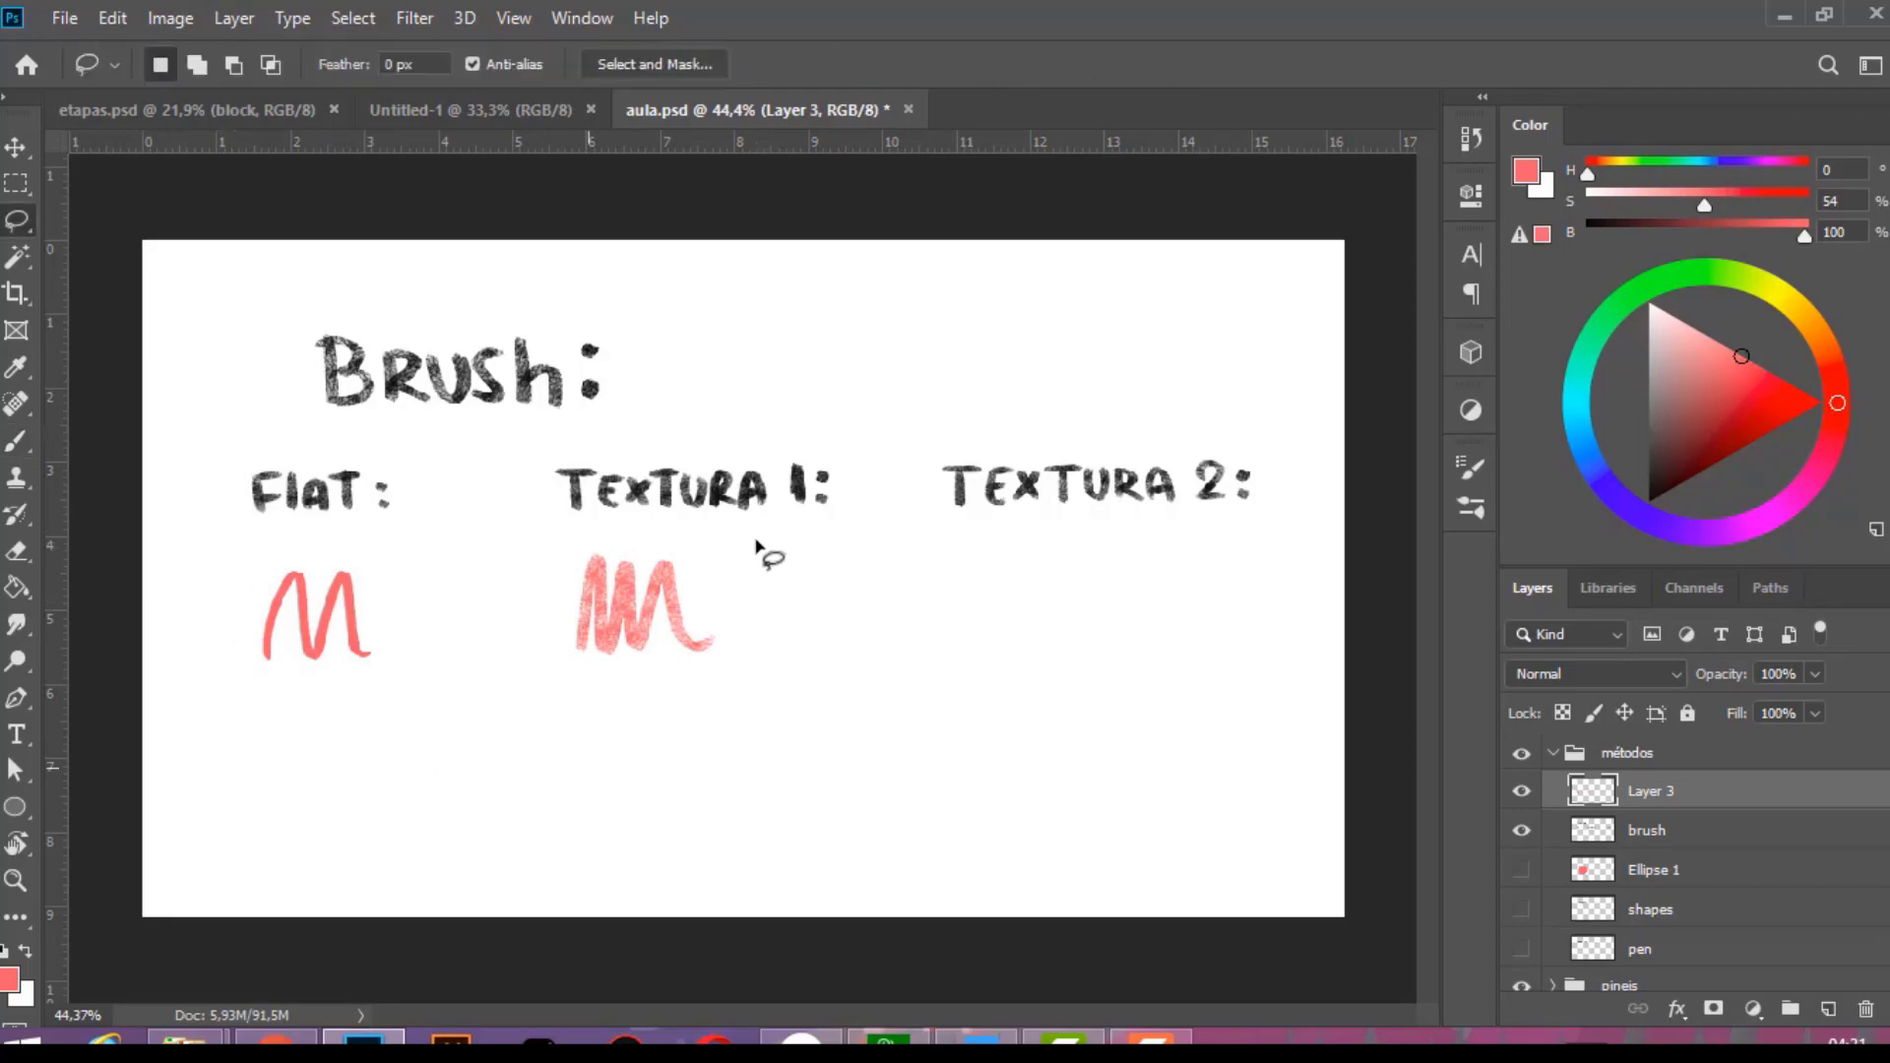
pyautogui.press('Delete')
pyautogui.hotkey('ctrl', 'd')
pyautogui.scroll(1, 709, 581)
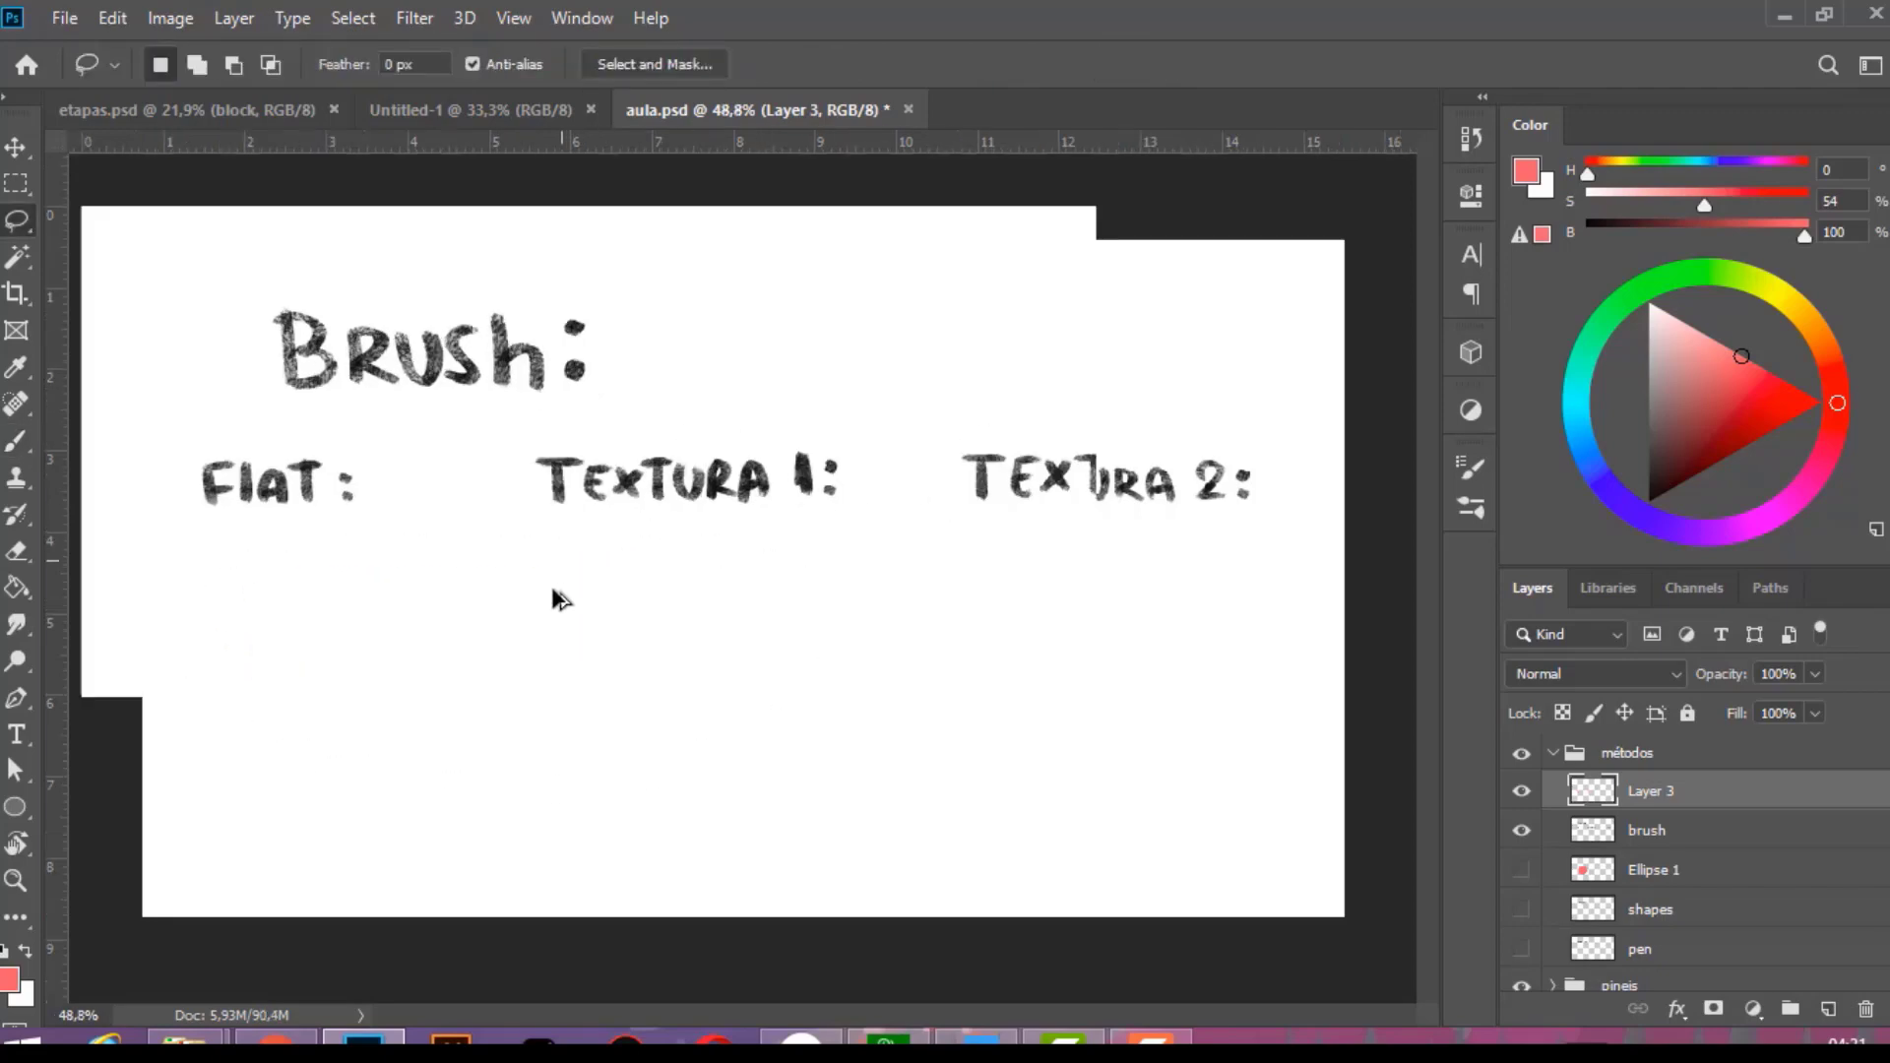
# Draw a closed bean-shaped salmon outline with the flat brush beneath the FLAT label on Layer 3.
pyautogui.scroll(1, 561, 599)
pyautogui.press('b')
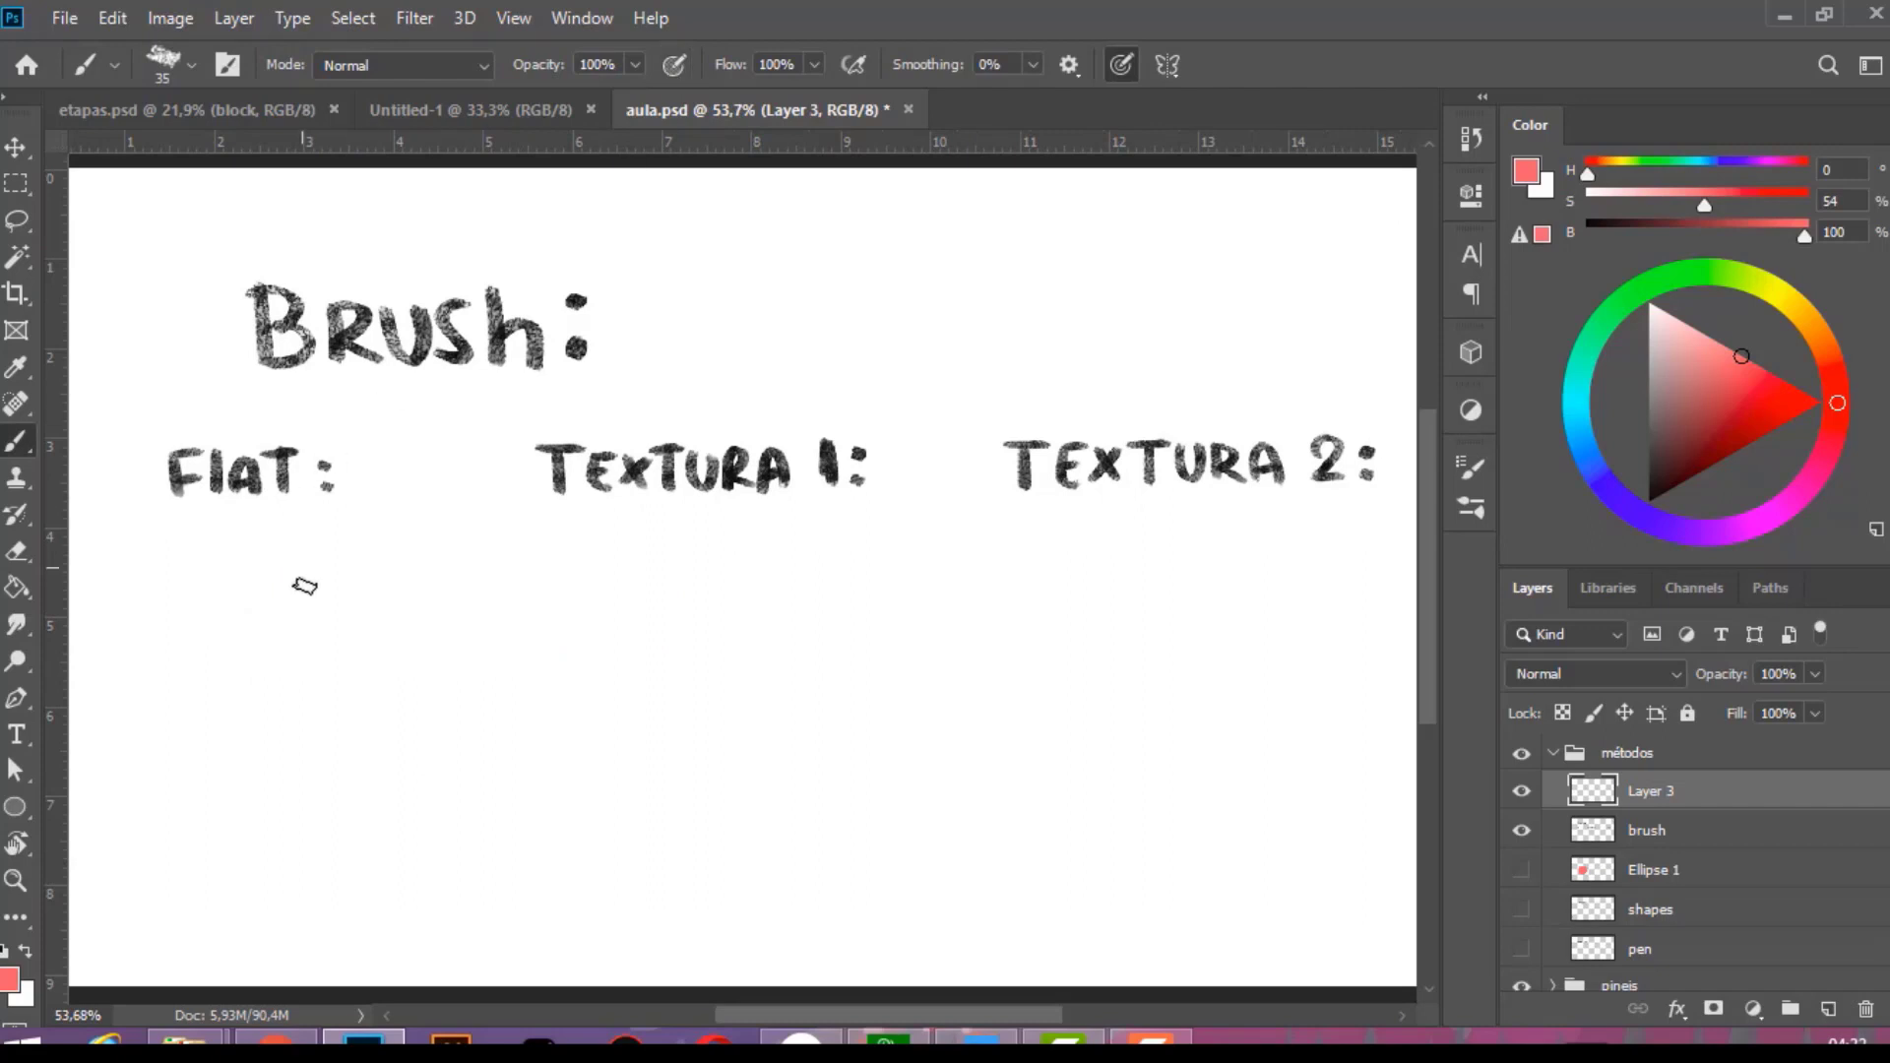
pyautogui.moveTo(325, 582)
pyautogui.mouseDown()
pyautogui.moveTo(262, 545)
pyautogui.moveTo(149, 705)
pyautogui.moveTo(333, 676)
pyautogui.moveTo(303, 551)
pyautogui.moveTo(240, 610)
pyautogui.moveTo(211, 728)
pyautogui.moveTo(349, 617)
pyautogui.moveTo(316, 548)
pyautogui.mouseUp()
pyautogui.hotkey('ctrl', 'z')
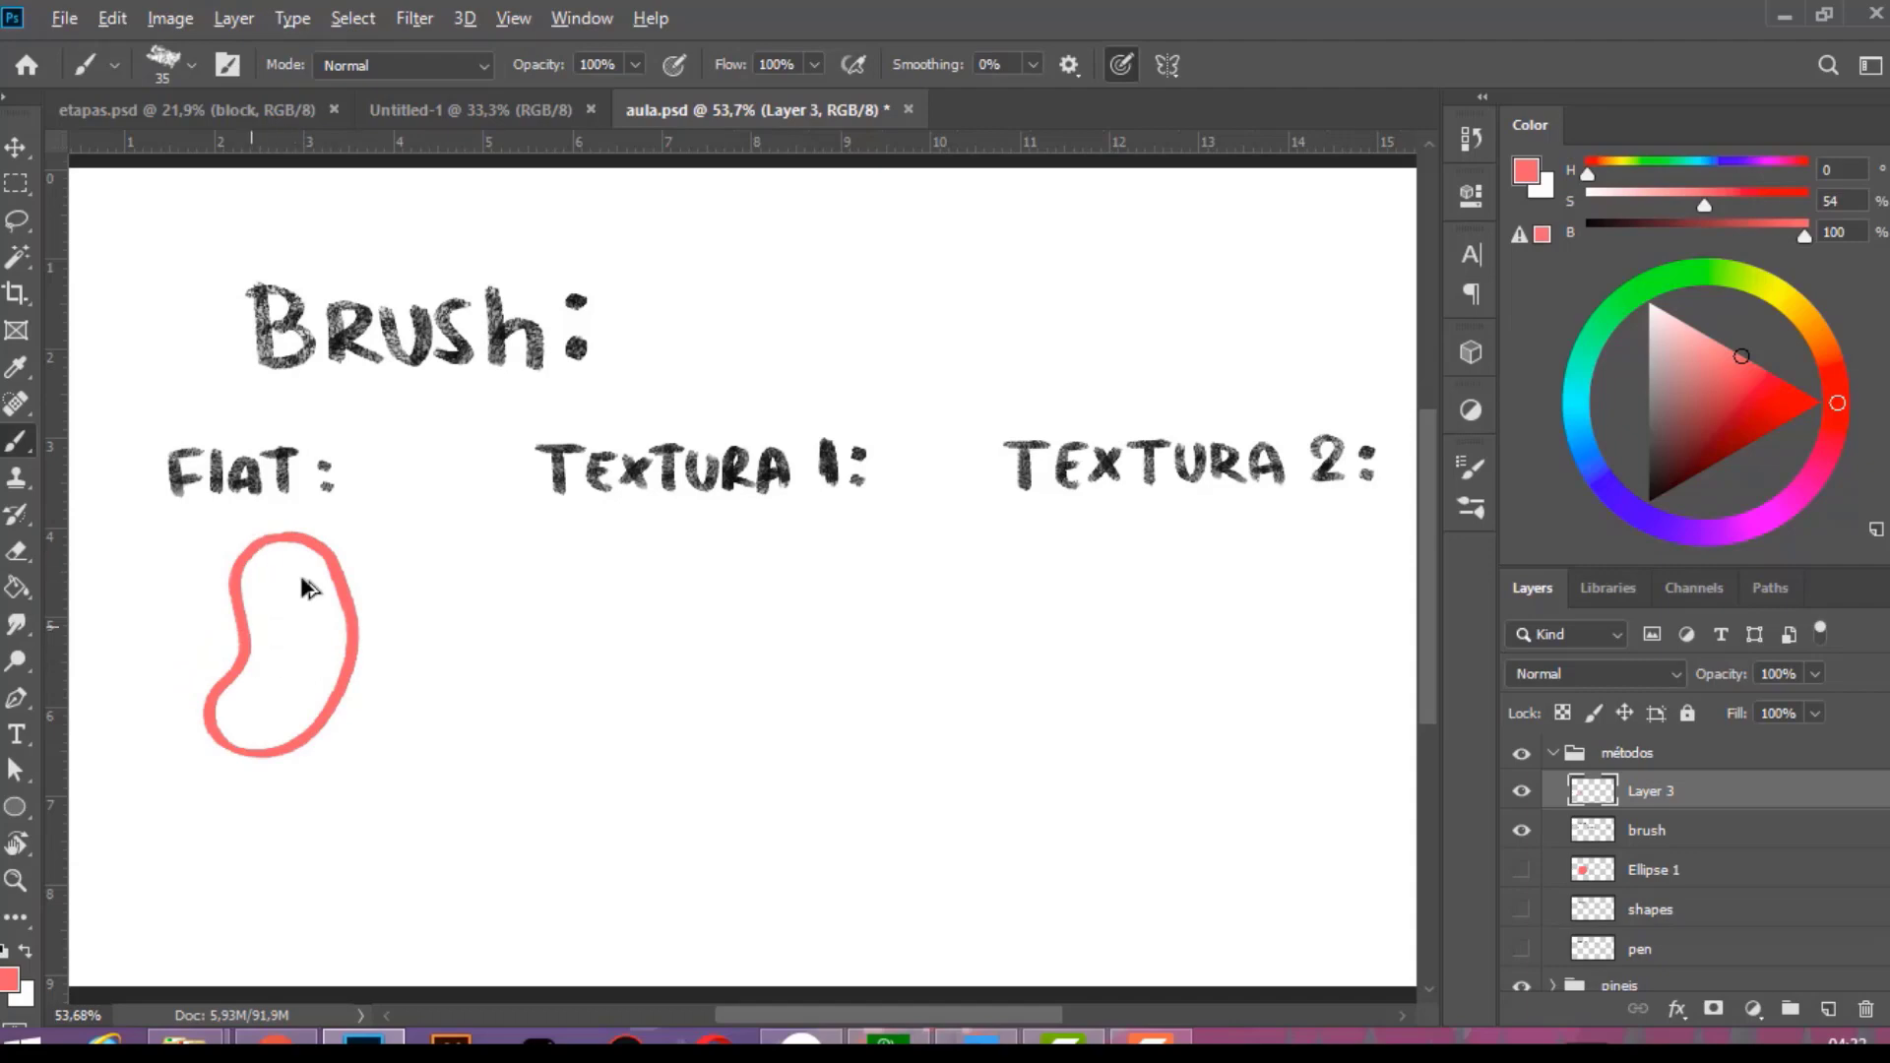
# Select the empty area inside the bean outline under FLAT with the Magic Wand.
pyautogui.scroll(1, 249, 694)
pyautogui.scroll(5, 414, 668)
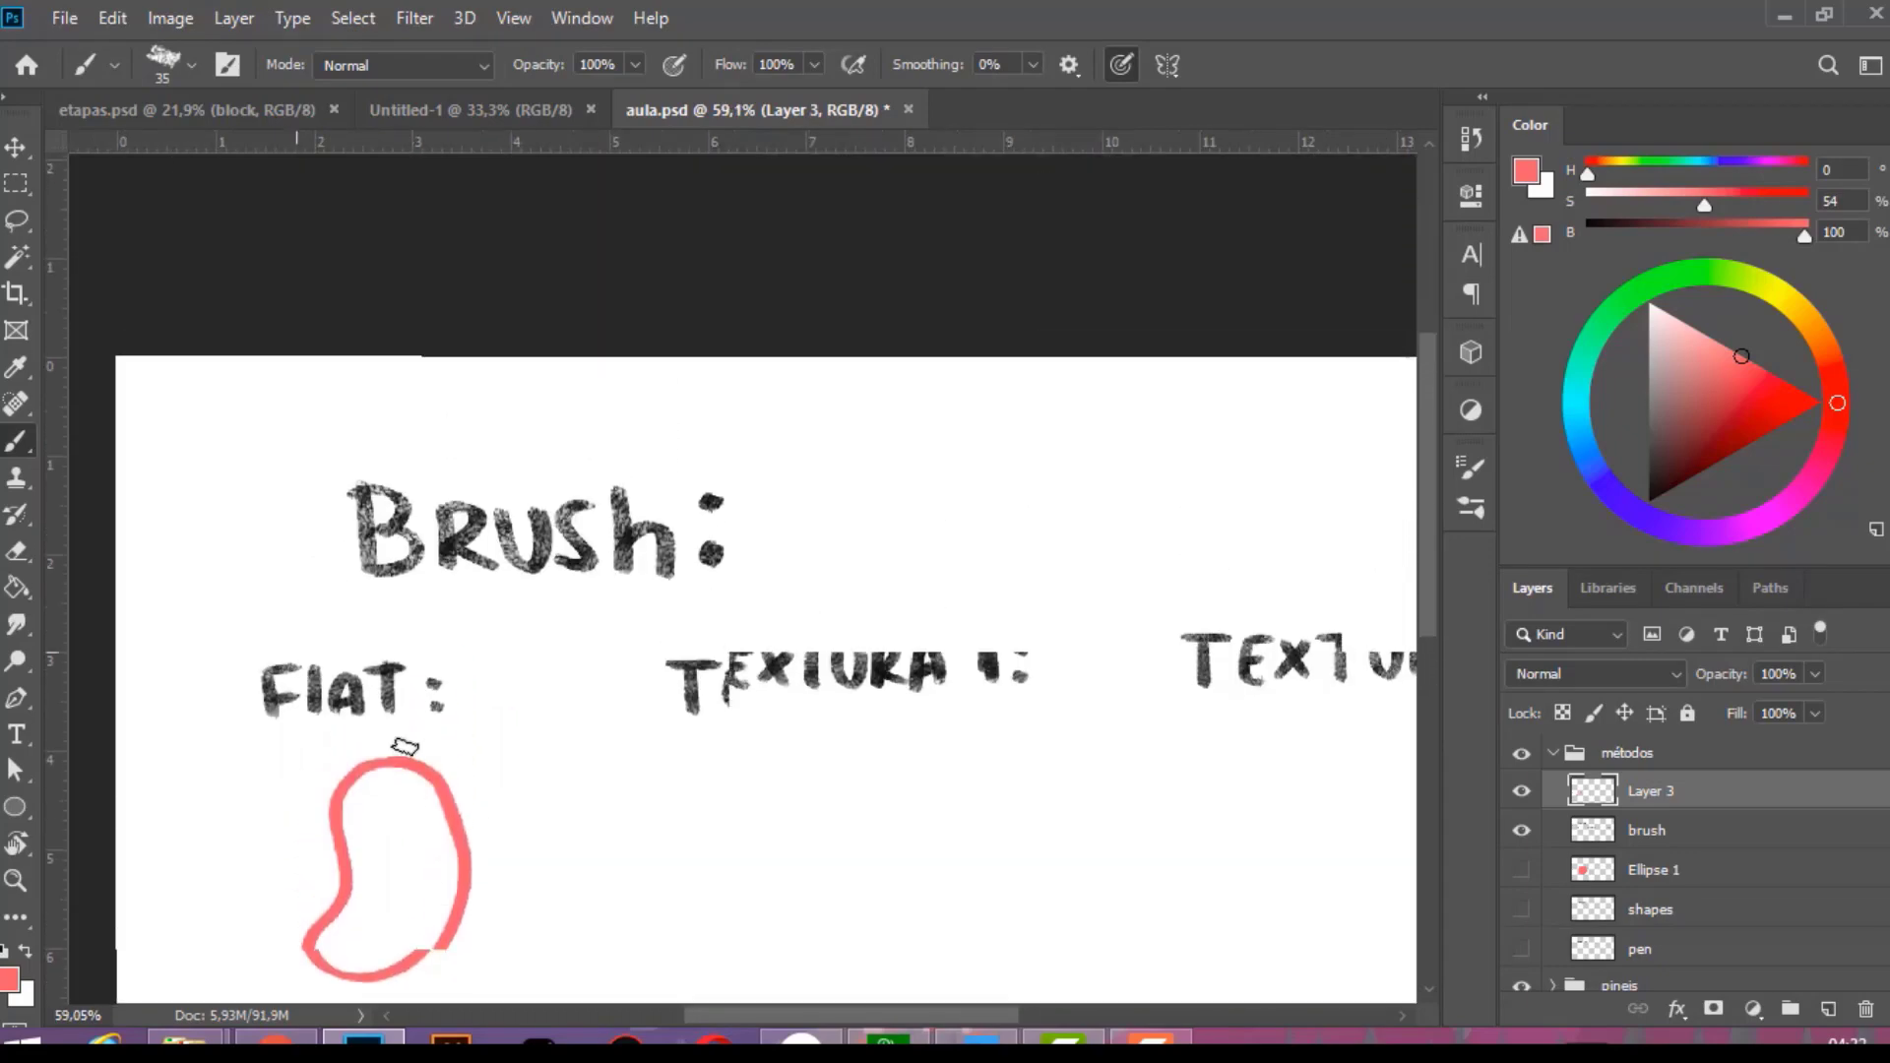
pyautogui.scroll(-1, 414, 594)
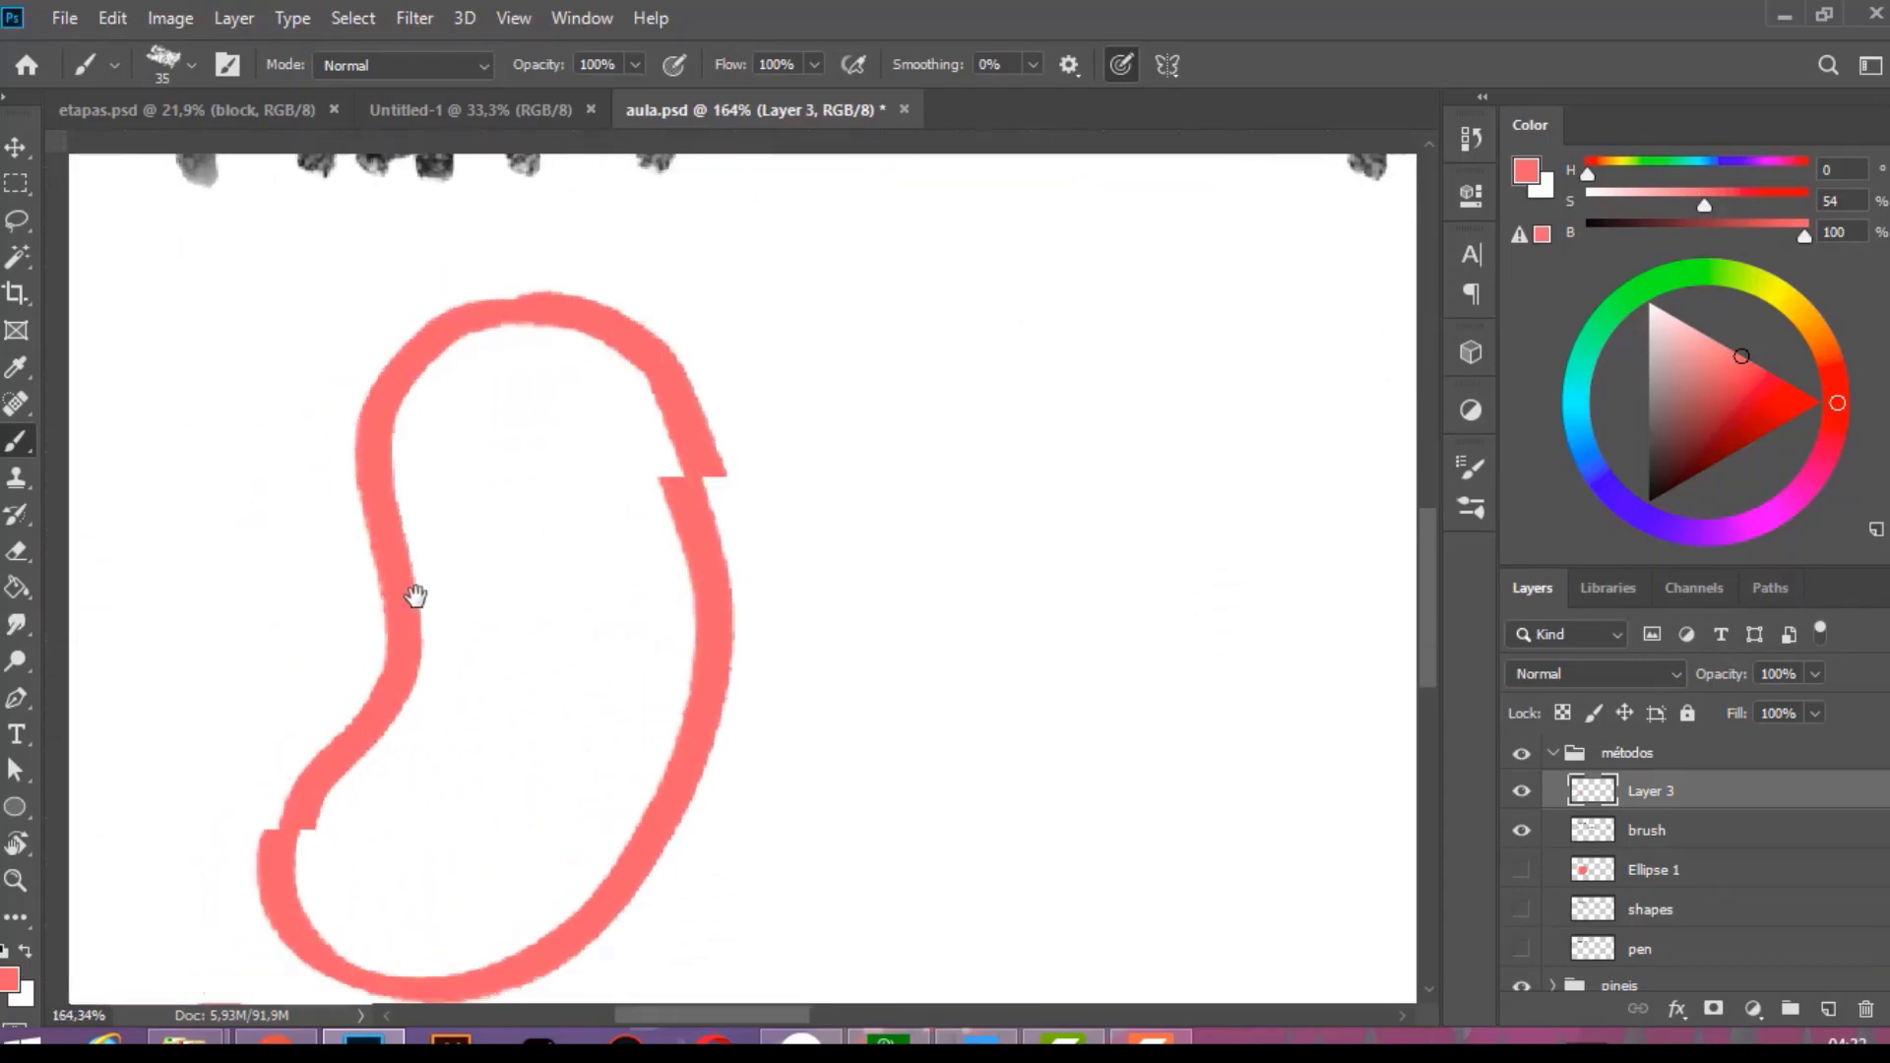
pyautogui.scroll(3, 393, 624)
pyautogui.scroll(-5, 411, 654)
pyautogui.scroll(-3, 411, 654)
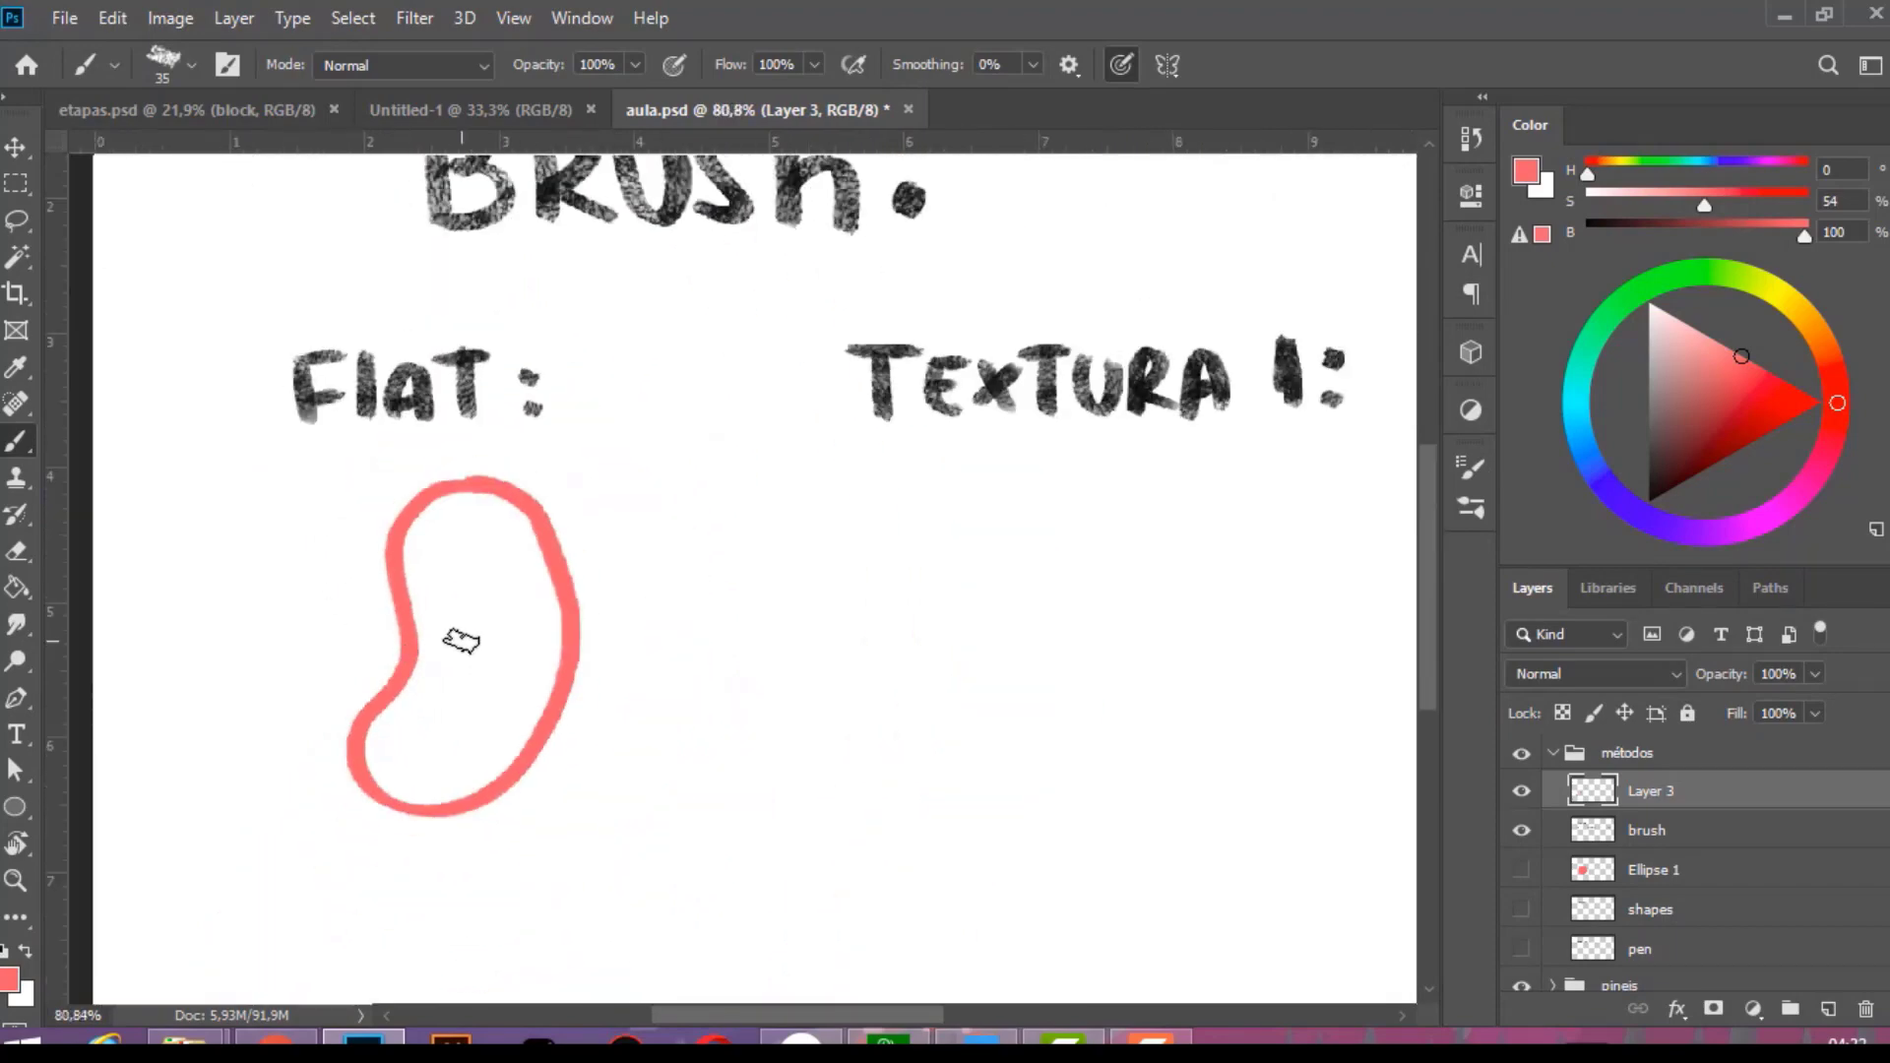
pyautogui.press('w')
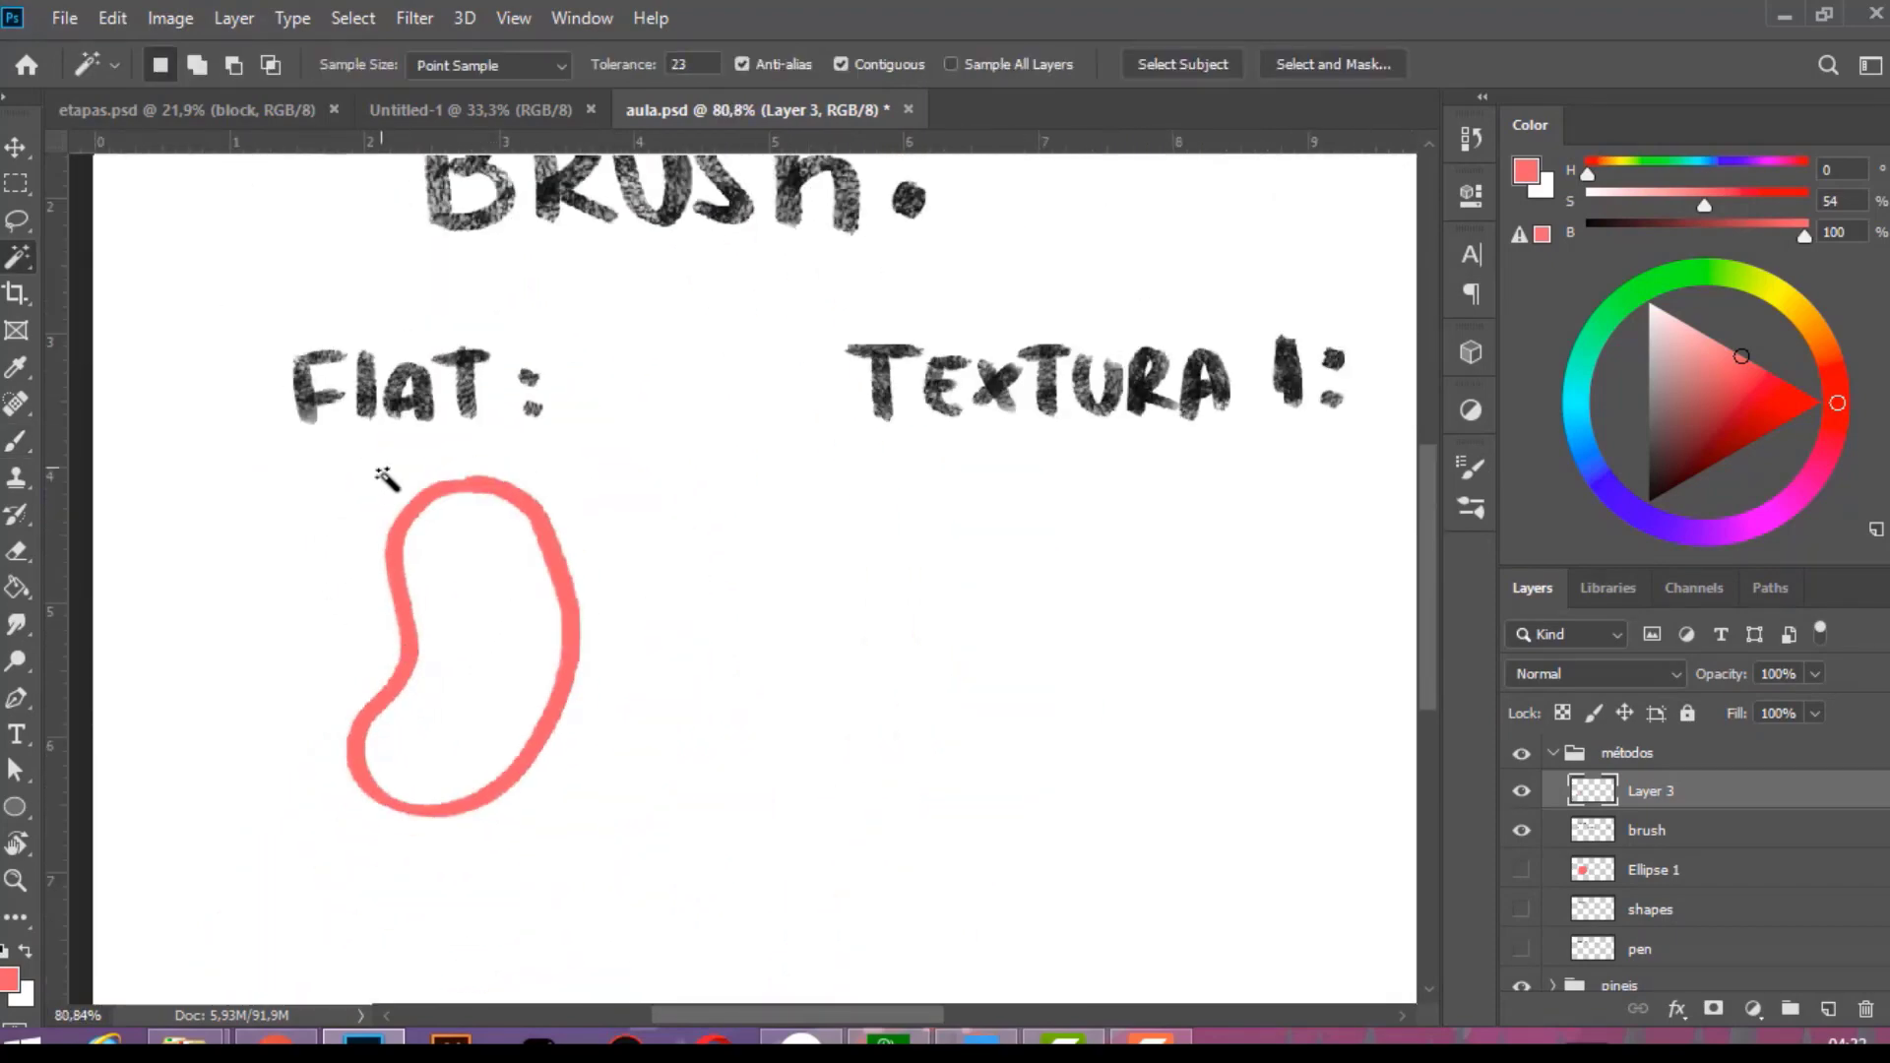
pyautogui.click(469, 534)
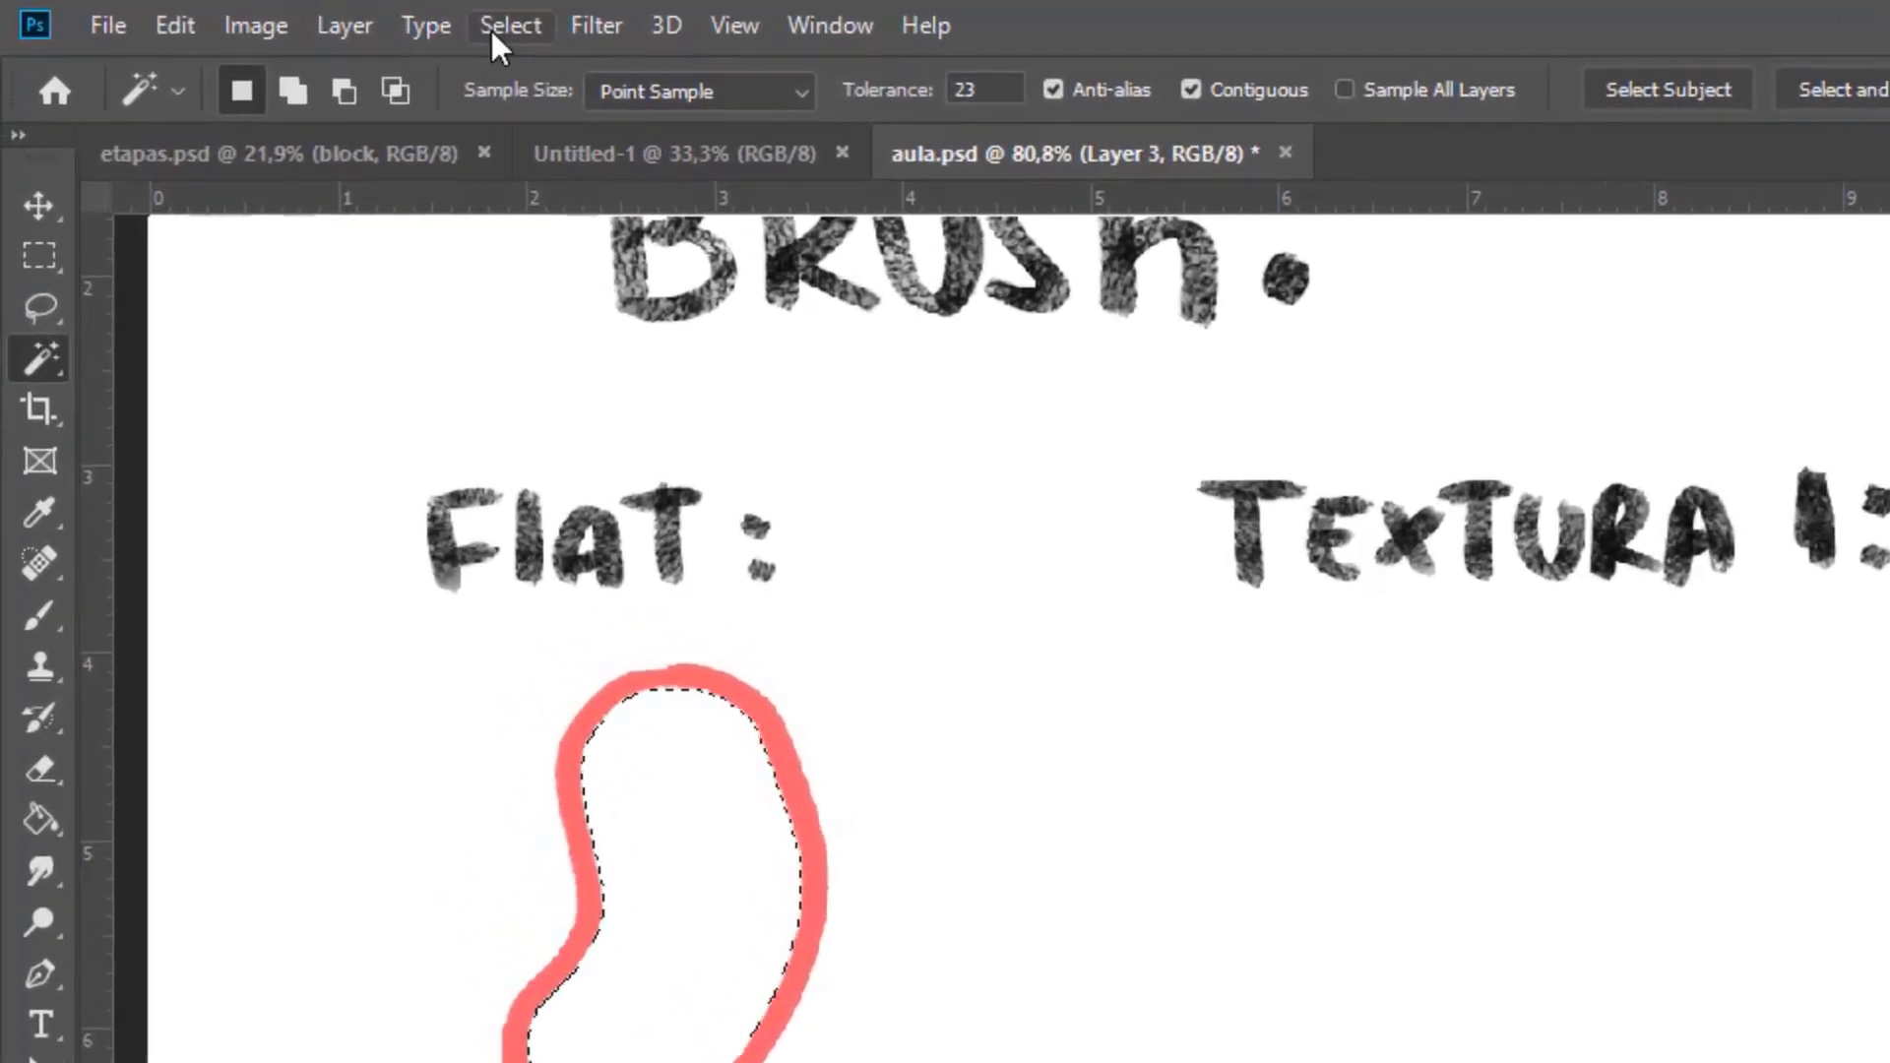
# Expand the selection inside the outline by 5 pixels so it reaches into the brush line.
pyautogui.click(353, 18)
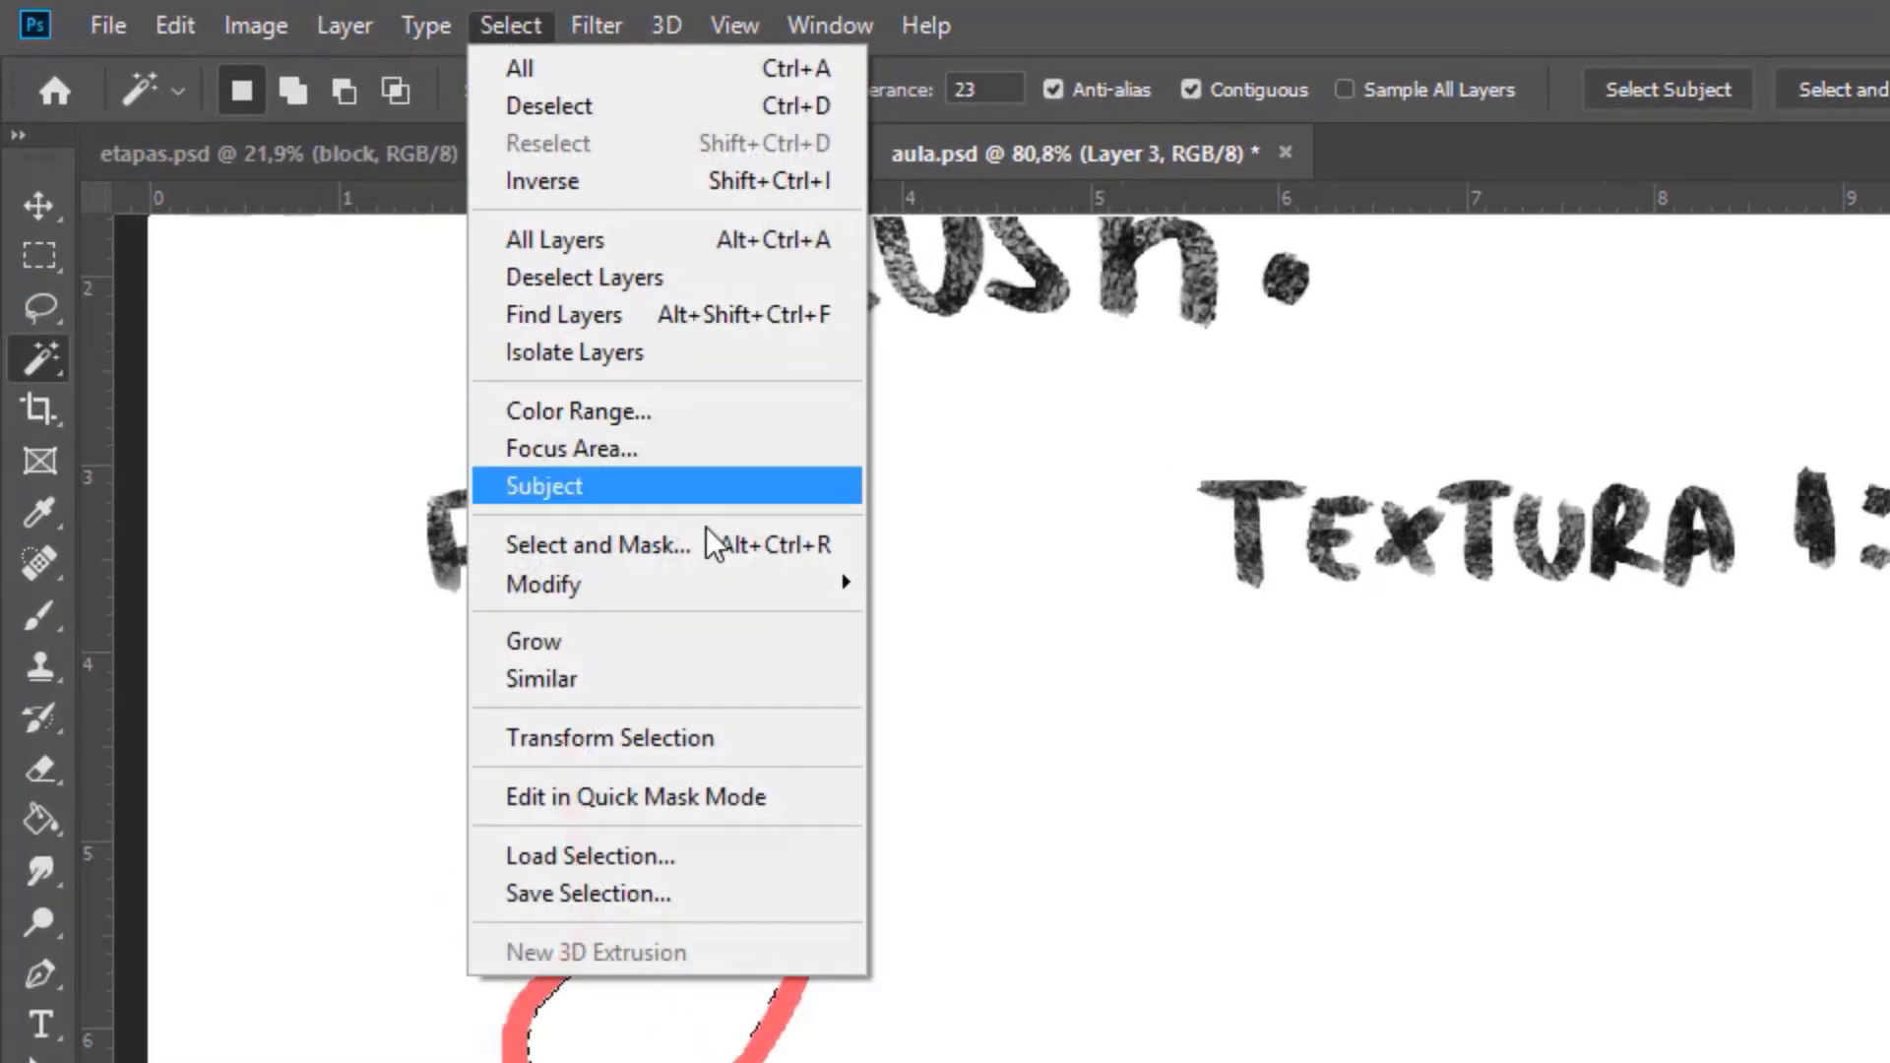
pyautogui.moveTo(700, 581)
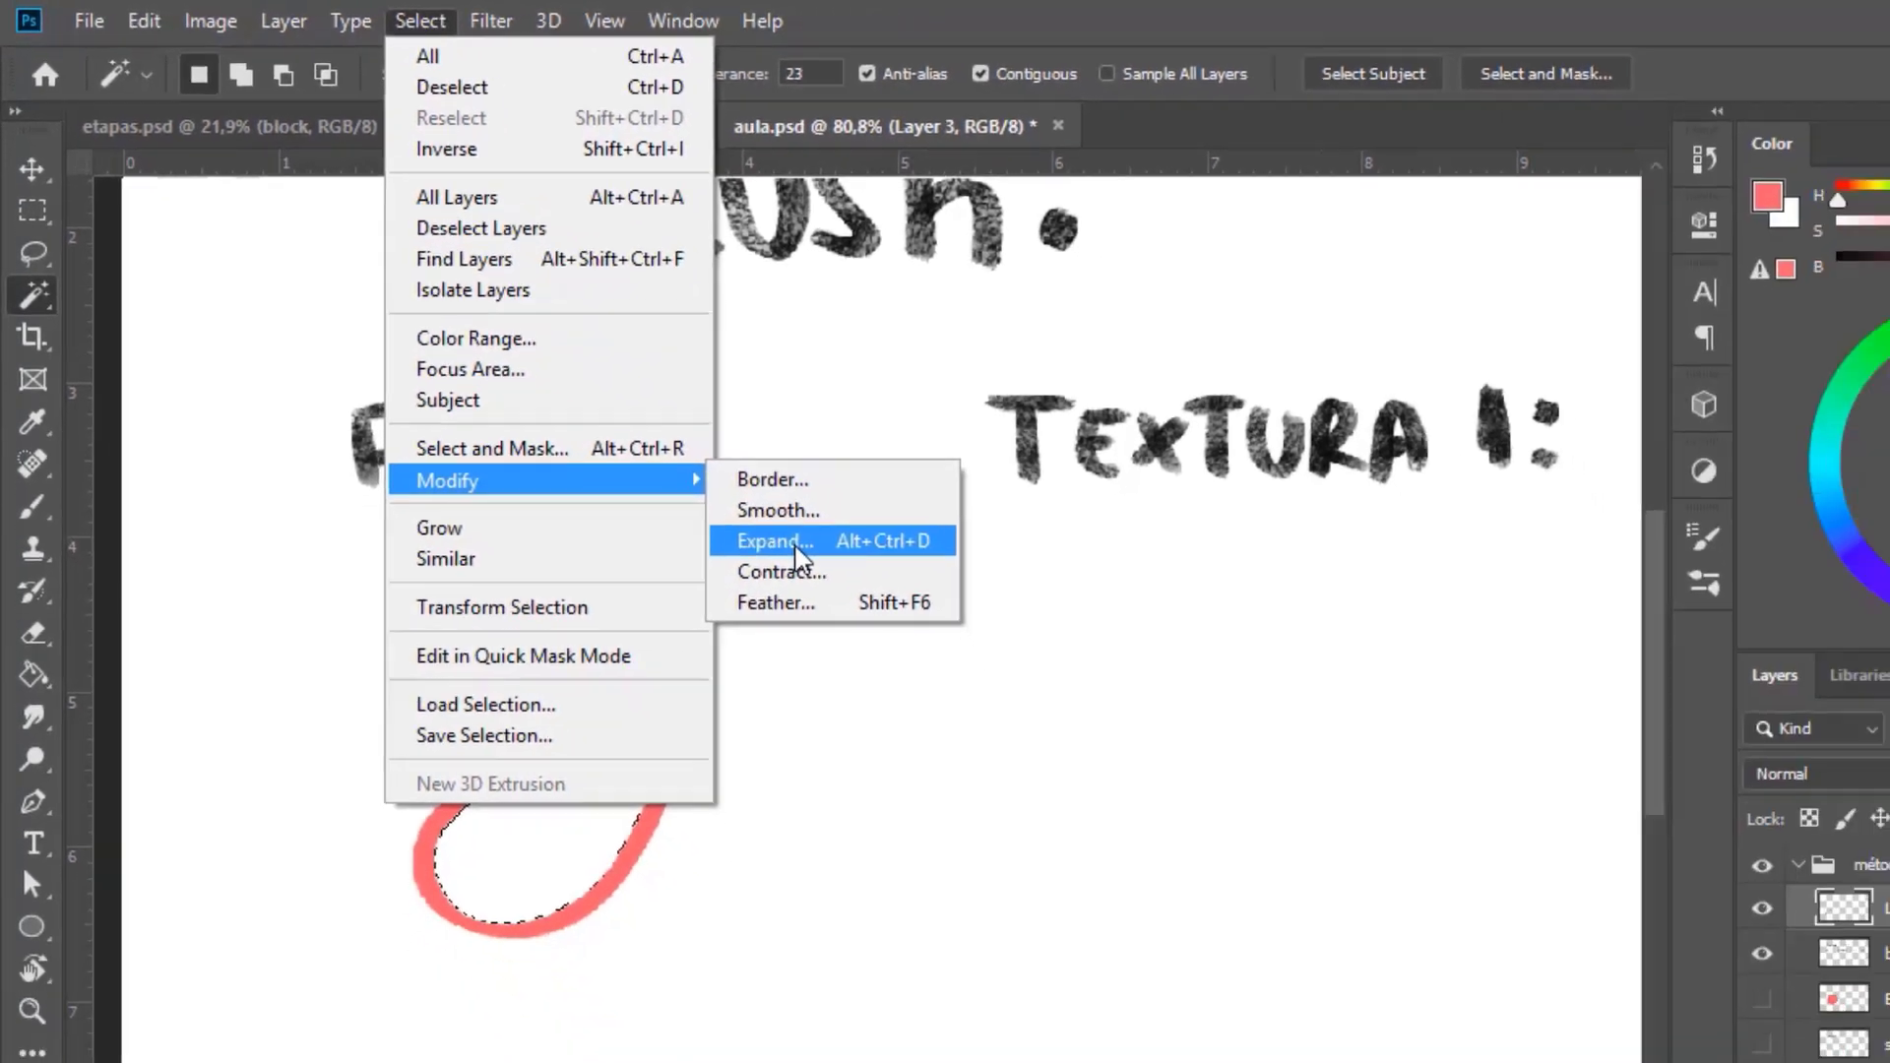
pyautogui.click(955, 654)
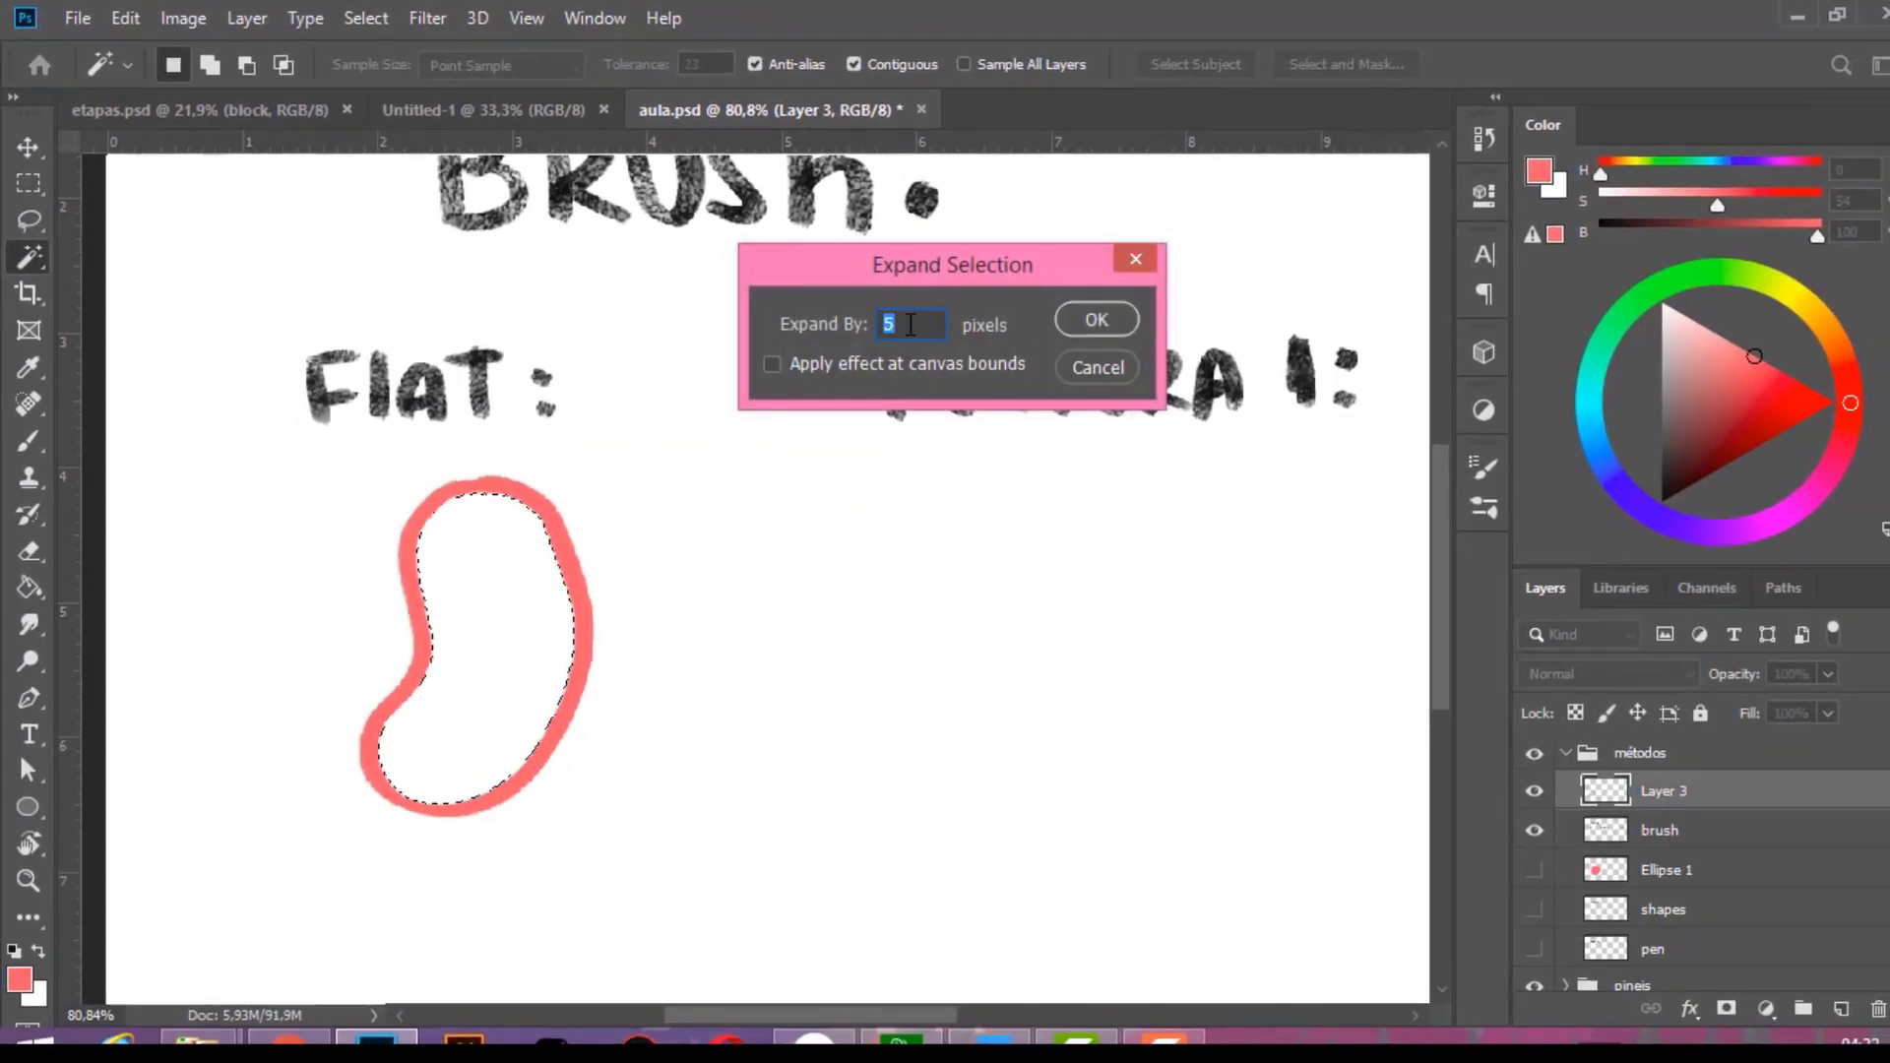
pyautogui.click(1103, 317)
pyautogui.scroll(3, 580, 522)
pyautogui.scroll(2, 561, 498)
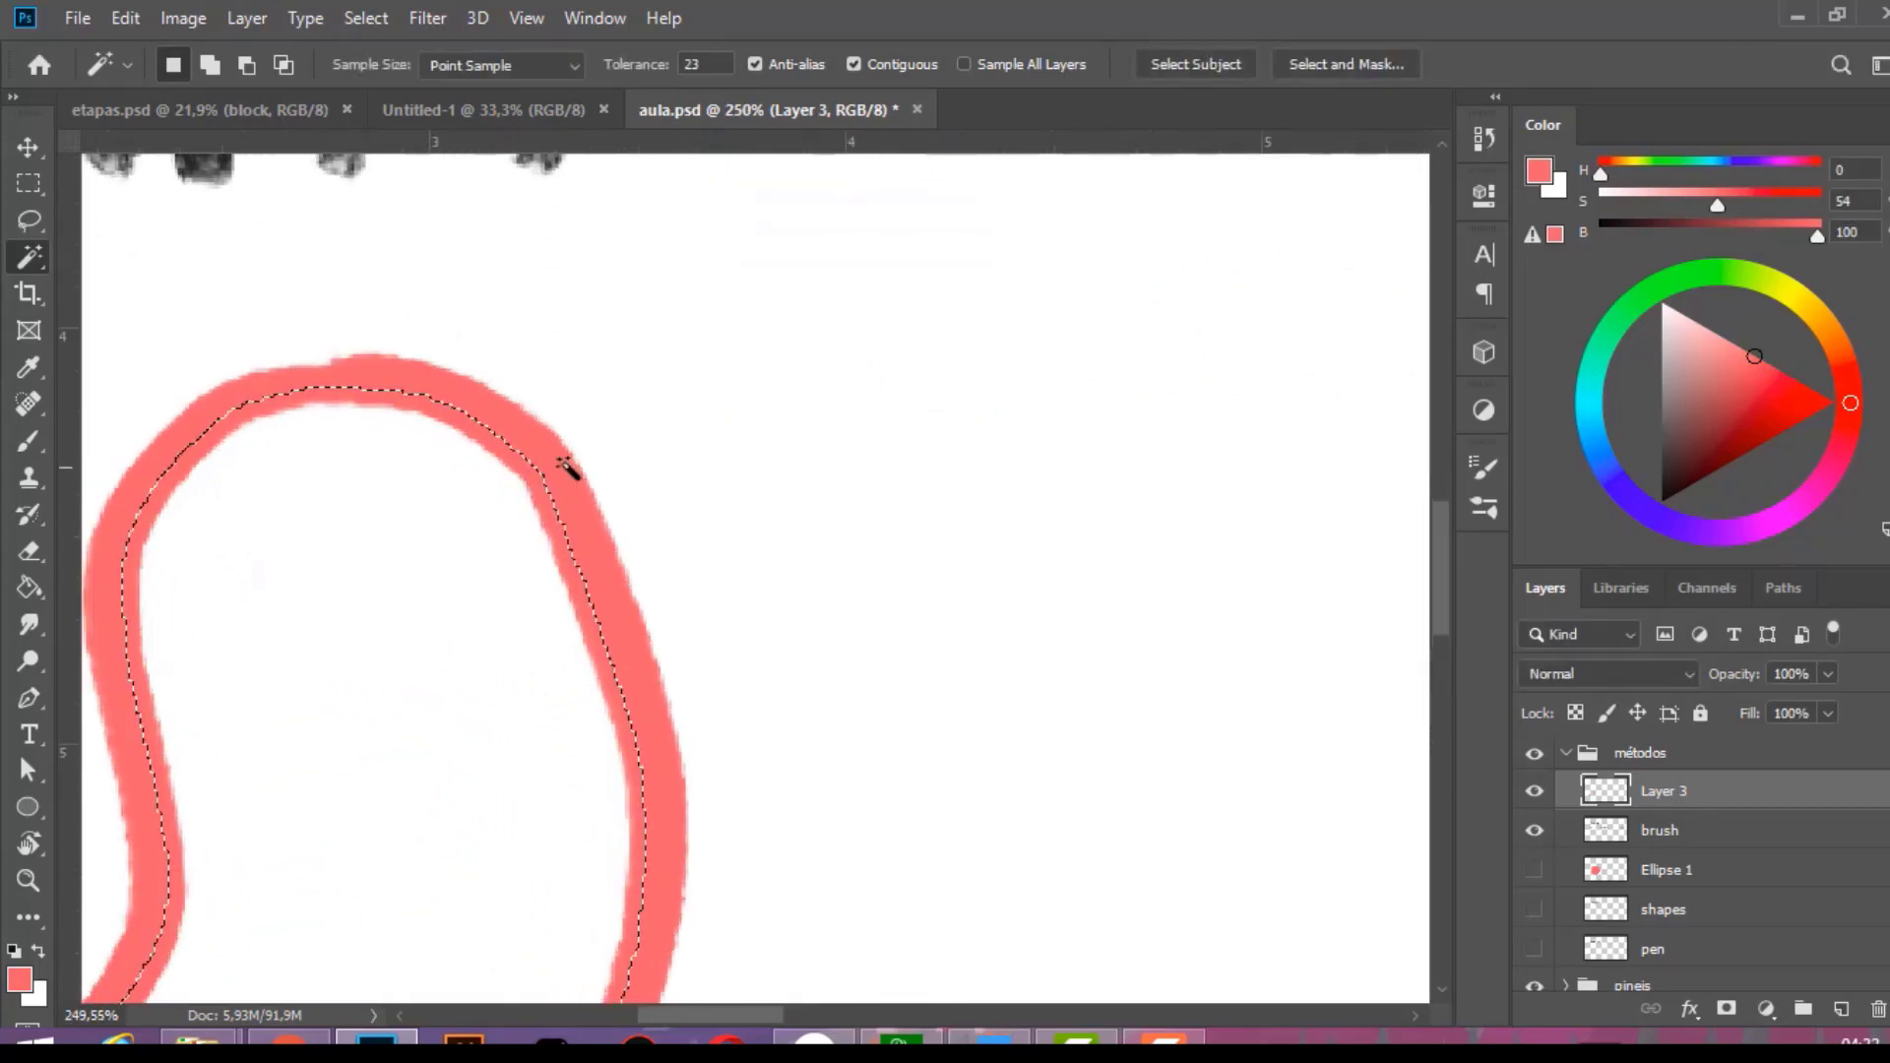
# Fill the expanded selection with the salmon foreground colour using the Paint Bucket, and deselect.
pyautogui.scroll(-4, 553, 519)
pyautogui.press('g')
pyautogui.click(569, 540)
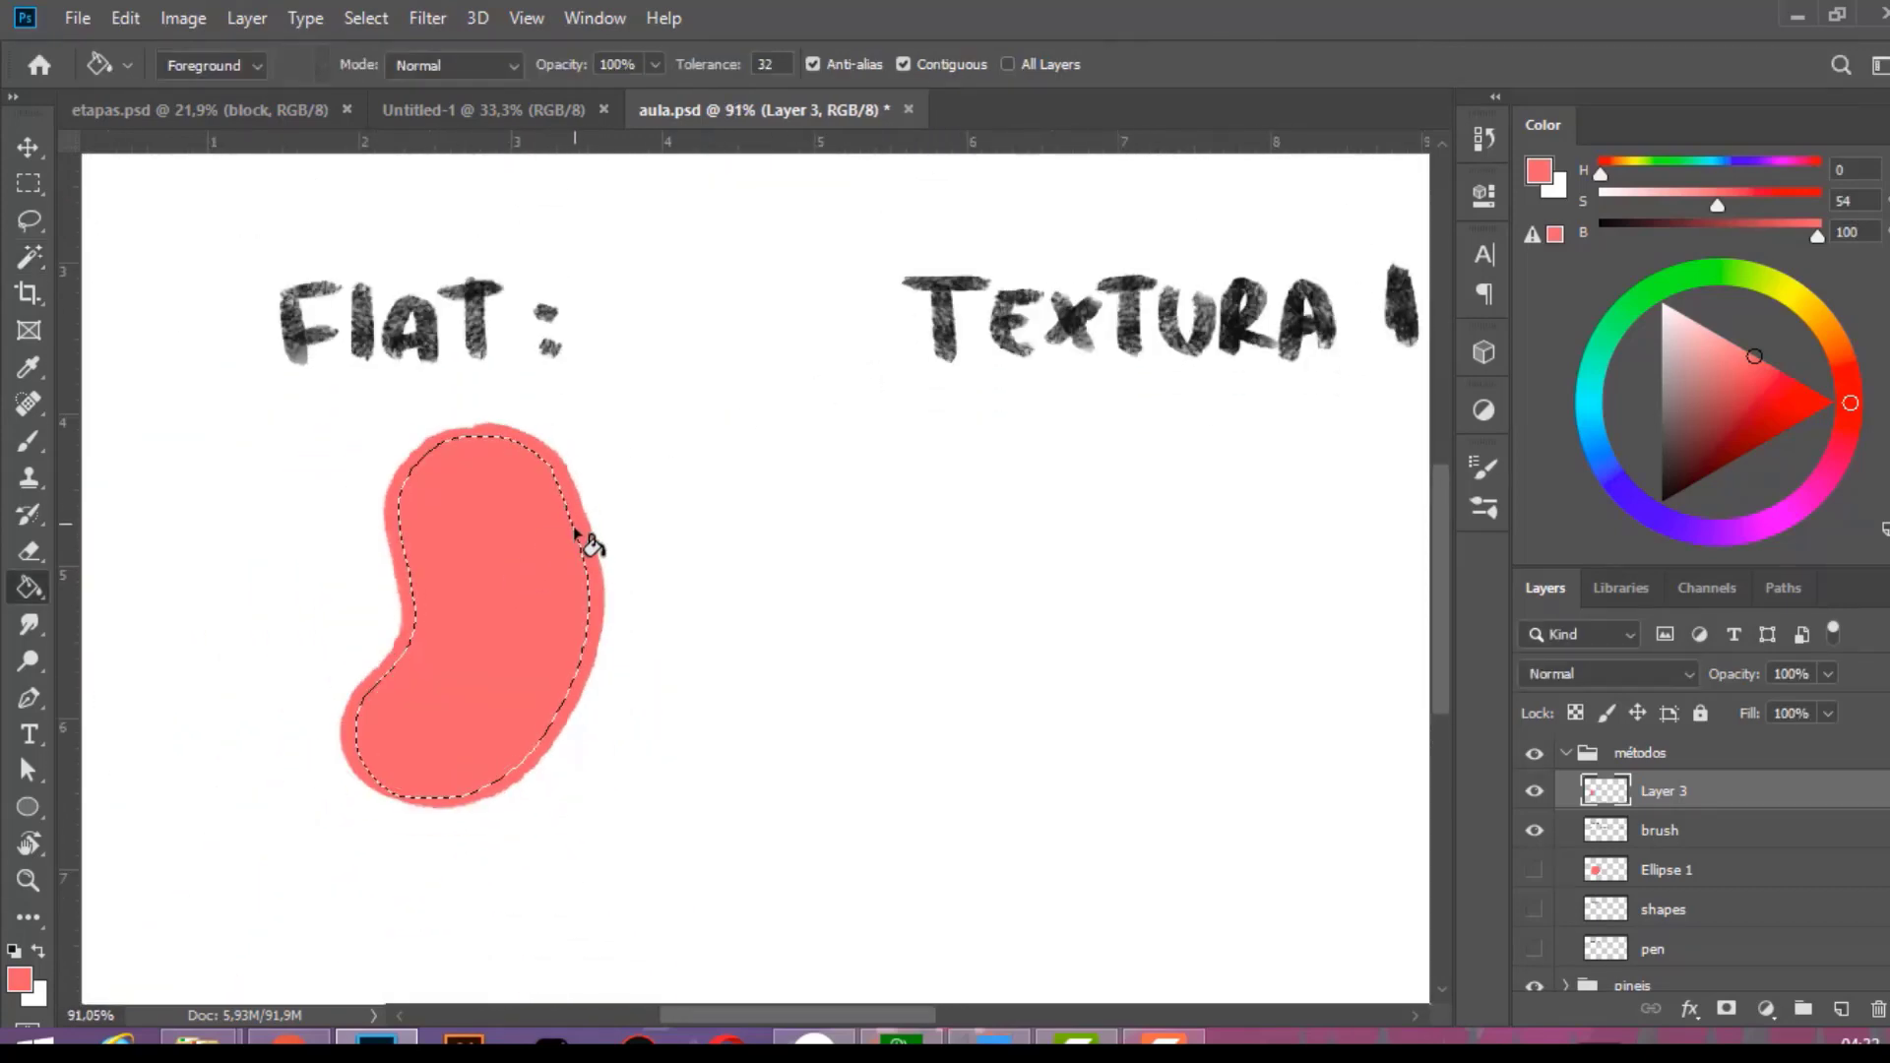
pyautogui.press('l')
pyautogui.hotkey('ctrl', 'd')
# Examine the edges and solid fill of the finished bean shape under FLAT.
pyautogui.scroll(-2, 463, 630)
pyautogui.scroll(6, 463, 630)
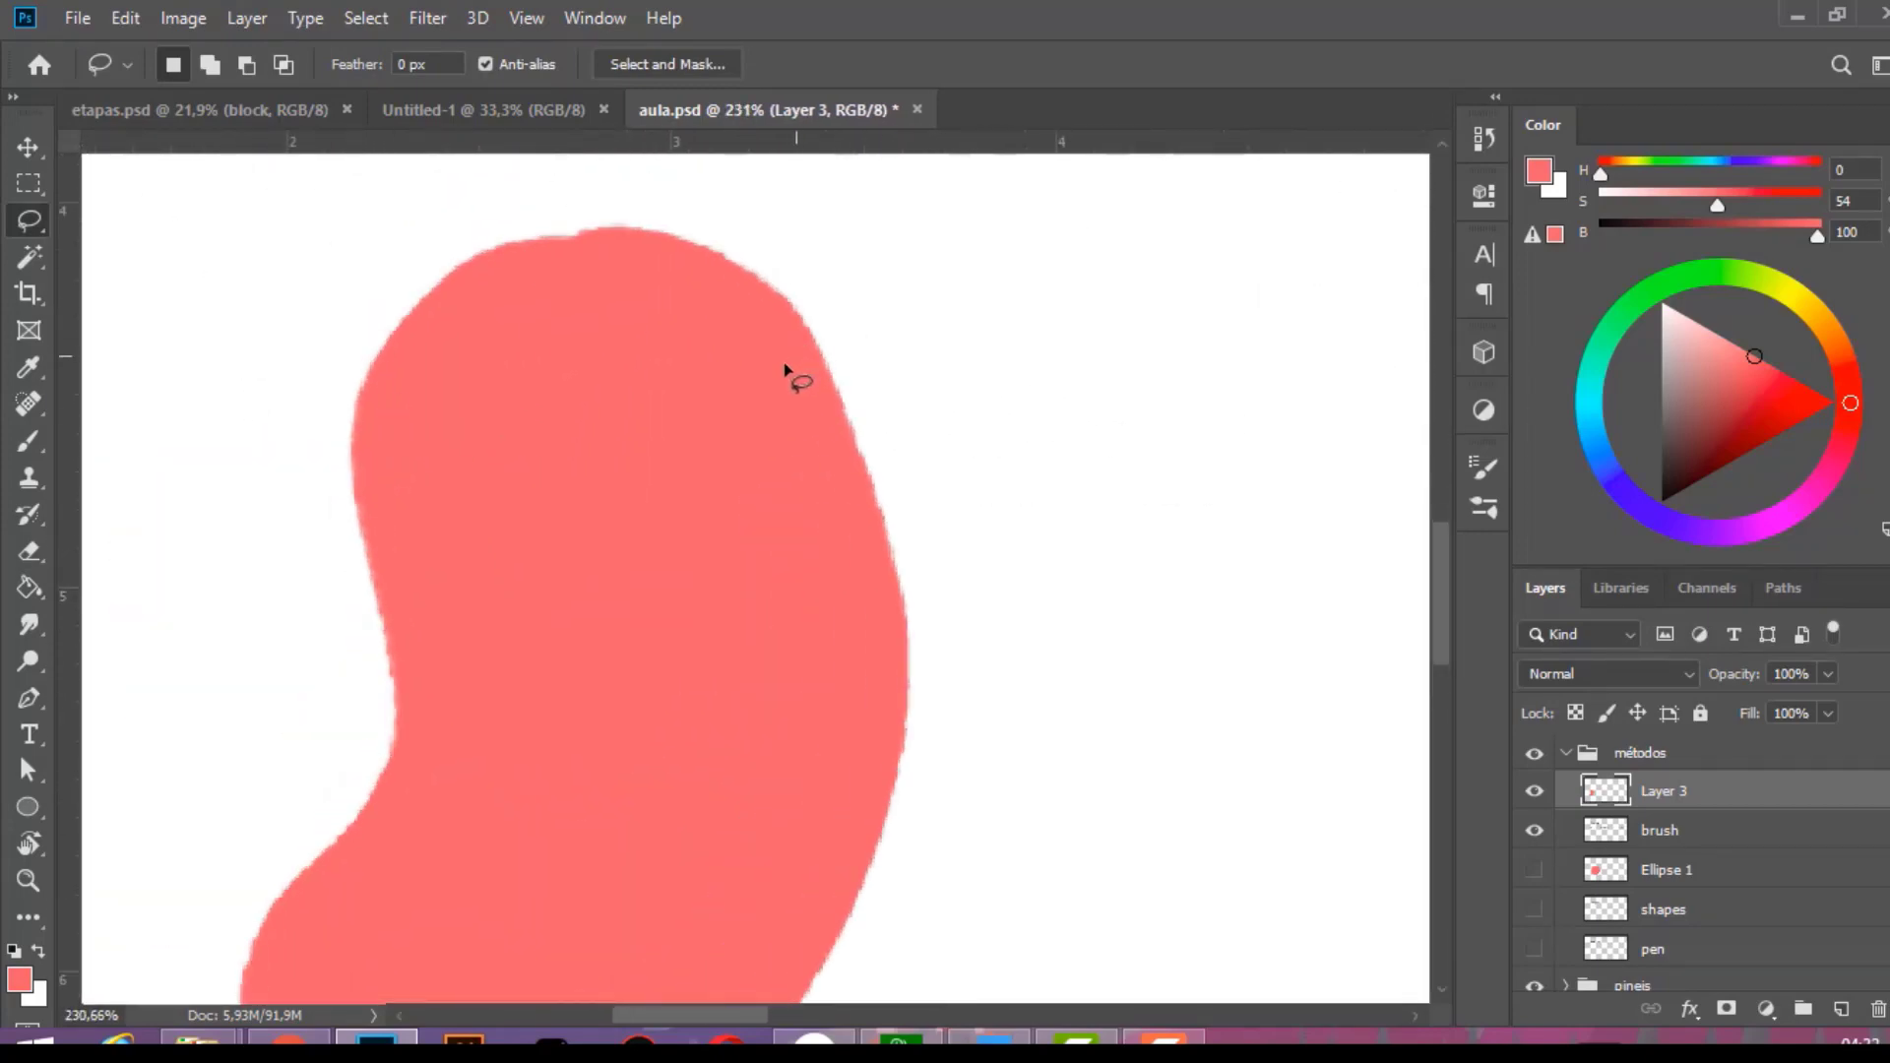
pyautogui.scroll(-6, 535, 506)
pyautogui.scroll(2, 785, 450)
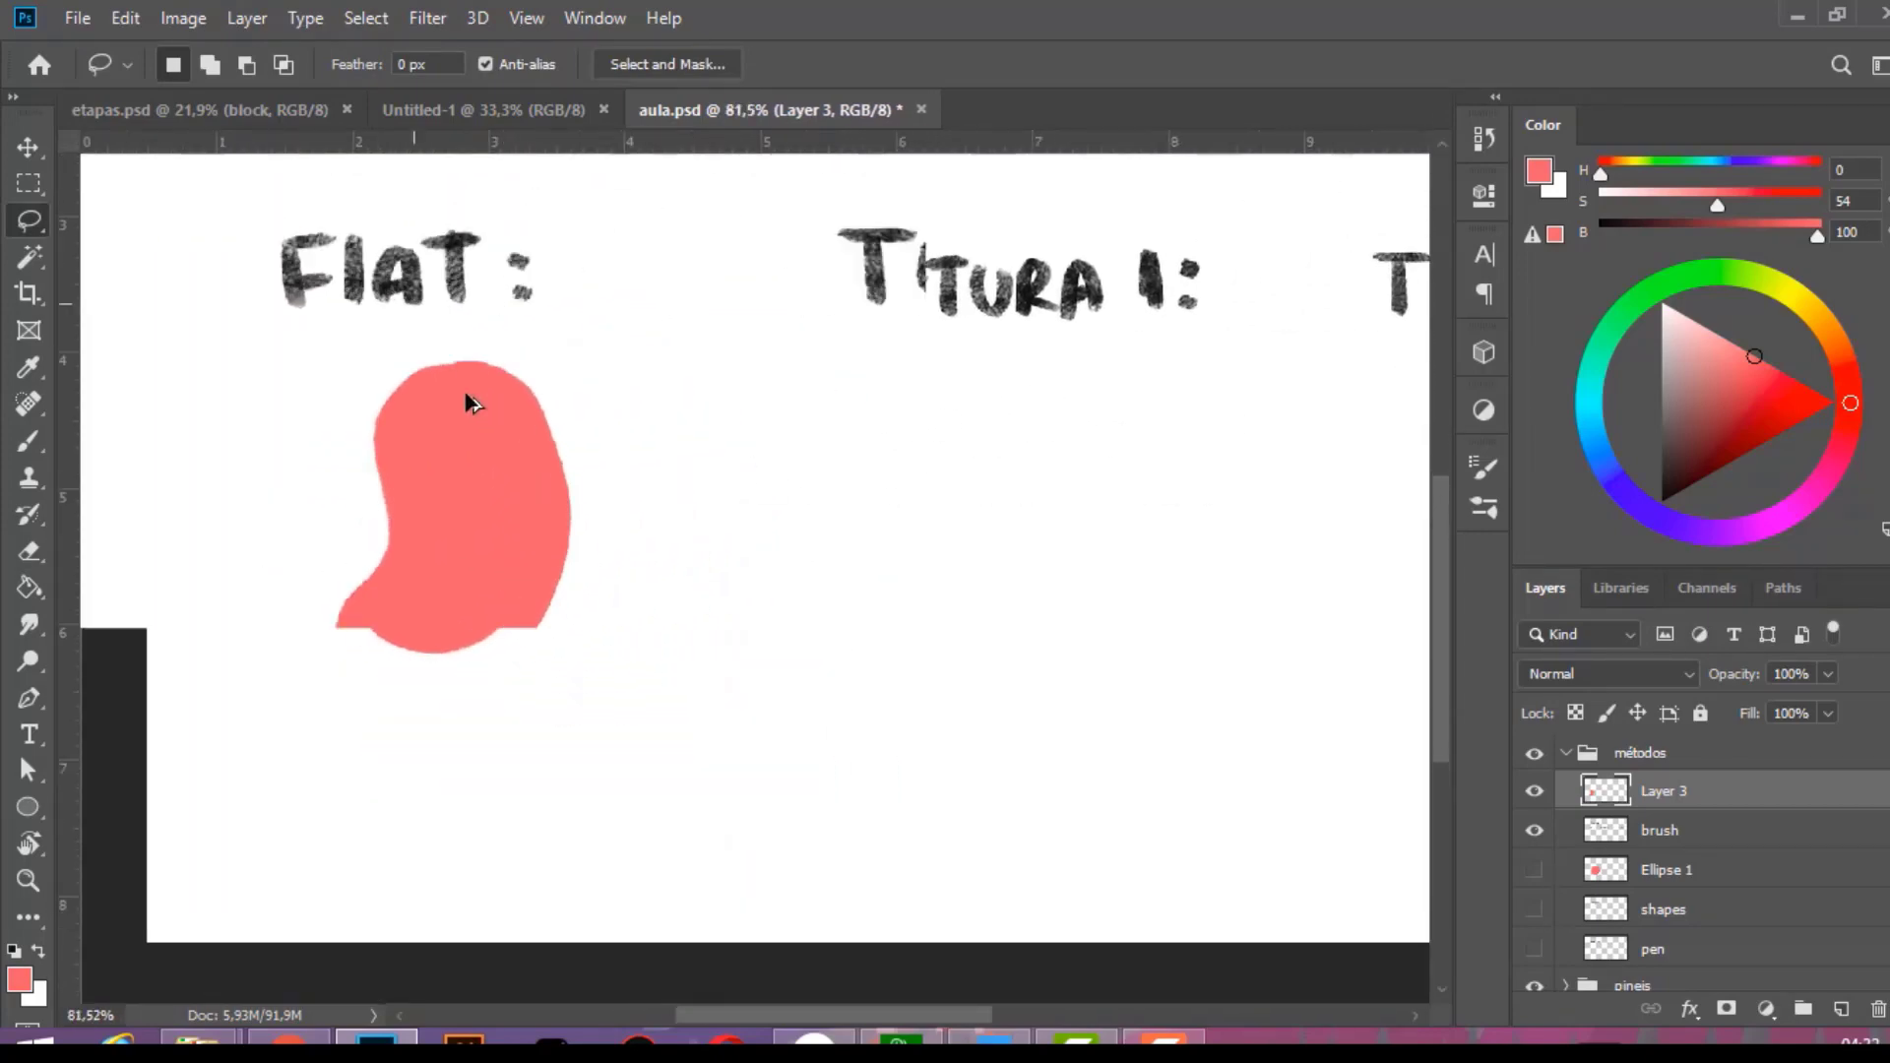
pyautogui.scroll(3, 473, 403)
pyautogui.scroll(-6, 498, 371)
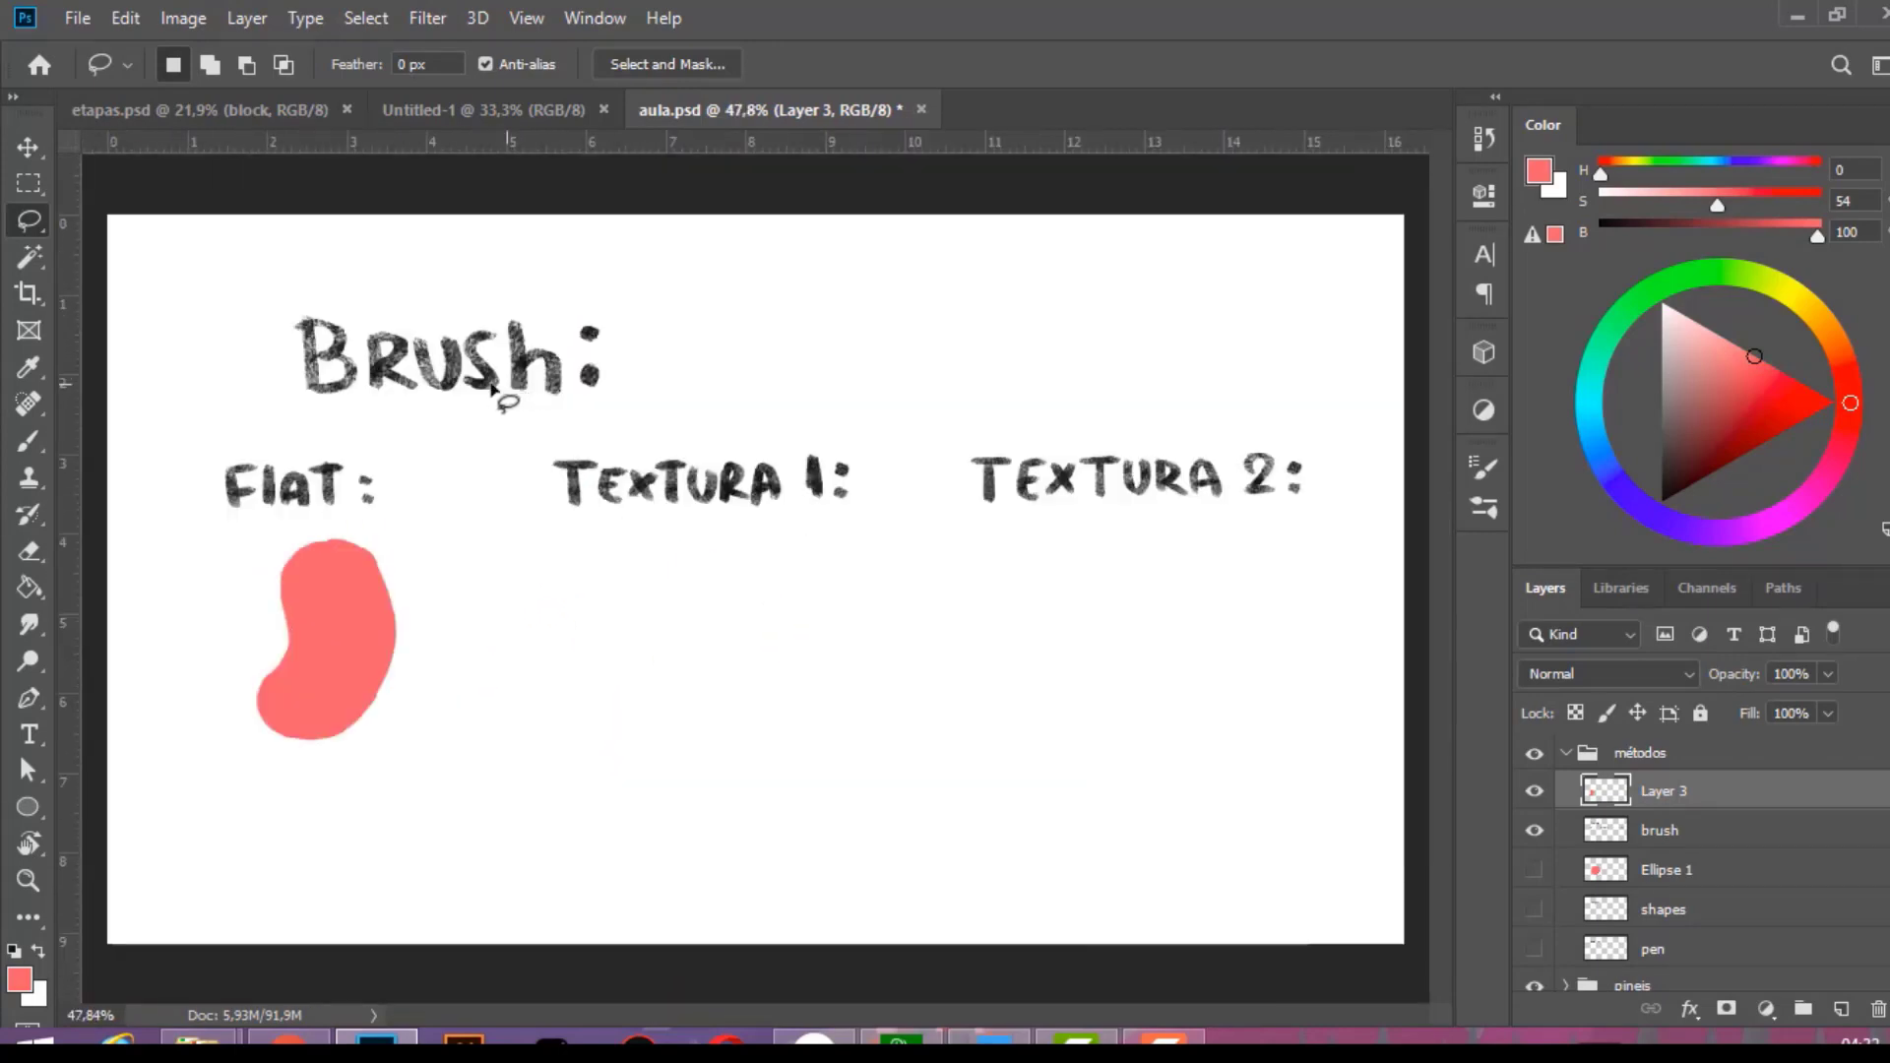
pyautogui.scroll(3, 363, 591)
pyautogui.moveTo(611, 561); pyautogui.dragTo(395, 499)
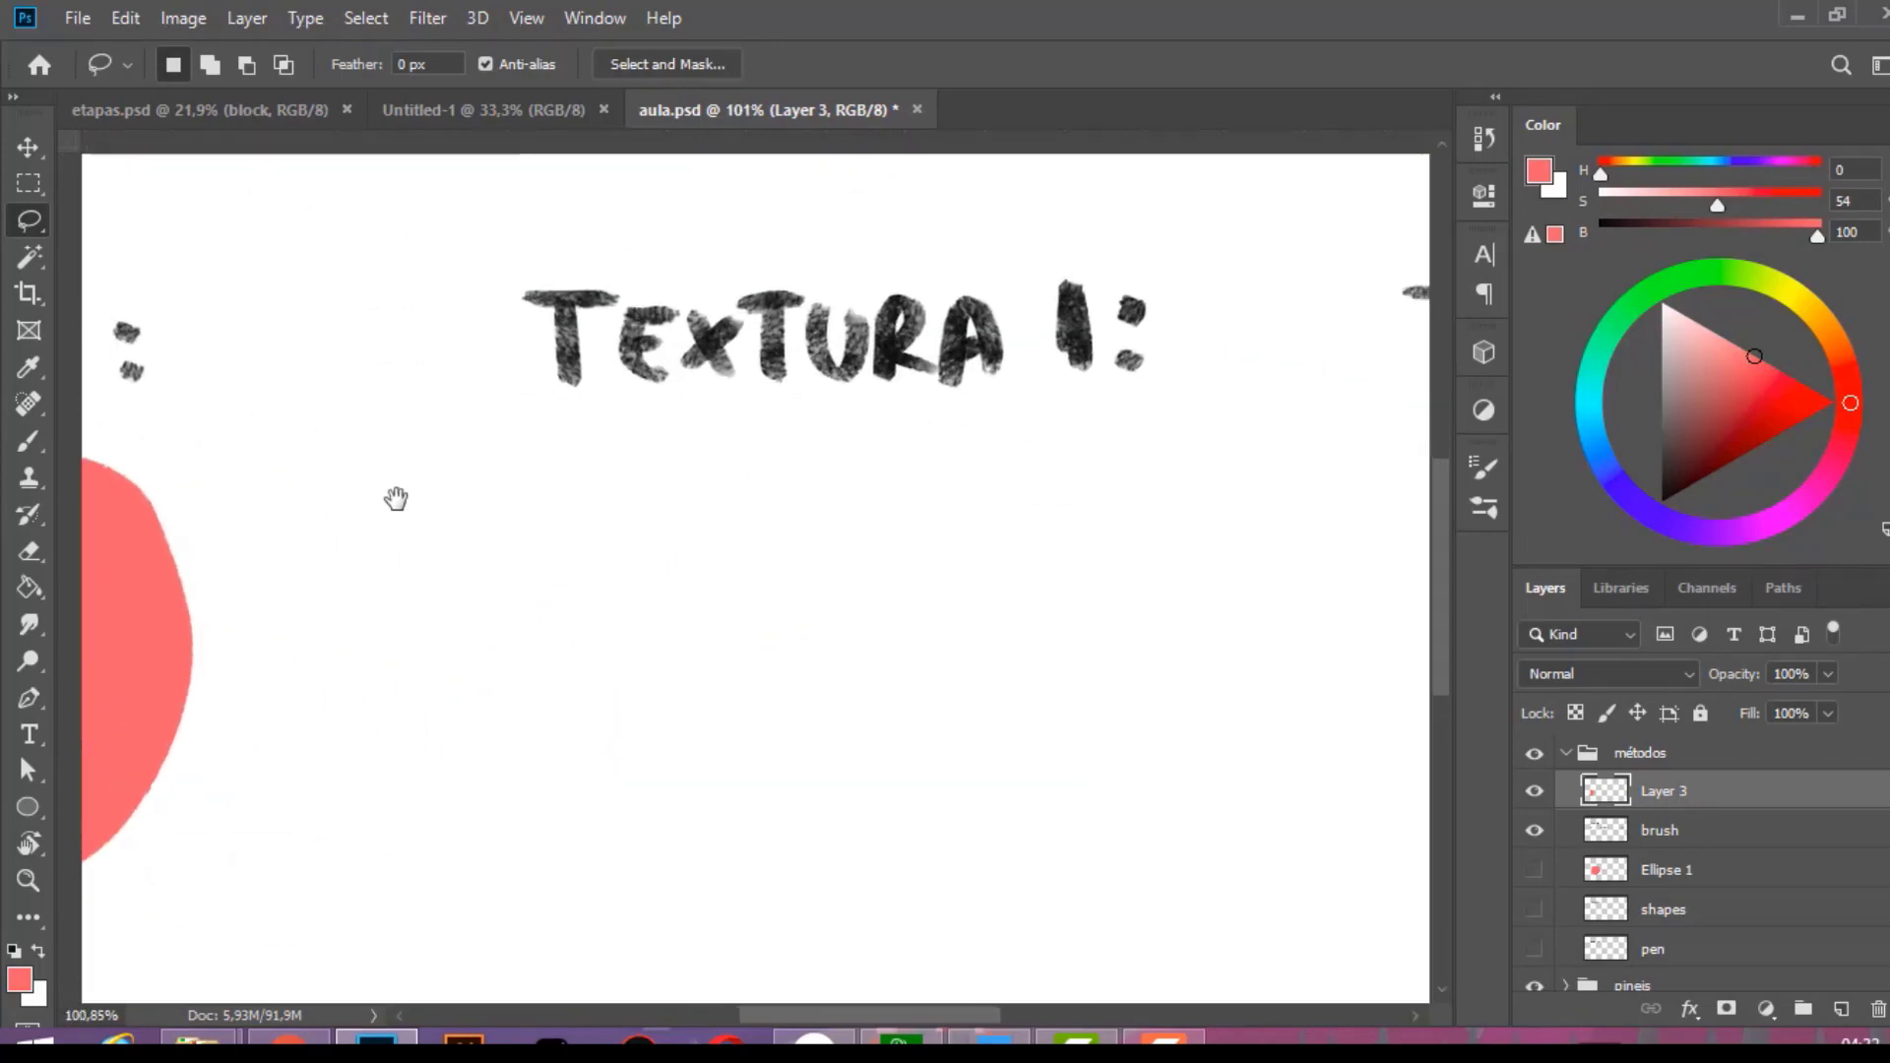
pyautogui.scroll(-3, 266, 561)
pyautogui.moveTo(266, 565); pyautogui.dragTo(387, 554)
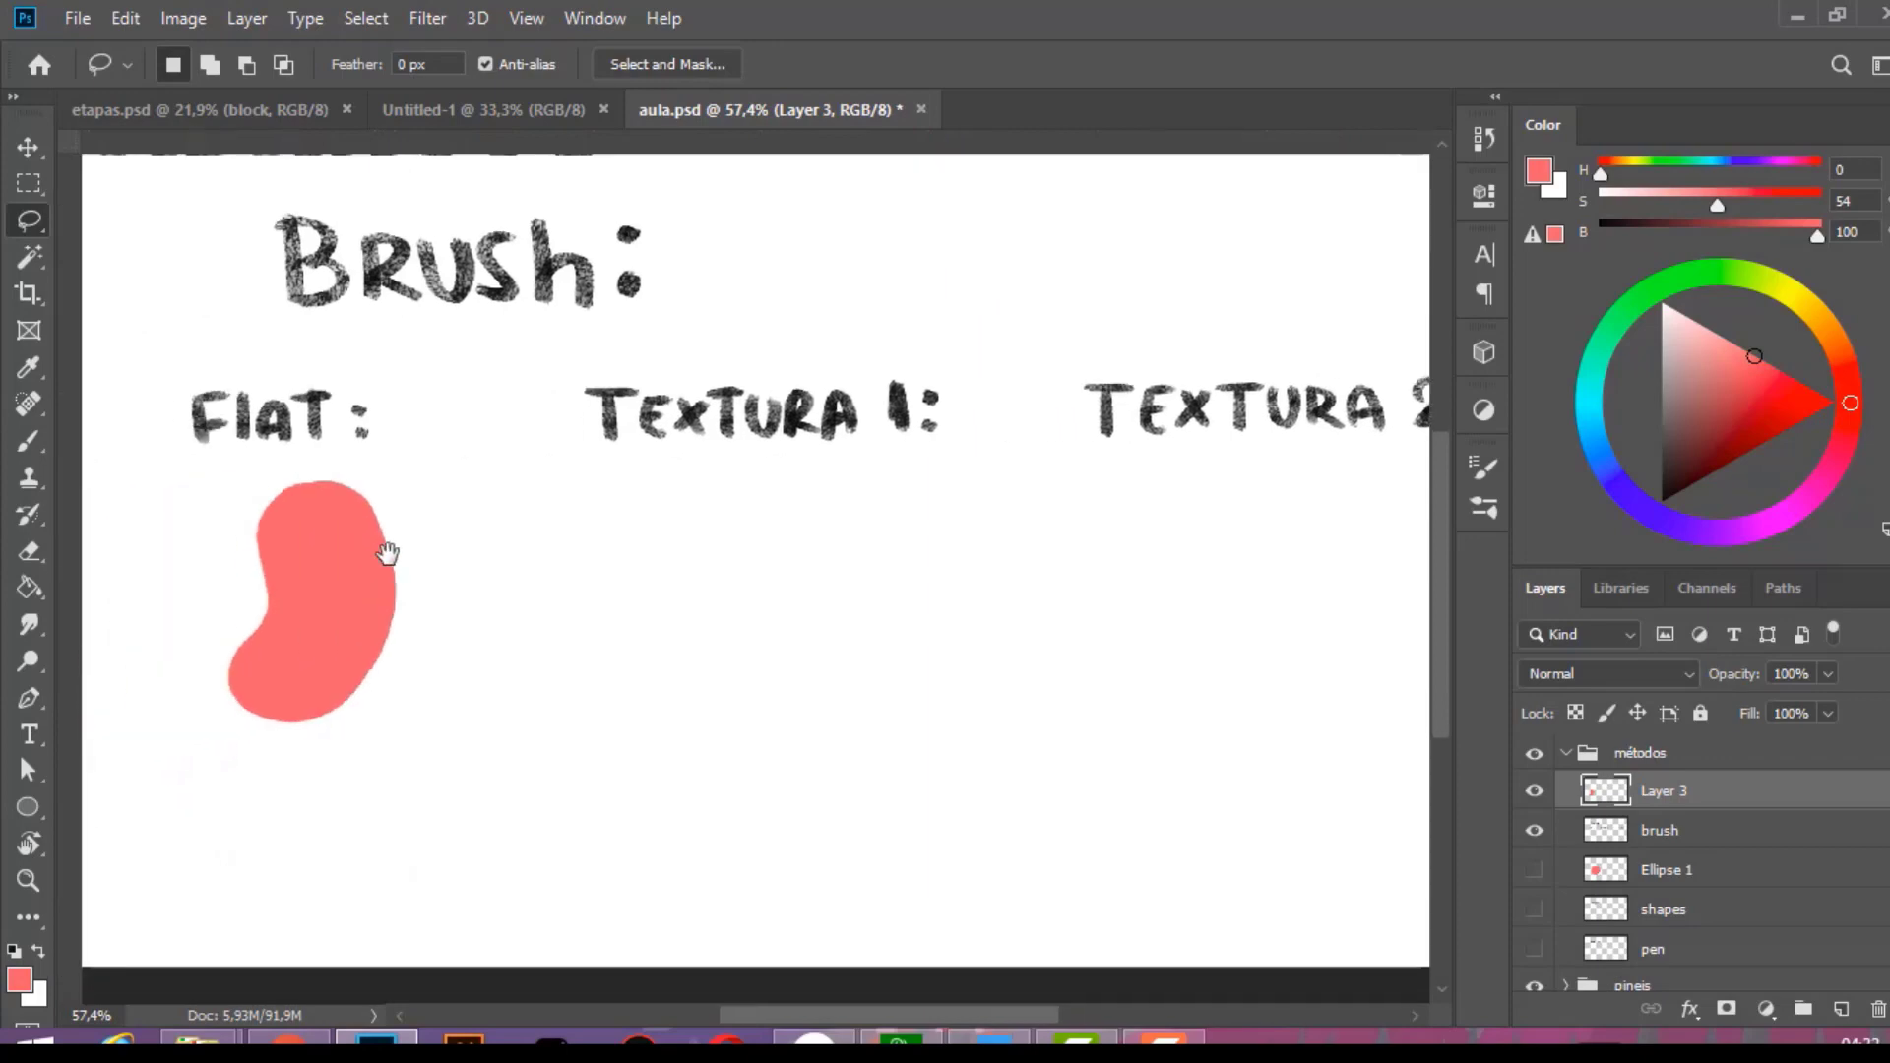
pyautogui.hotkey('ctrl', 'r')
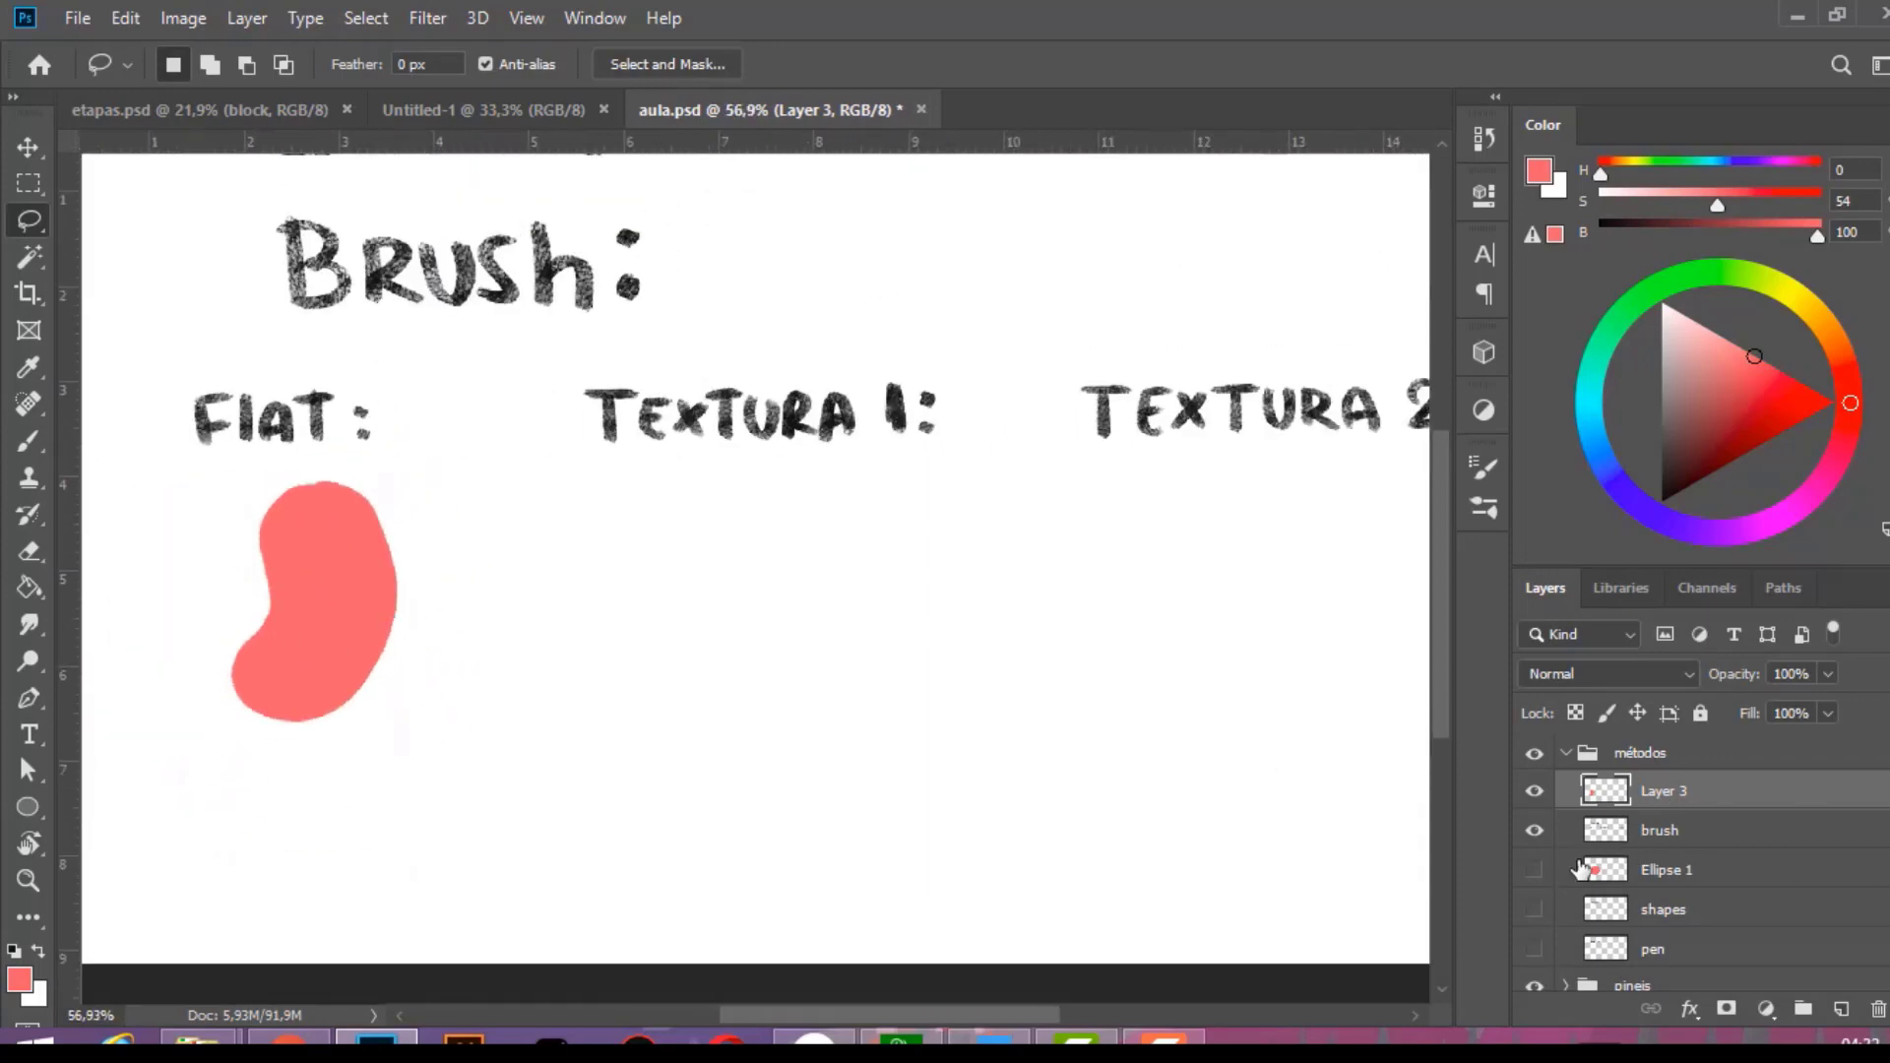
# Draw a closed bean-shaped outline with the textured salmon brush beneath the TEXTURA 1 label.
pyautogui.scroll(1, 823, 630)
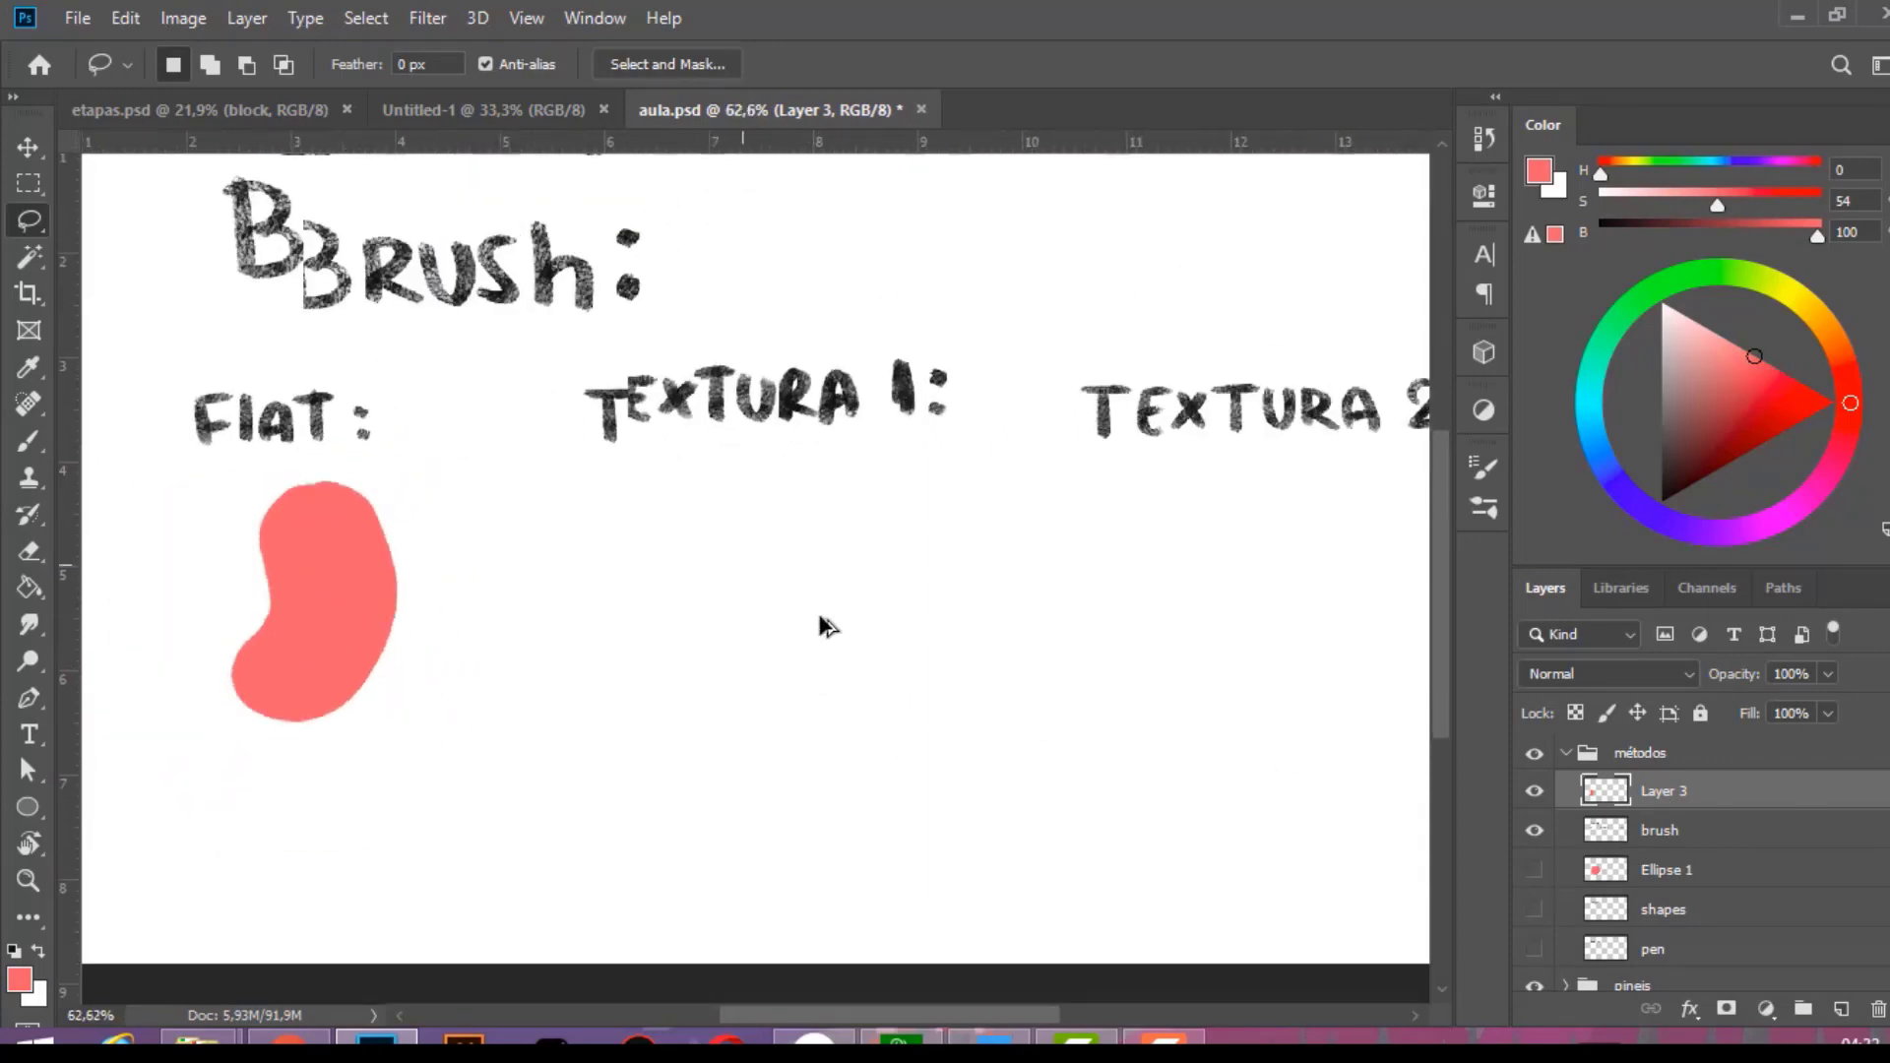
pyautogui.scroll(1, 872, 618)
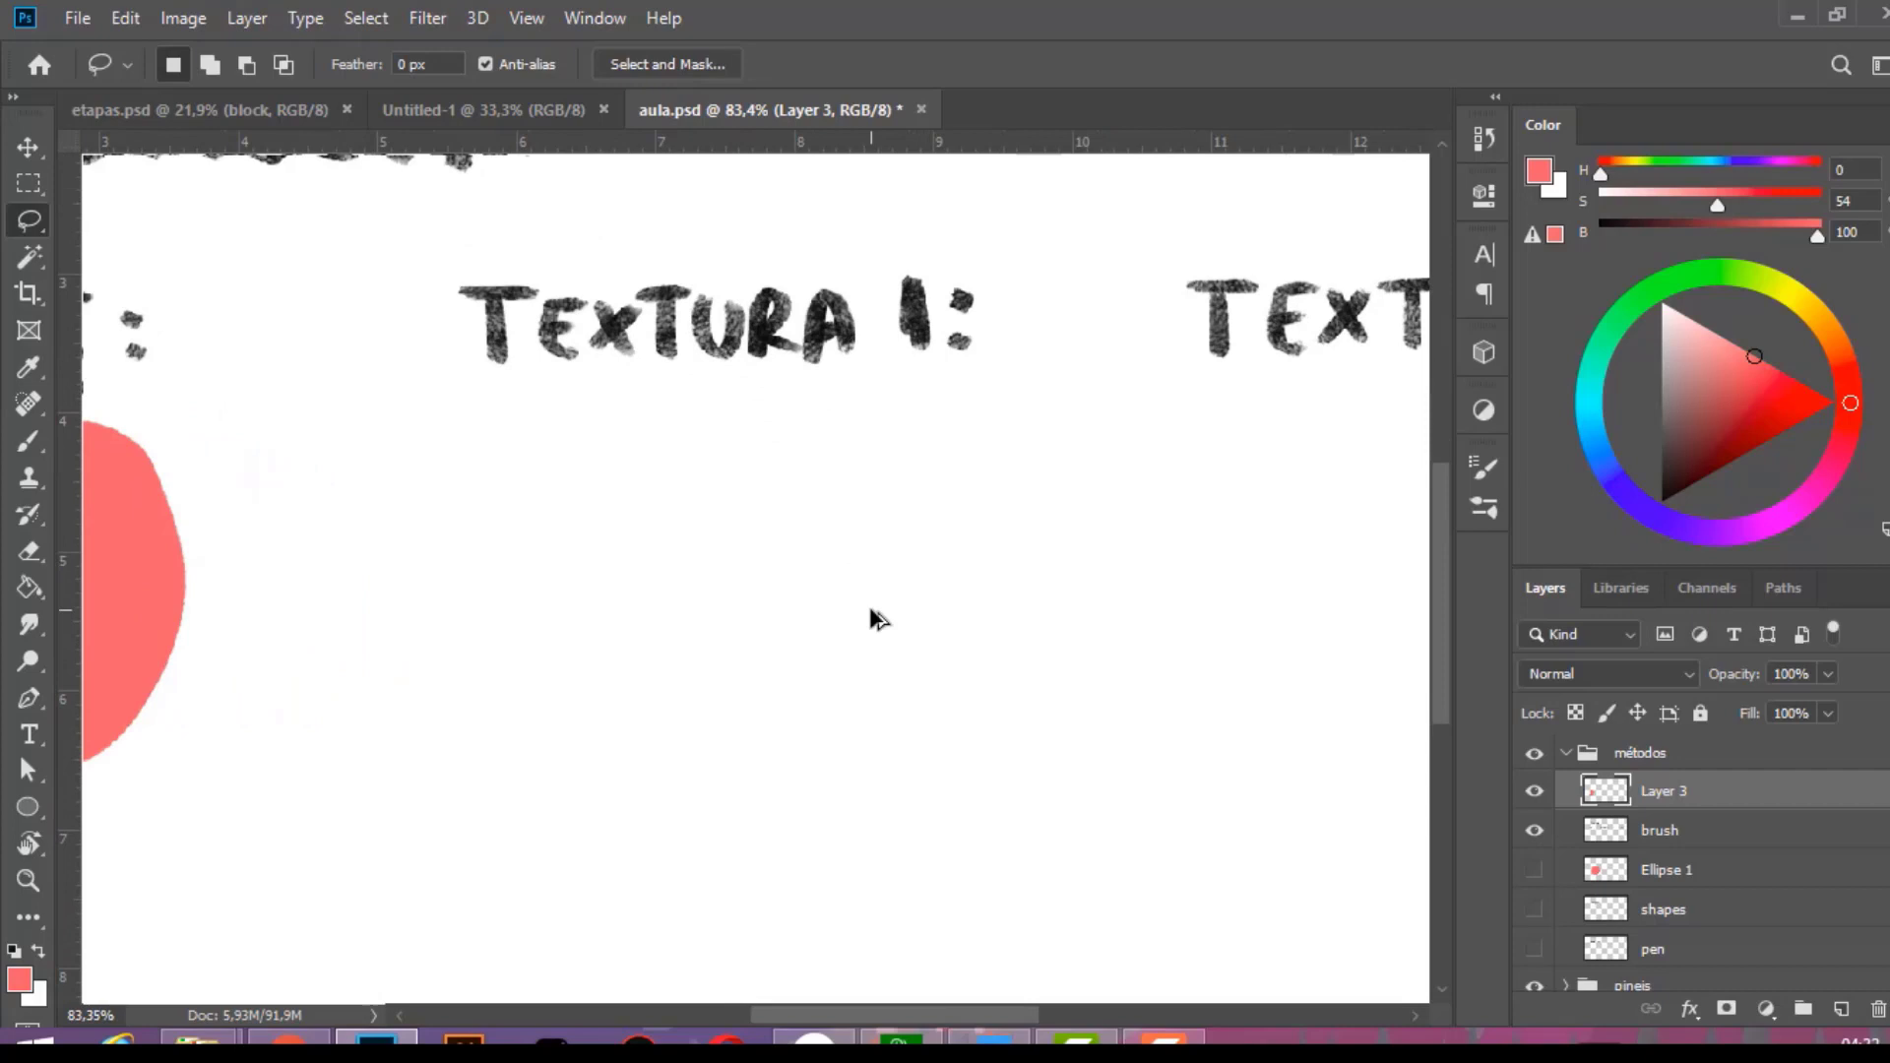
pyautogui.press('b')
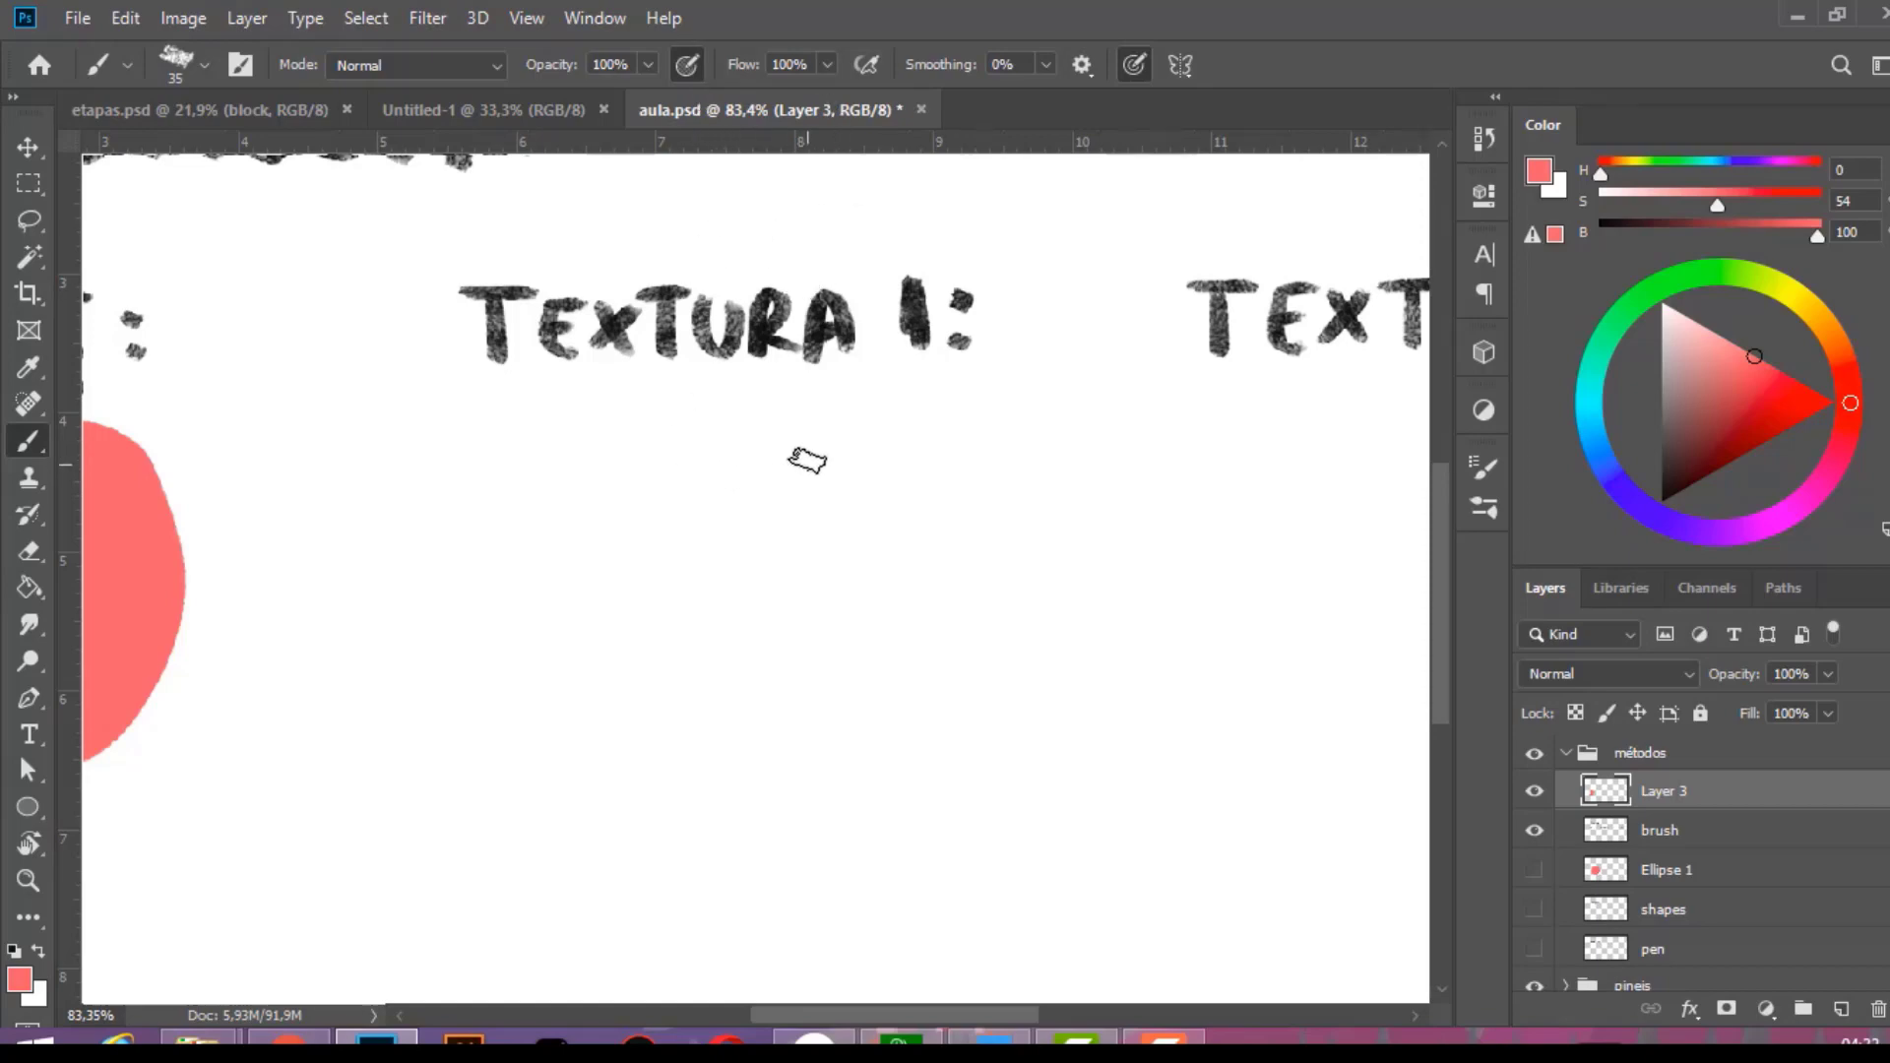
pyautogui.moveTo(805, 451)
pyautogui.mouseDown()
pyautogui.moveTo(641, 536)
pyautogui.moveTo(810, 689)
pyautogui.moveTo(881, 679)
pyautogui.mouseUp()
pyautogui.hotkey('ctrl', 'z')
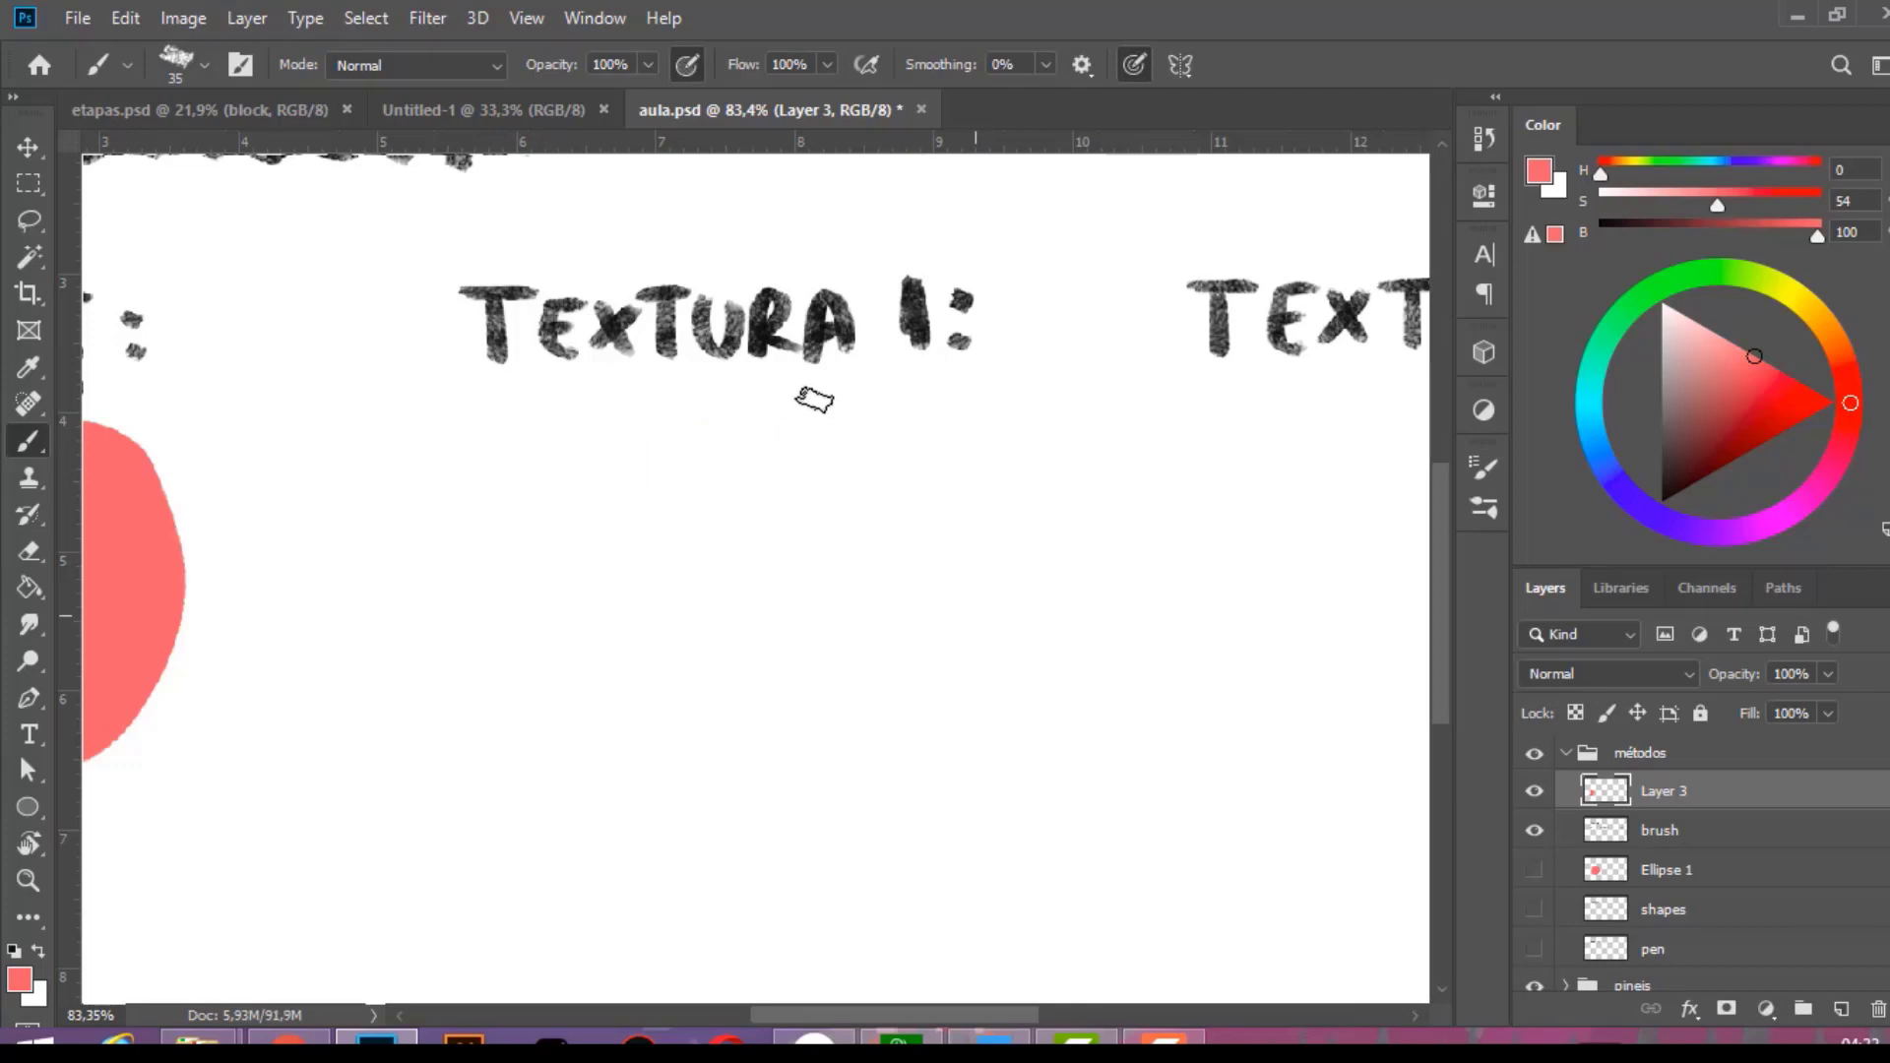
pyautogui.moveTo(792, 411); pyautogui.dragTo(864, 485)
pyautogui.moveTo(737, 402)
pyautogui.mouseDown()
pyautogui.moveTo(522, 638)
pyautogui.moveTo(655, 778)
pyautogui.moveTo(841, 623)
pyautogui.moveTo(777, 413)
pyautogui.moveTo(681, 423)
pyautogui.moveTo(691, 621)
pyautogui.moveTo(882, 678)
pyautogui.moveTo(788, 410)
pyautogui.mouseUp()
pyautogui.hotkey('ctrl', 'z')
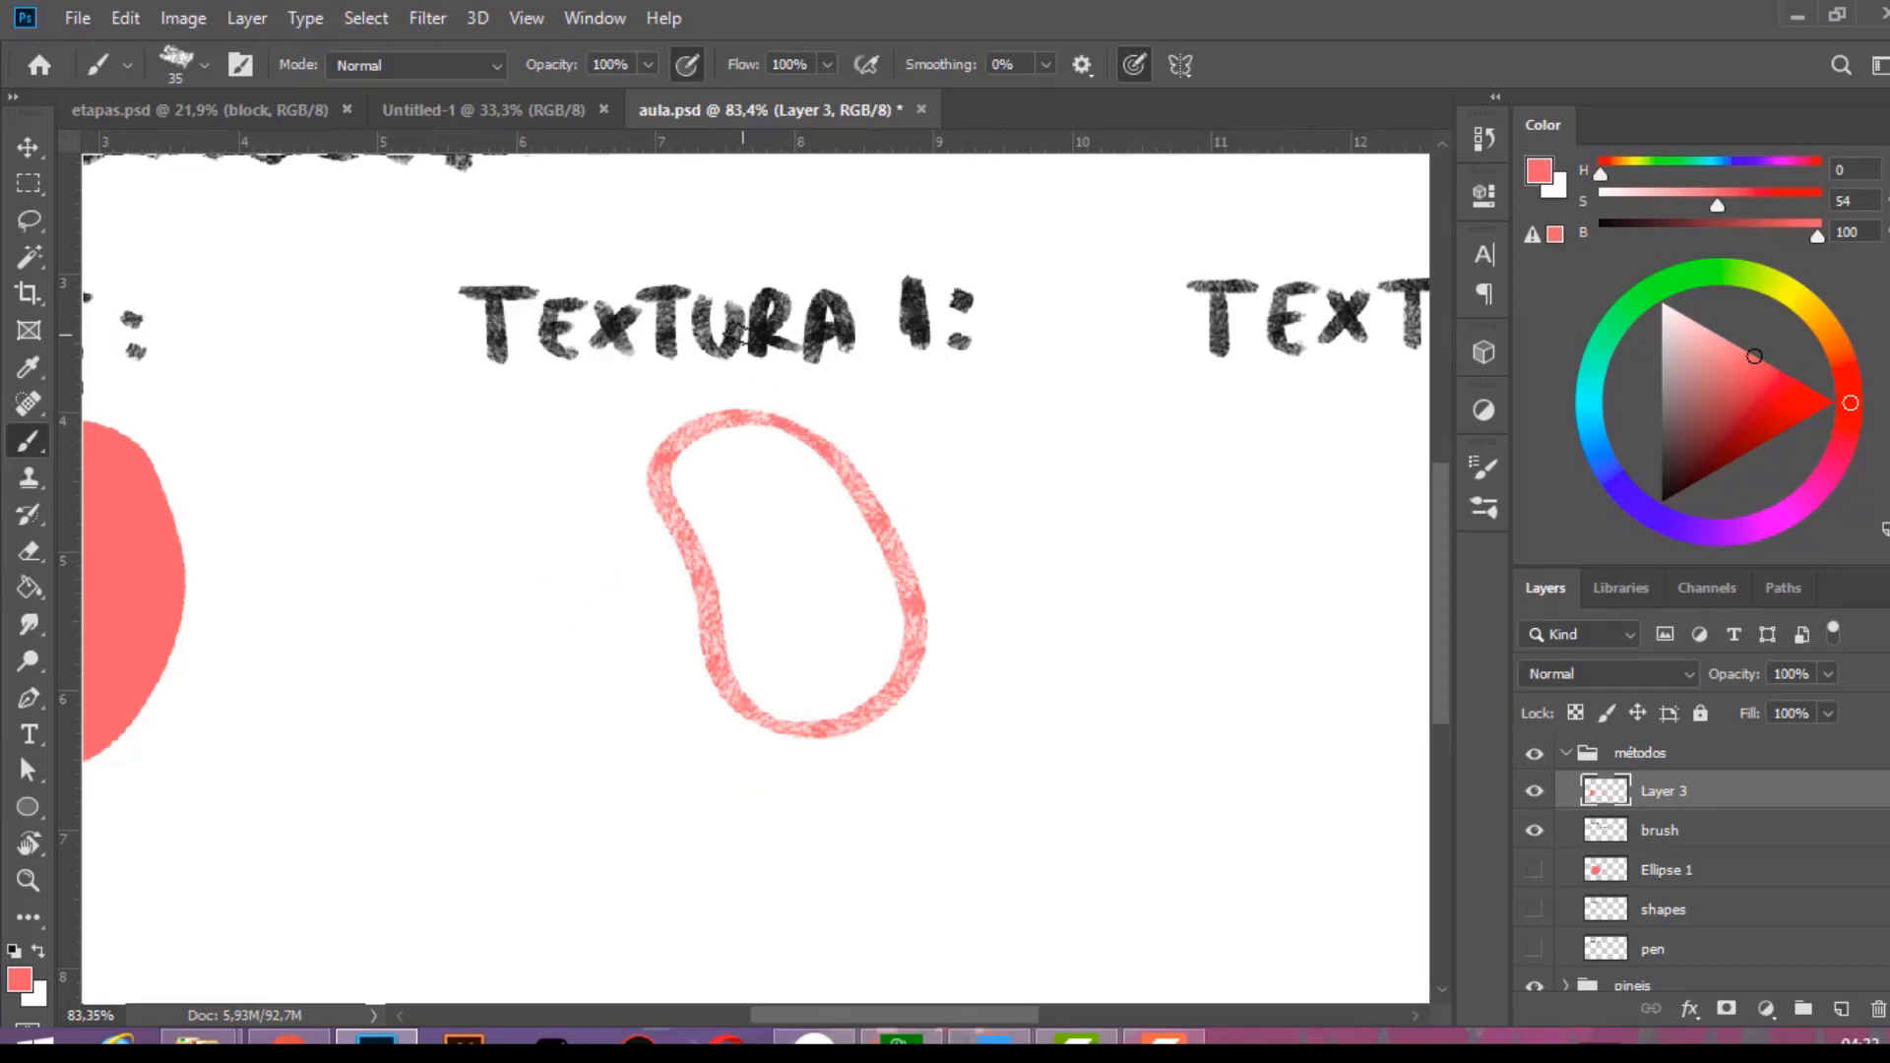
# Select the interior of the textured outline with the Magic Wand and expand the selection into the line.
pyautogui.scroll(2, 865, 541)
pyautogui.press('w')
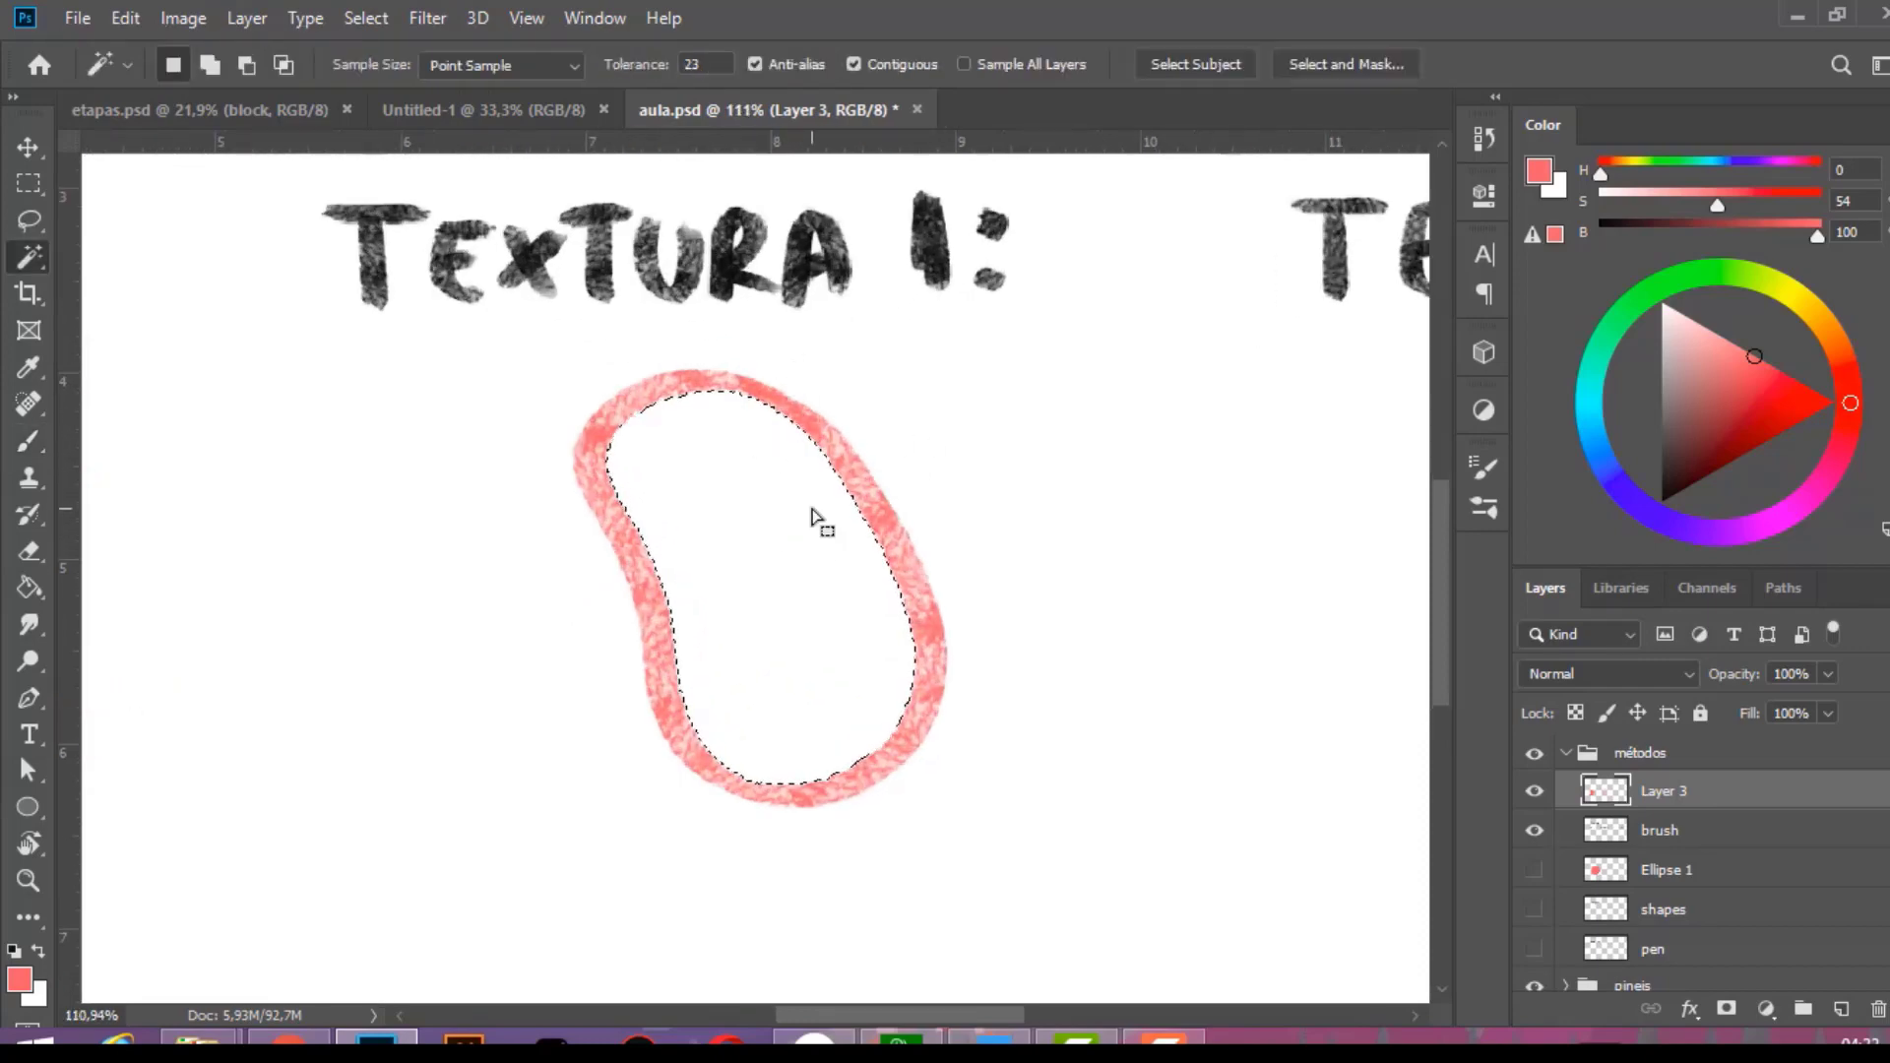
pyautogui.hotkey('alt', 's')
pyautogui.press('m')
pyautogui.press('e')
pyautogui.press('Return')
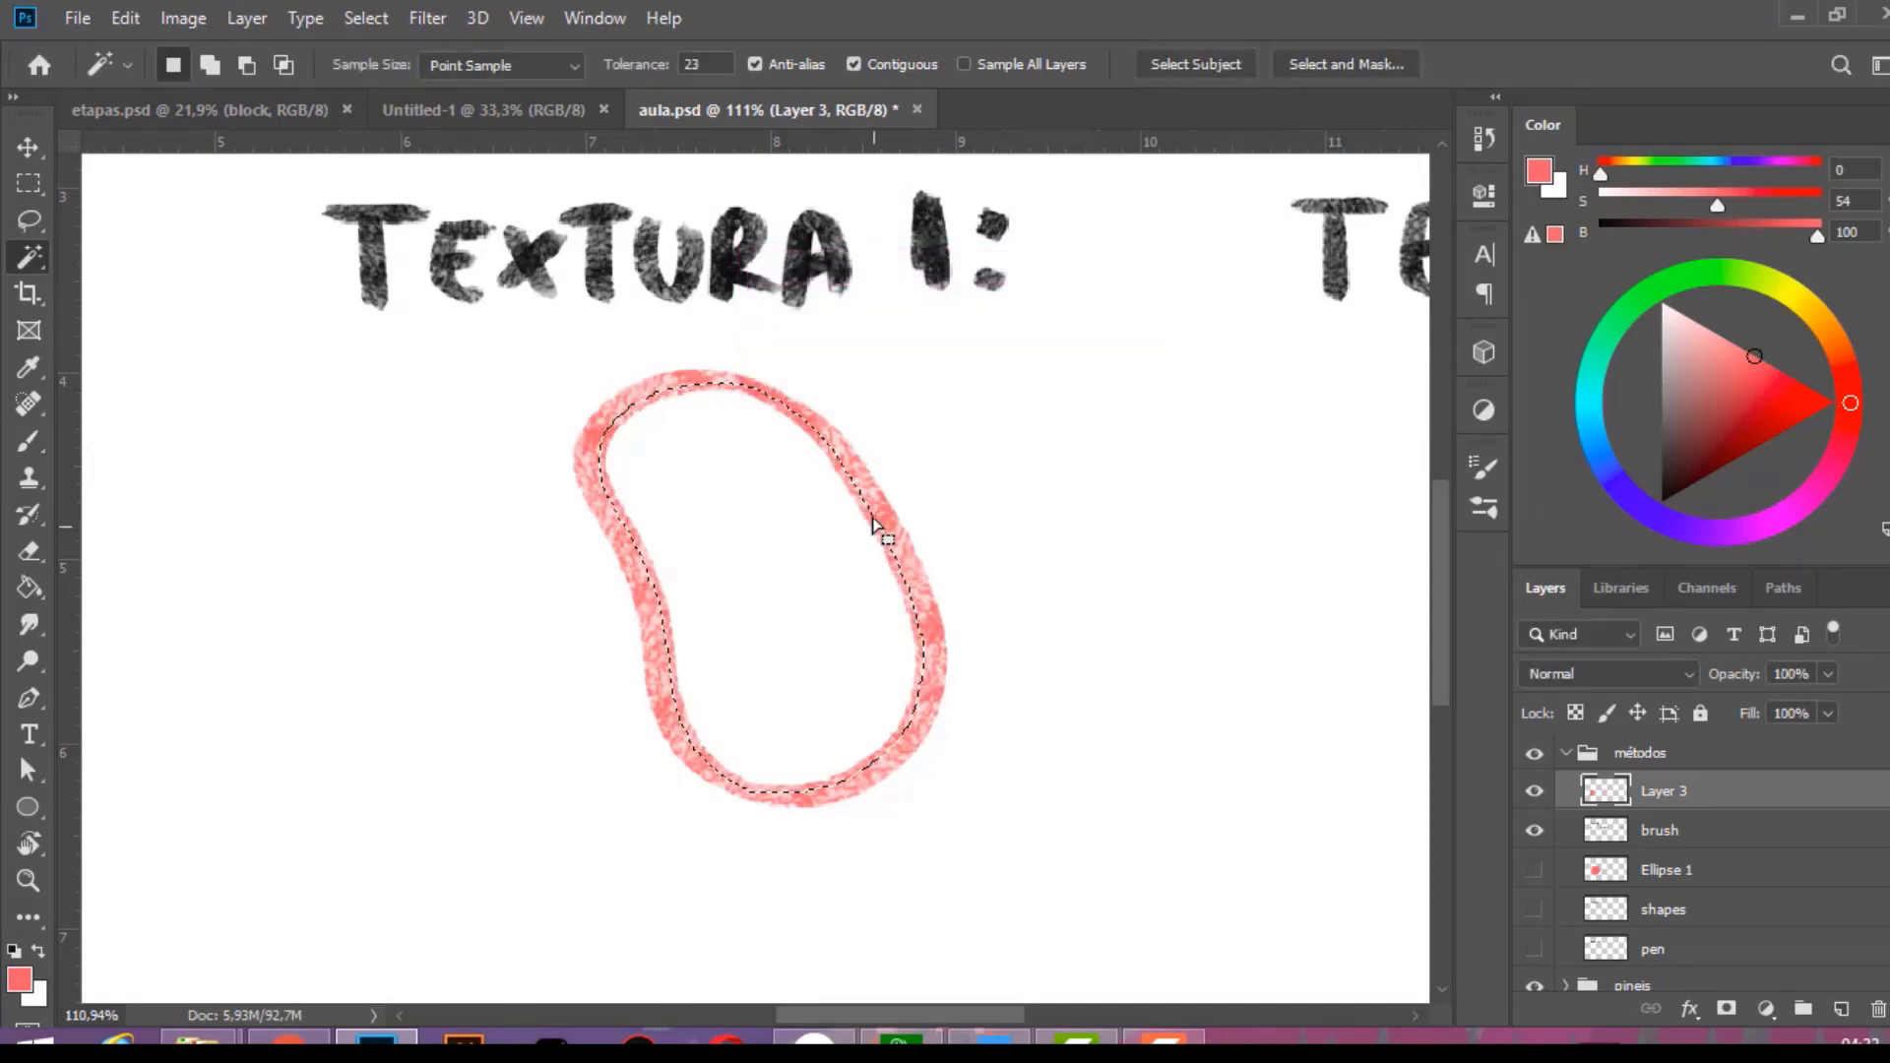
# Try filling the textured outline's interior with solid salmon using the Paint Bucket, and remove the fill.
pyautogui.press('g')
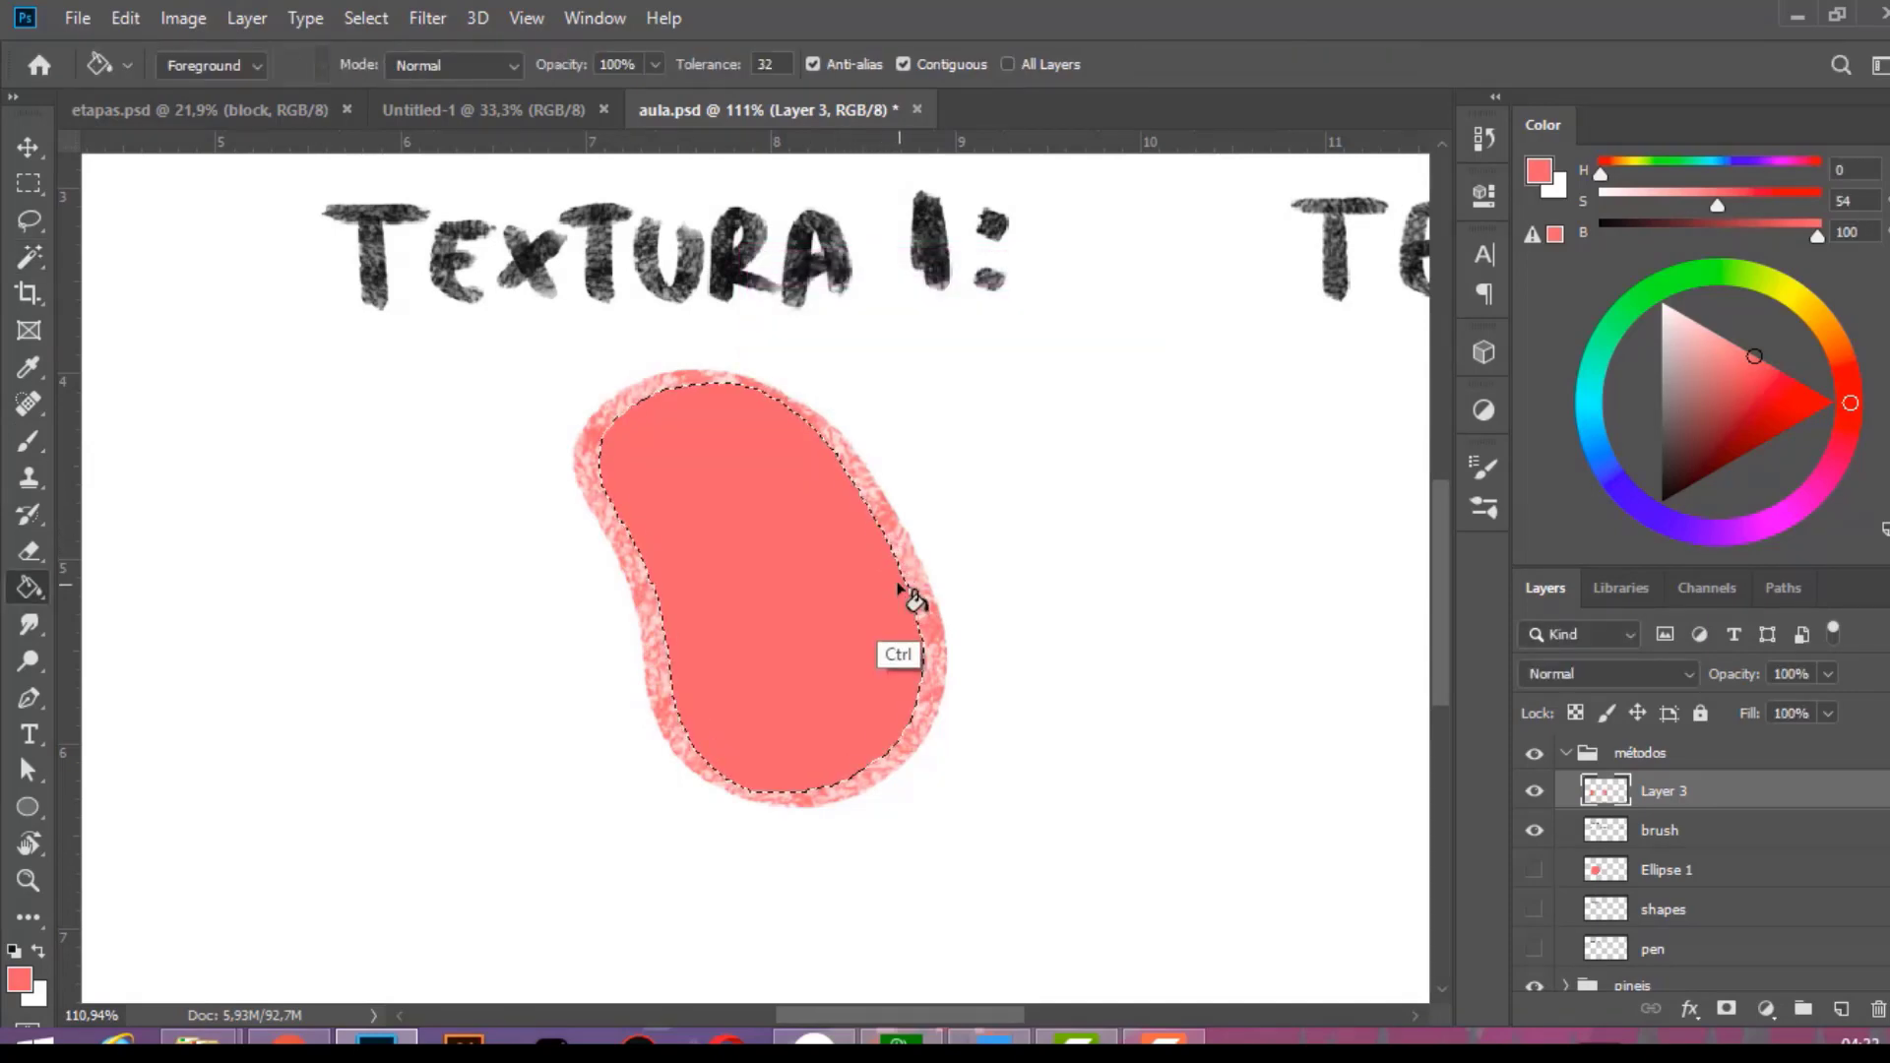
pyautogui.press('Delete')
# Paint the selected interior under TEXTURA 1 with the textured salmon brush, enlarging it to size 60.
pyautogui.press('b')
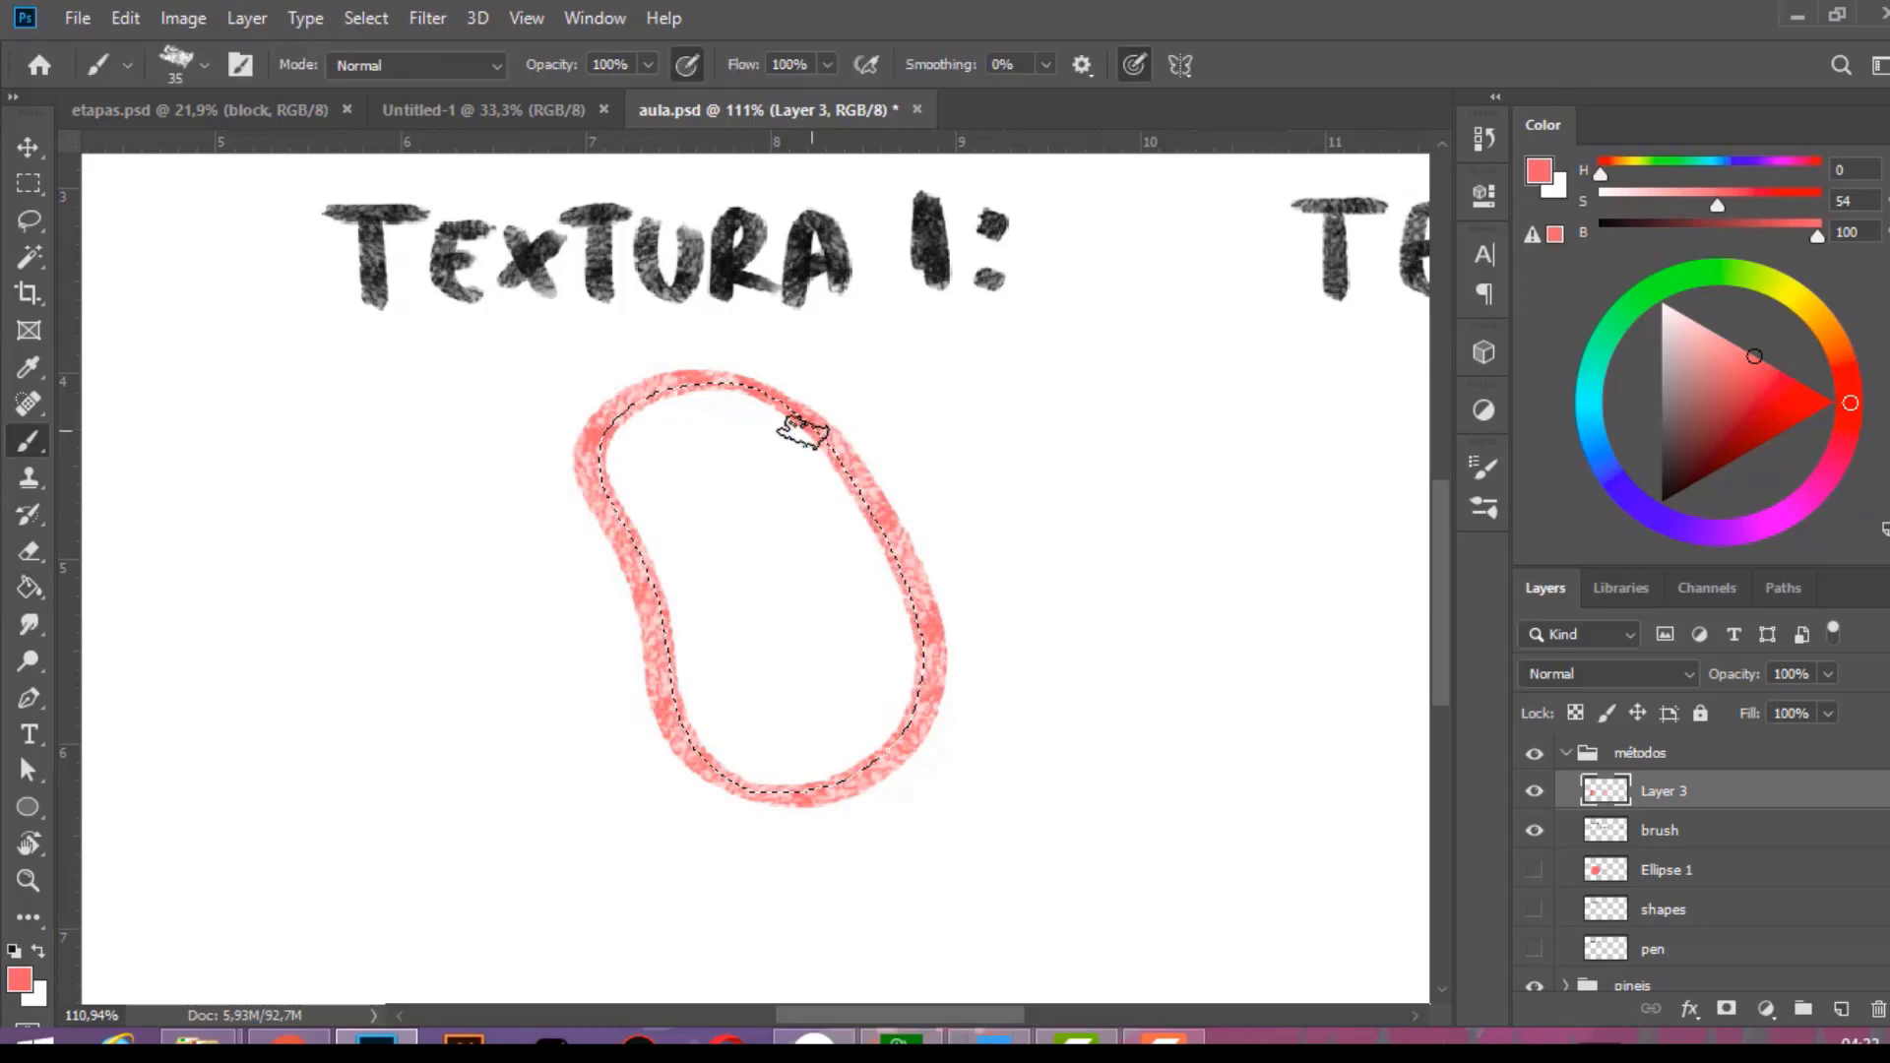
pyautogui.press('Return')
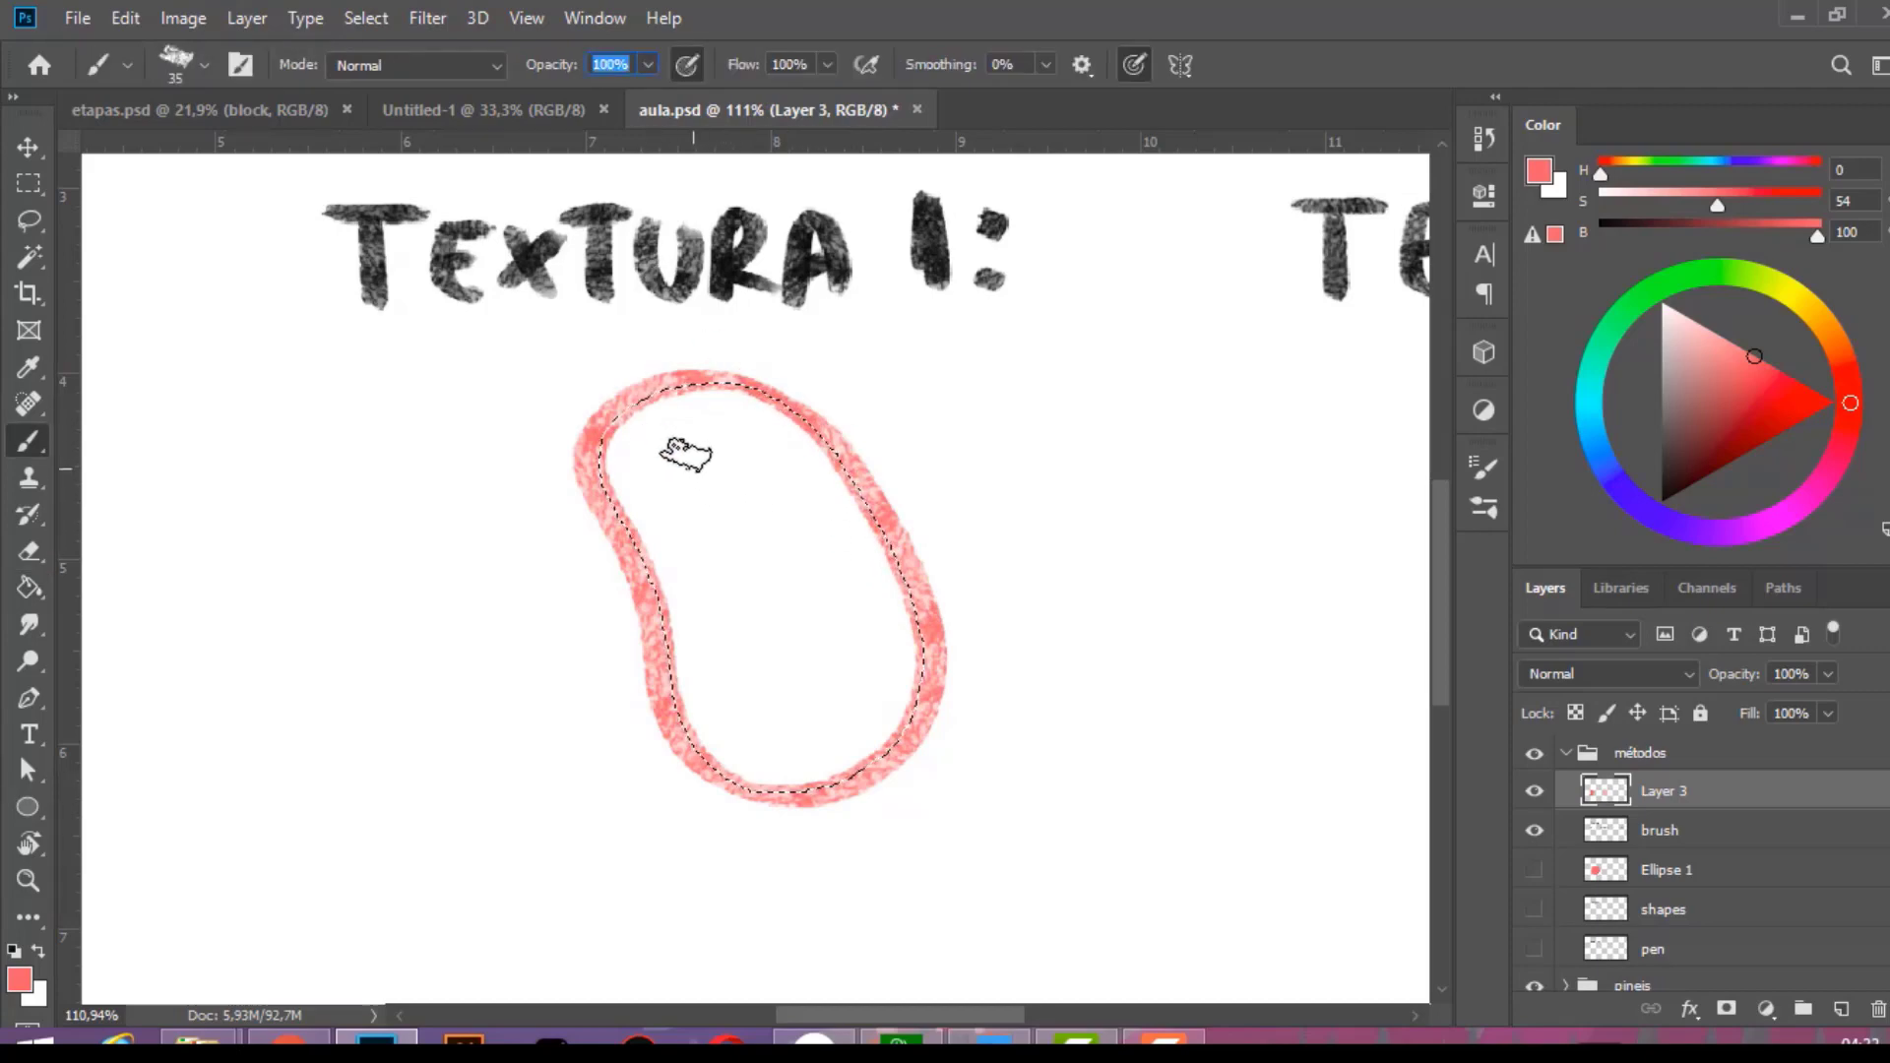
pyautogui.press('Escape')
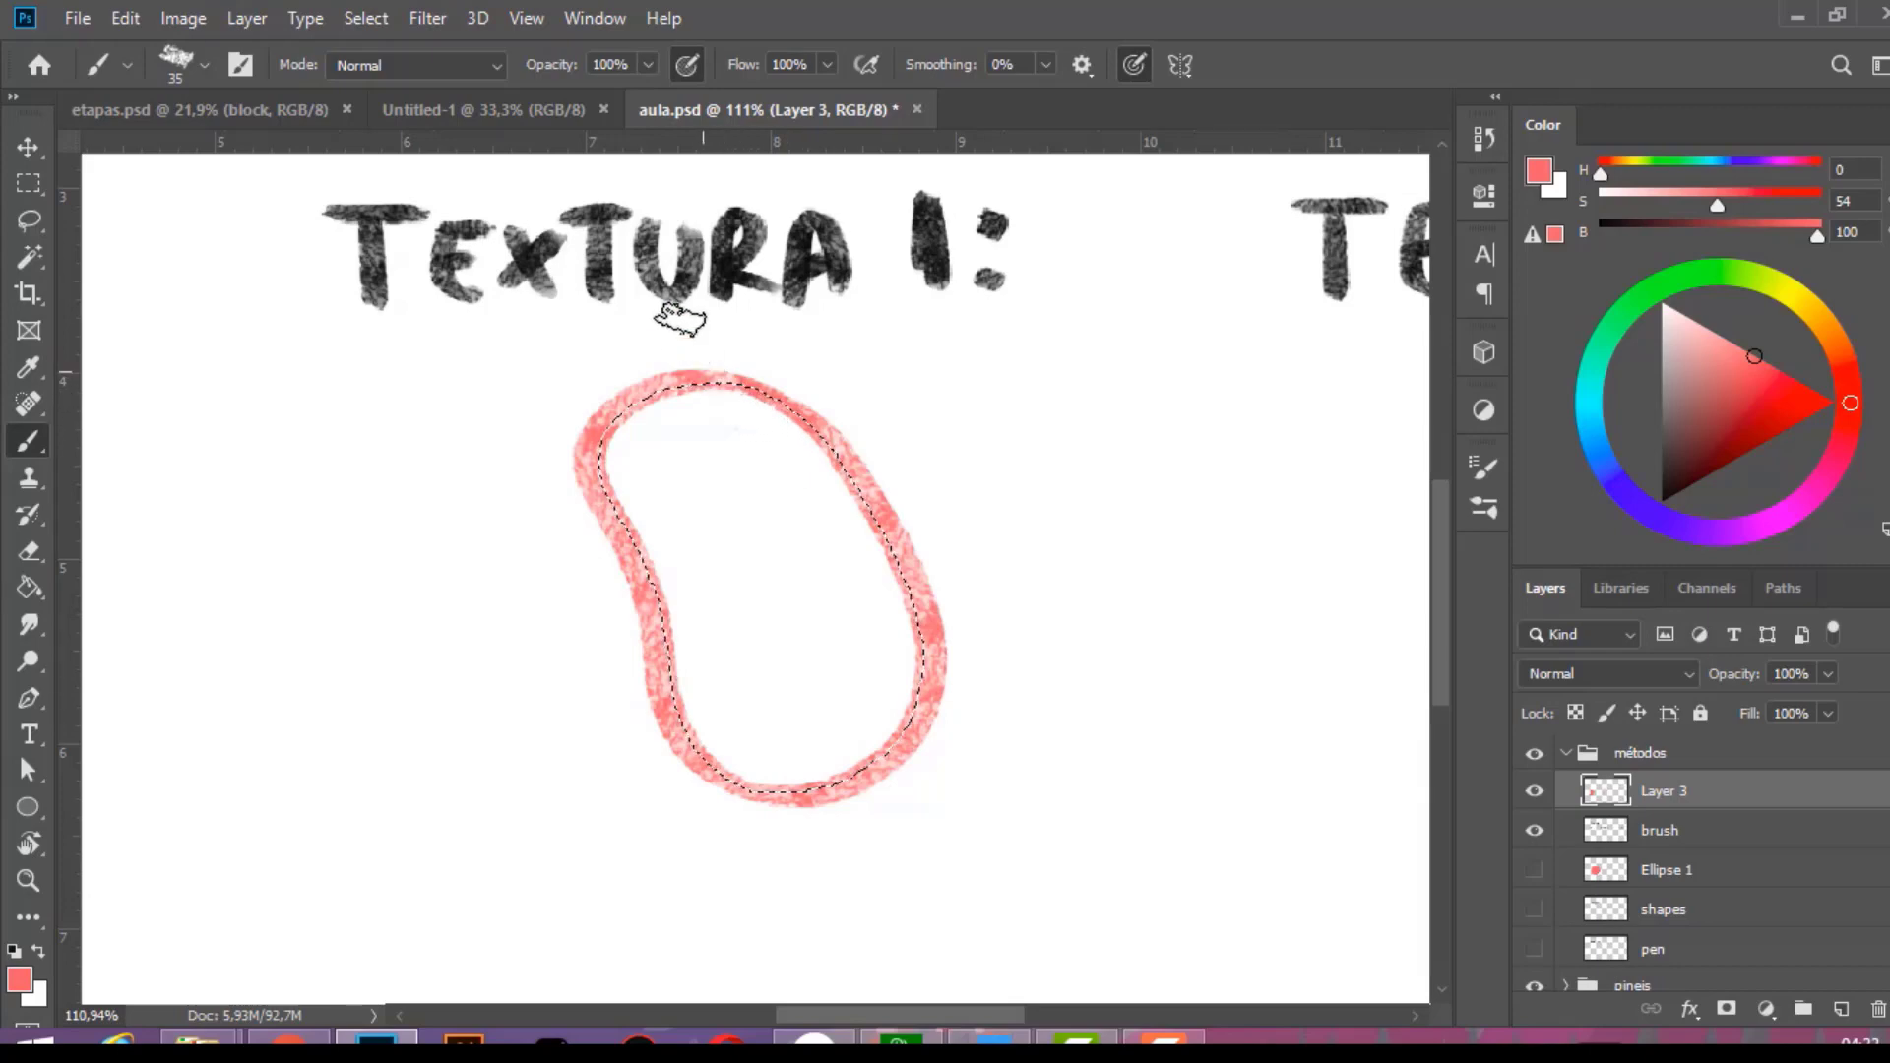
pyautogui.press(']')
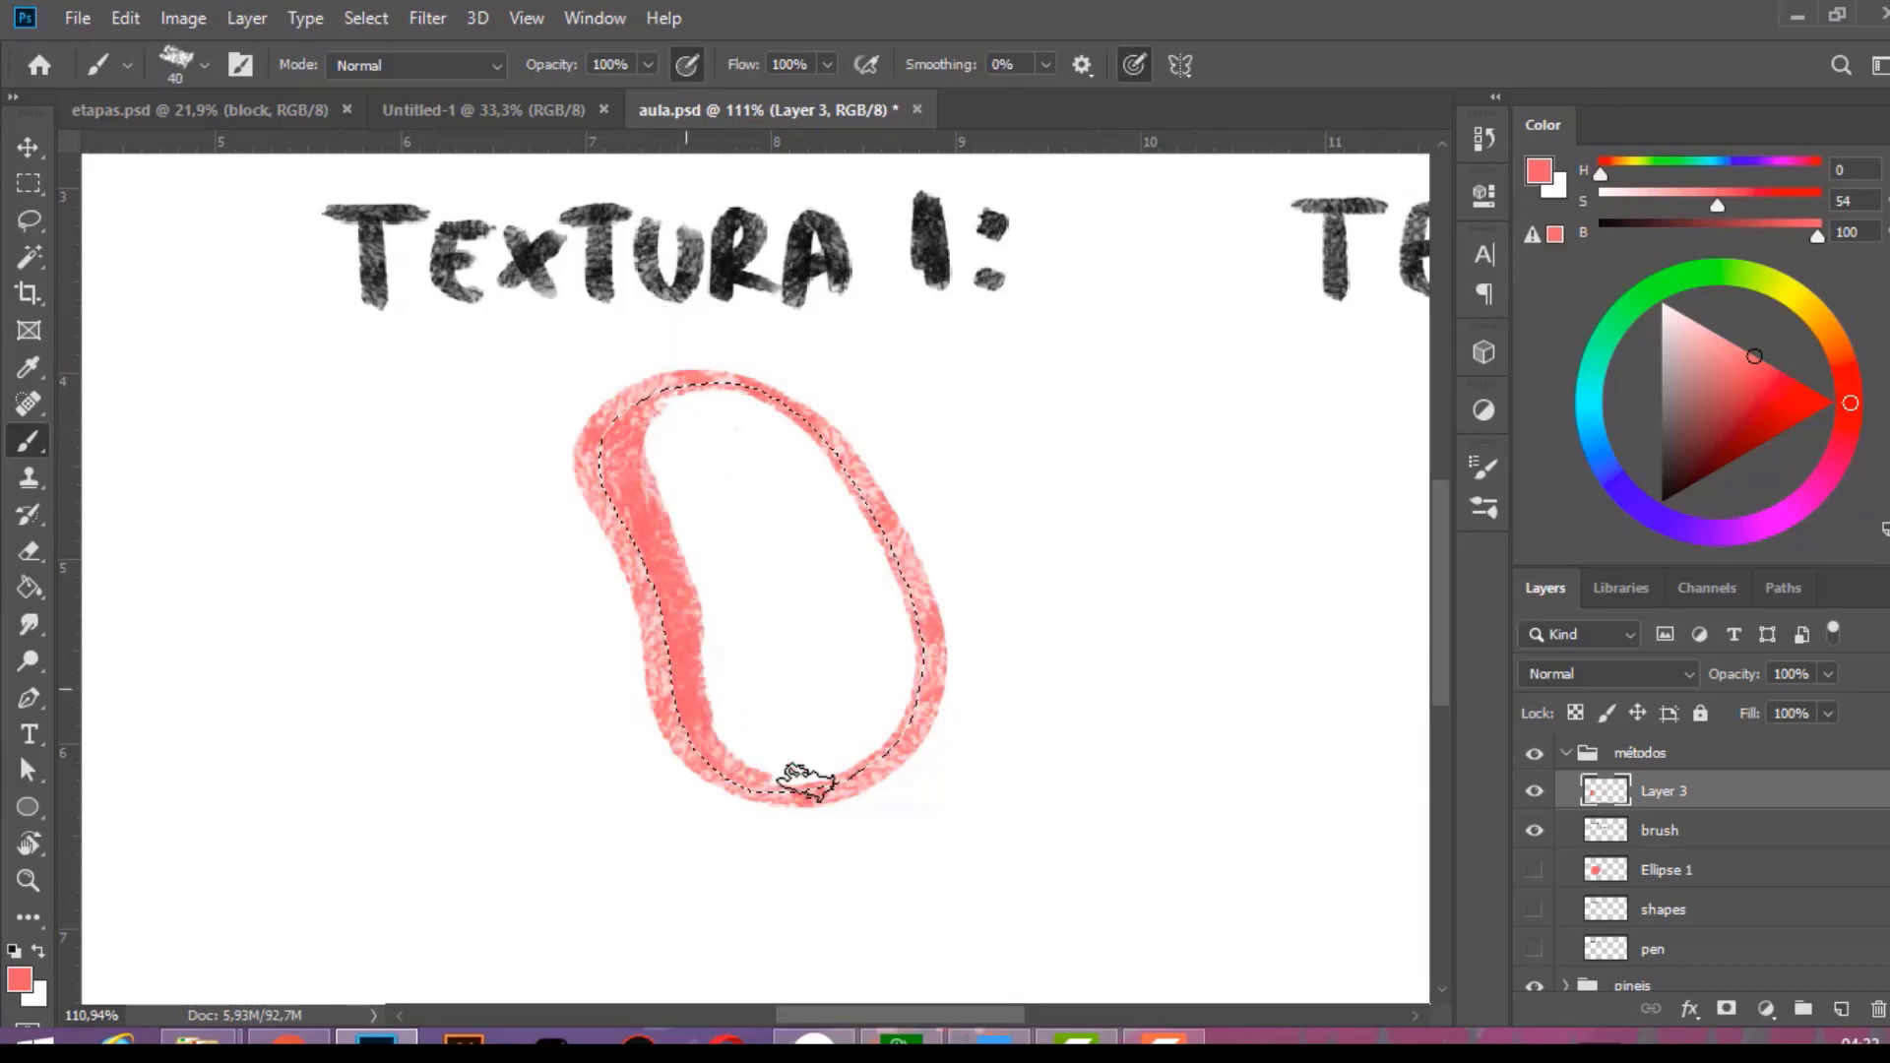
pyautogui.press(']')
pyautogui.press(']')
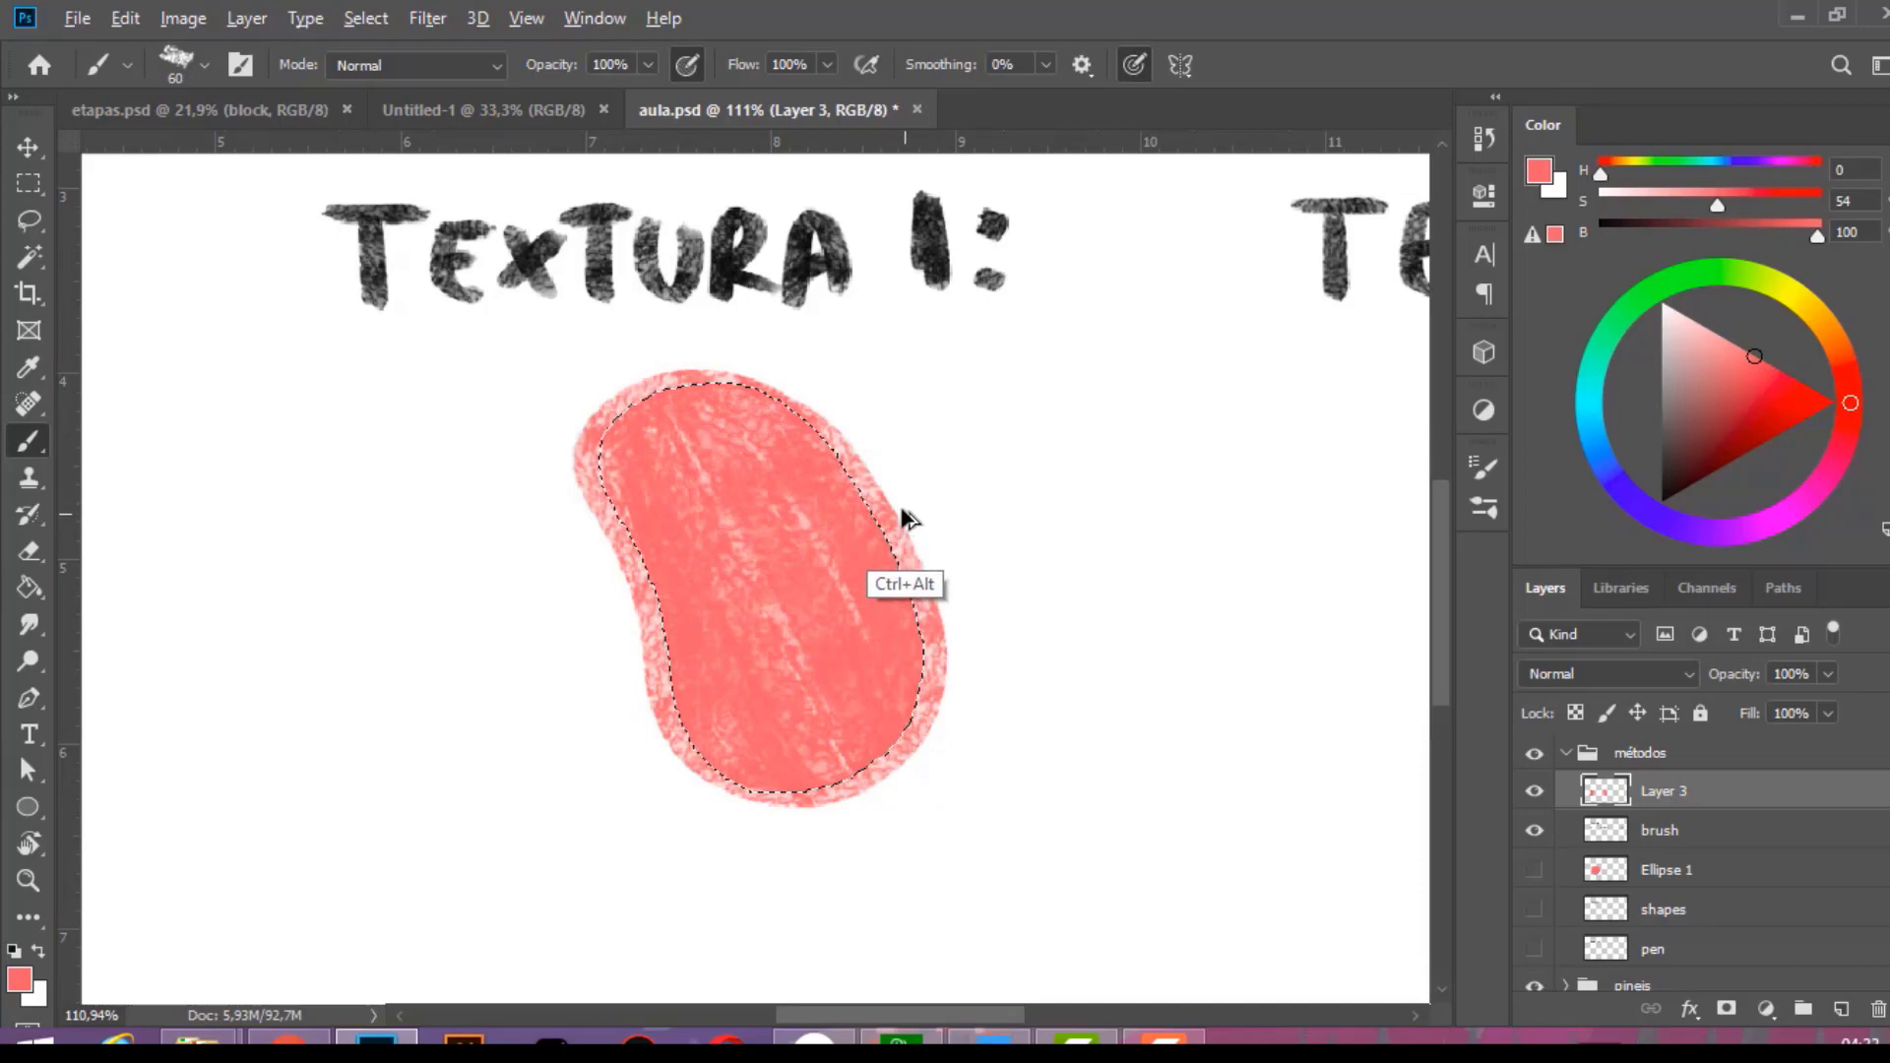
# Expand the selection around the textured fill again so it covers more of the pale outline.
pyautogui.hotkey('ctrl', 'd')
pyautogui.press('l')
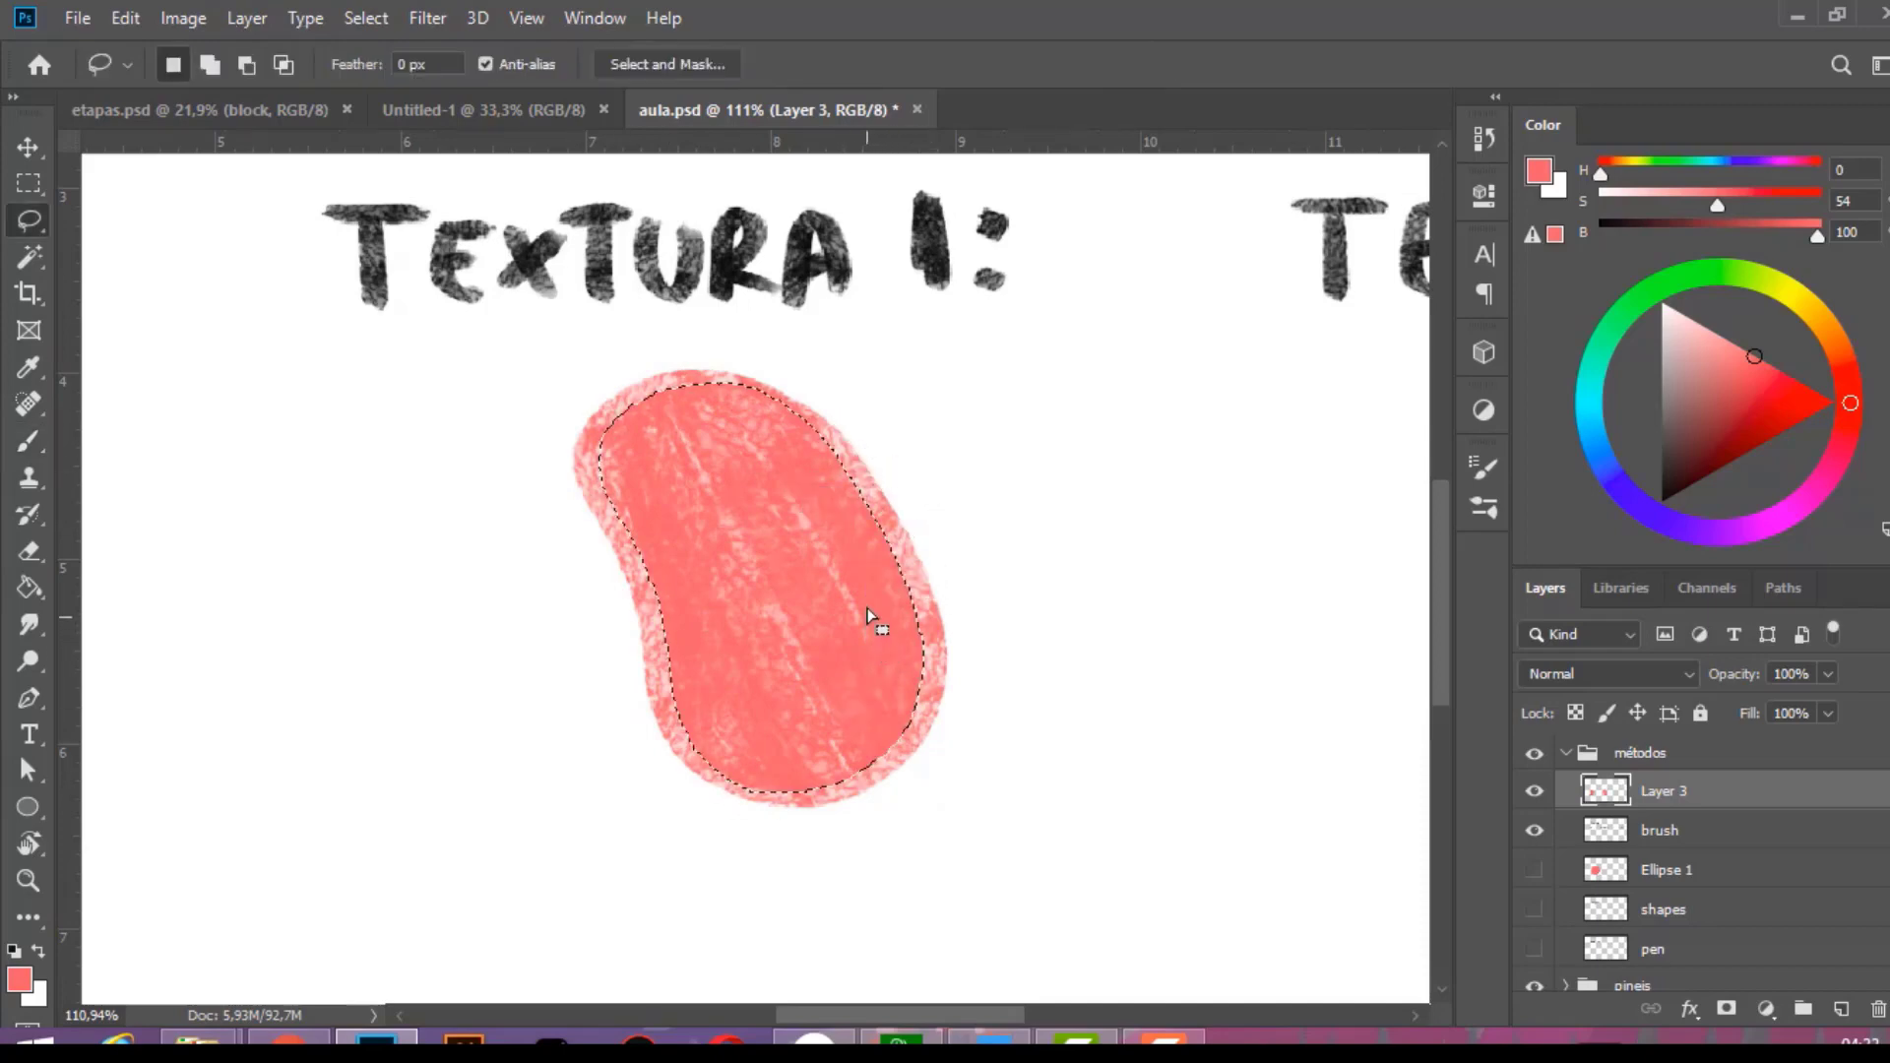
pyautogui.hotkey('alt', 's')
pyautogui.press('m')
pyautogui.press('e')
pyautogui.press('Return')
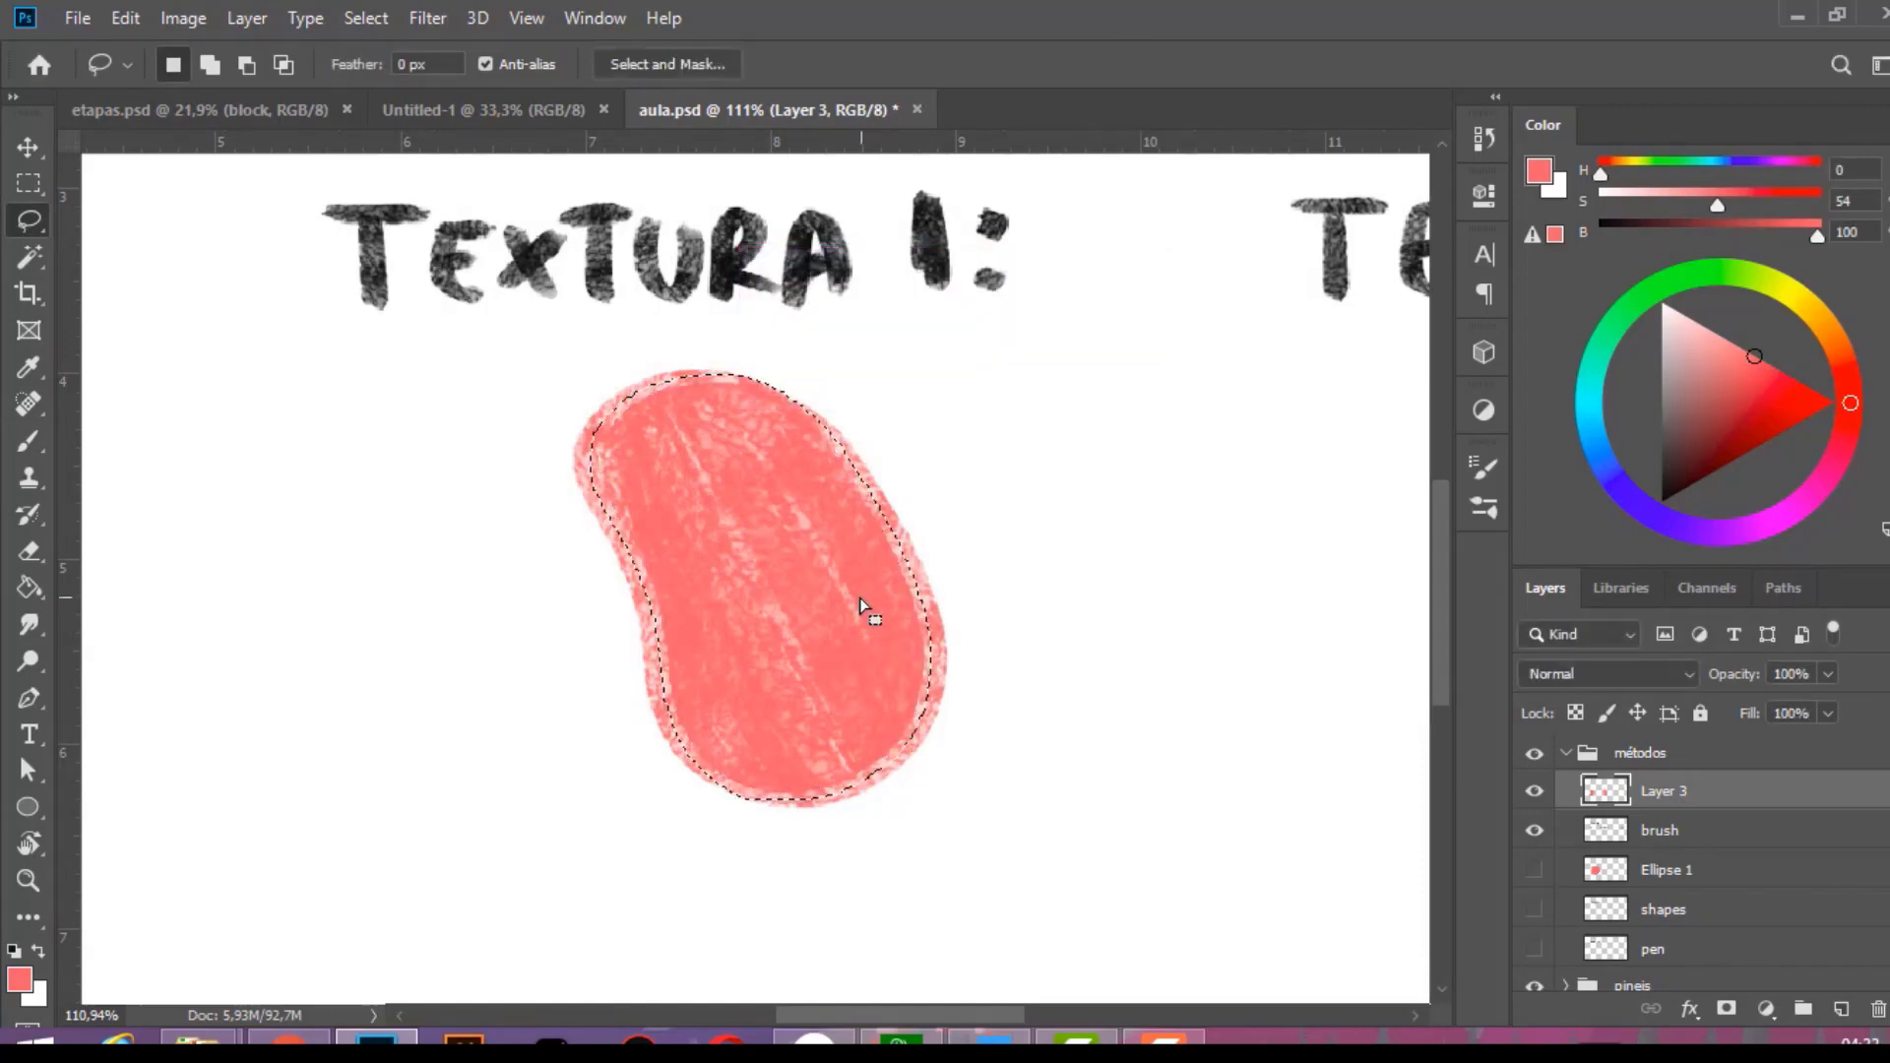
# Brush texture over the pale edge band of the TEXTURA 1 shape to blend it, and clear the selection.
pyautogui.press('b')
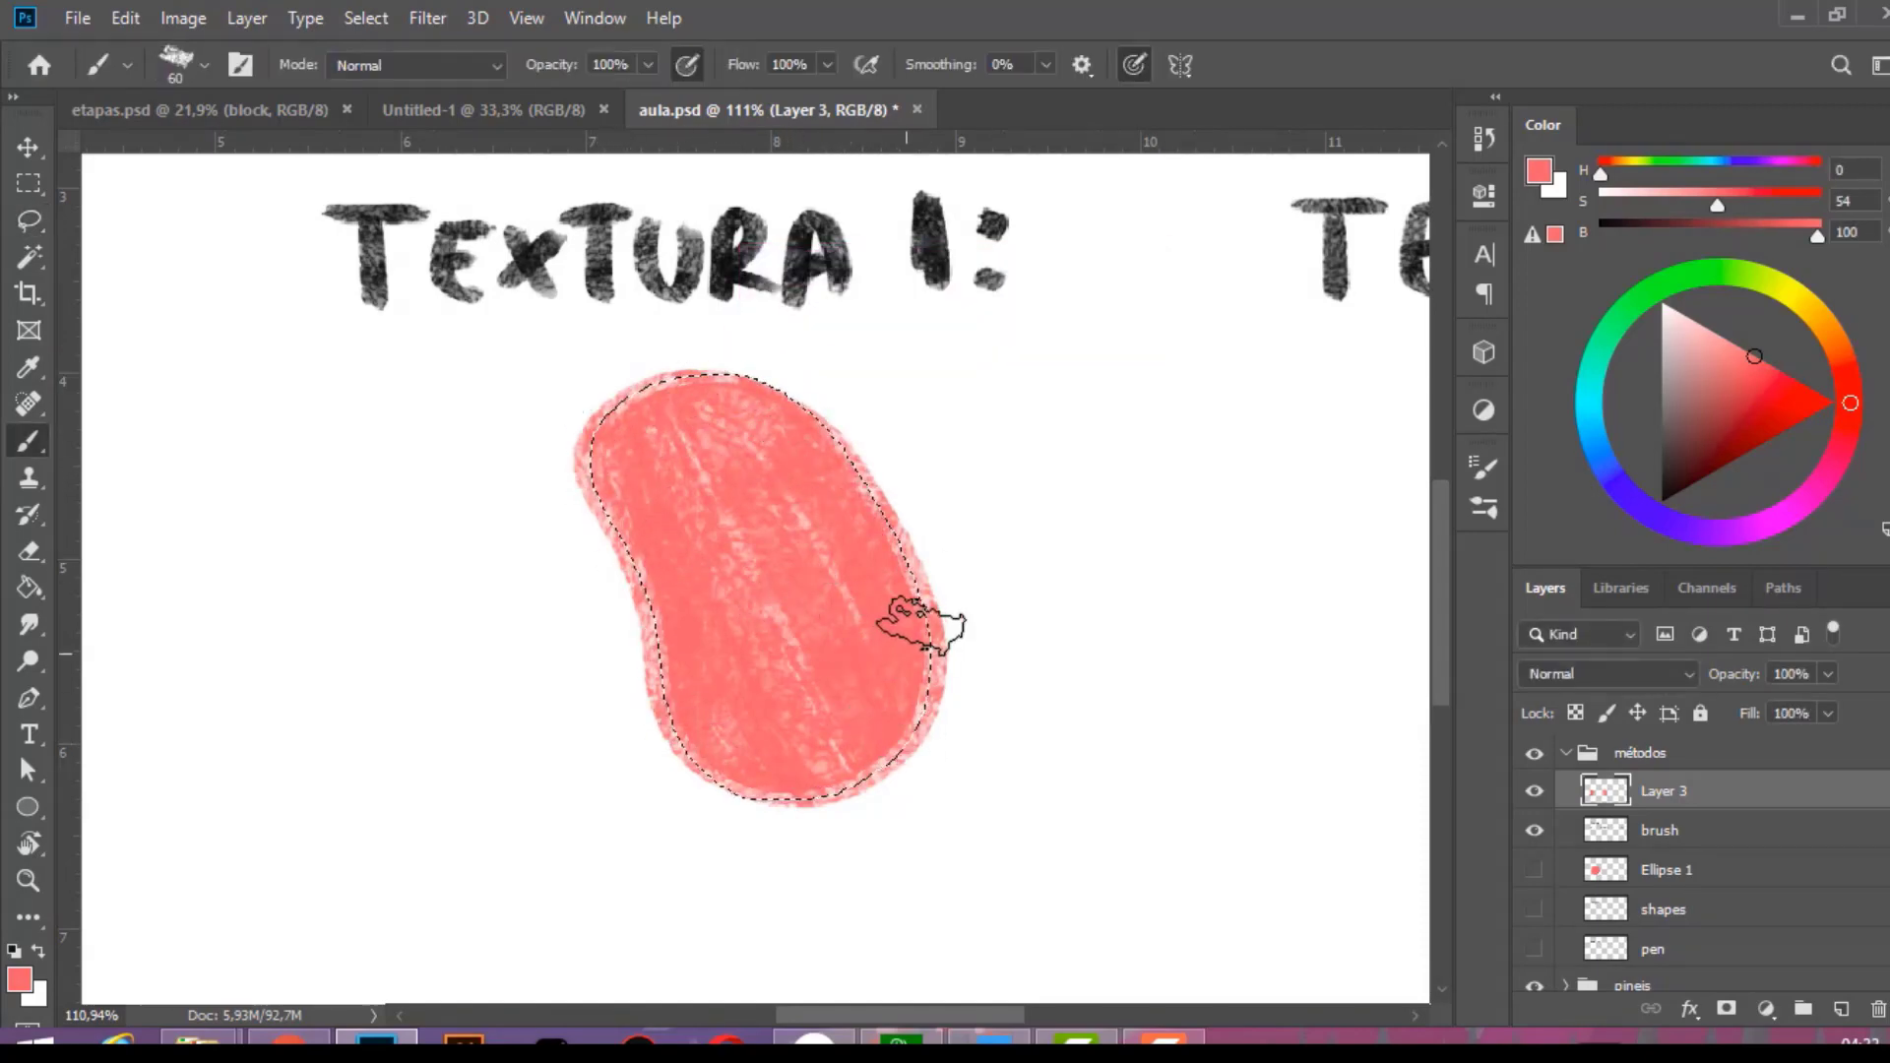
pyautogui.press('m')
pyautogui.click(925, 439)
pyautogui.press('b')
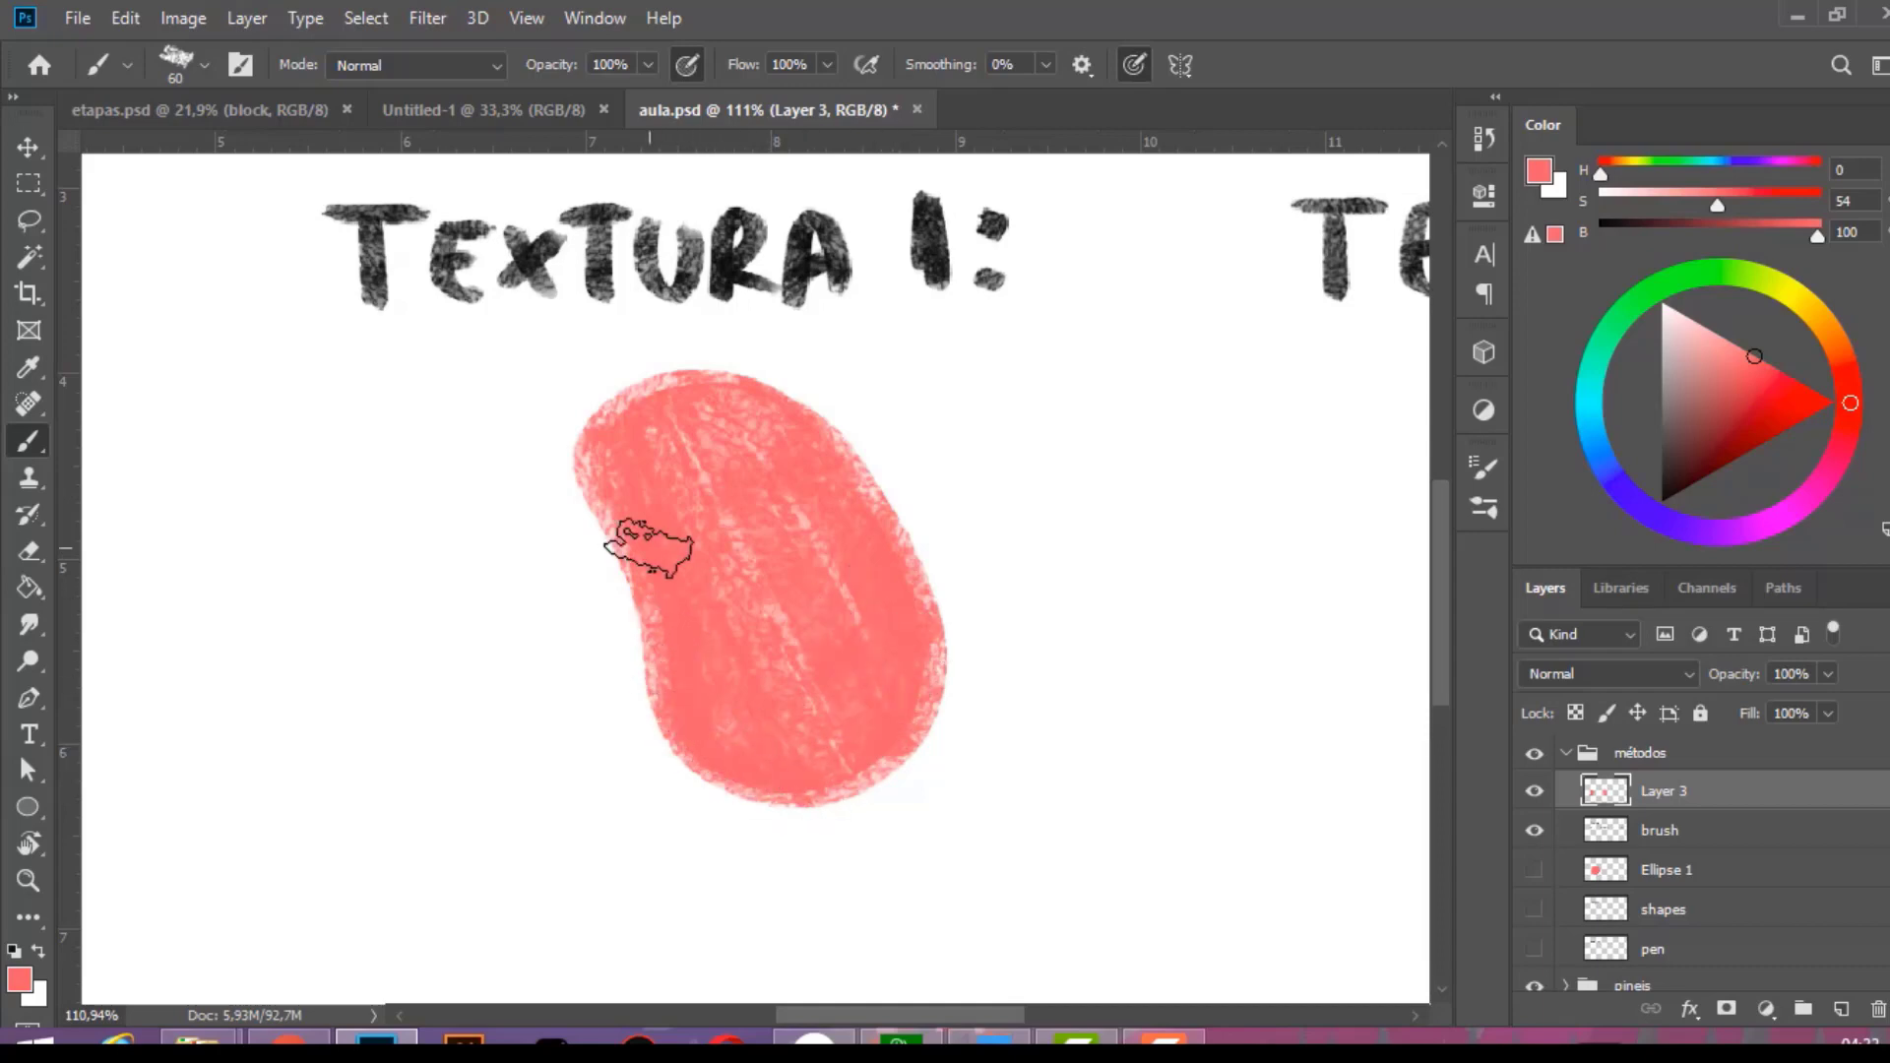
# Turn off pressure-controlled brush opacity and draw a closed salmon outline with the textured brush under TEXTURA 2.
pyautogui.scroll(-3, 623, 561)
pyautogui.scroll(-3, 622, 562)
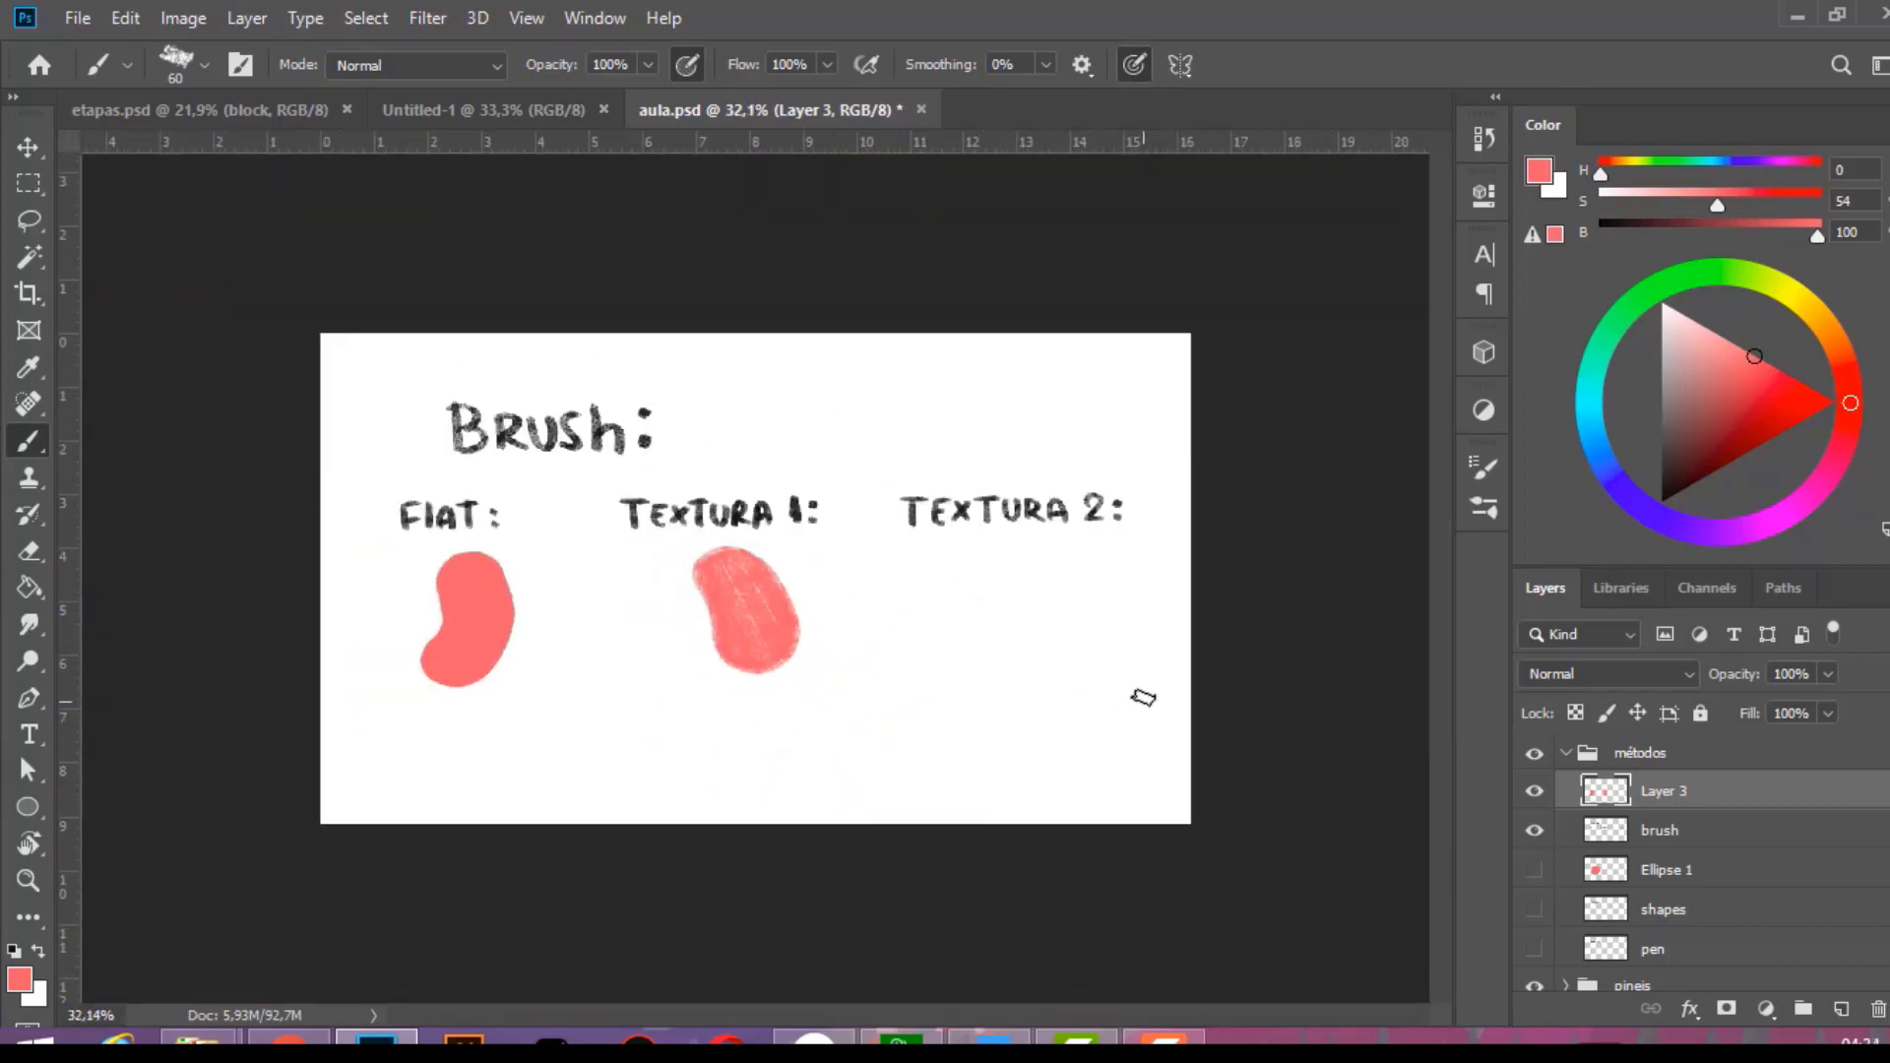
pyautogui.scroll(2, 1164, 662)
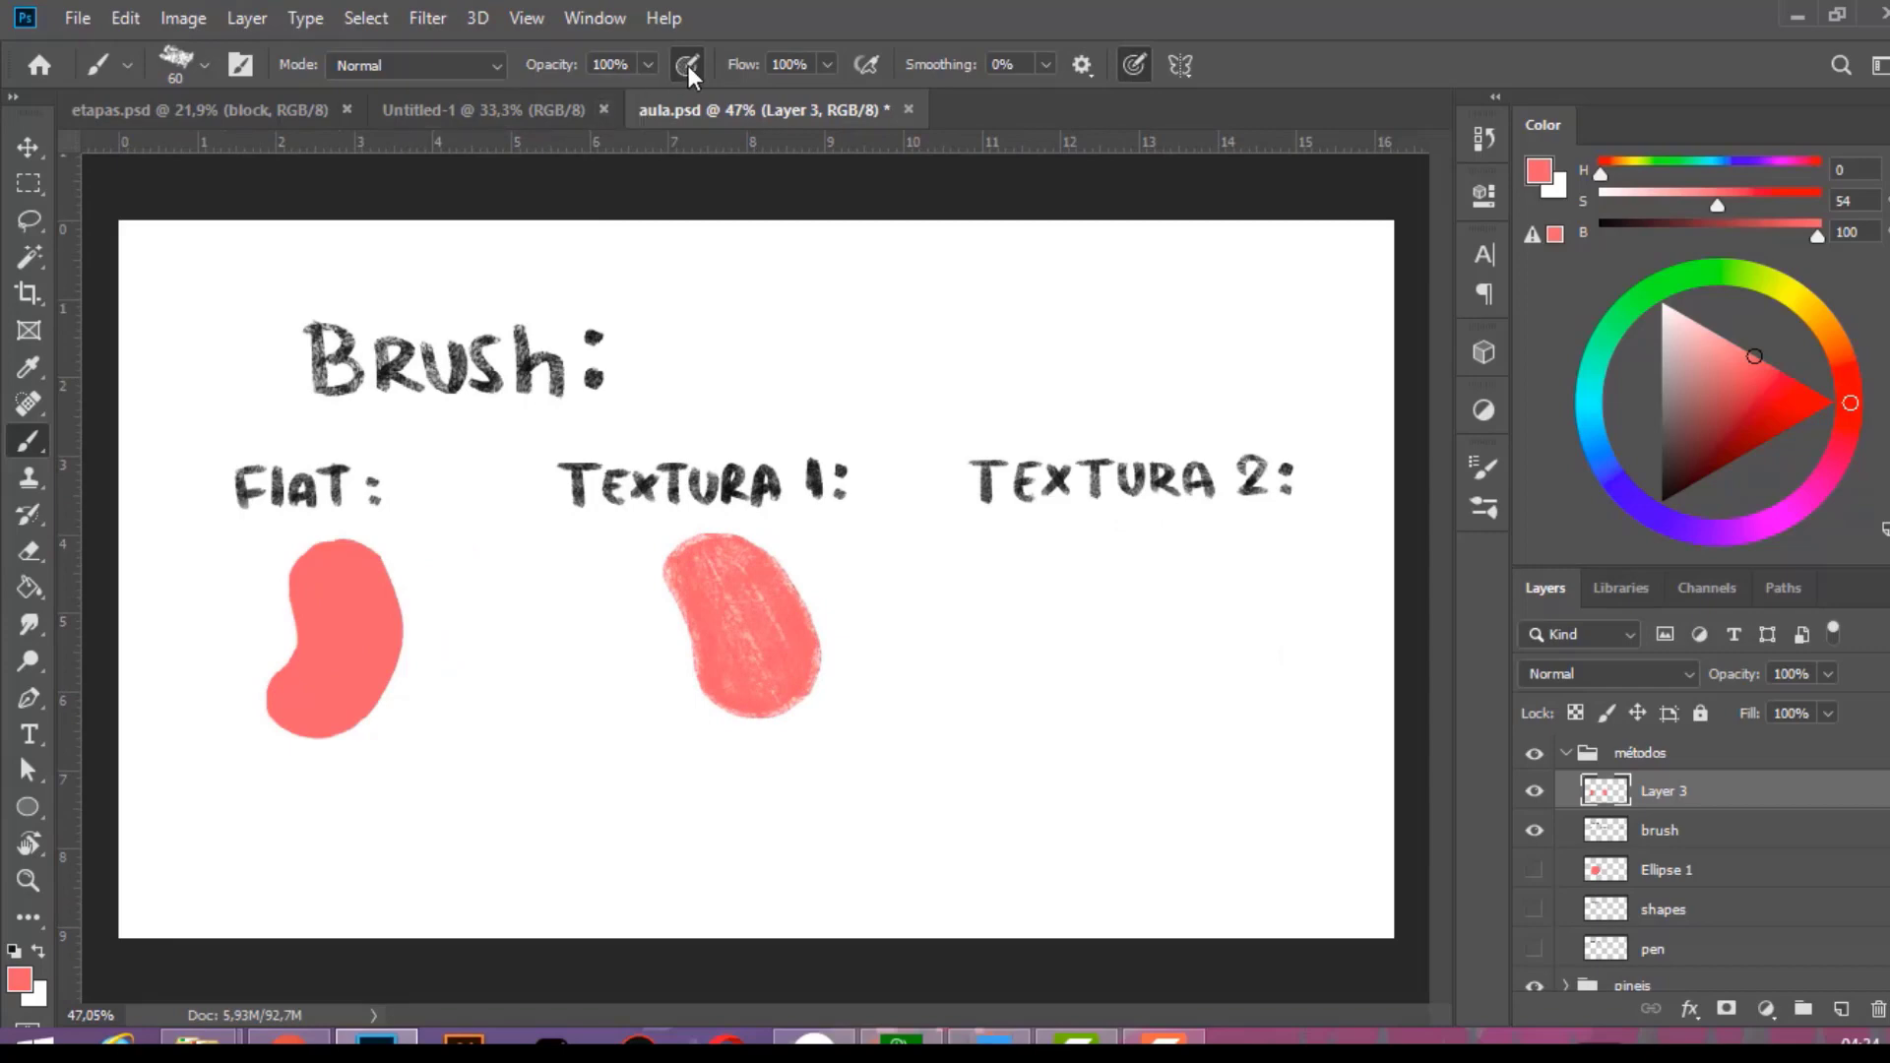
pyautogui.scroll(2, 1073, 524)
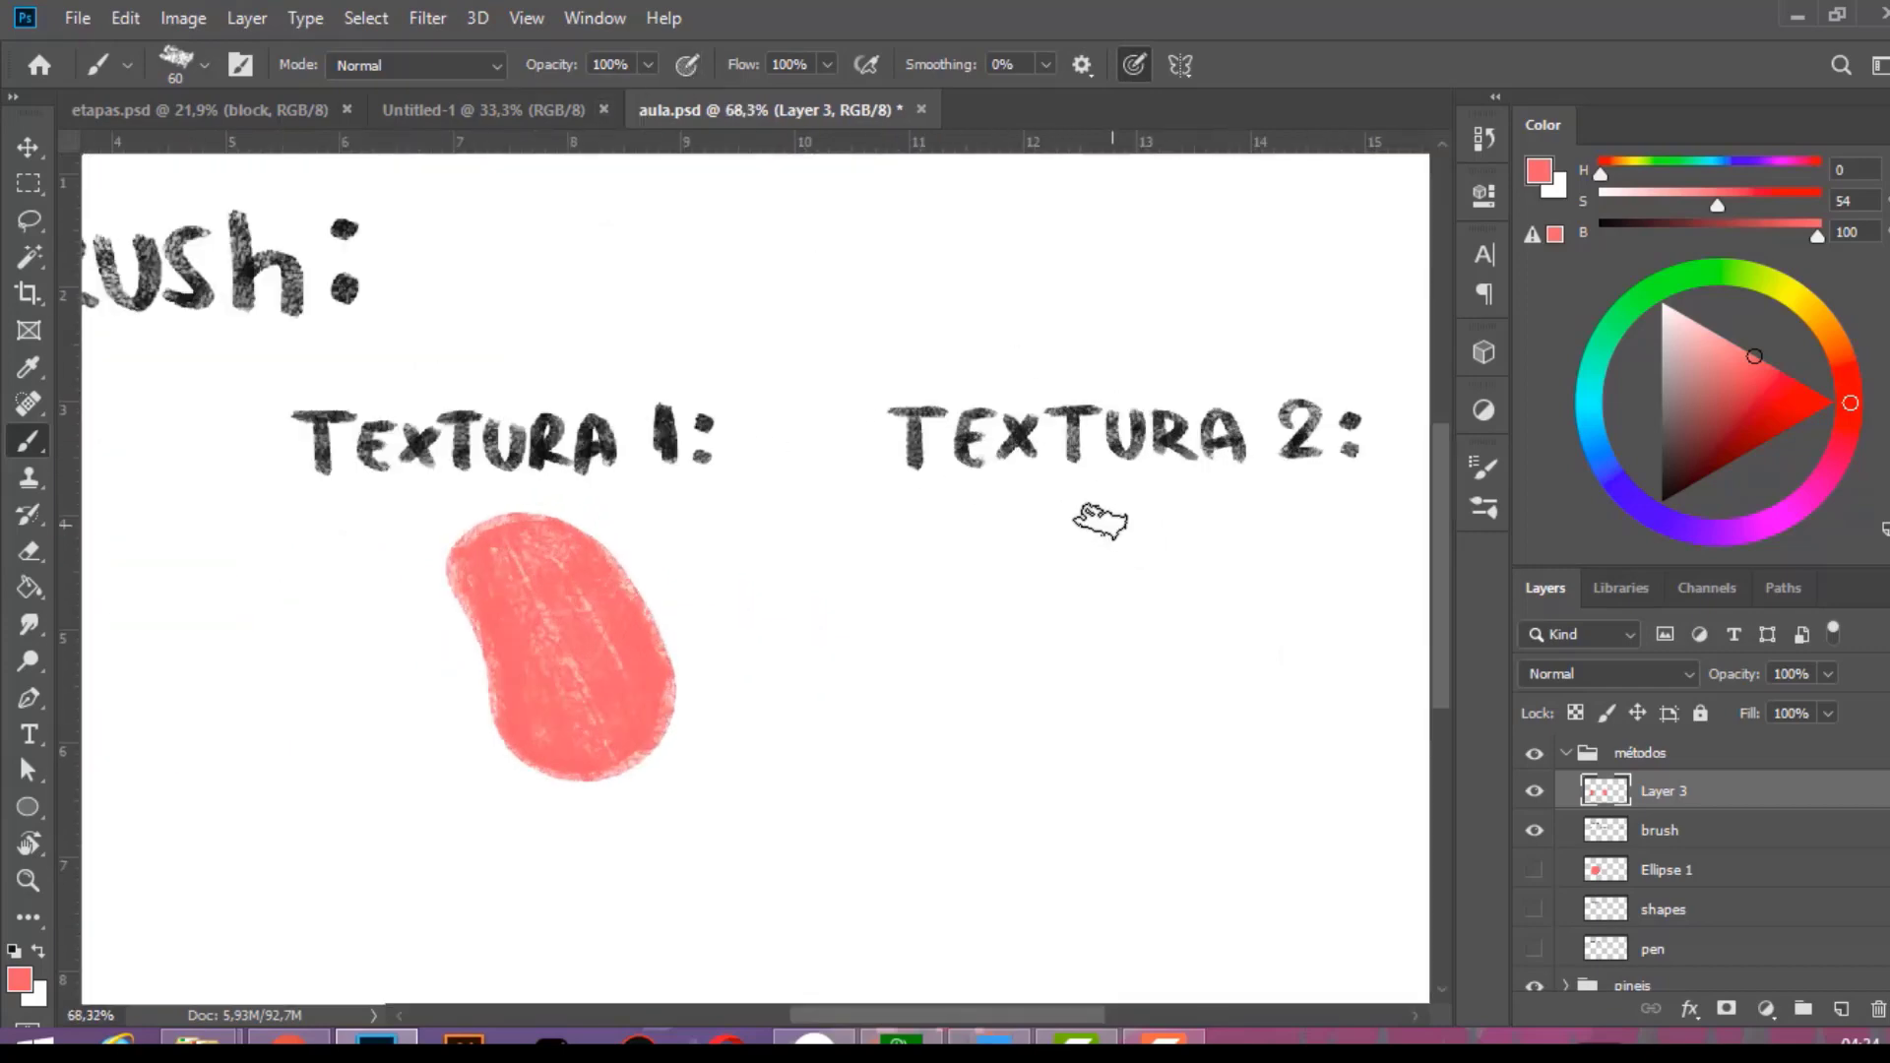
pyautogui.scroll(4, 220, 548)
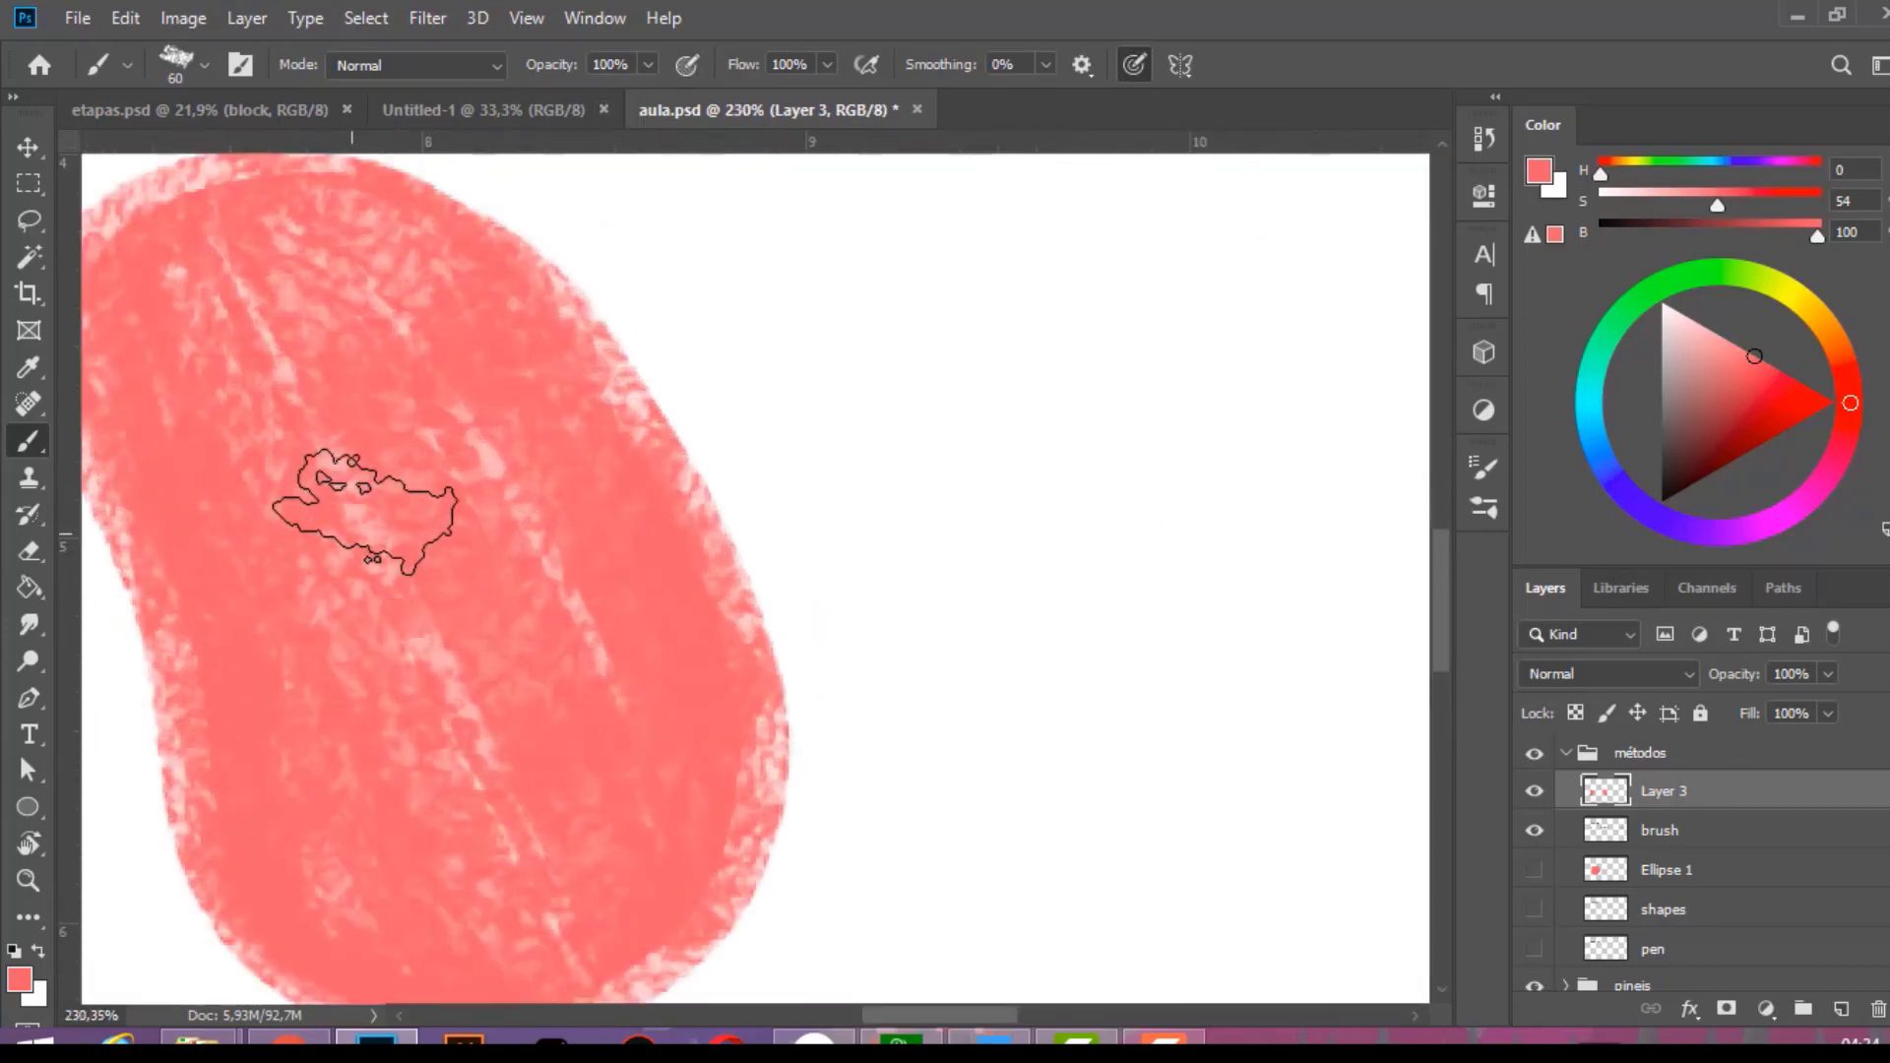
pyautogui.scroll(-5, 359, 506)
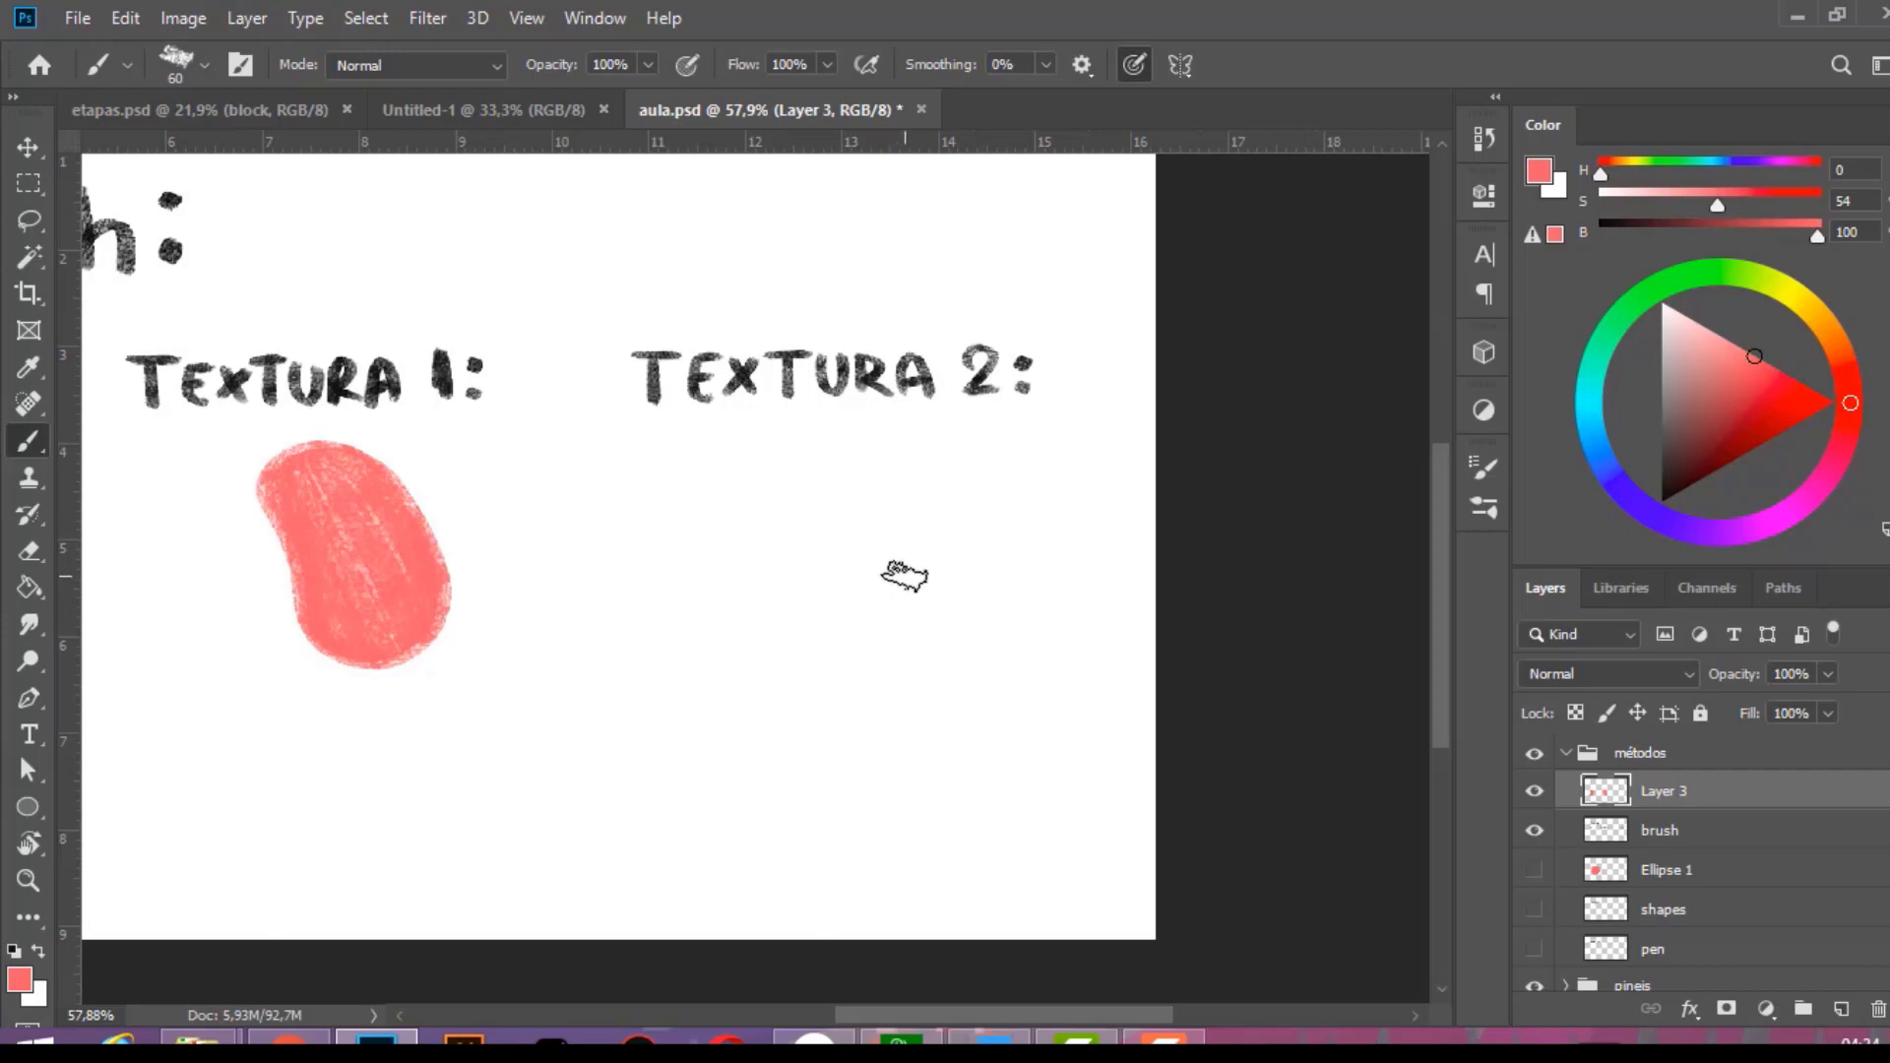
pyautogui.scroll(2, 904, 576)
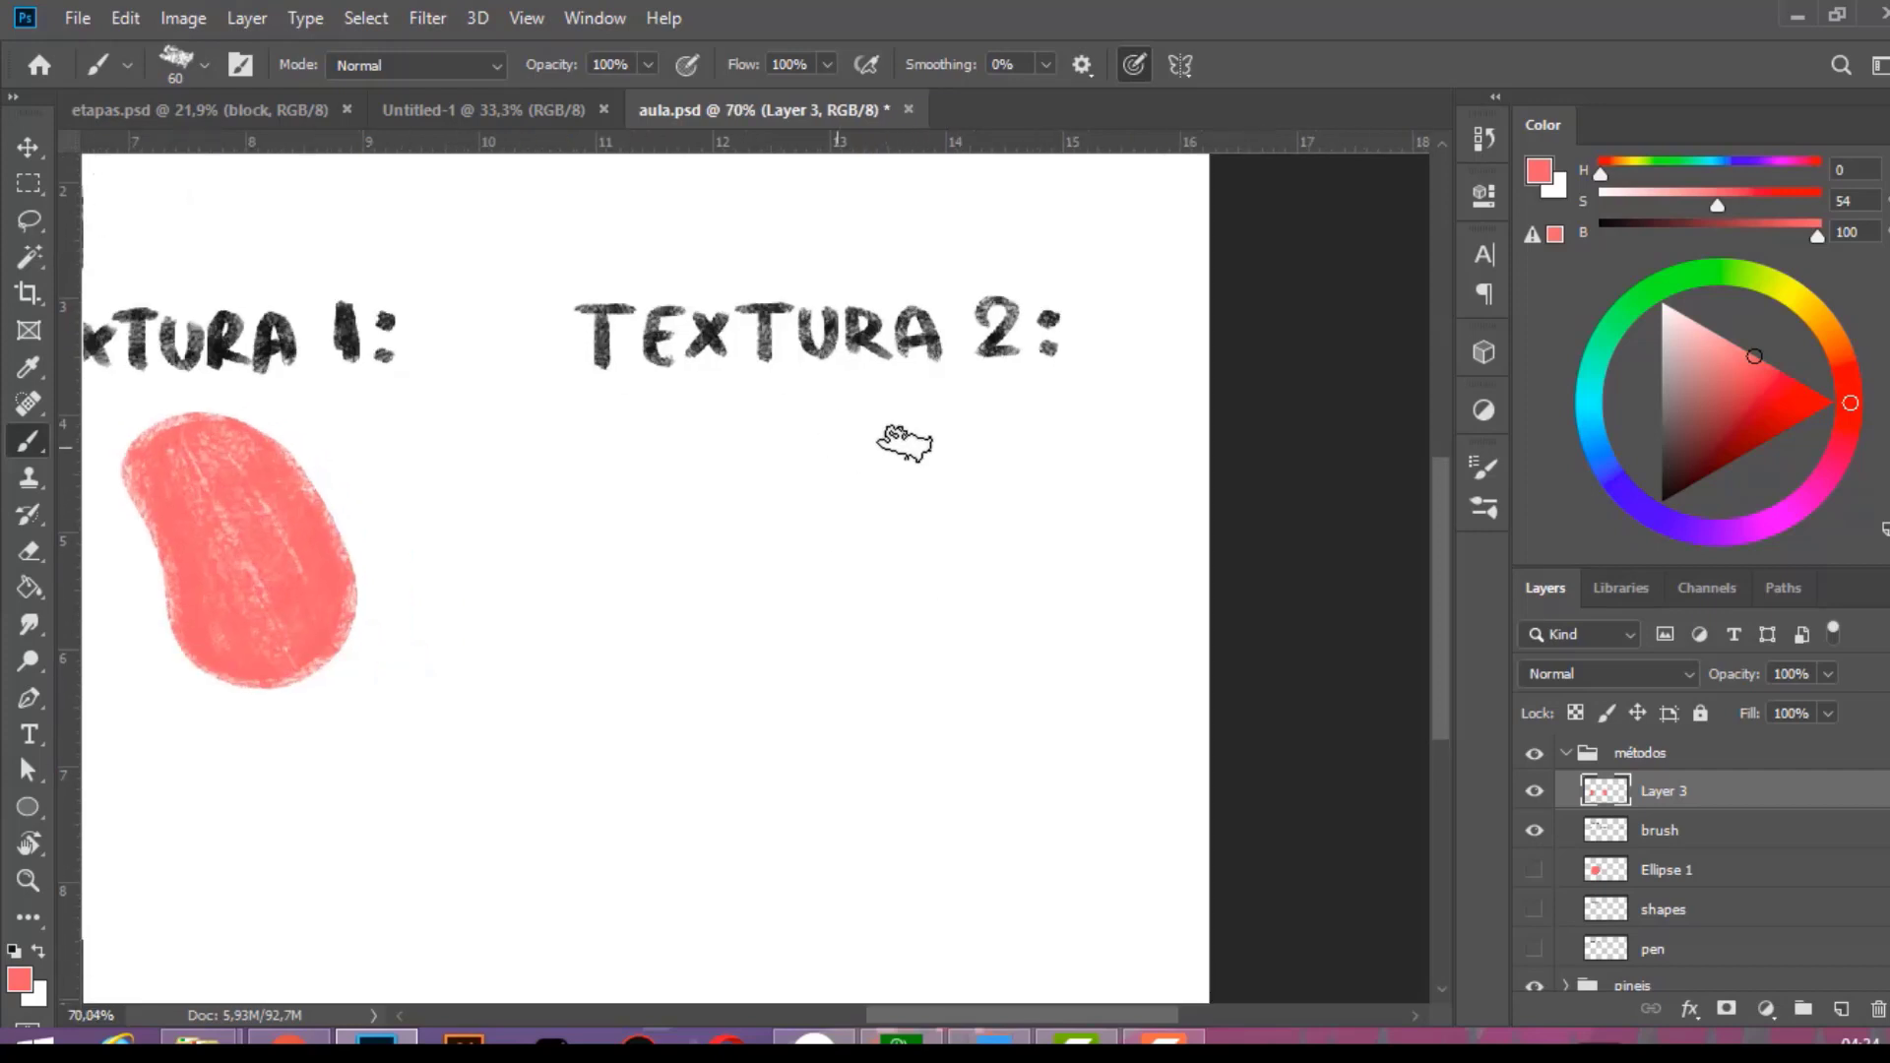
pyautogui.moveTo(895, 434)
pyautogui.mouseDown()
pyautogui.moveTo(779, 474)
pyautogui.moveTo(744, 622)
pyautogui.moveTo(934, 614)
pyautogui.moveTo(887, 428)
pyautogui.moveTo(758, 507)
pyautogui.moveTo(874, 685)
pyautogui.moveTo(873, 428)
pyautogui.mouseUp()
pyautogui.hotkey('ctrl', 'z')
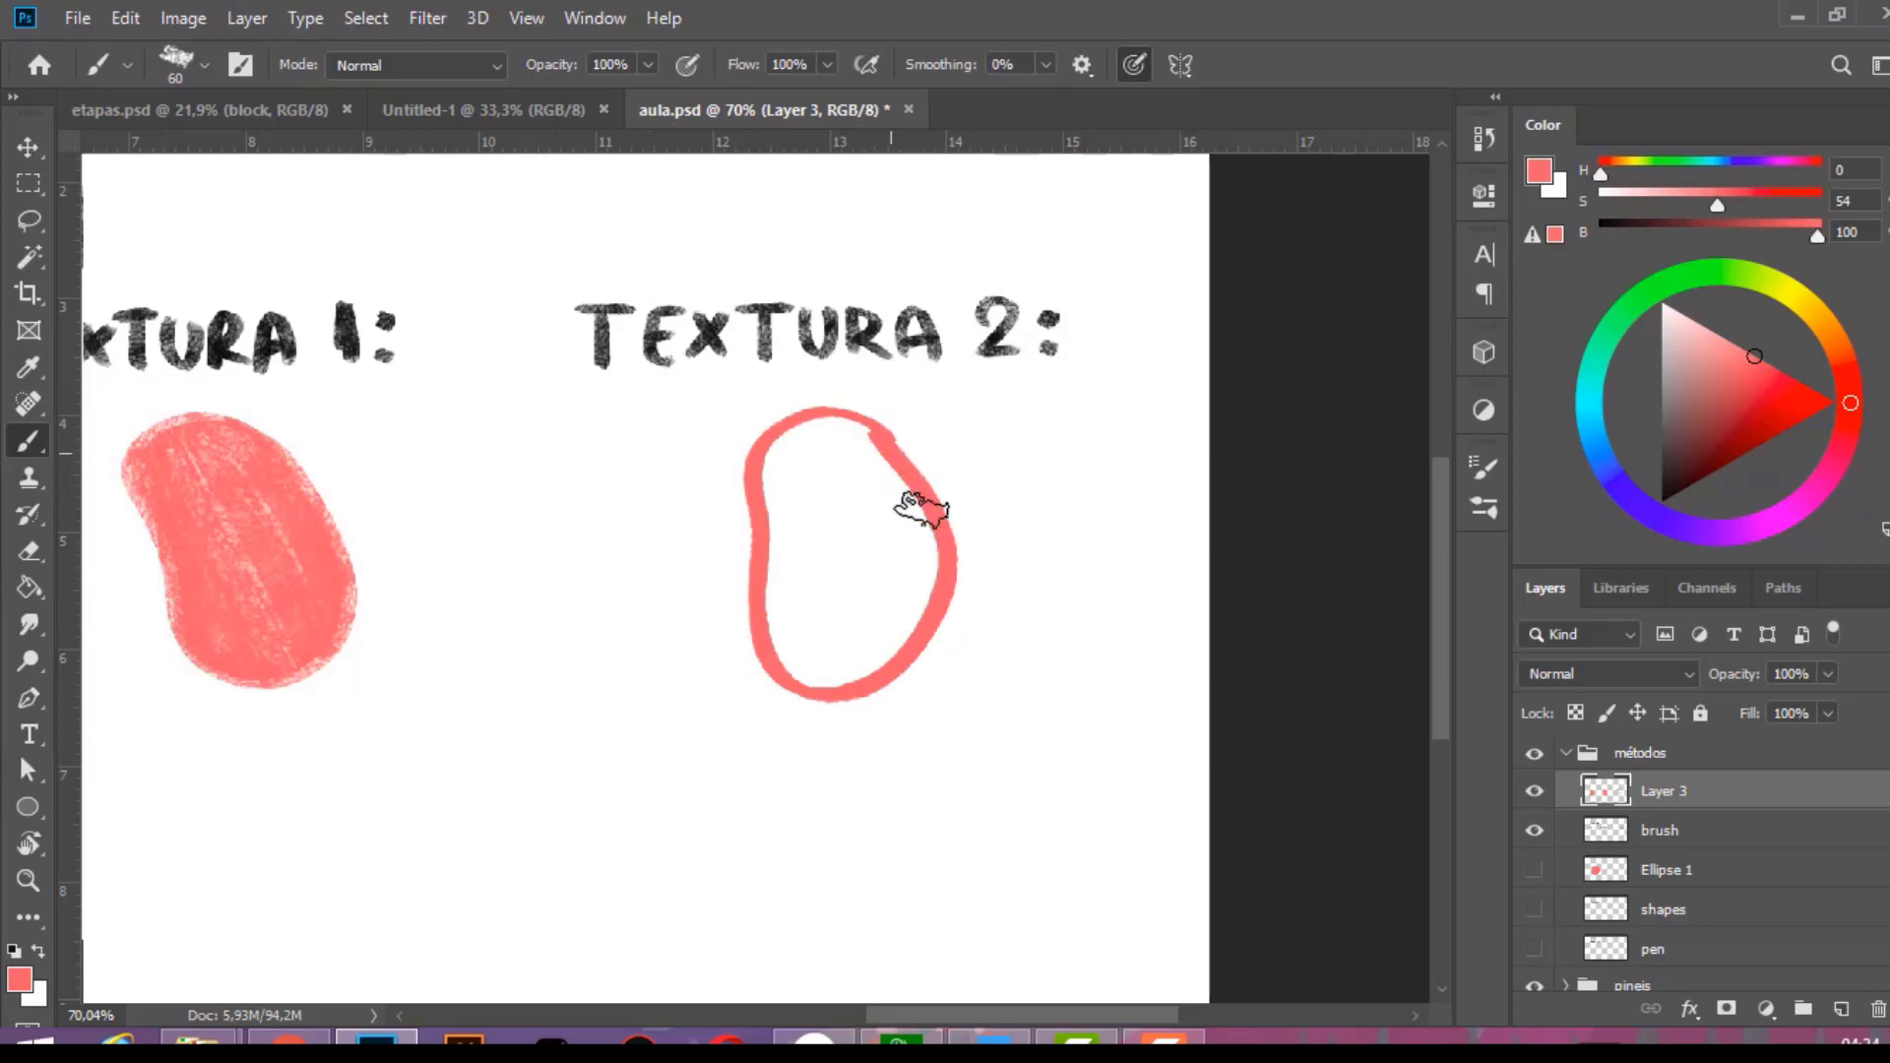
# Select the interior of the TEXTURA 2 outline with the Magic Wand and expand the selection slightly into the outline.
pyautogui.press('w')
pyautogui.click(841, 535)
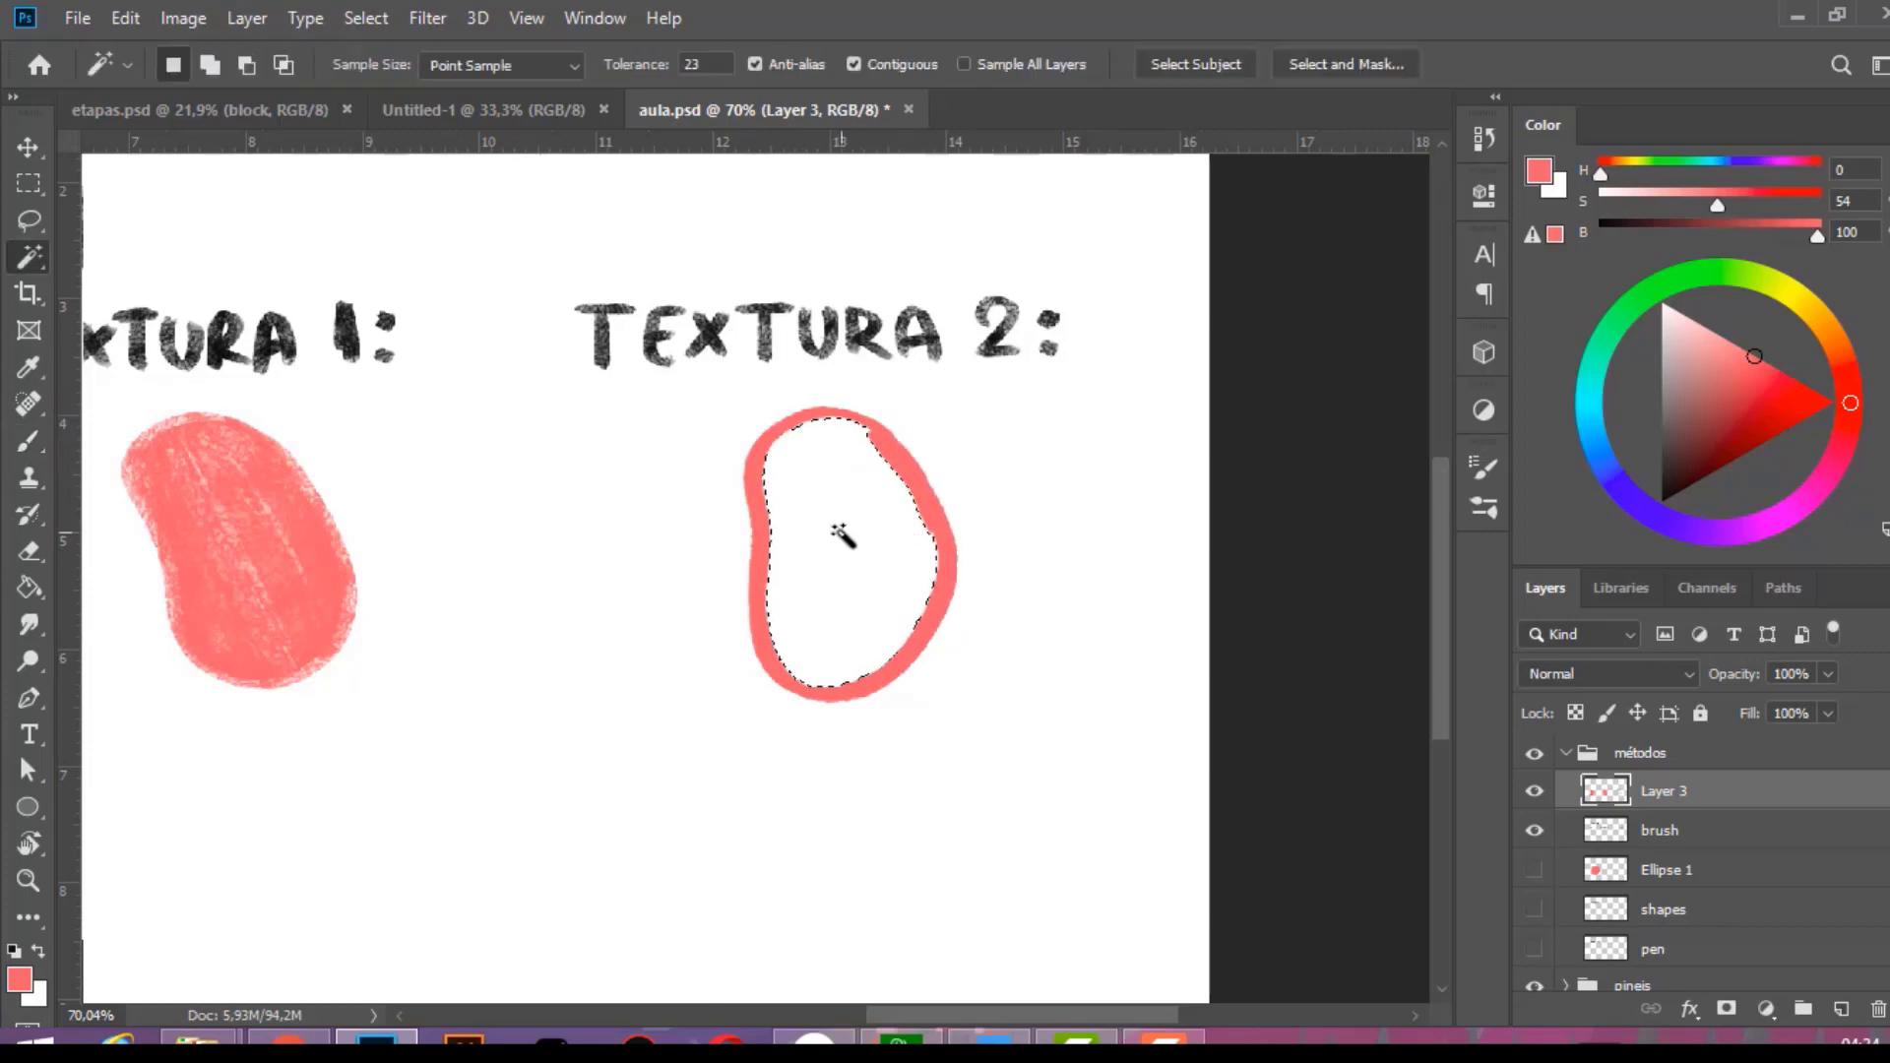
pyautogui.press('Return')
pyautogui.click(891, 521)
pyautogui.hotkey('alt', 's')
pyautogui.press('m')
pyautogui.press('e')
pyautogui.press('Return')
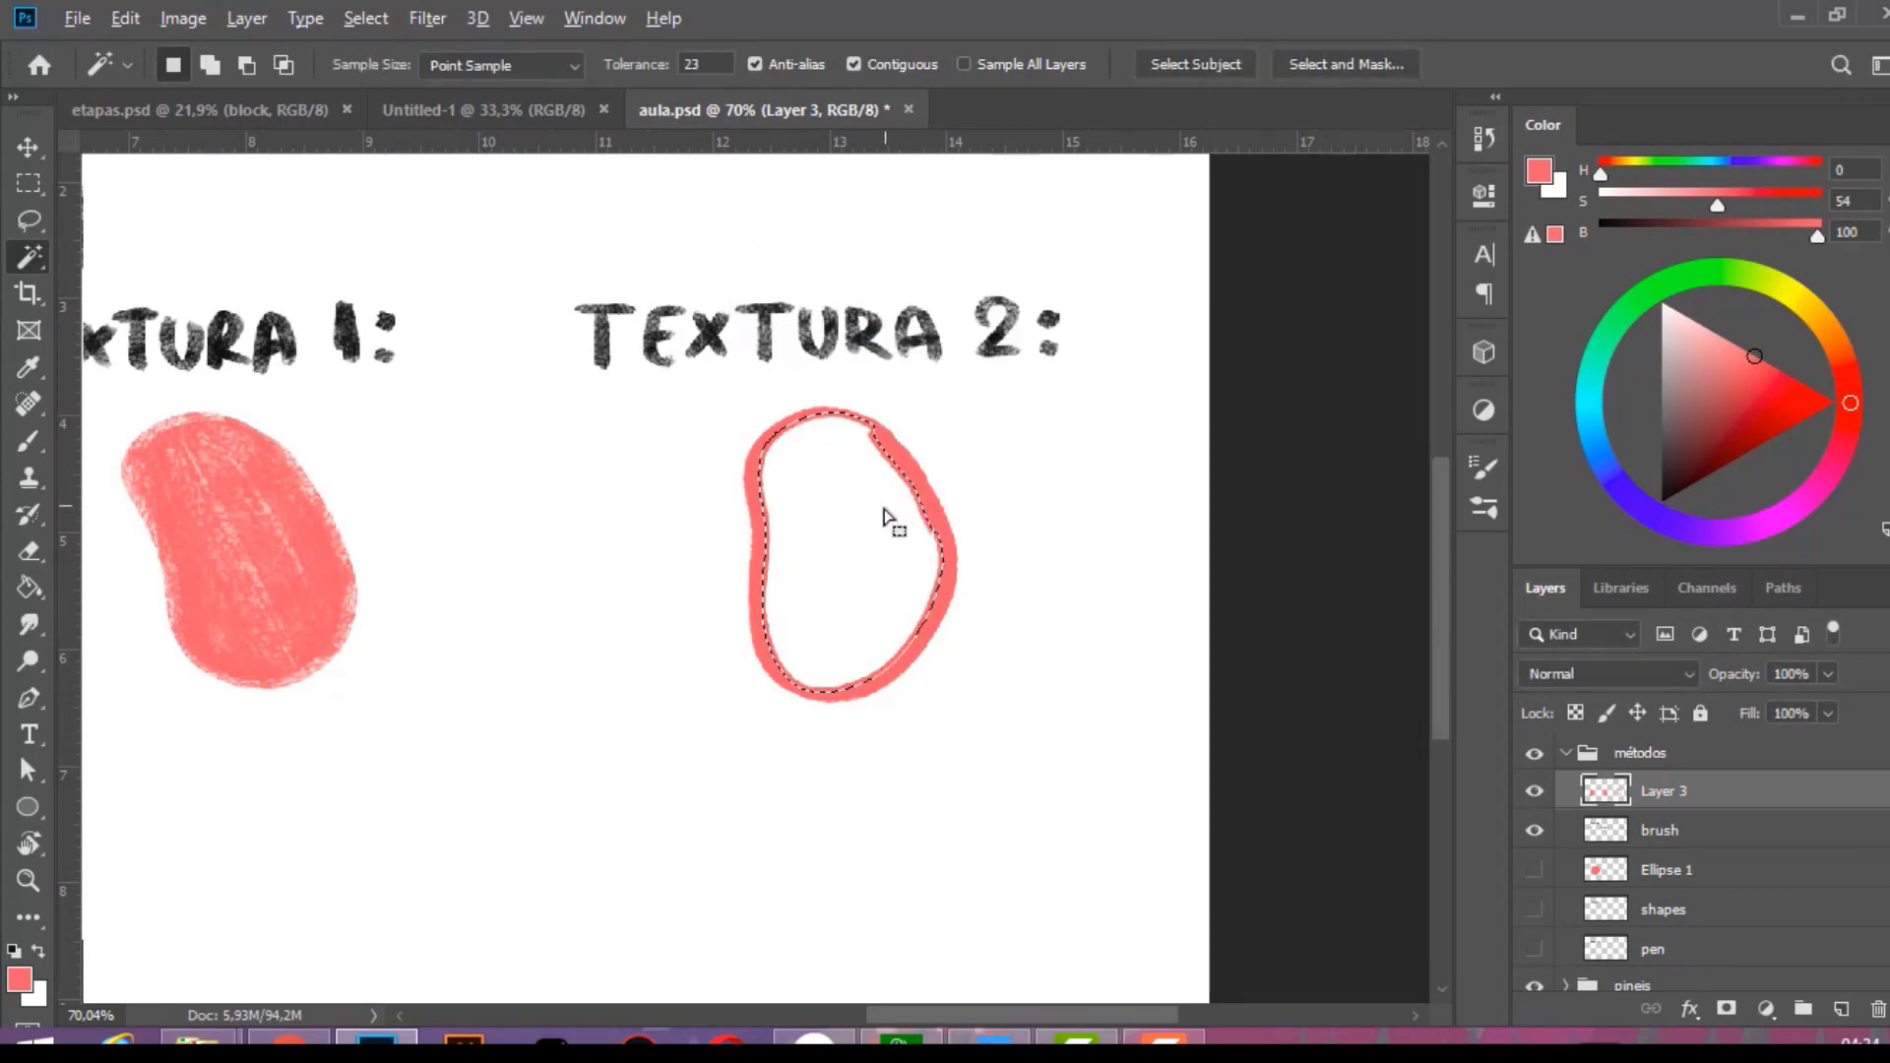
# Fill the selected TEXTURA 2 interior with solid salmon using the Paint Bucket, and clear the selection.
pyautogui.press('g')
pyautogui.click(900, 524)
pyautogui.press('l')
pyautogui.hotkey('ctrl', 'd')
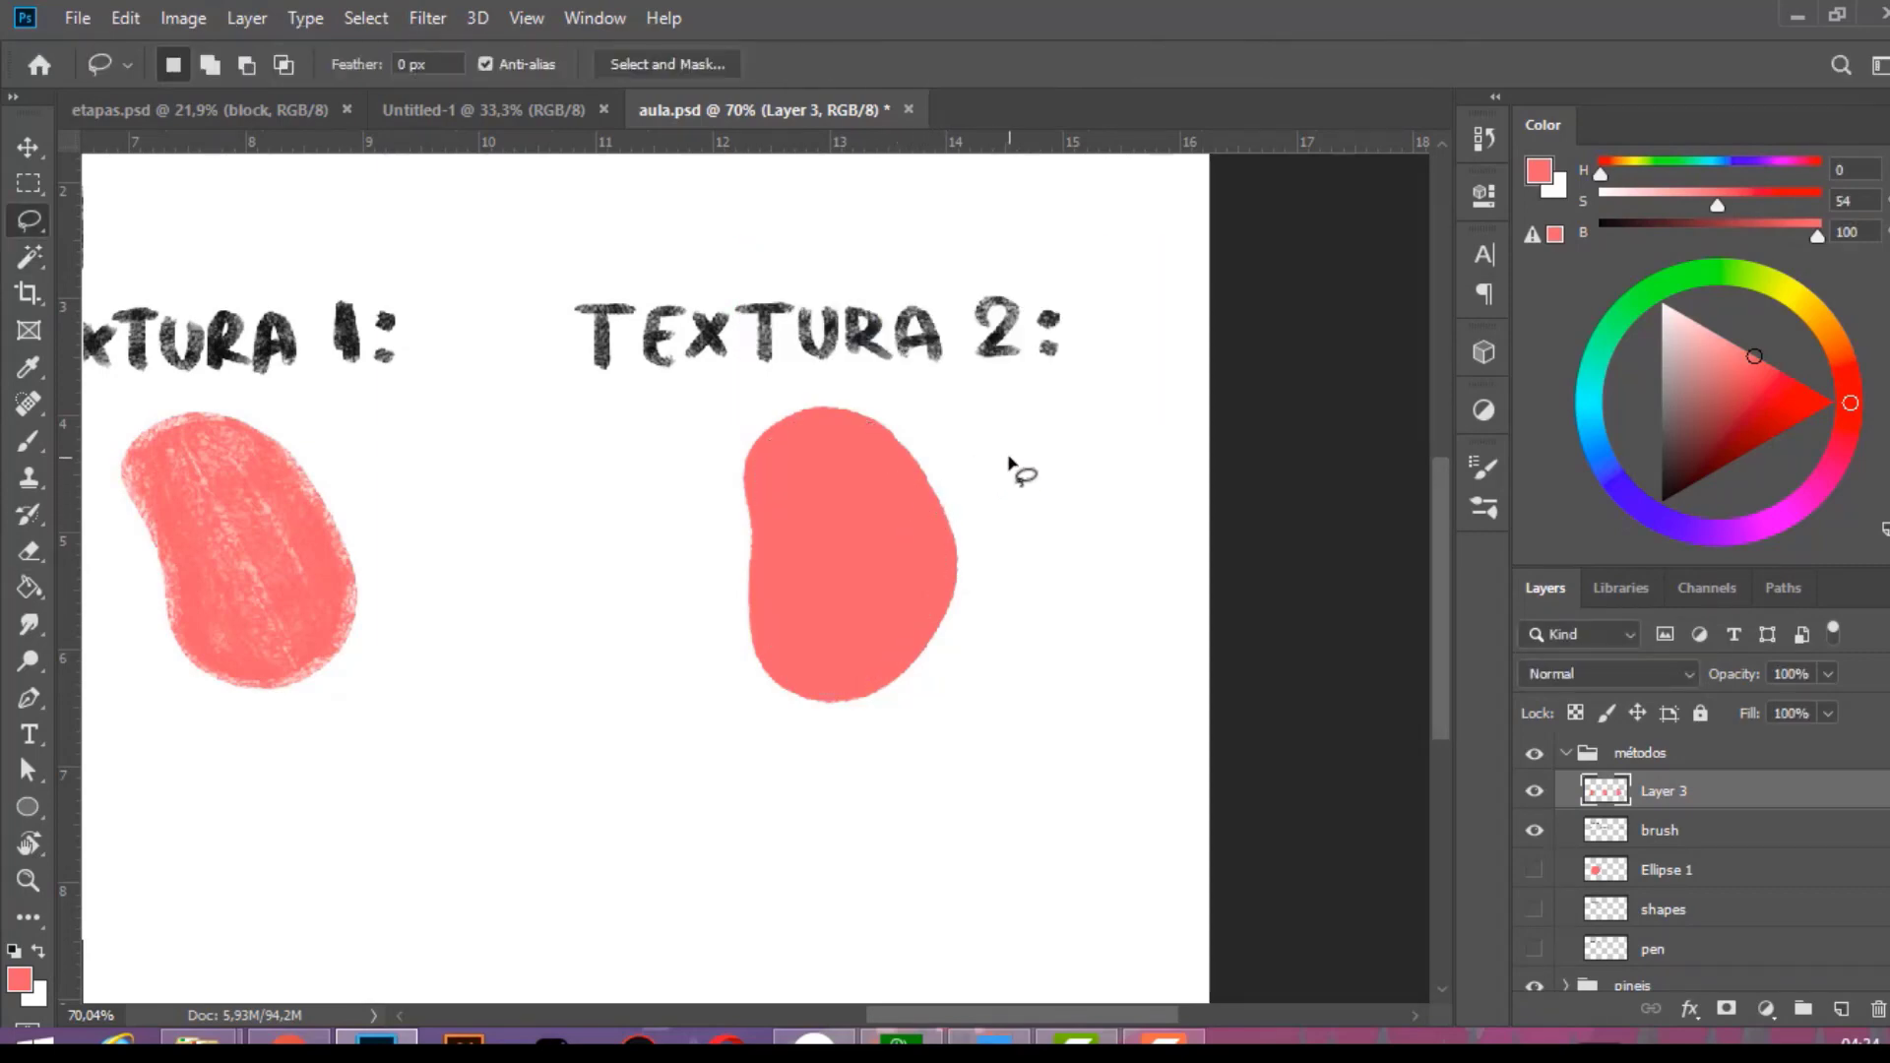
# Add a new layer above Layer 3, clip it to Layer 3, and switch to the Brush tool.
pyautogui.click(1843, 1009)
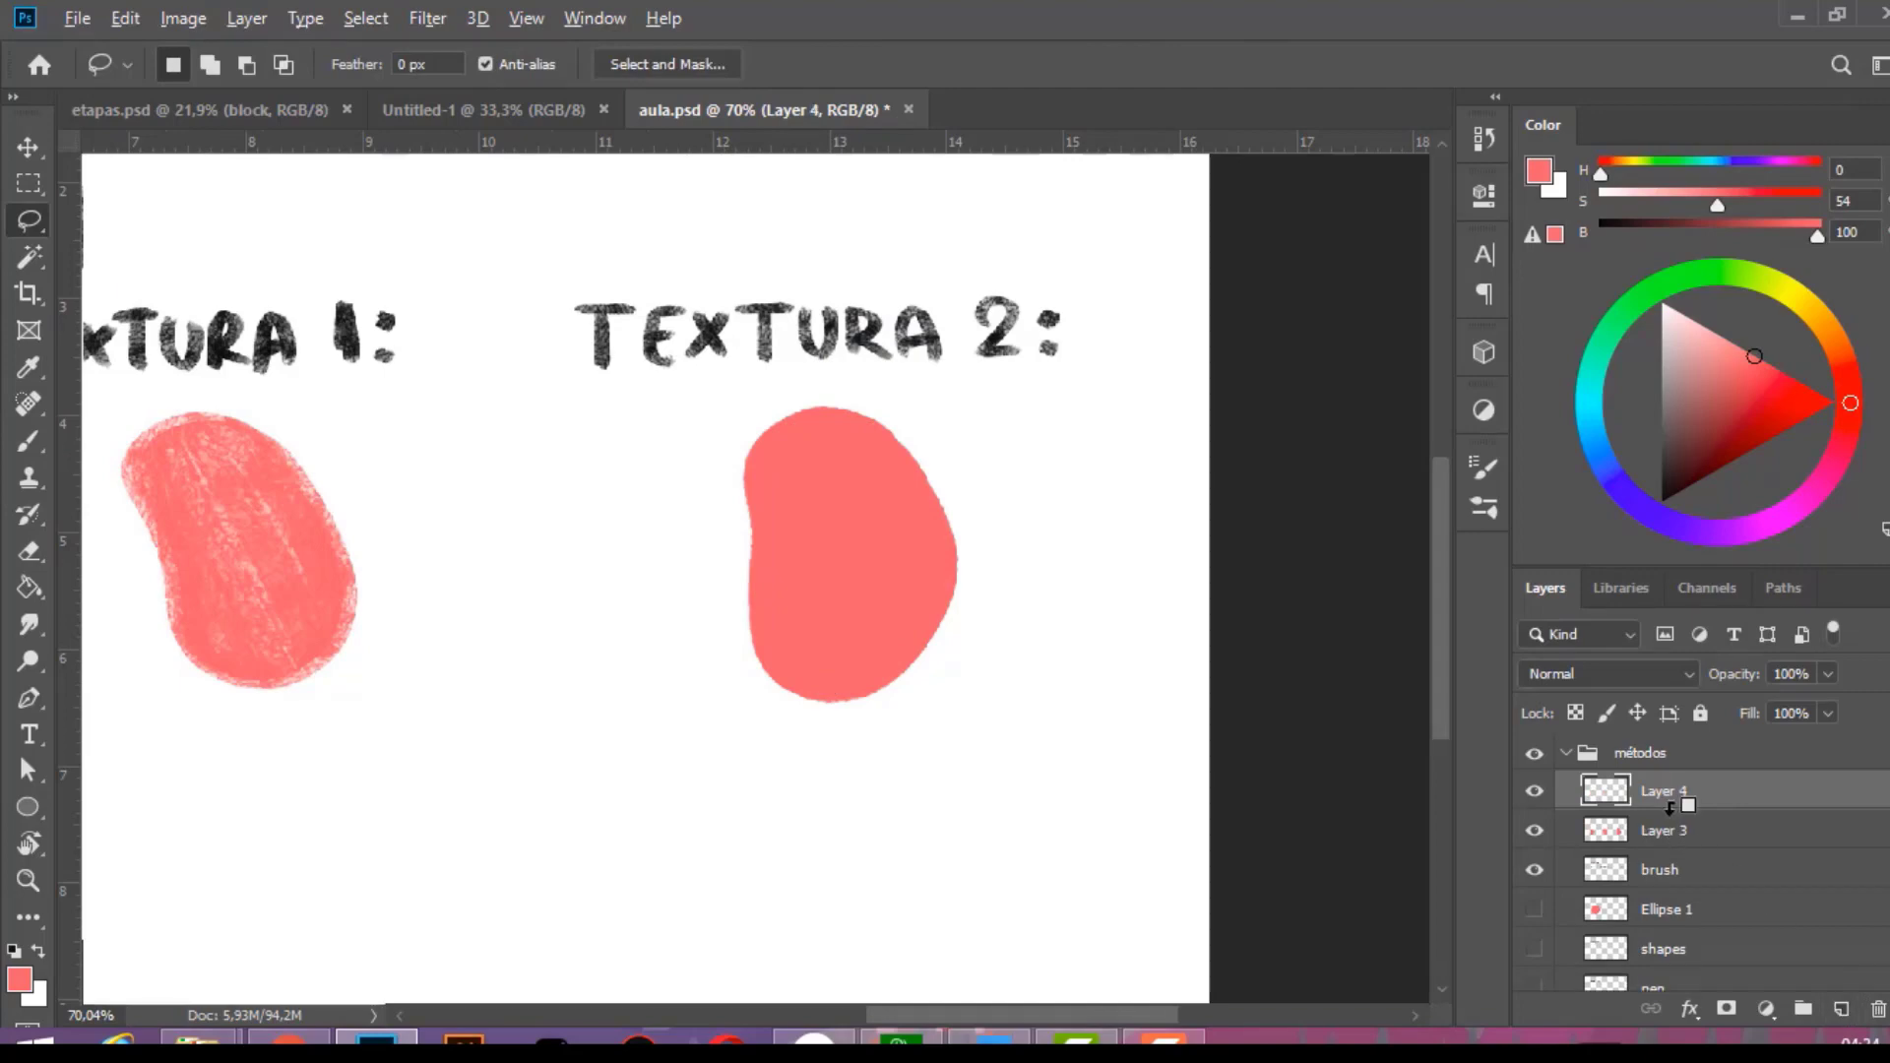
pyautogui.keyDown('alt'); pyautogui.click(1685, 809); pyautogui.keyUp('alt')
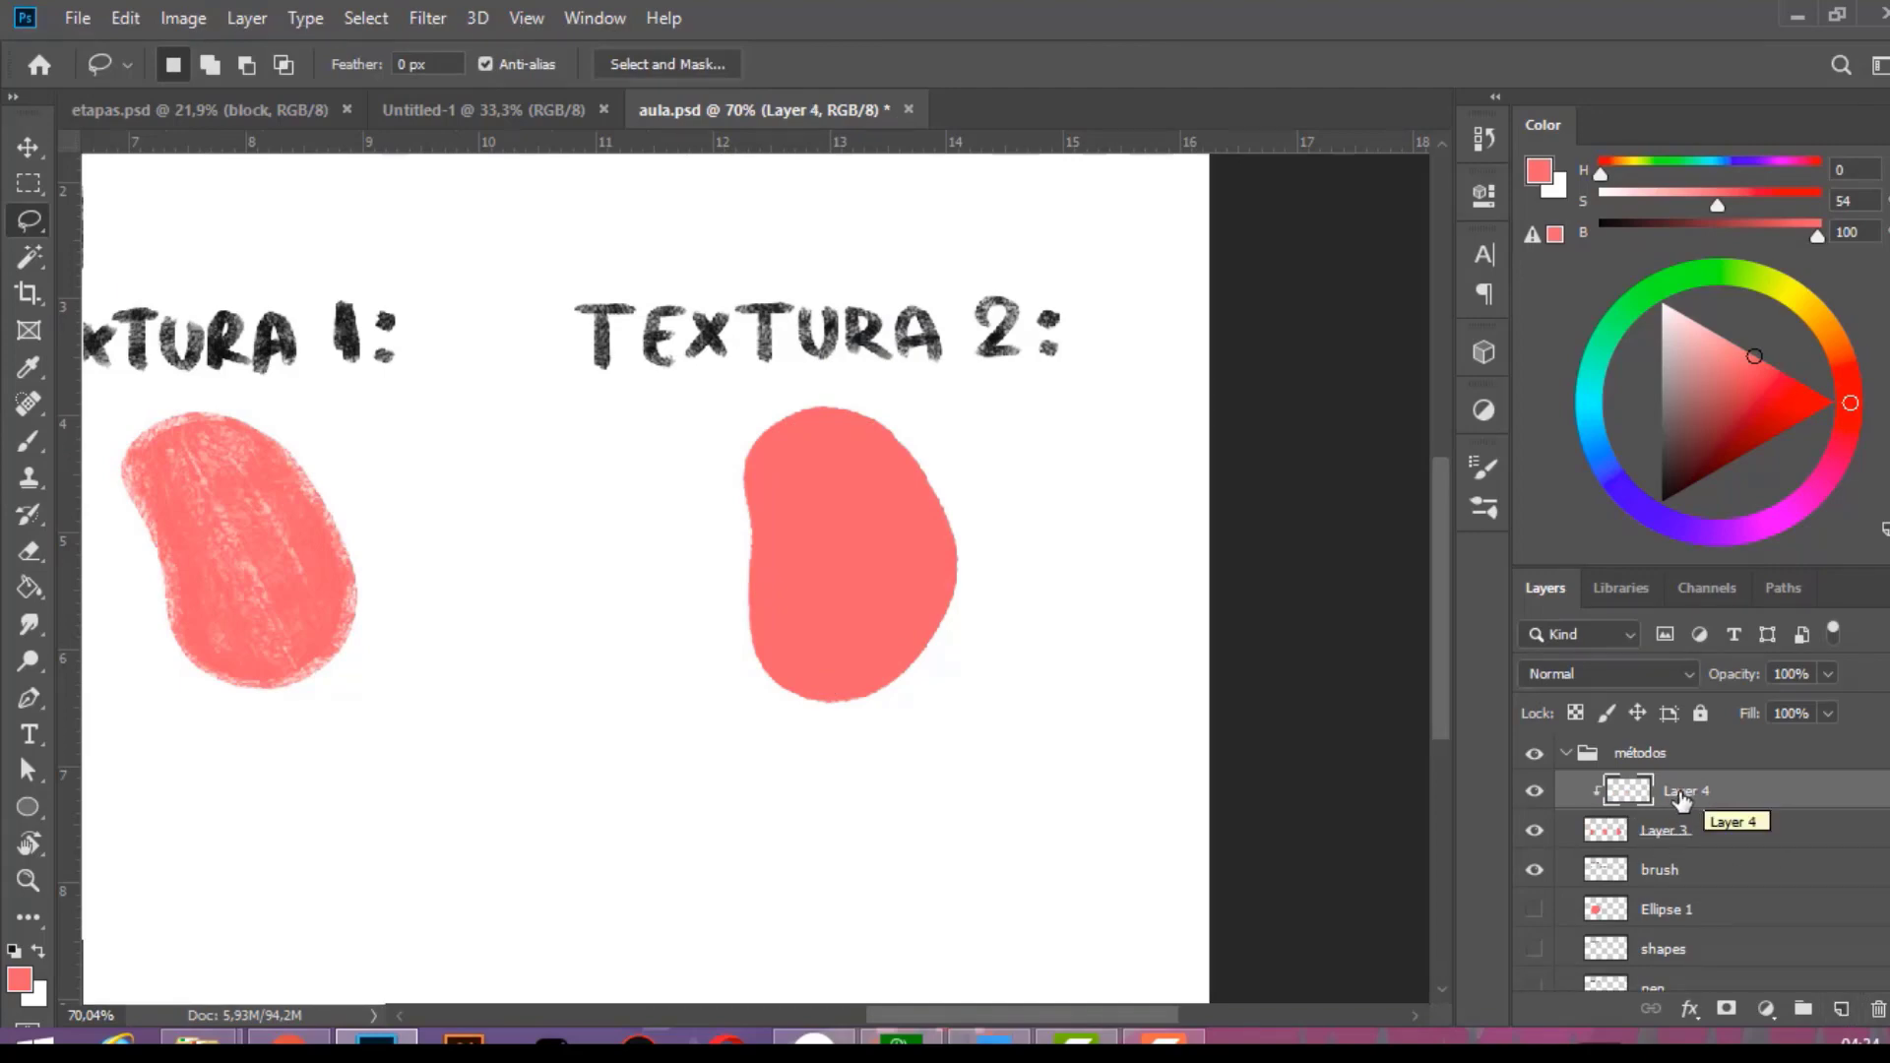
pyautogui.press('b')
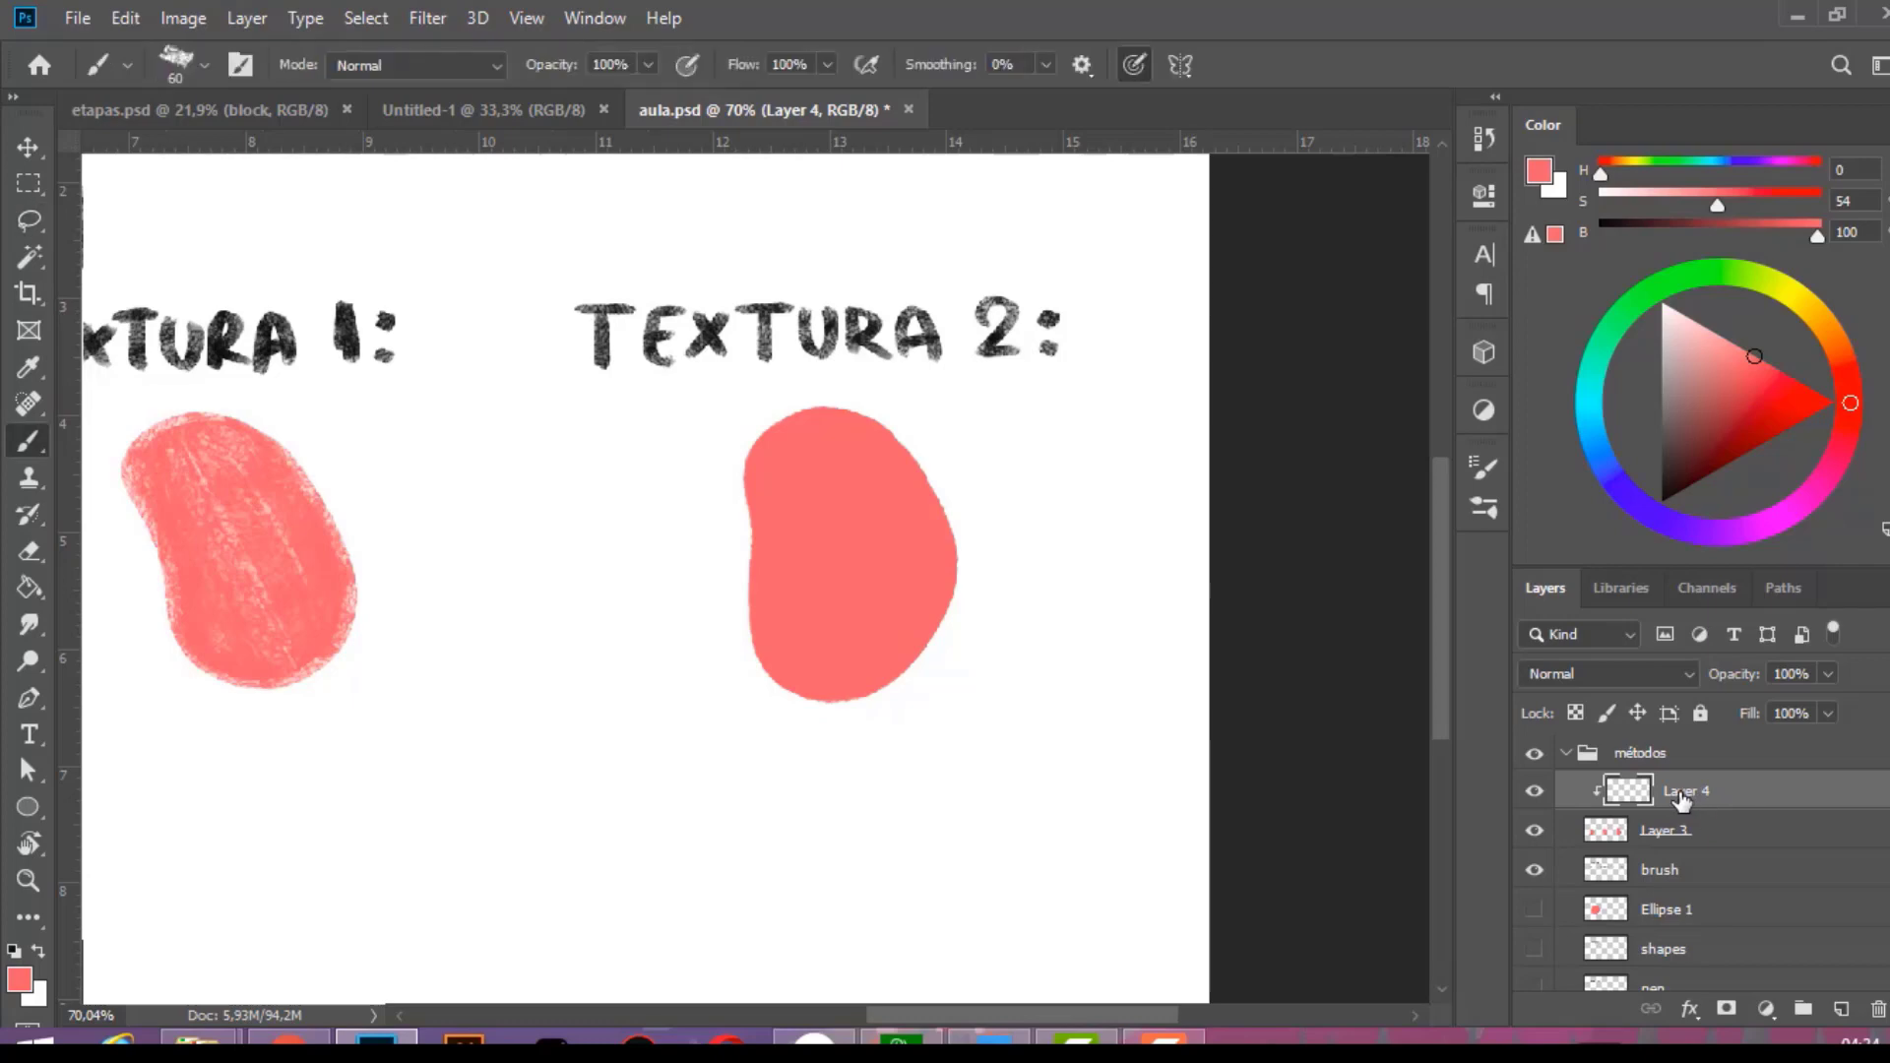
# Set the foreground colour to the darker red ea5959.
pyautogui.click(20, 980)
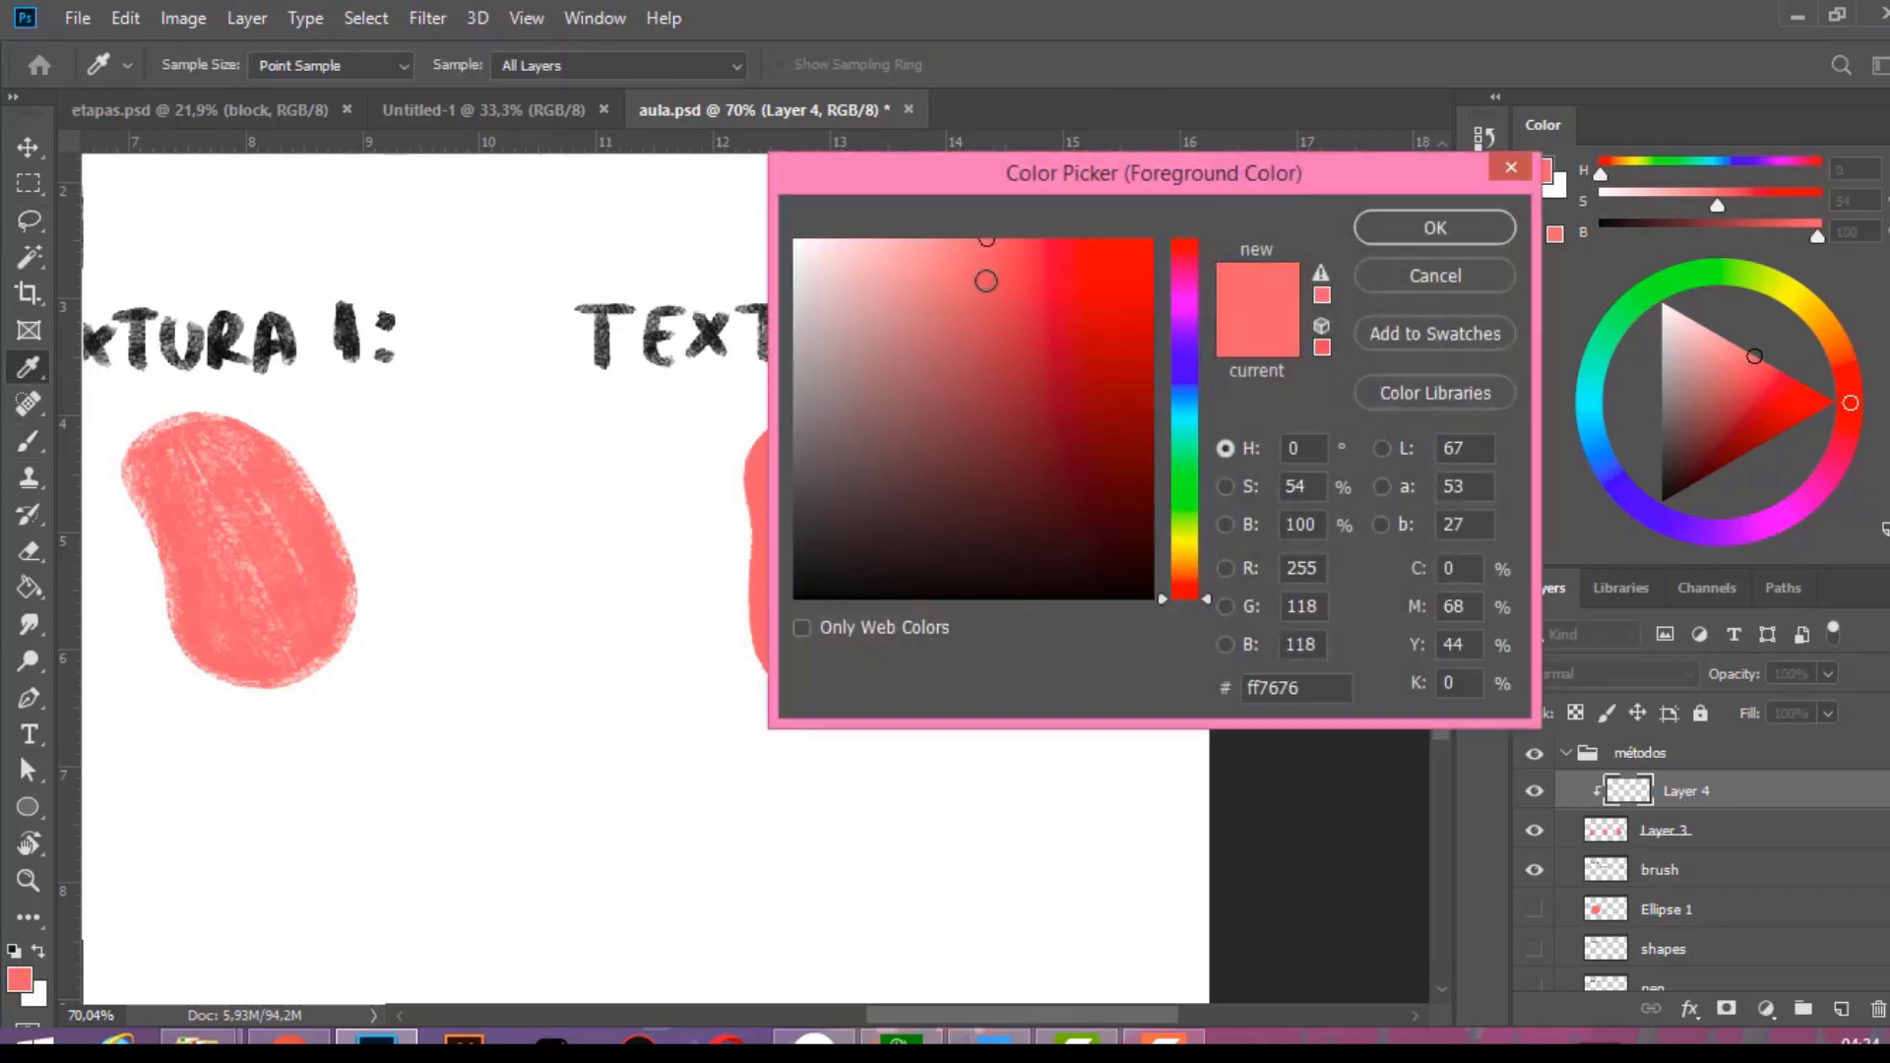
pyautogui.click(1017, 269)
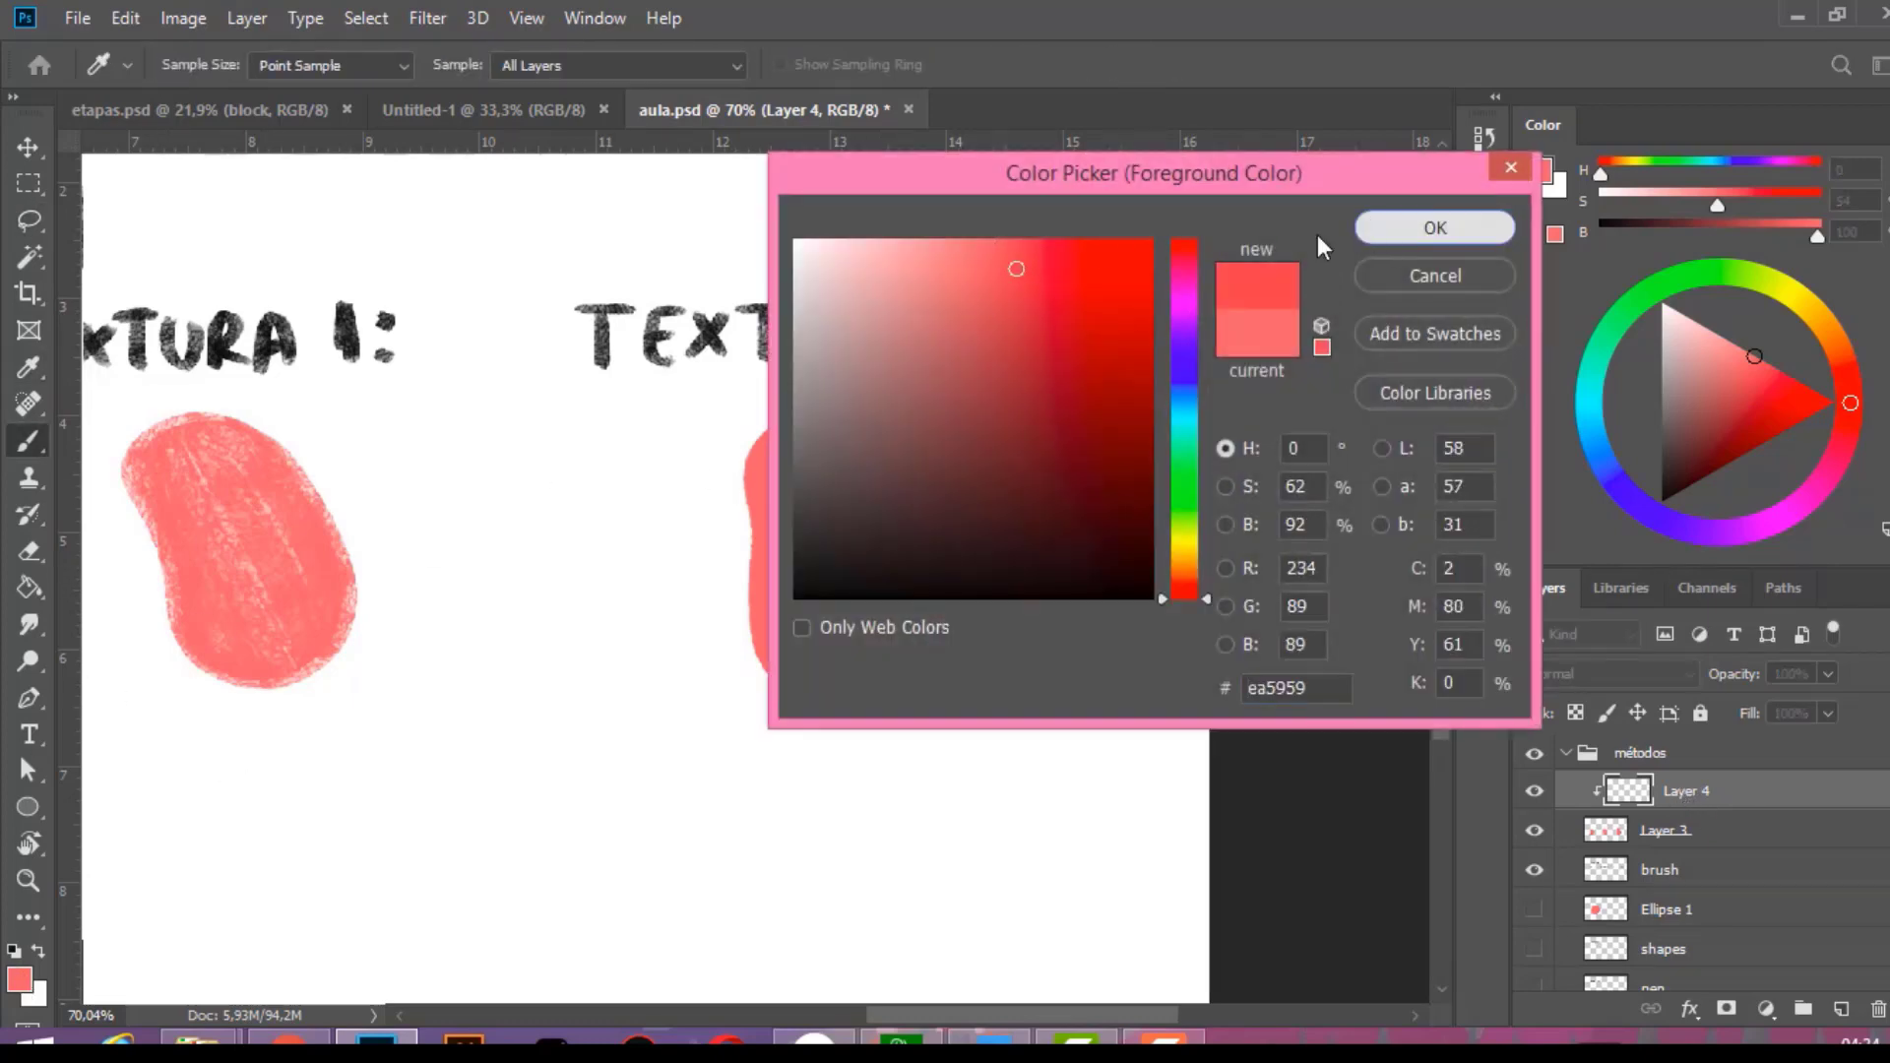
pyautogui.click(1370, 228)
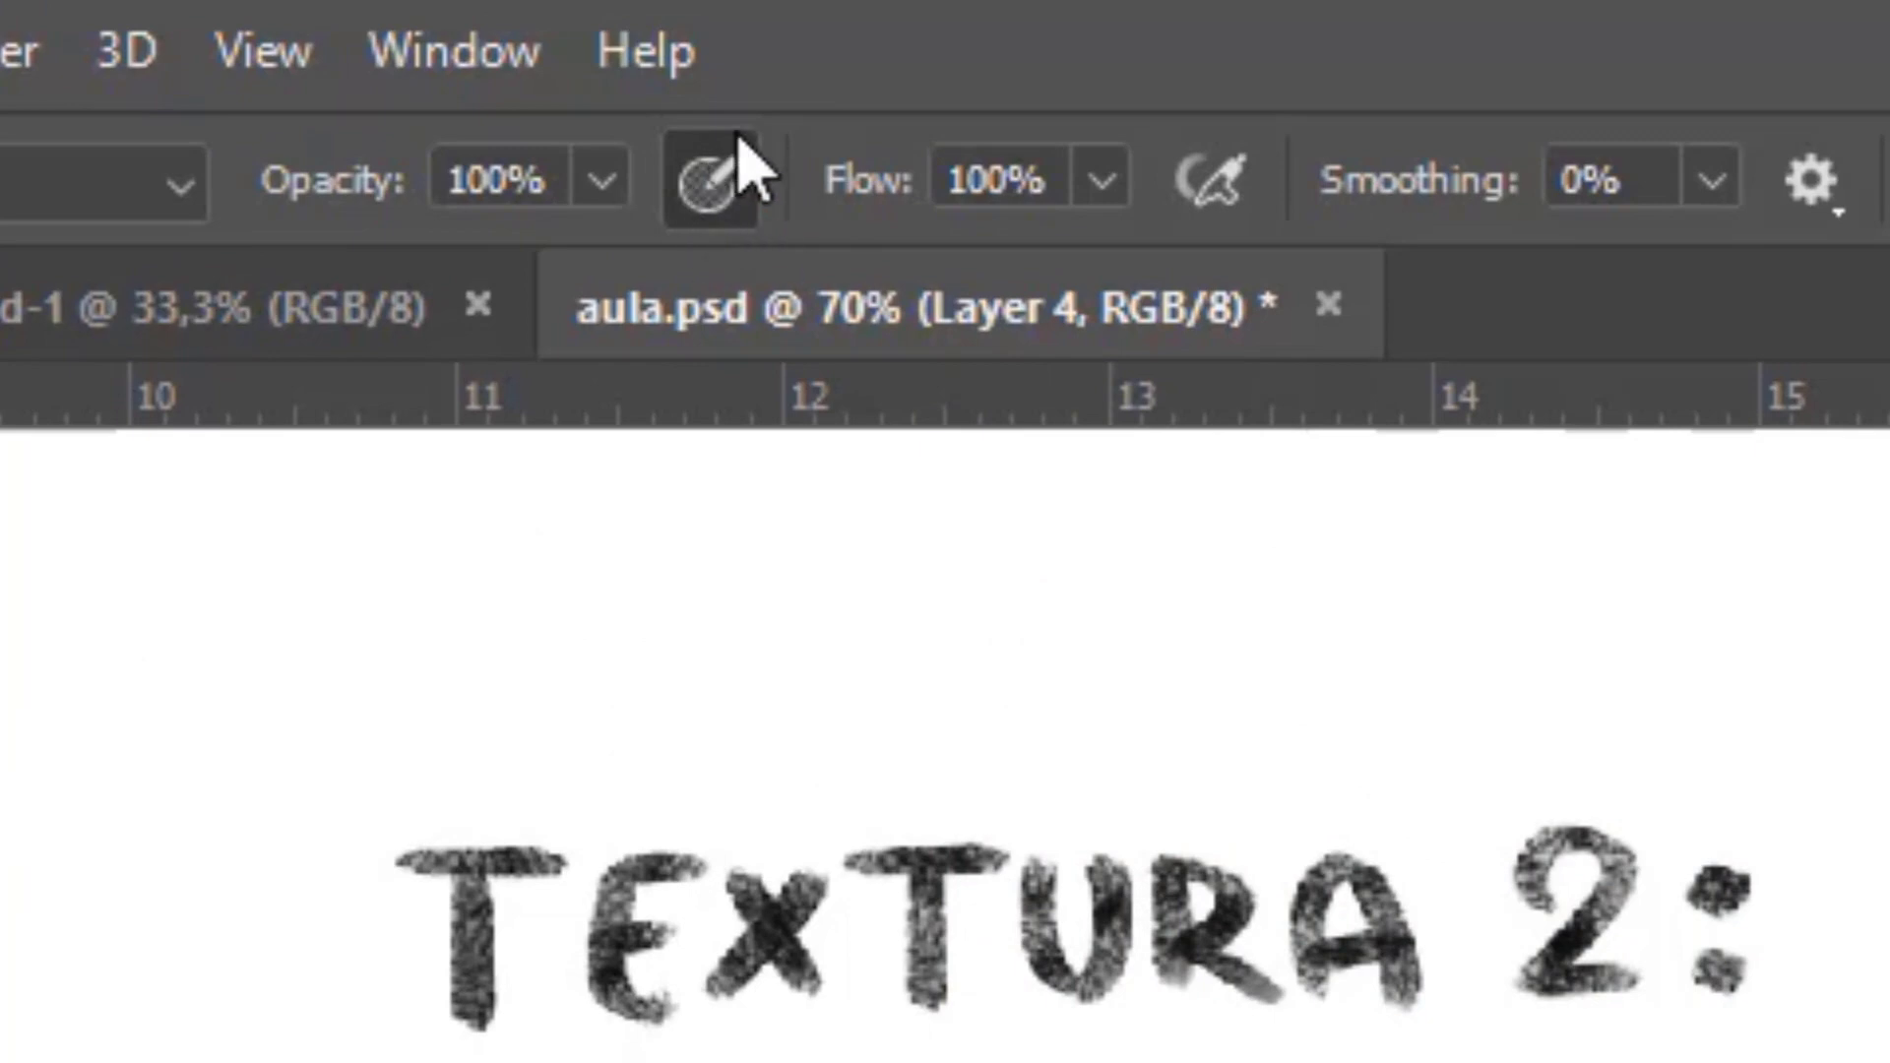
# Turn on pressure-controlled opacity, lower the brush flow to 58%, and enlarge the textured brush to size 200.
pyautogui.click(1105, 192)
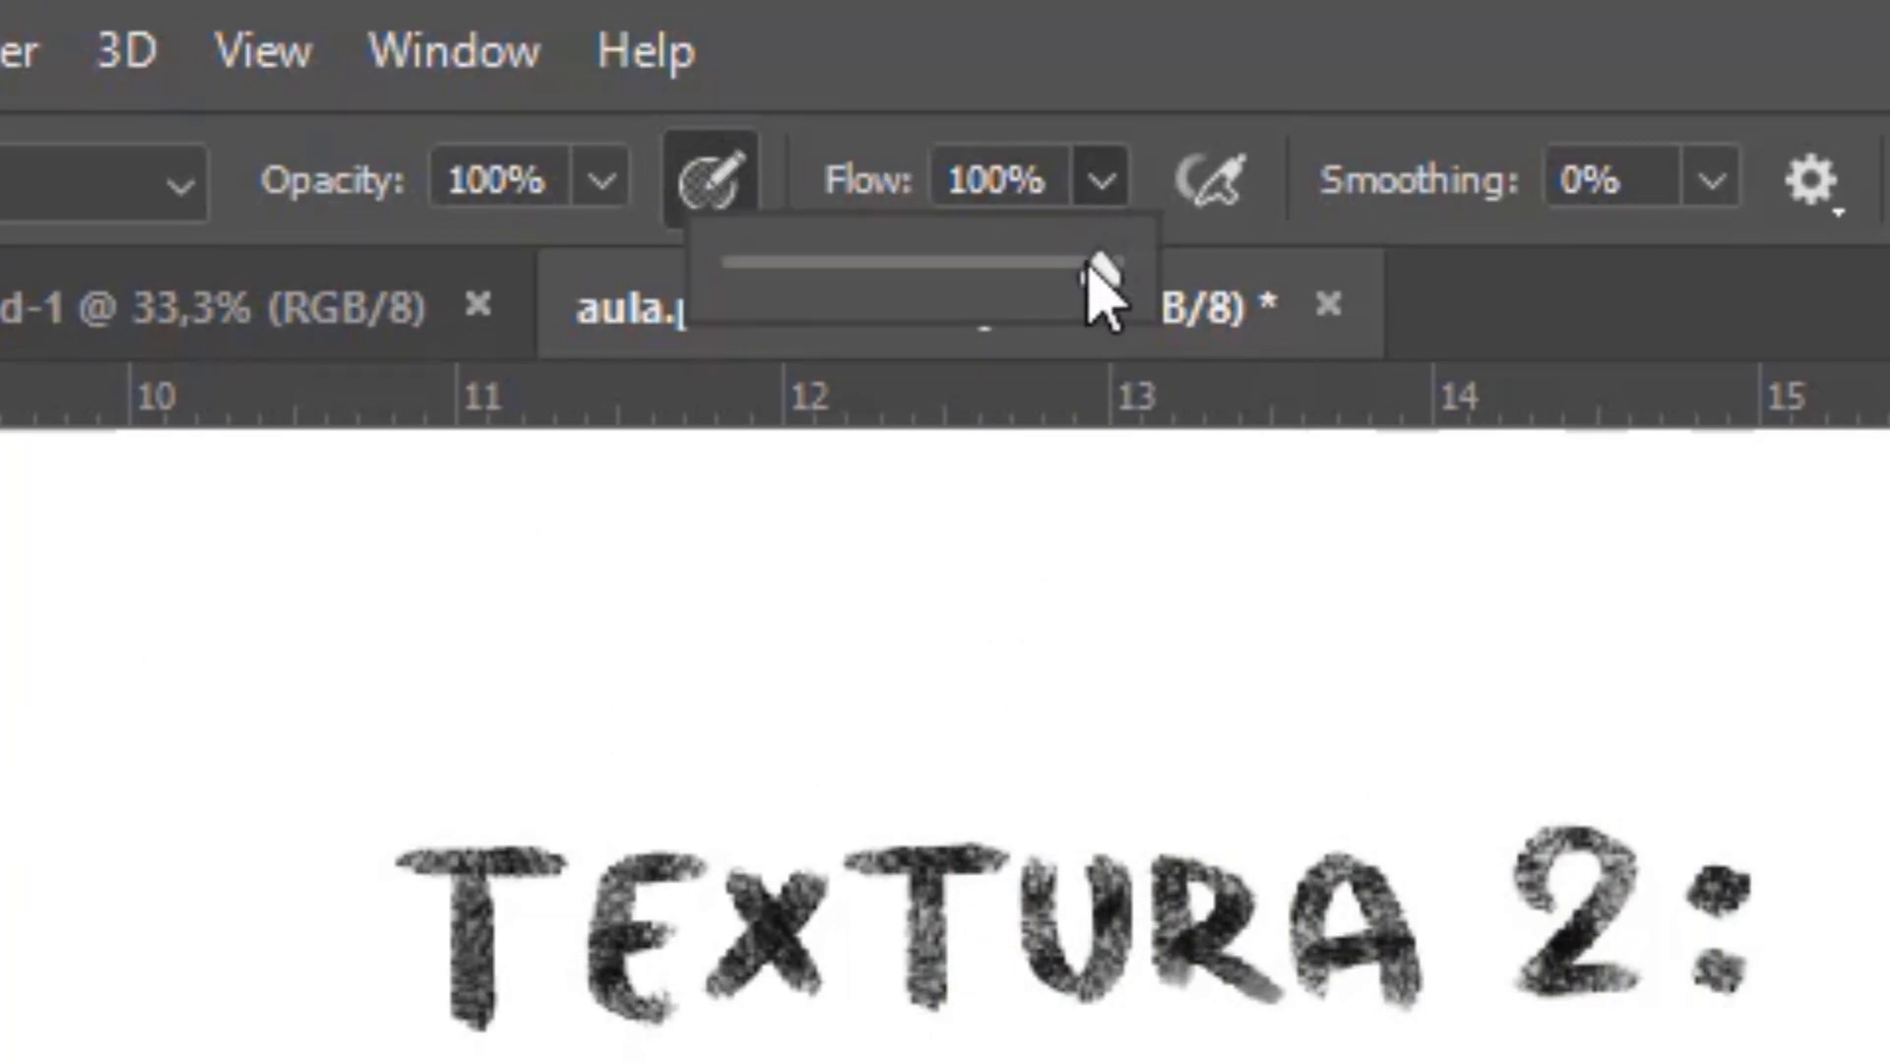
pyautogui.moveTo(1090, 264); pyautogui.dragTo(949, 273)
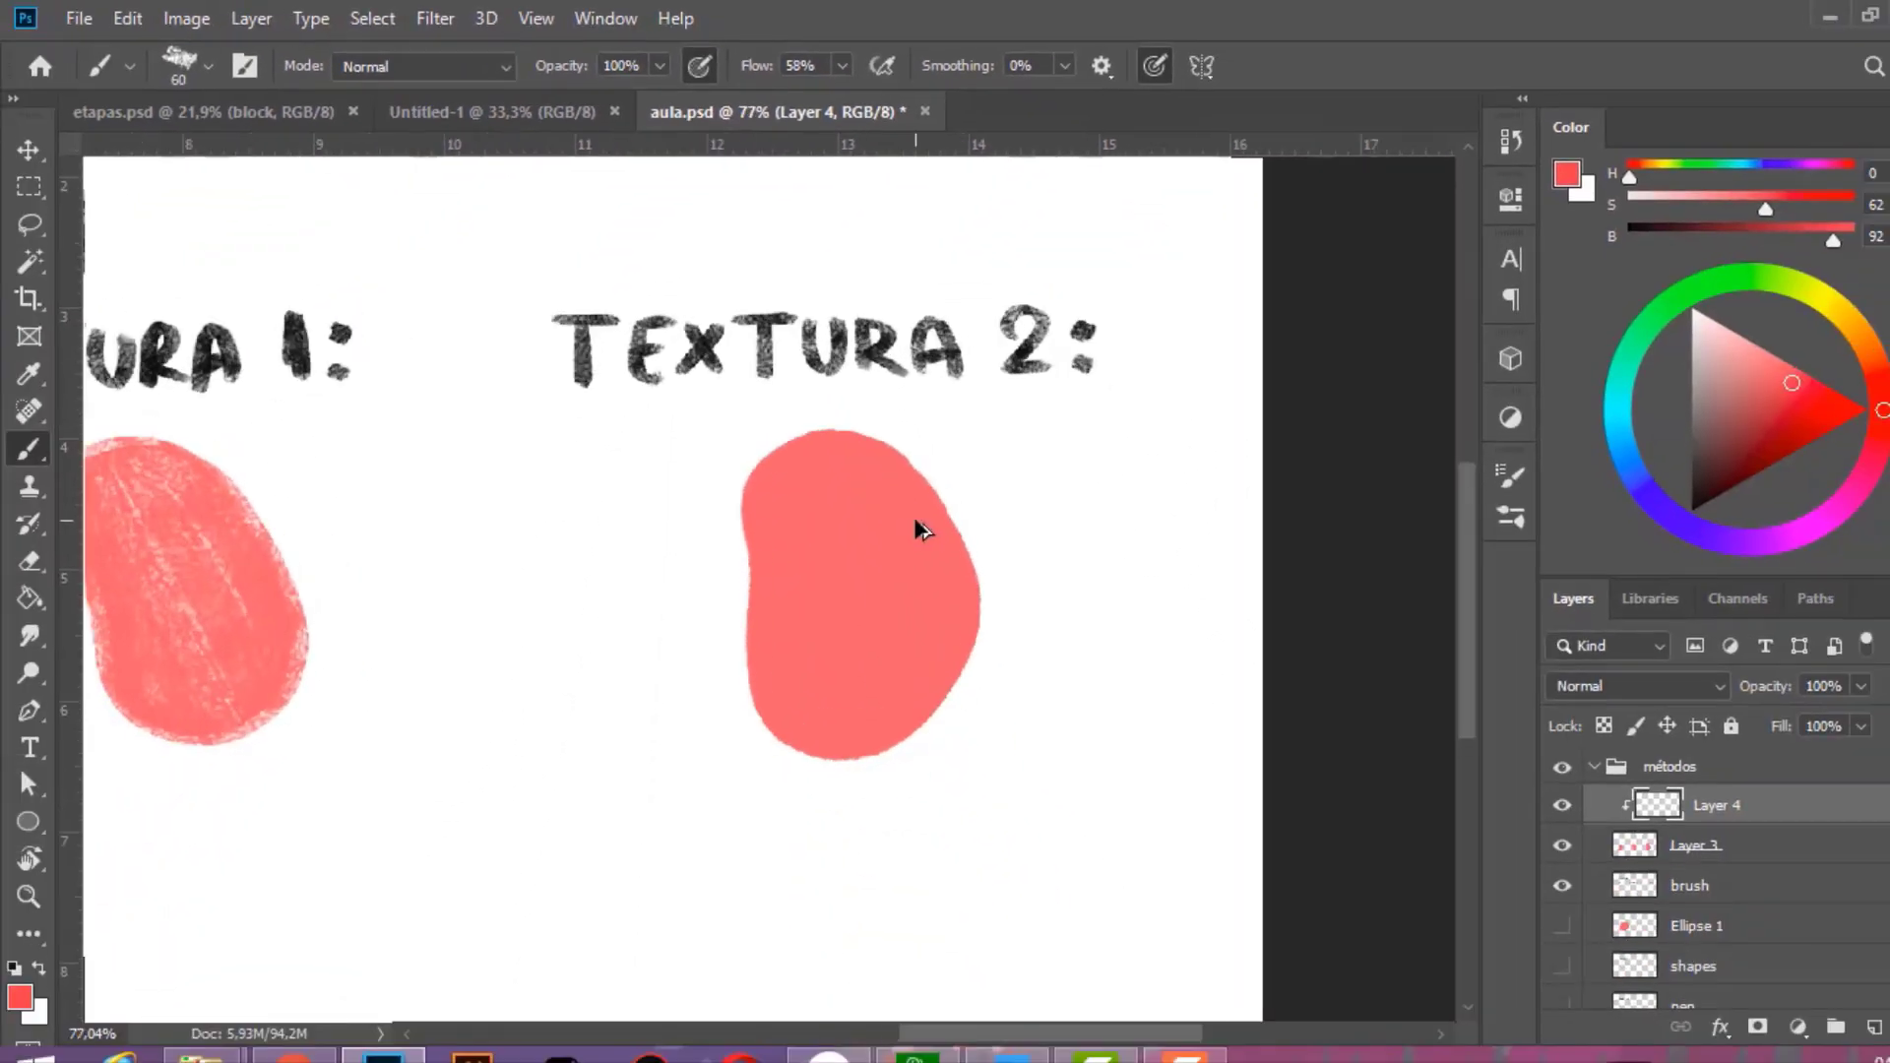
pyautogui.press(']')
pyautogui.press(']')
pyautogui.press(']')
pyautogui.press(']')
pyautogui.press(']')
pyautogui.press(']')
pyautogui.press(']')
pyautogui.press(']')
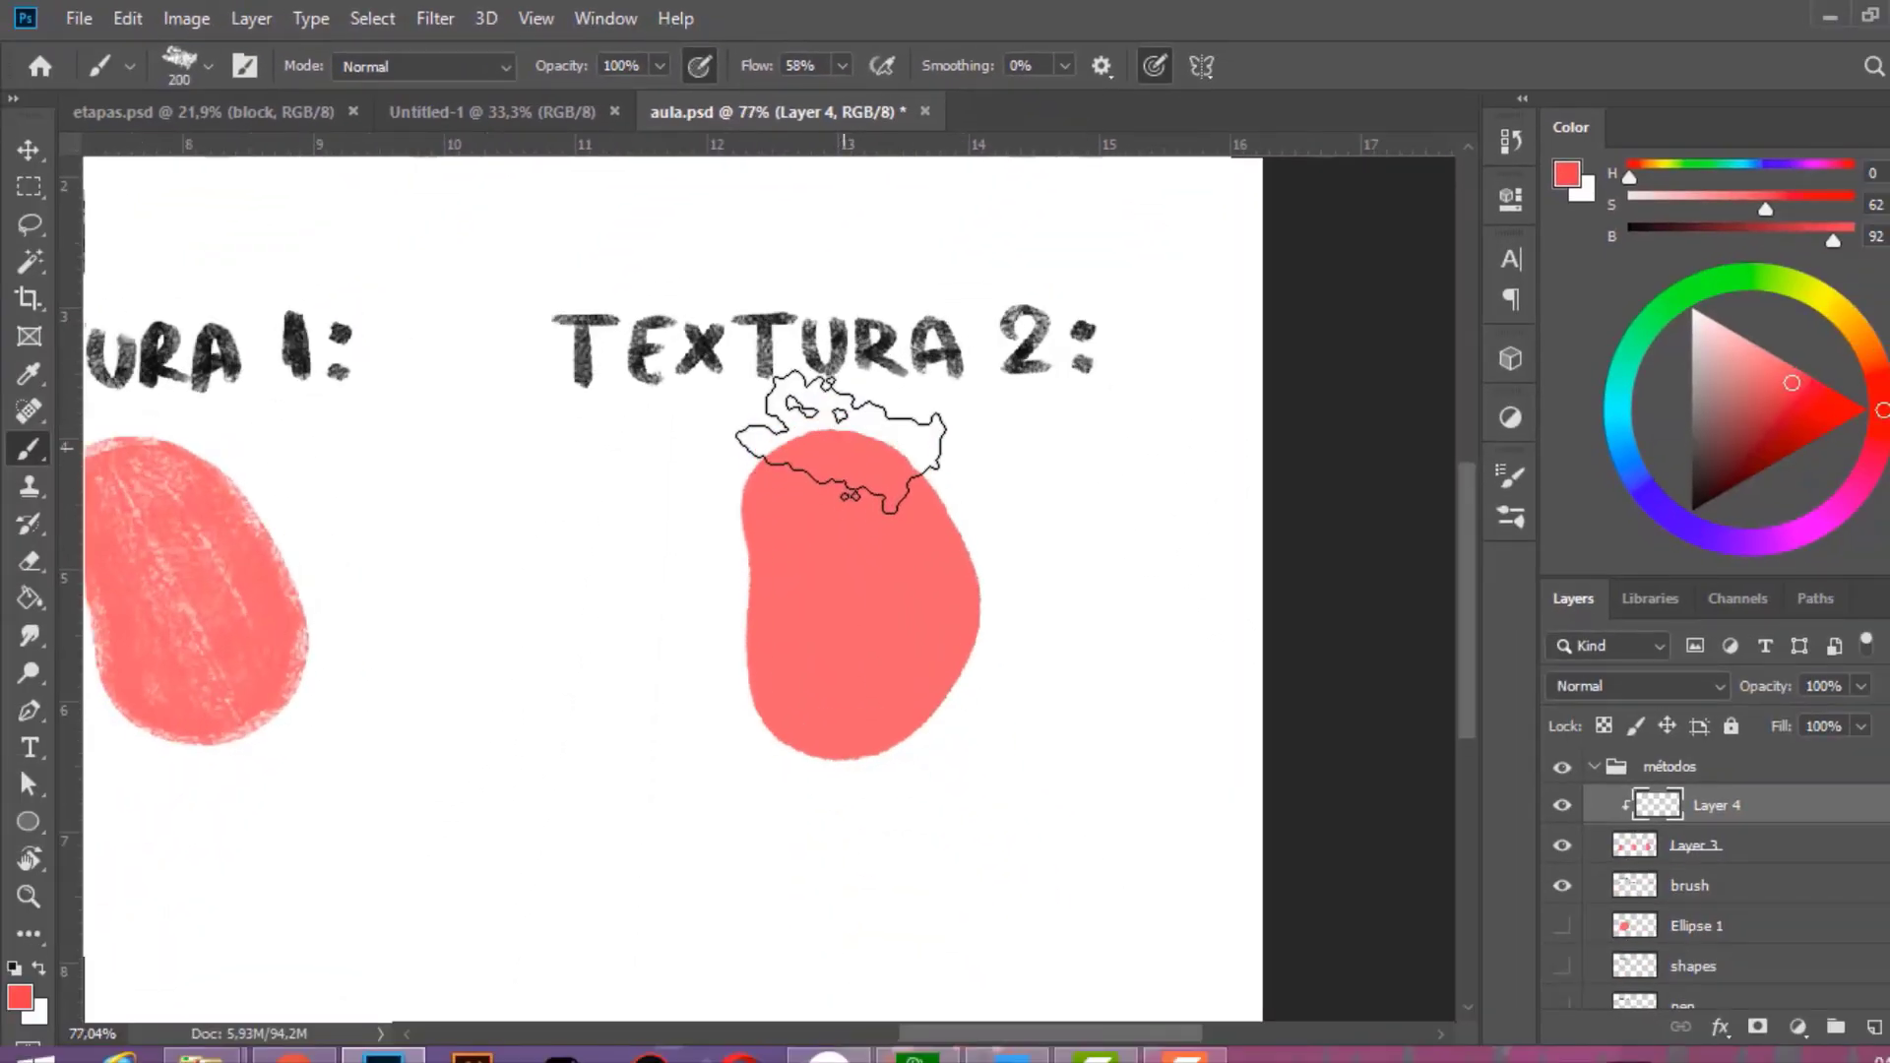
# Brush darker red texture over the TEXTURA 2 shape on clipped Layer 4, and lower the layer's opacity to 68%.
pyautogui.click(793, 483)
pyautogui.moveTo(782, 711)
pyautogui.mouseDown()
pyautogui.moveTo(815, 620)
pyautogui.moveTo(814, 421)
pyautogui.moveTo(829, 763)
pyautogui.moveTo(832, 406)
pyautogui.moveTo(907, 773)
pyautogui.moveTo(898, 423)
pyautogui.moveTo(809, 733)
pyautogui.moveTo(866, 486)
pyautogui.mouseUp()
pyautogui.scroll(3, 962, 676)
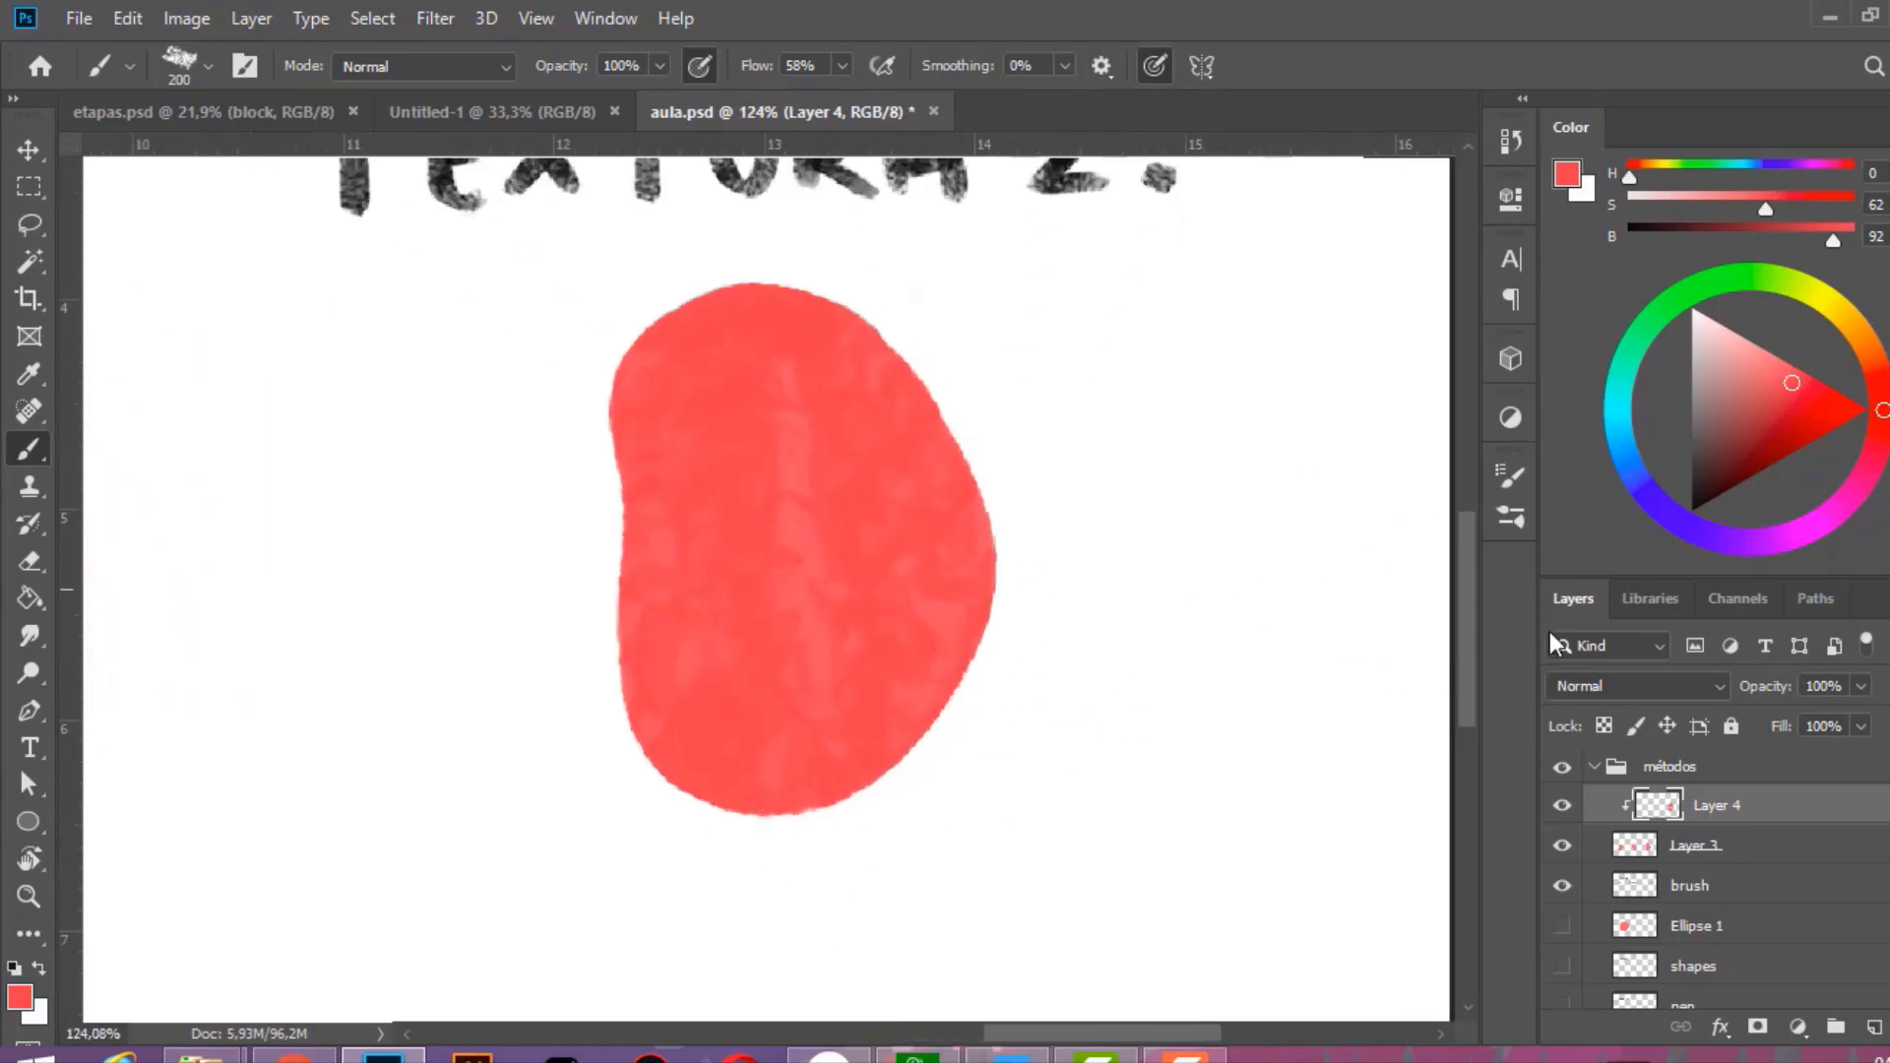
pyautogui.moveTo(1860, 686); pyautogui.dragTo(1822, 729)
# Choose a deeper red with saturation 71 and brightness 83, and brush more texture over the TEXTURA 2 shape.
pyautogui.click(20, 999)
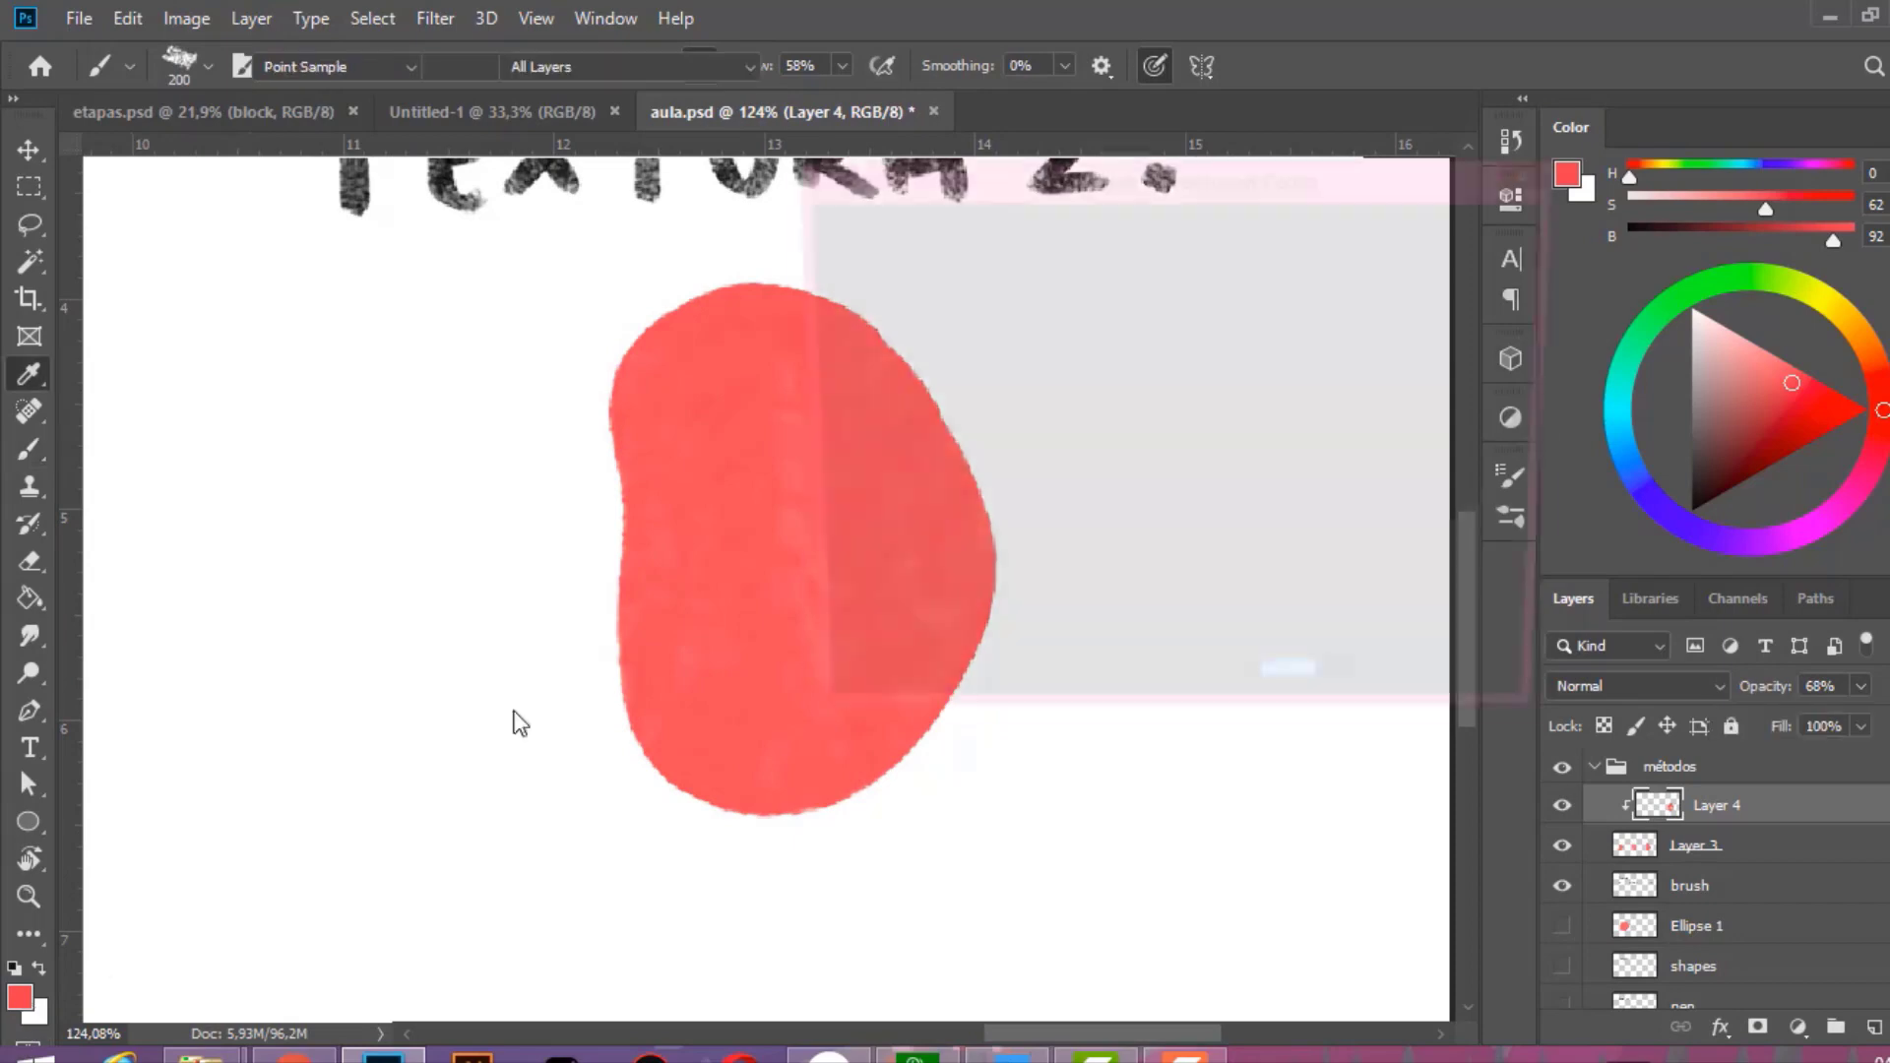
pyautogui.click(1073, 303)
pyautogui.click(1461, 231)
pyautogui.press('b')
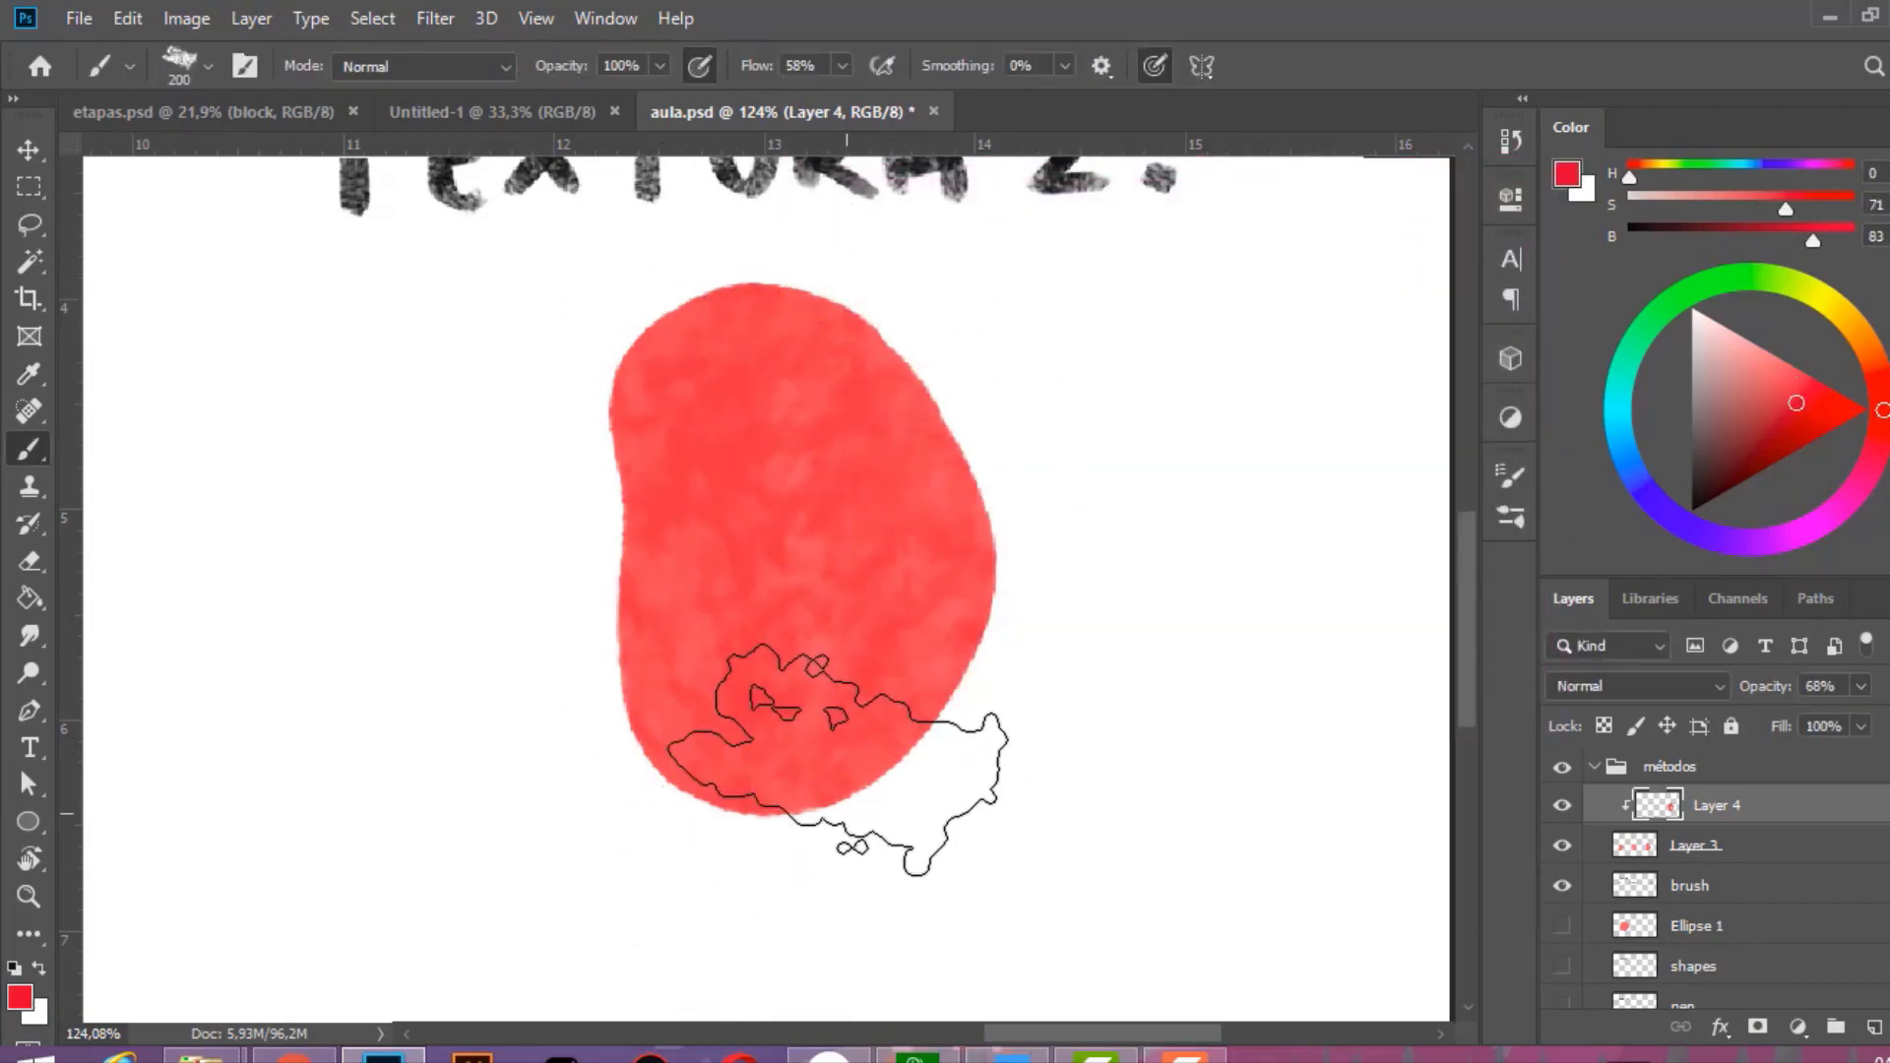
pyautogui.scroll(-5, 817, 702)
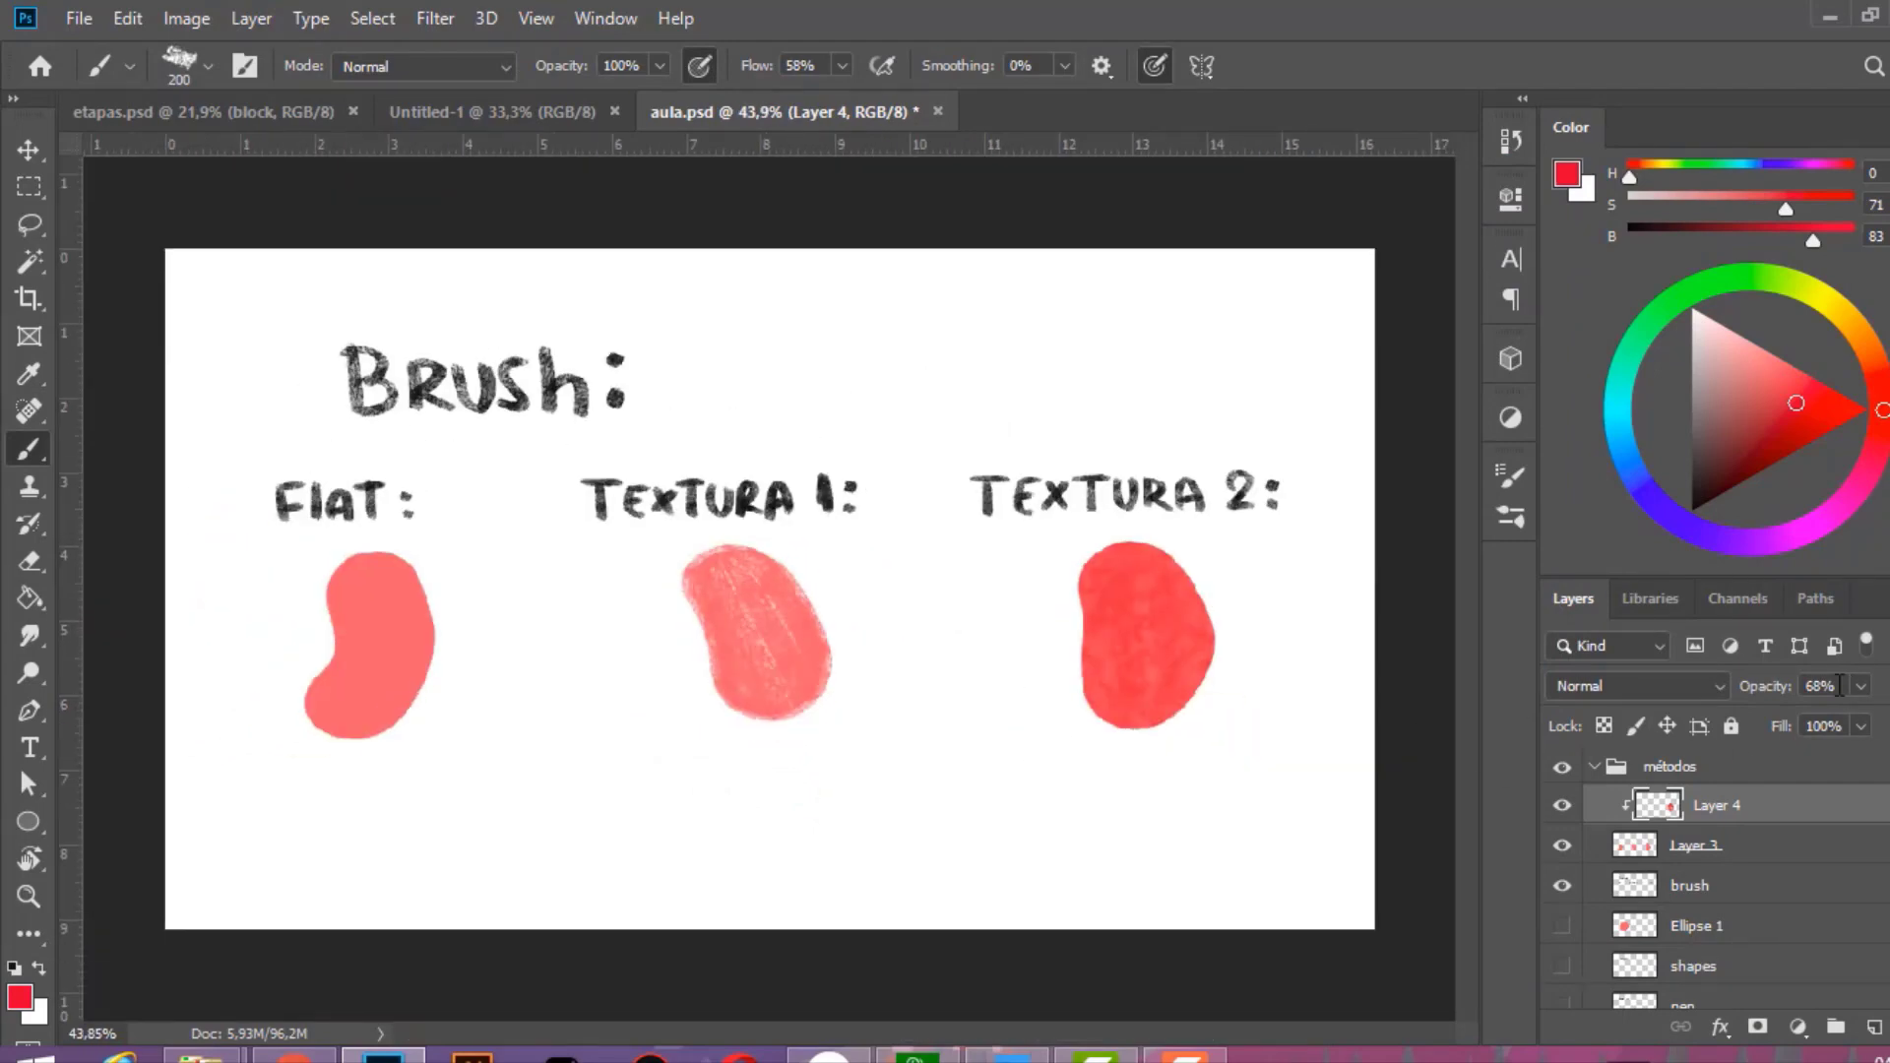
# Reduce the opacity of Layer 4 to 22% so the texture on the TEXTURA 2 shape becomes subtle.
pyautogui.click(1861, 686)
pyautogui.moveTo(1863, 725); pyautogui.dragTo(1837, 728)
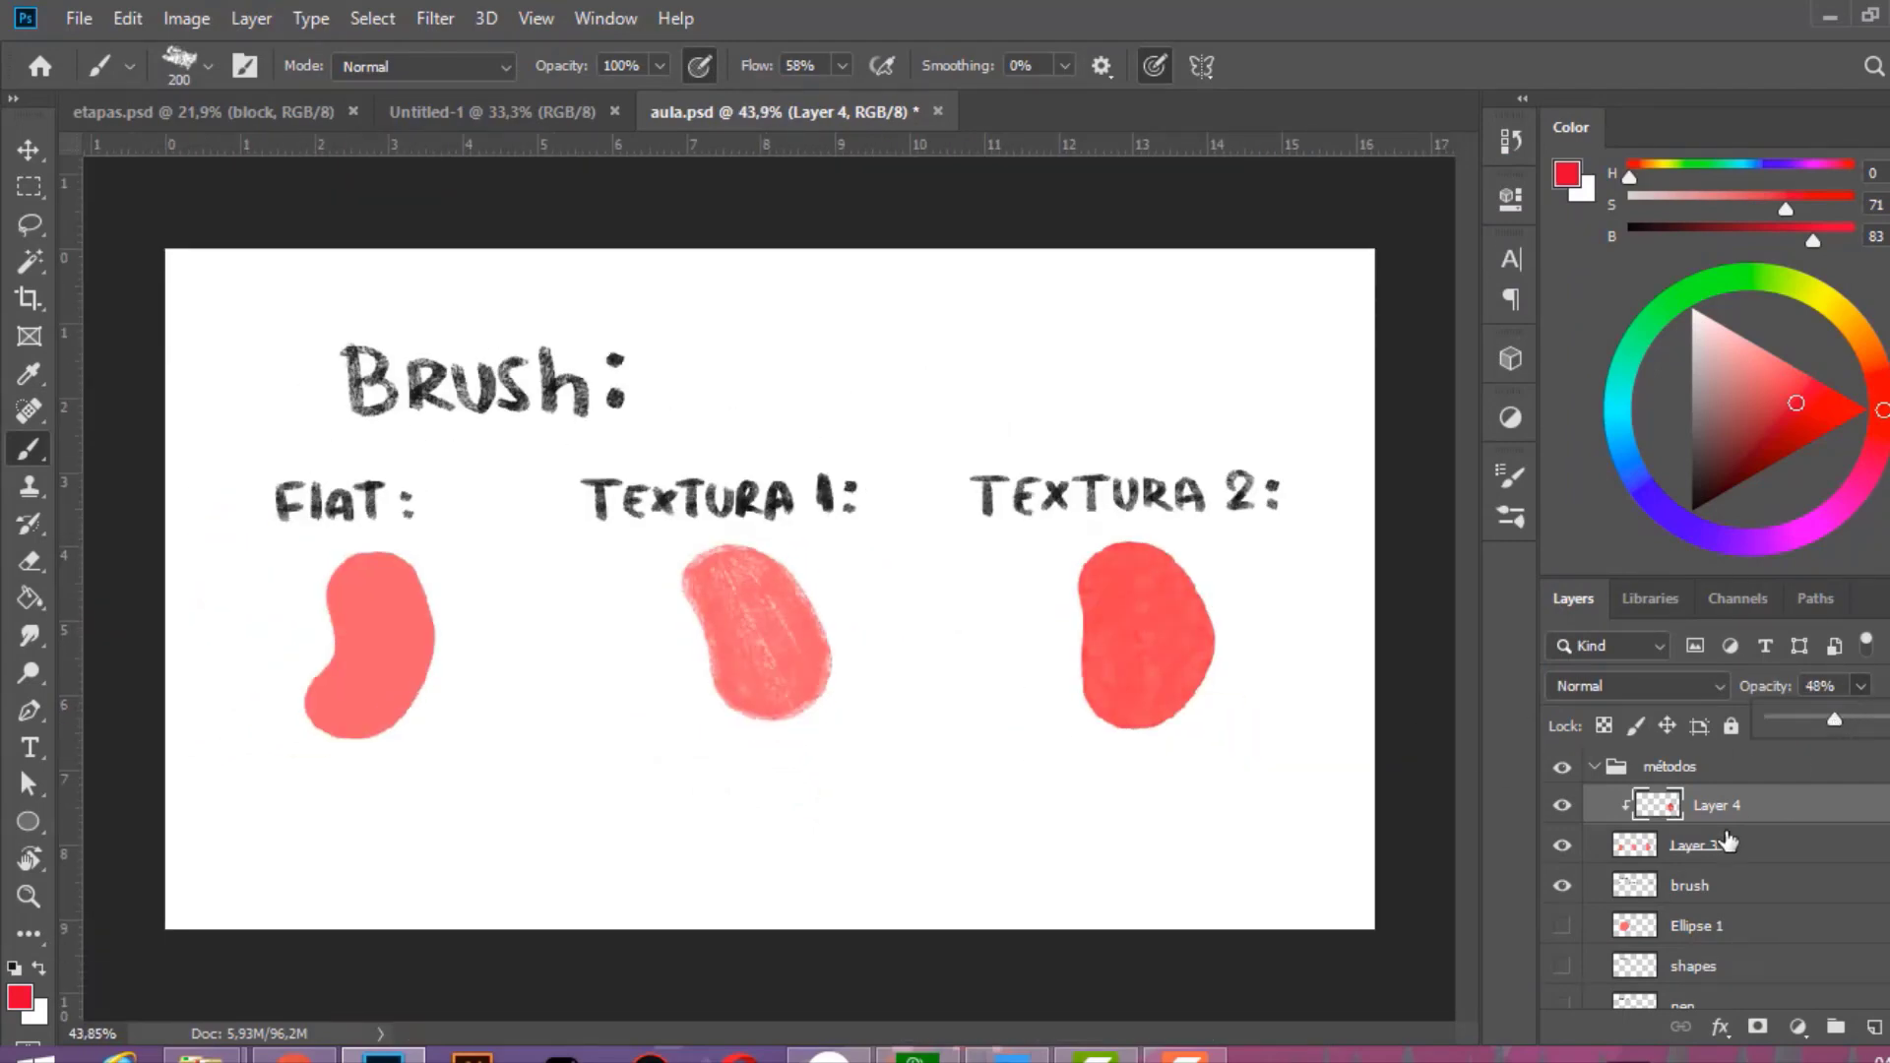
pyautogui.scroll(2, 802, 591)
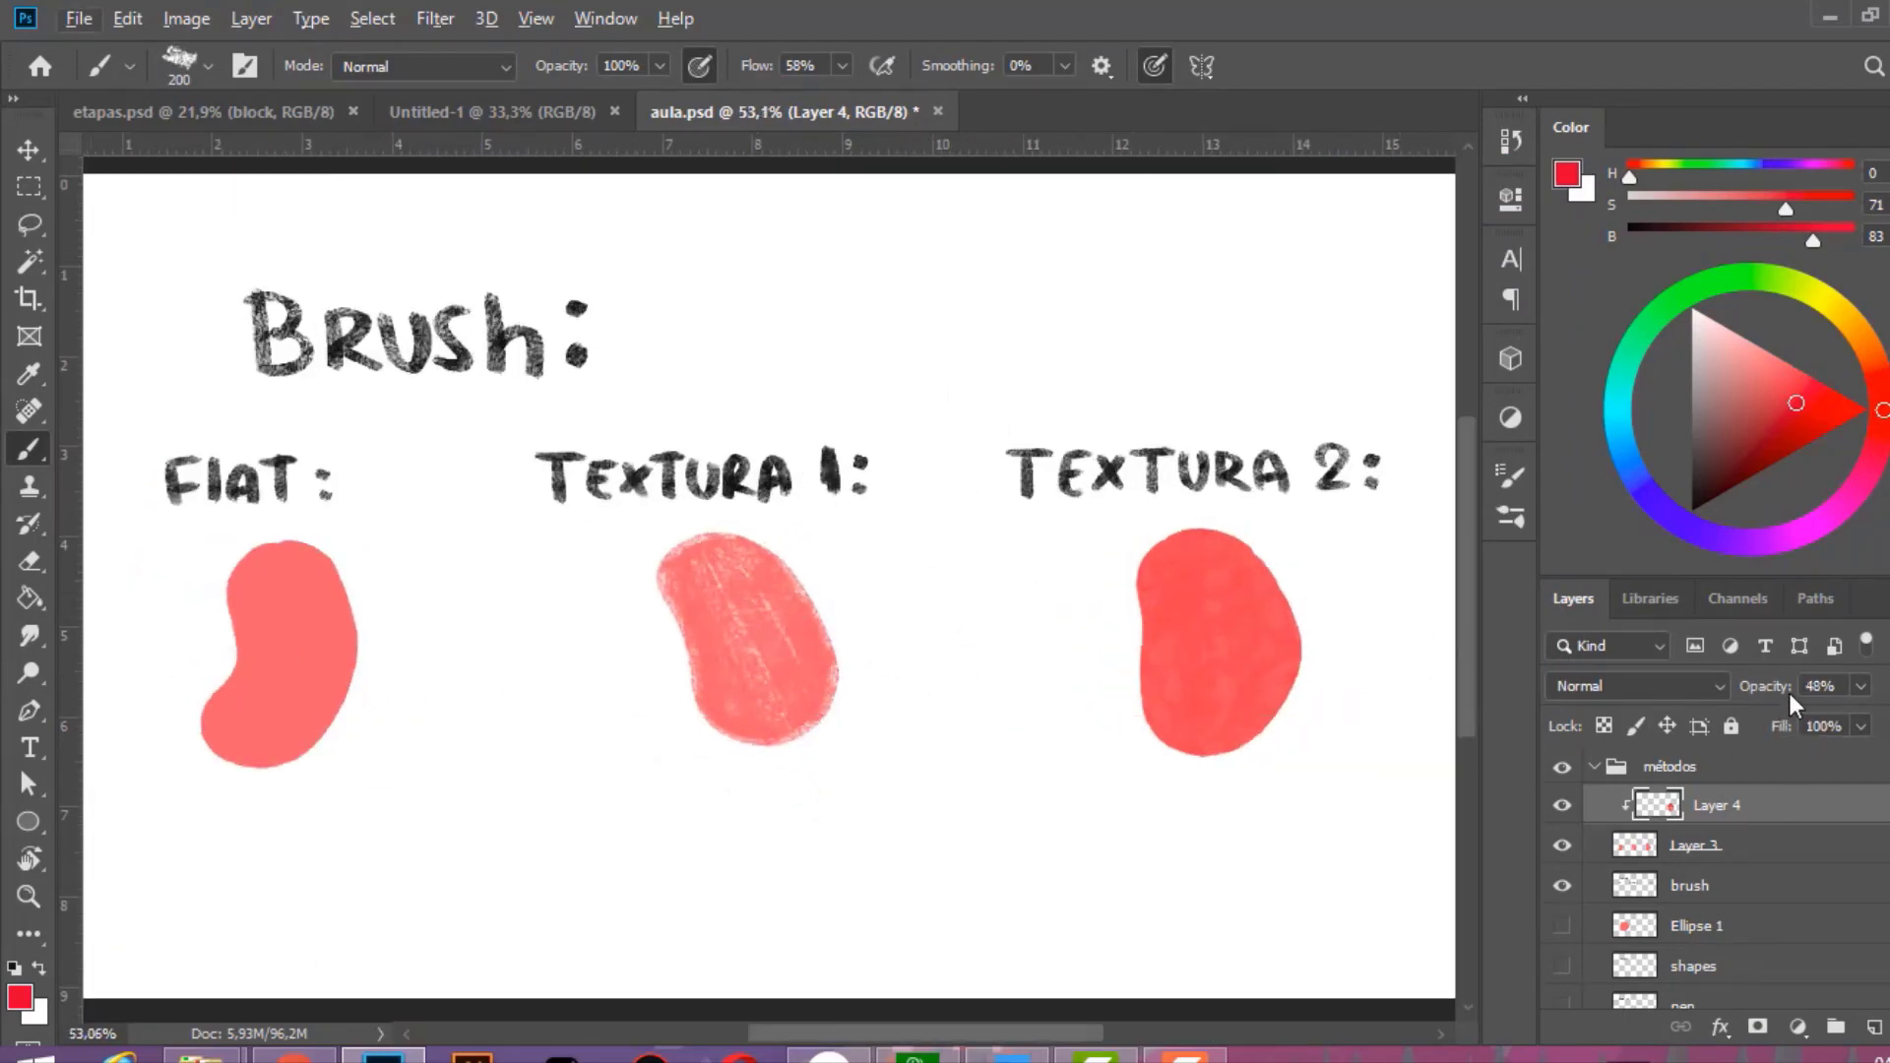
pyautogui.click(1860, 689)
pyautogui.moveTo(1857, 728); pyautogui.dragTo(1830, 732)
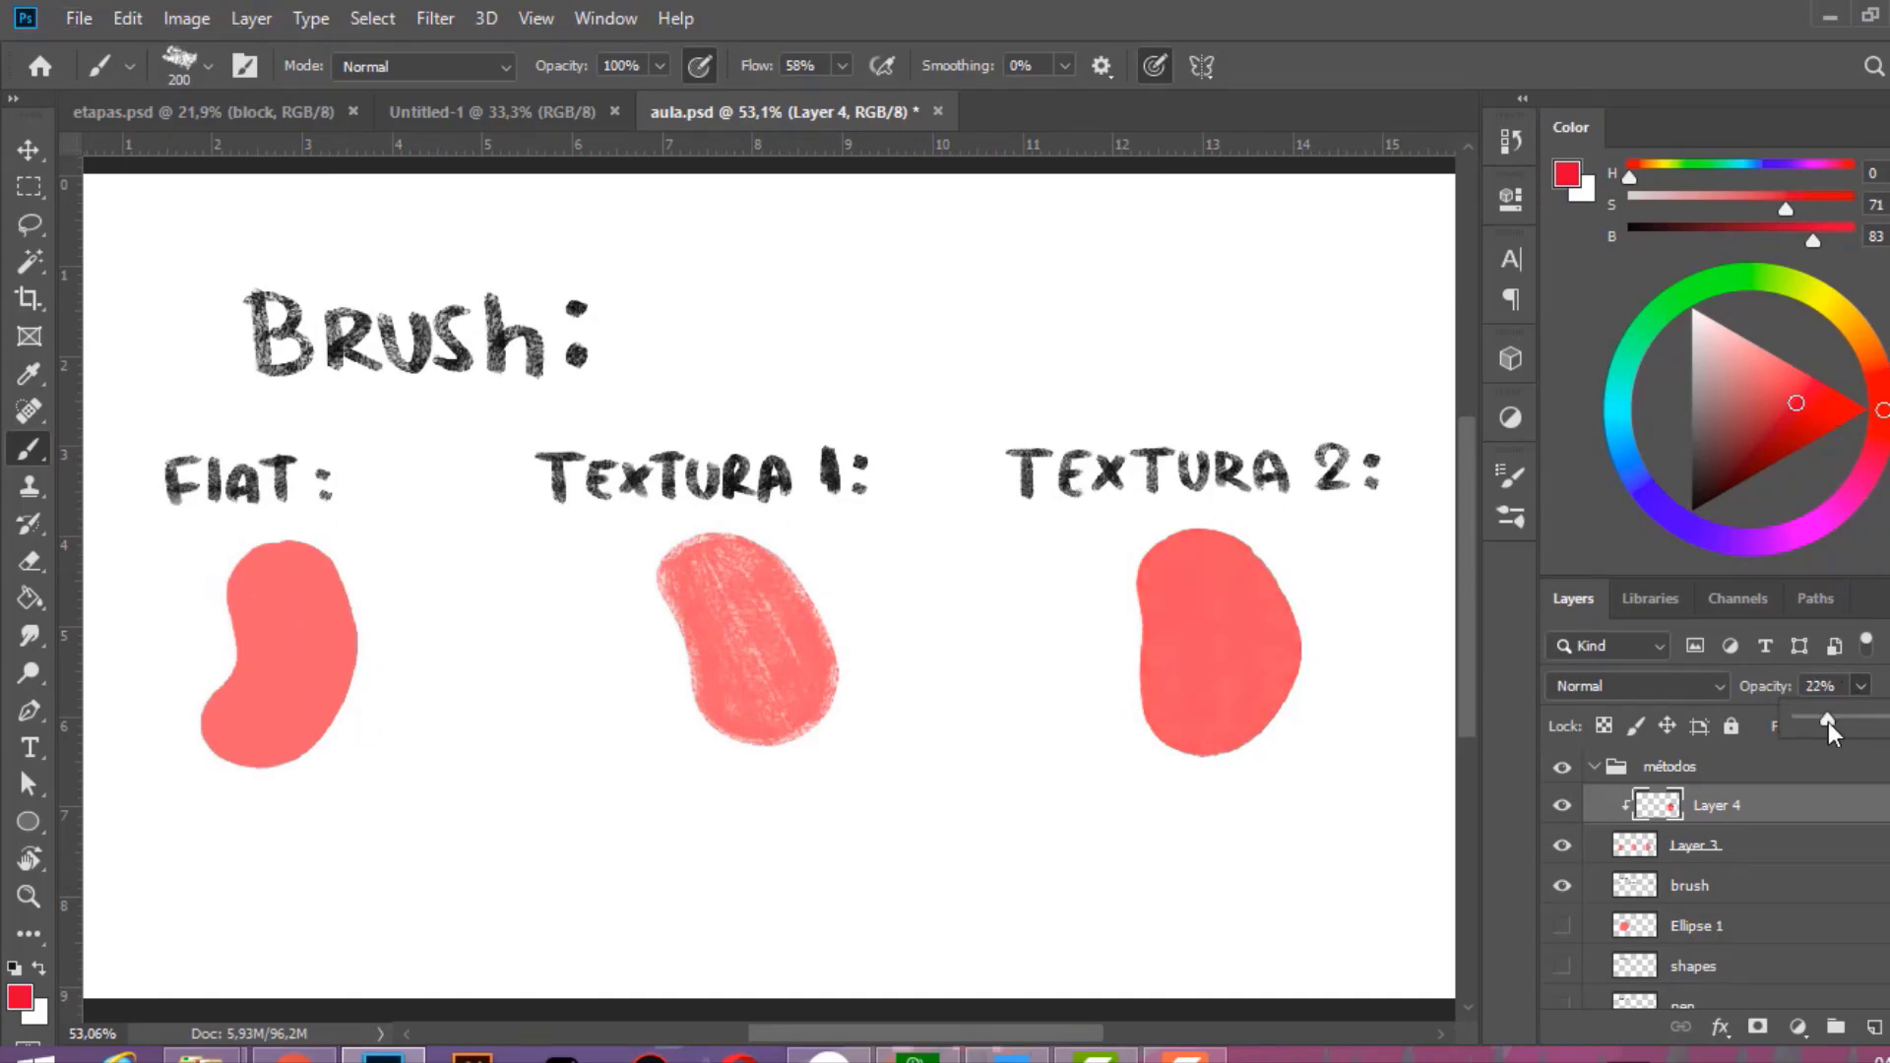
pyautogui.scroll(3, 1280, 630)
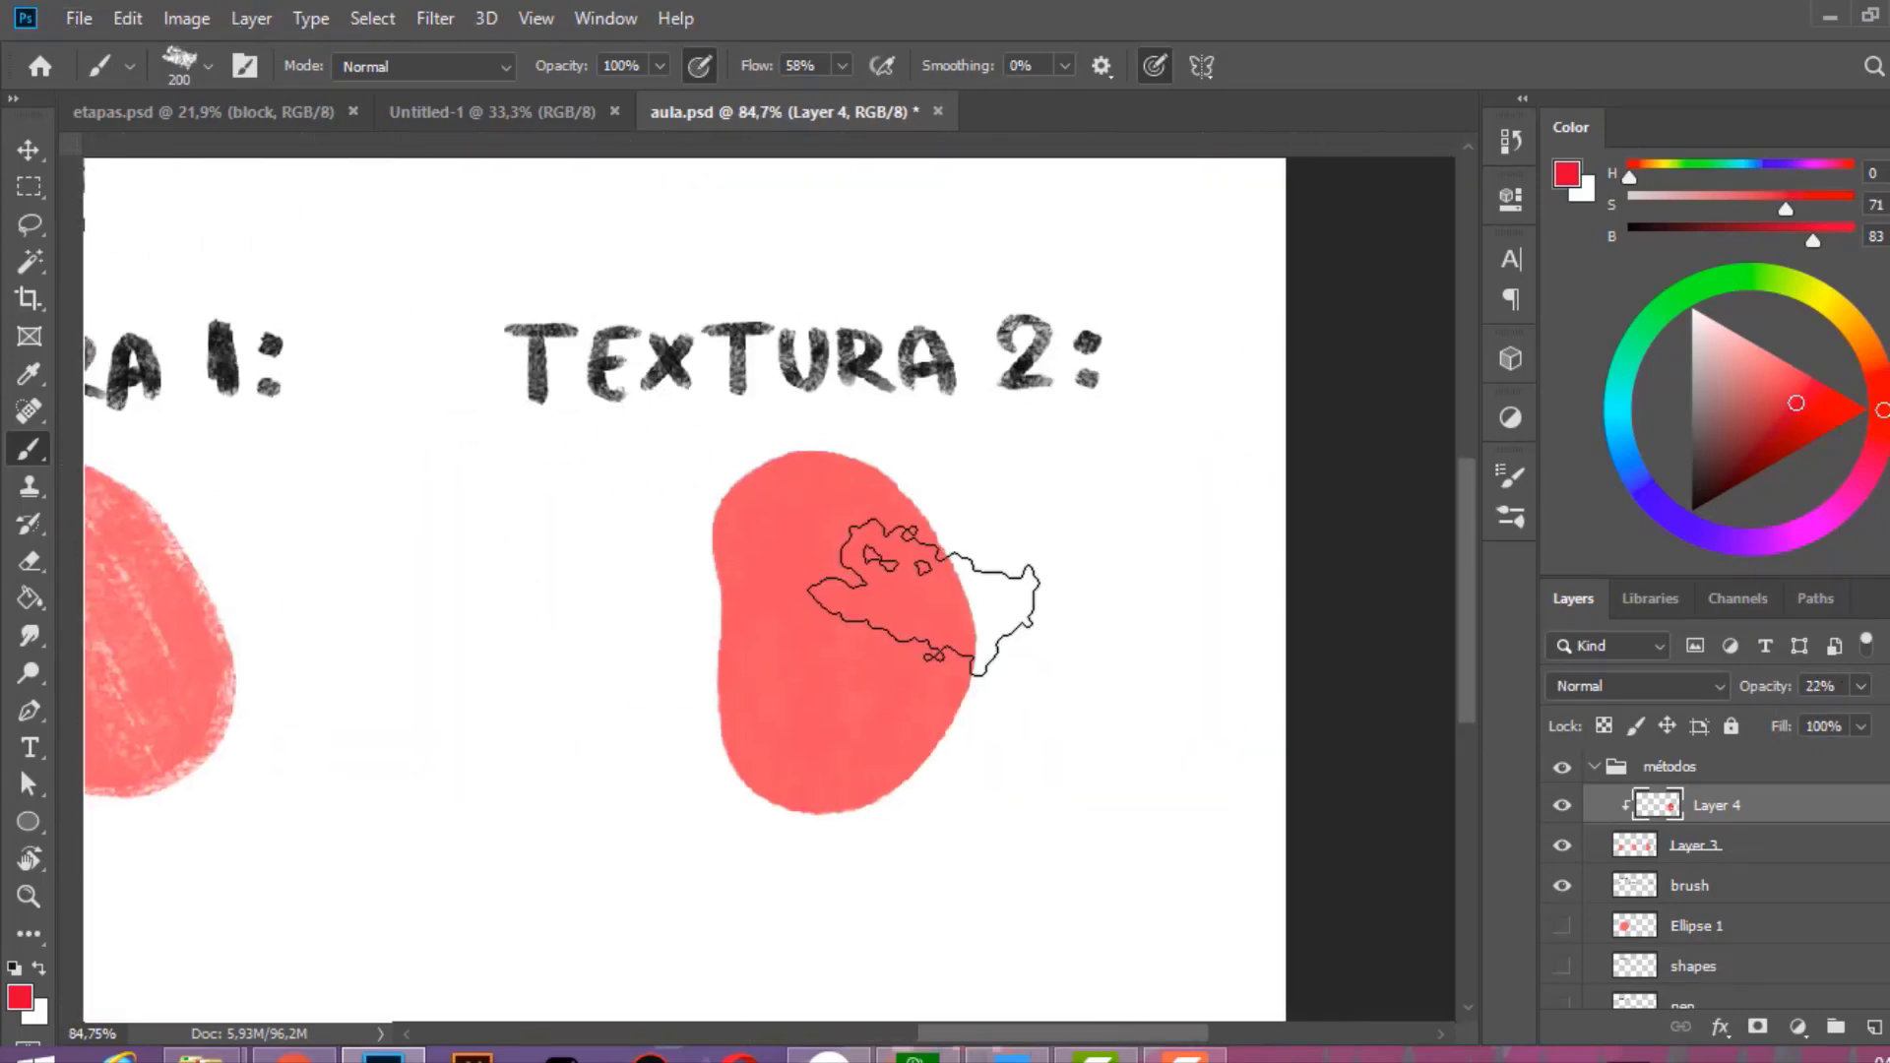
pyautogui.scroll(2, 920, 595)
pyautogui.scroll(1, 844, 548)
pyautogui.scroll(-1, 1296, 718)
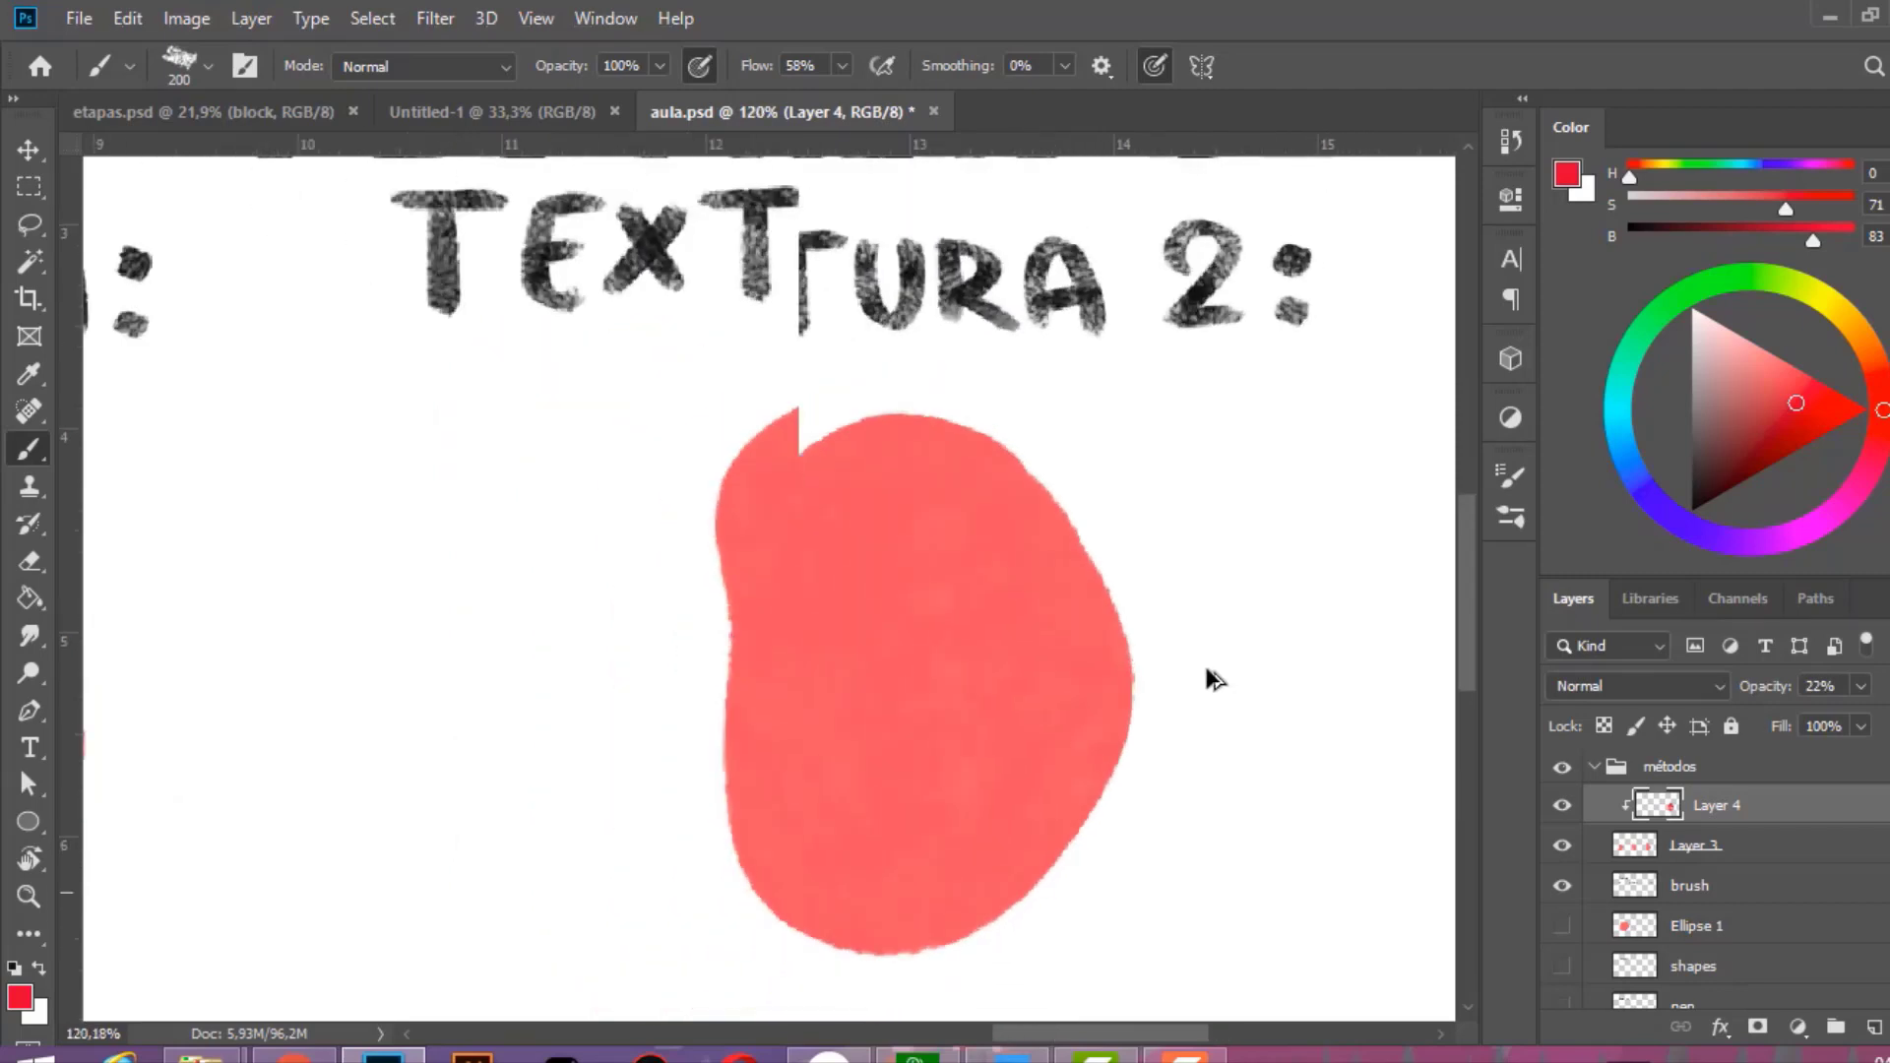
pyautogui.scroll(-3, 1219, 673)
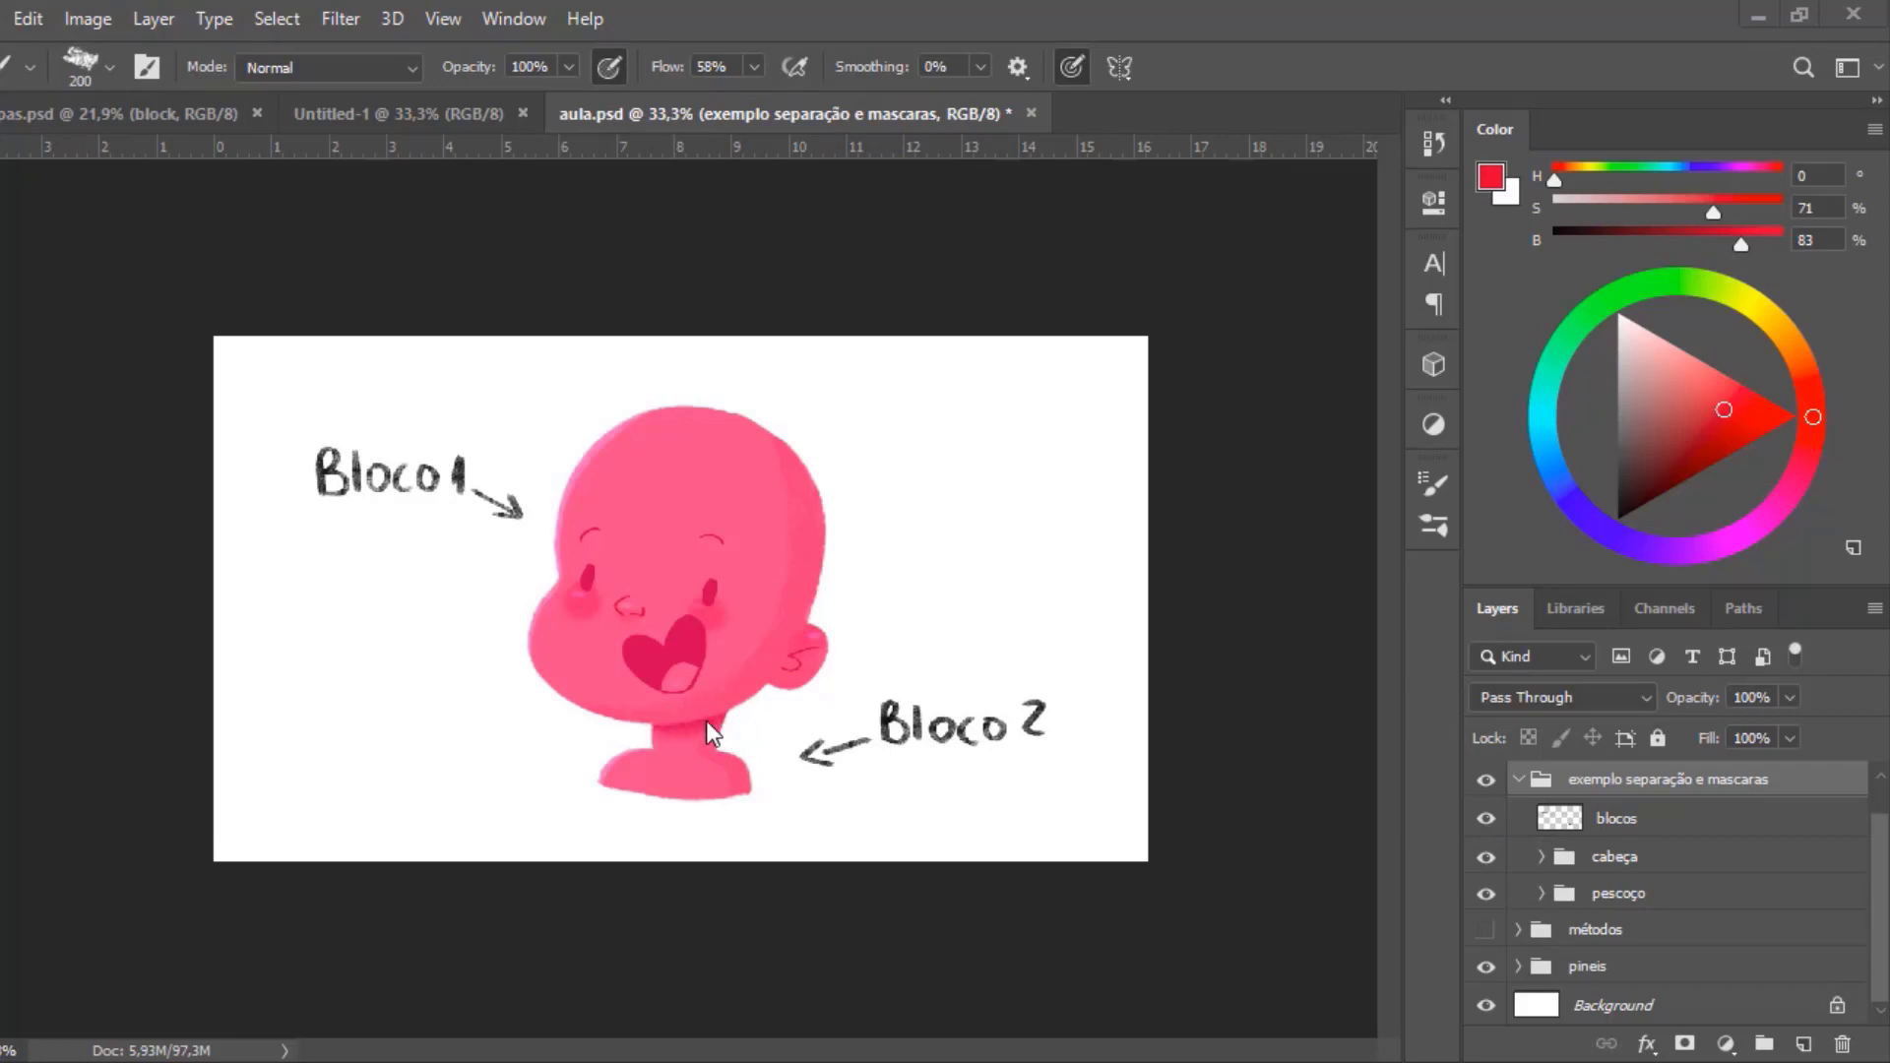
# Toggle the visibility of the pescoço and cabeça groups to examine how the character's blocks are separated.
pyautogui.click(1487, 895)
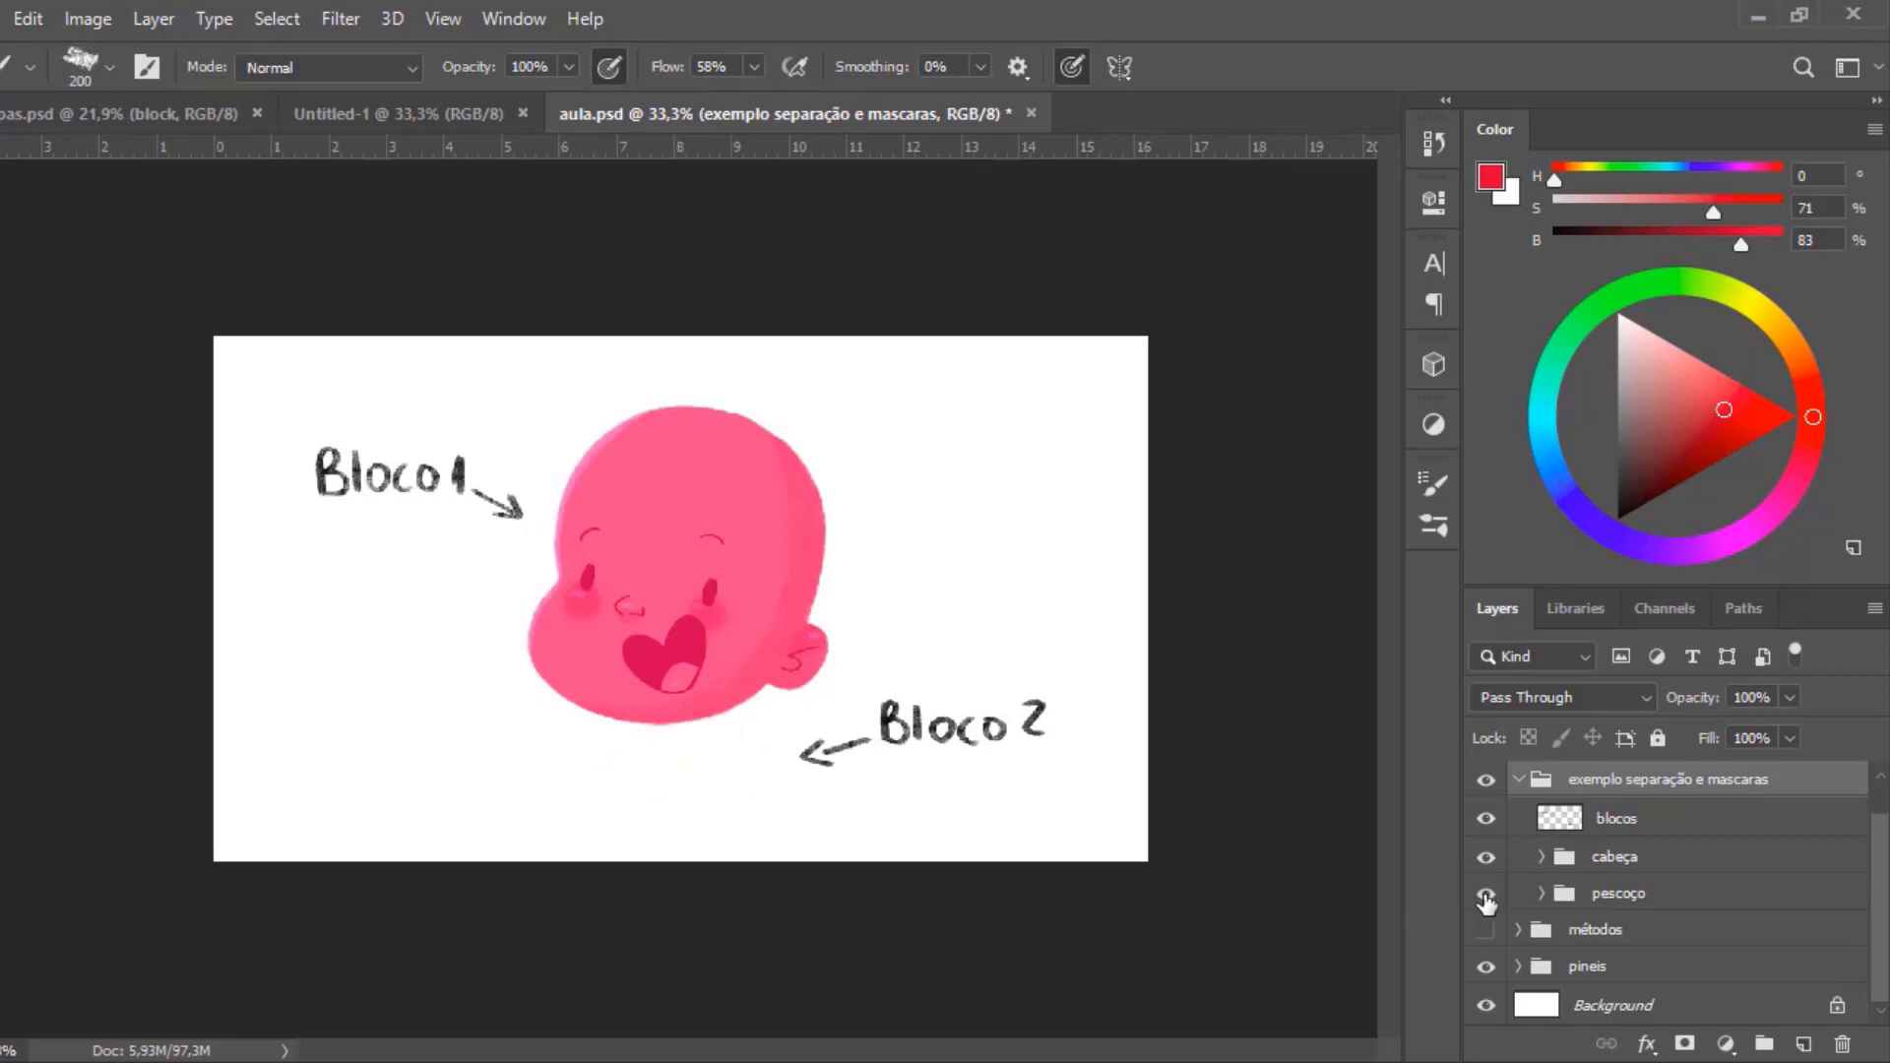
pyautogui.click(1487, 898)
pyautogui.click(1485, 900)
pyautogui.click(1486, 897)
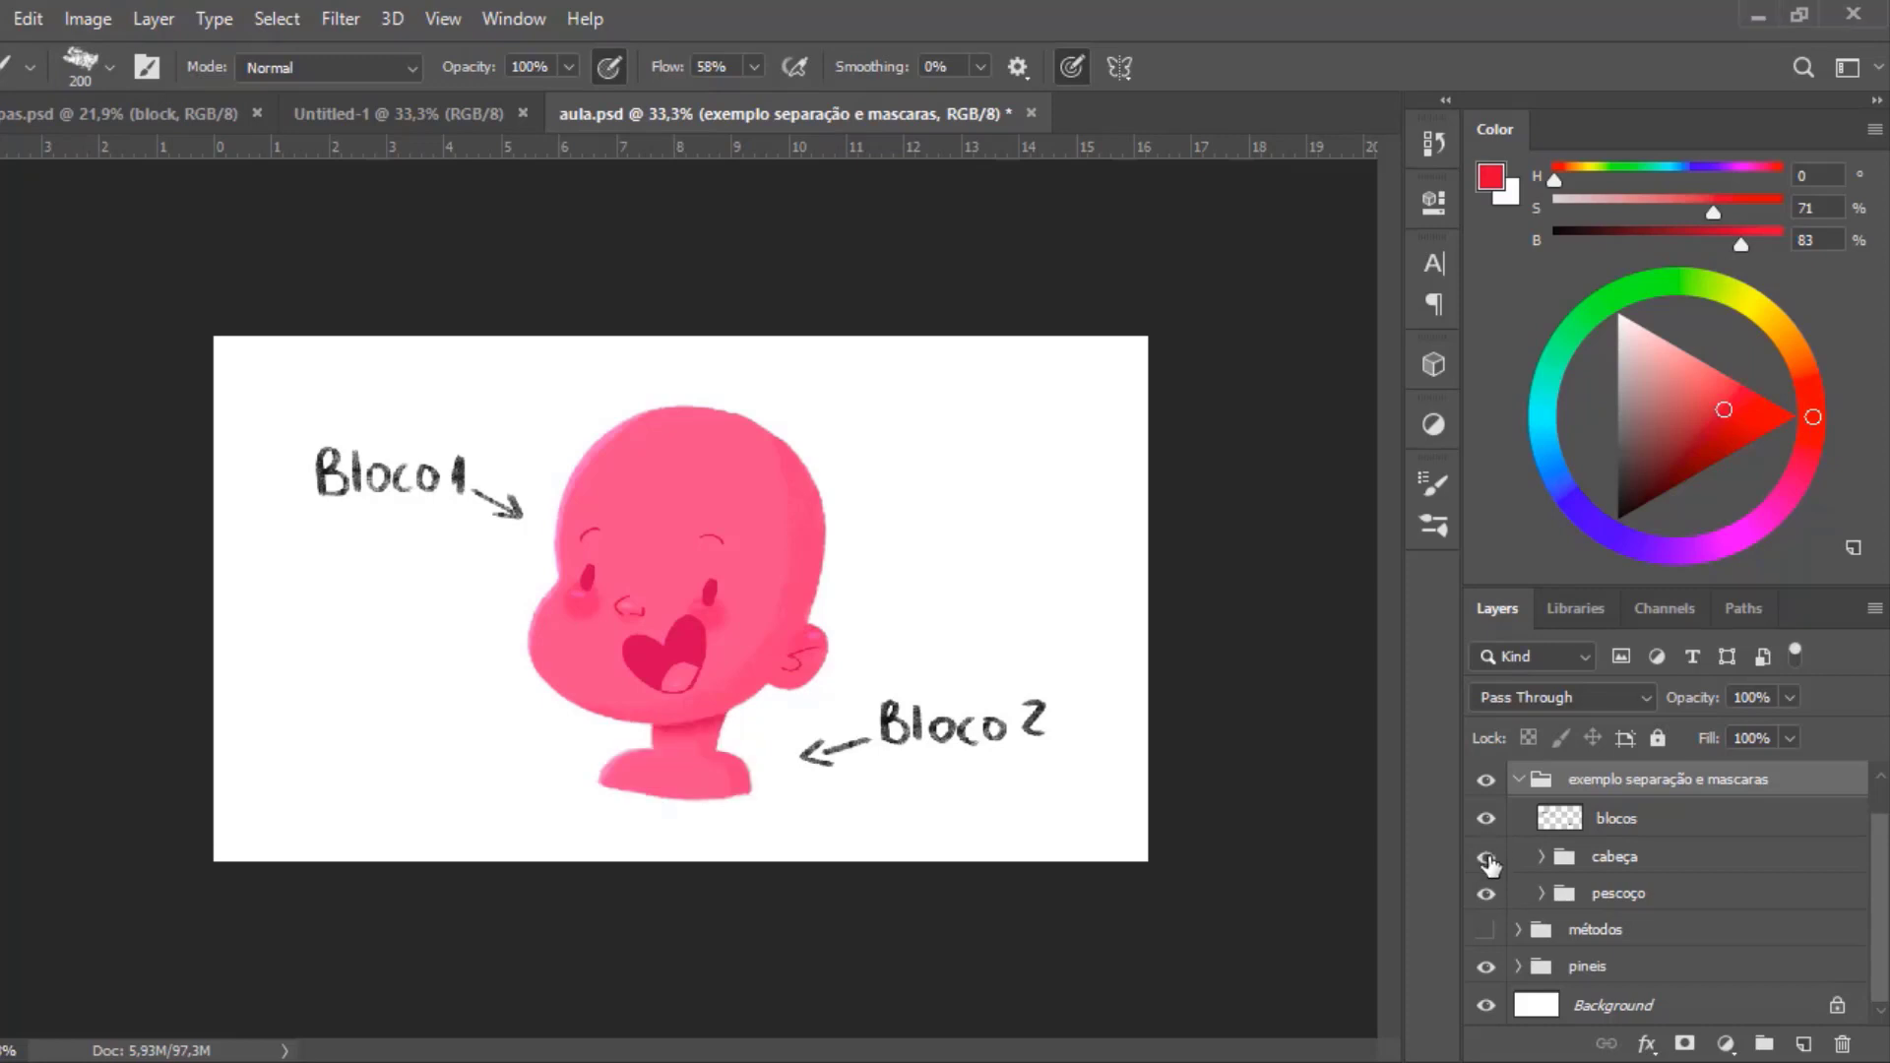
pyautogui.click(1486, 858)
pyautogui.click(1487, 859)
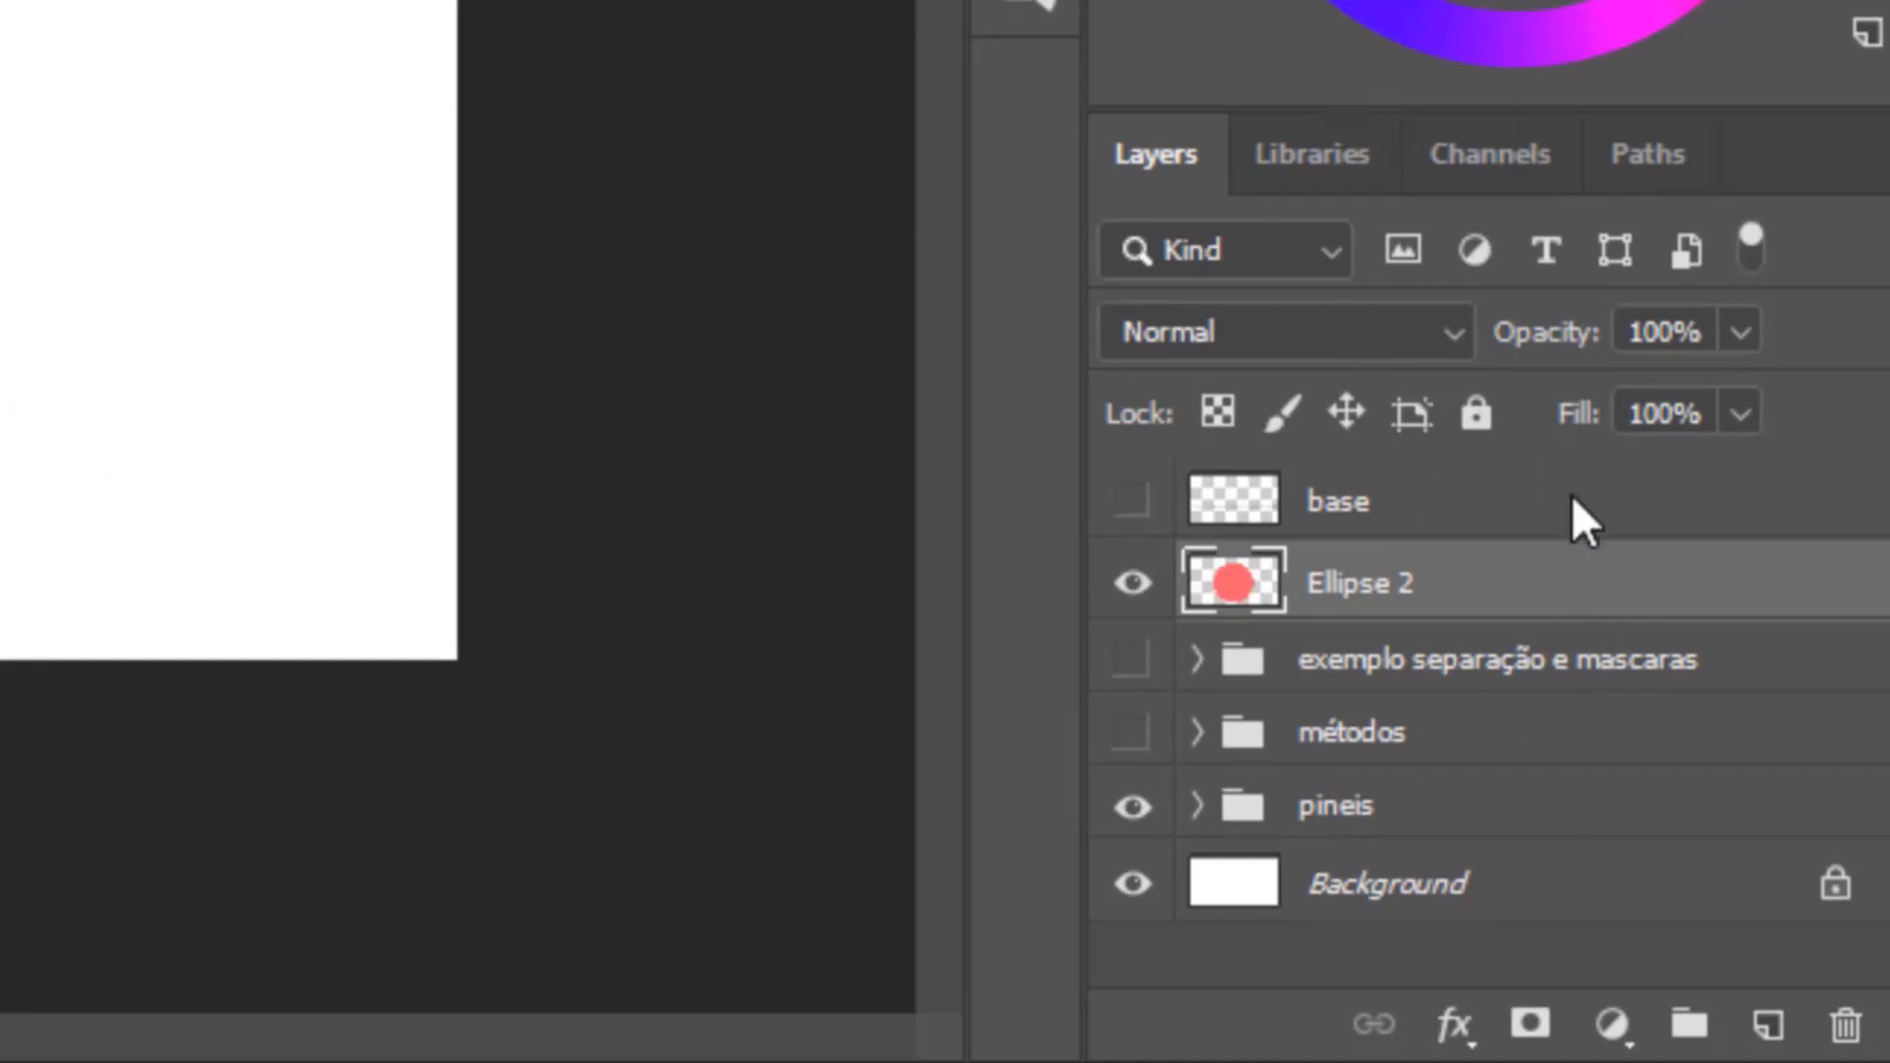
# Add a new layer above Ellipse 2, clip it to Ellipse 2, and select the Ellipse 2 layer.
pyautogui.click(1770, 1025)
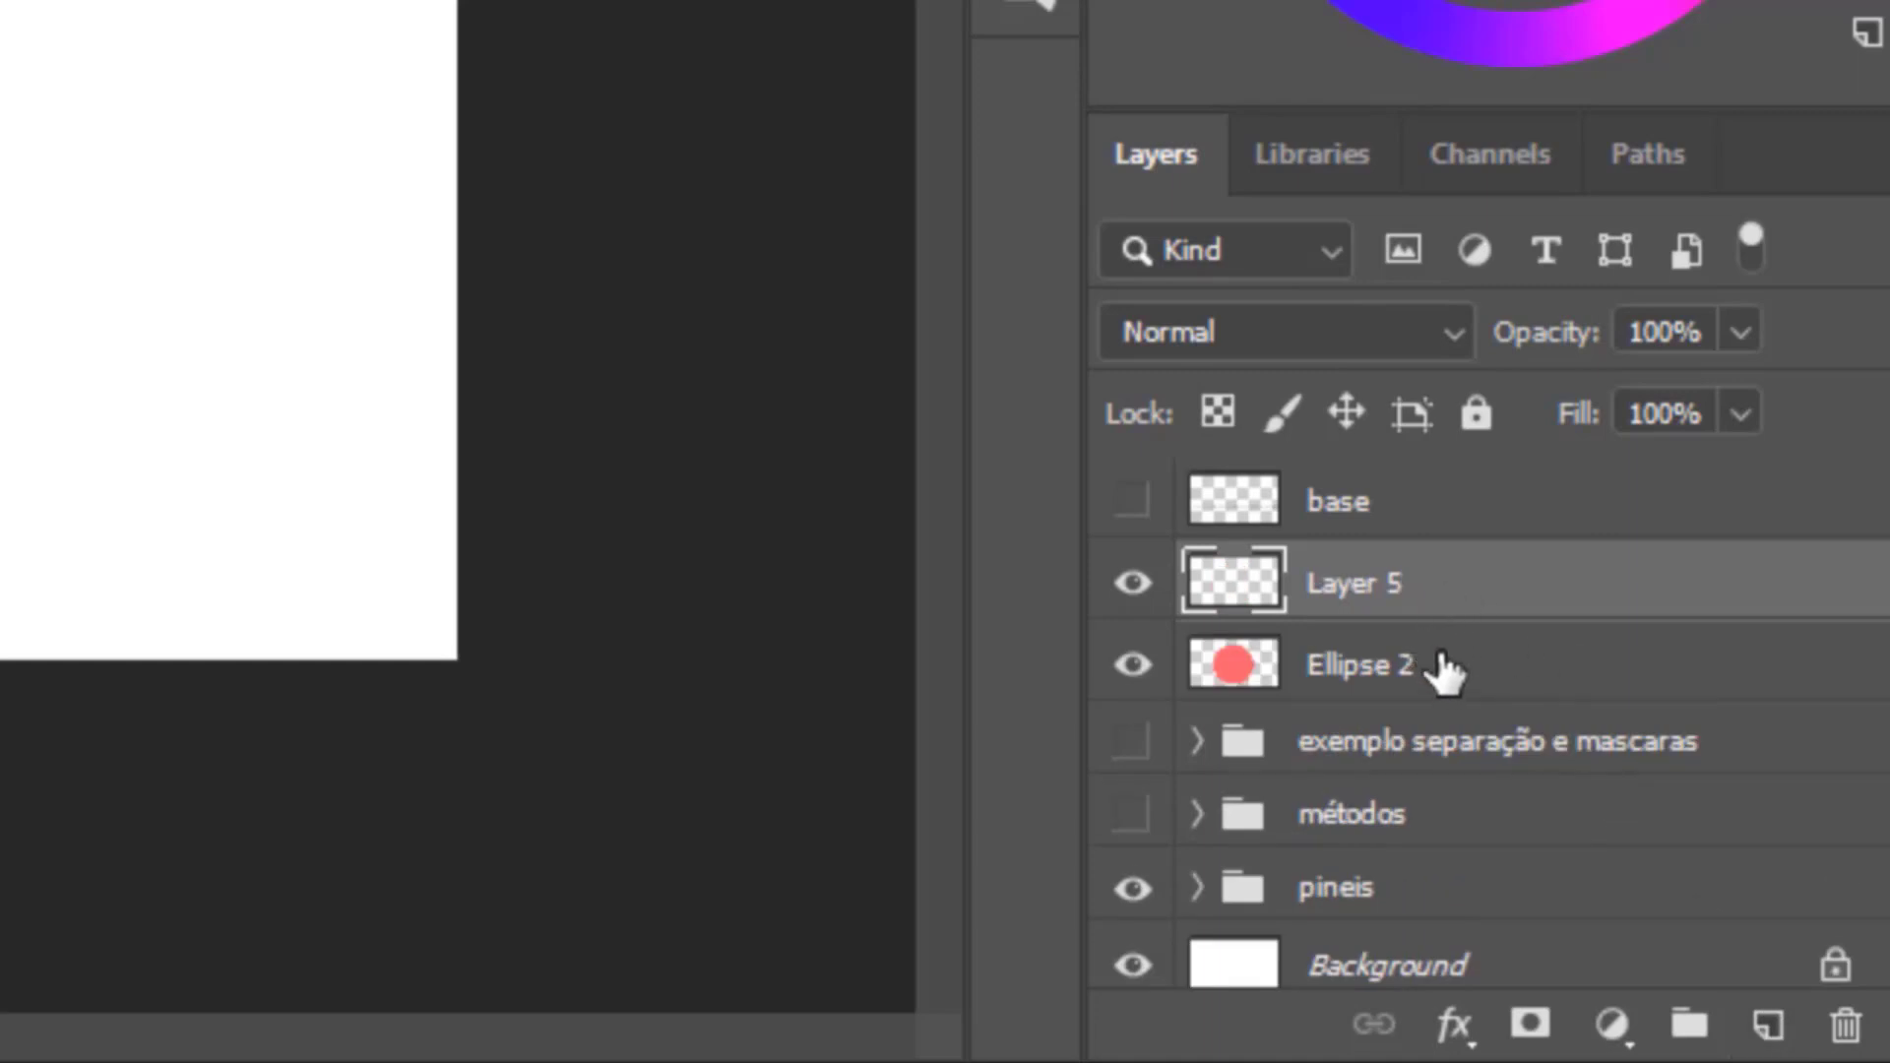
pyautogui.keyDown('alt'); pyautogui.click(1371, 617); pyautogui.keyUp('alt')
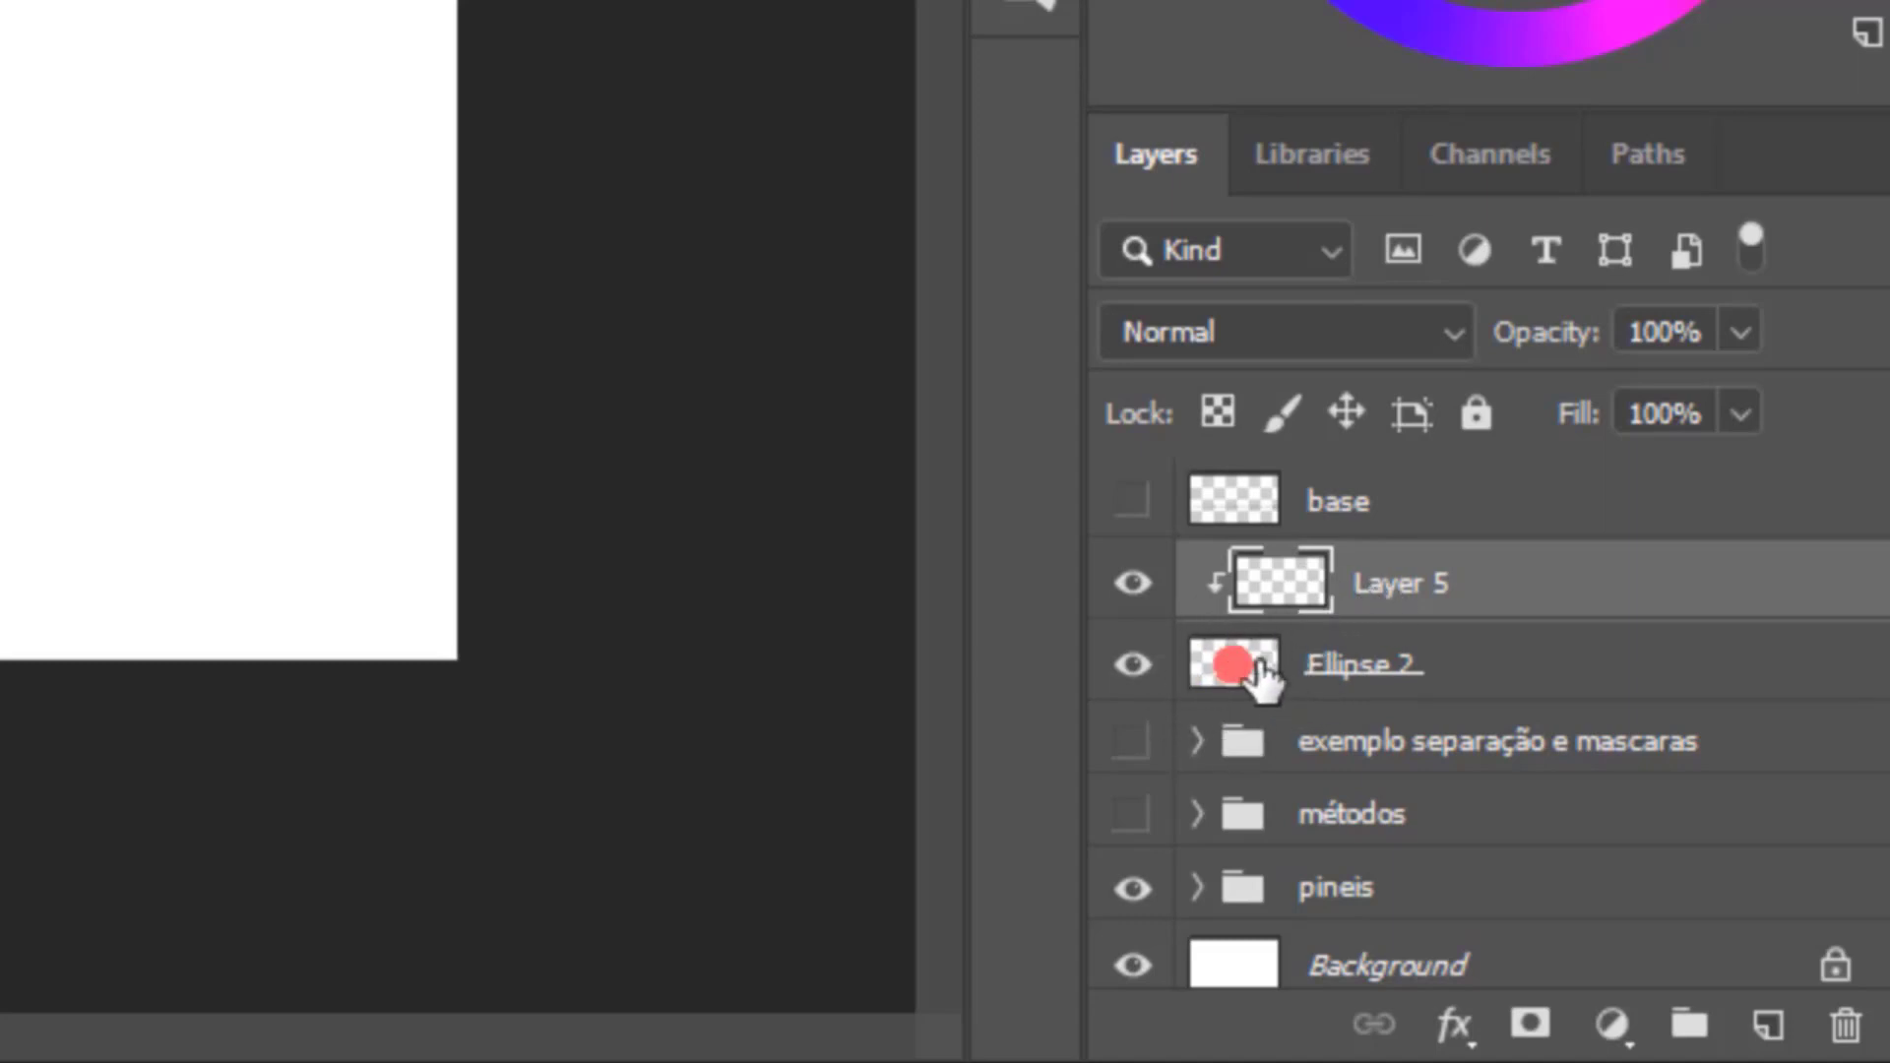
pyautogui.click(1378, 679)
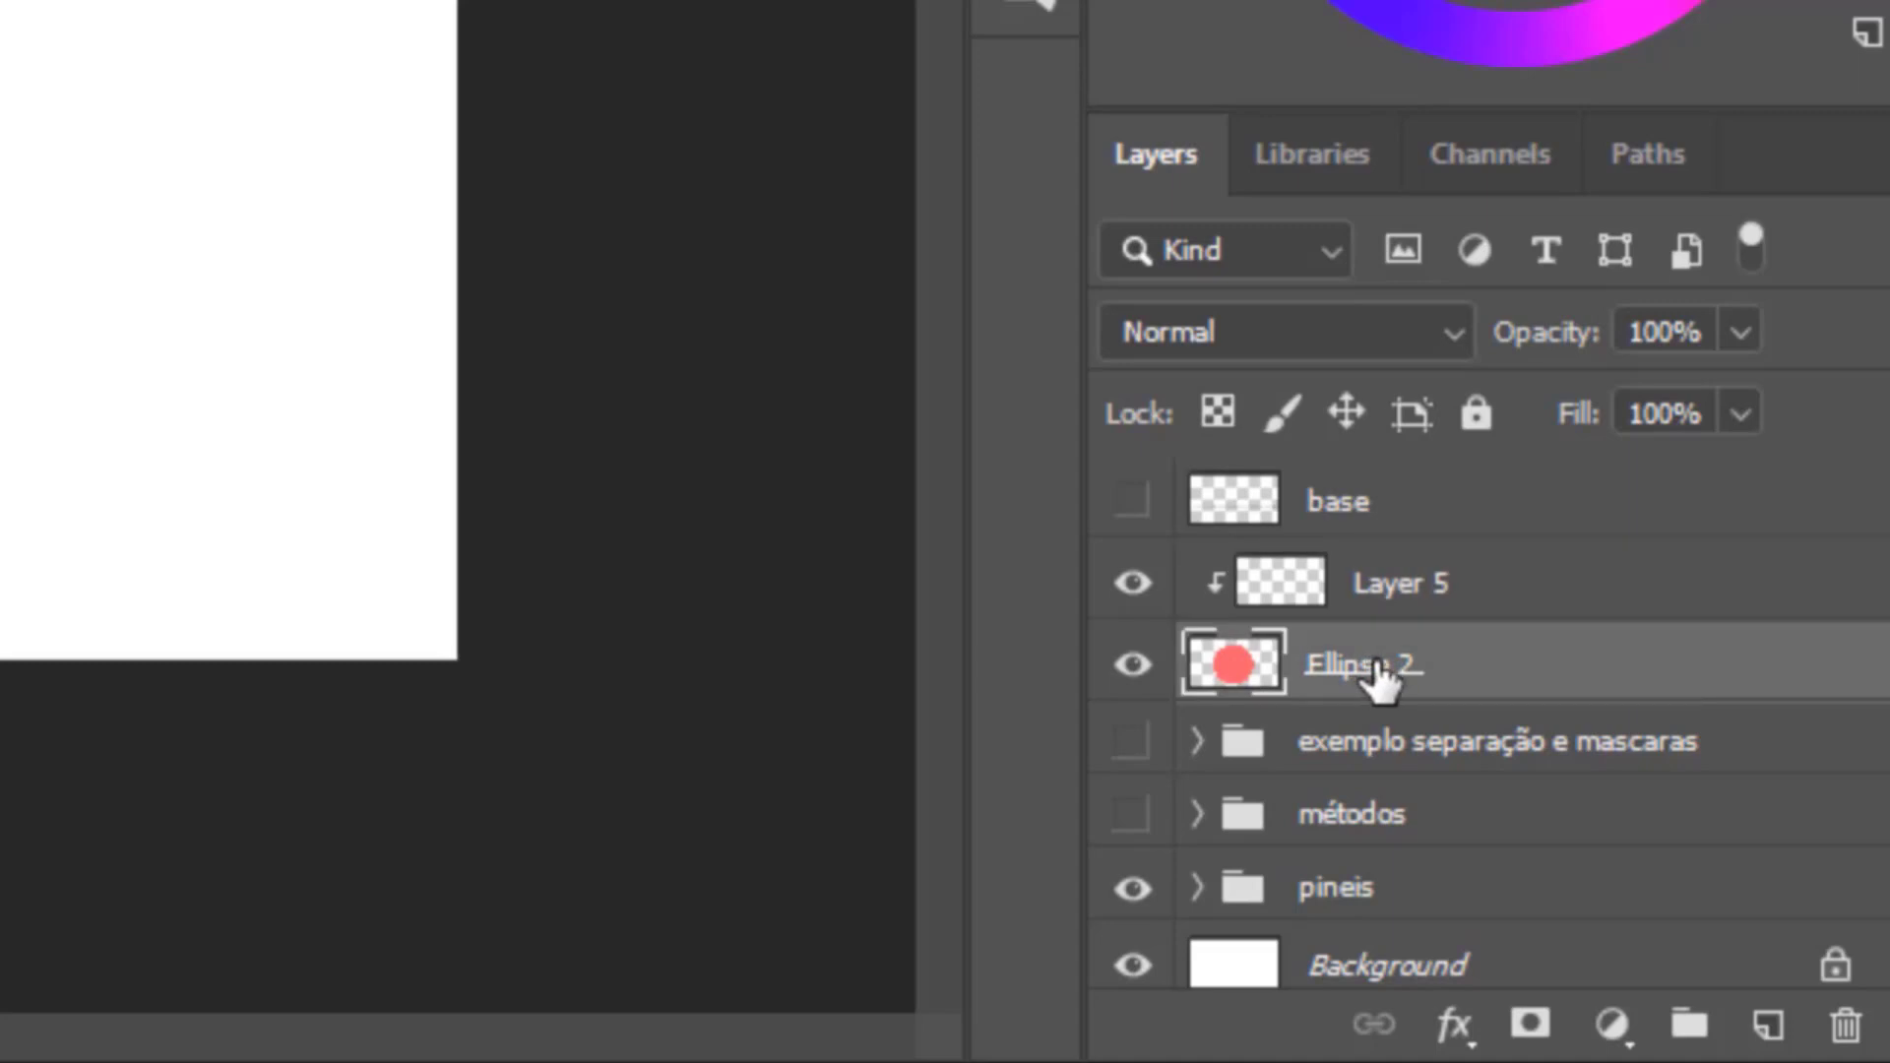
# Add another layer above Layer 5 clipped to Ellipse 2, and brush a light pink textured area on Layer 5 over the circle's upper right.
pyautogui.click(1354, 589)
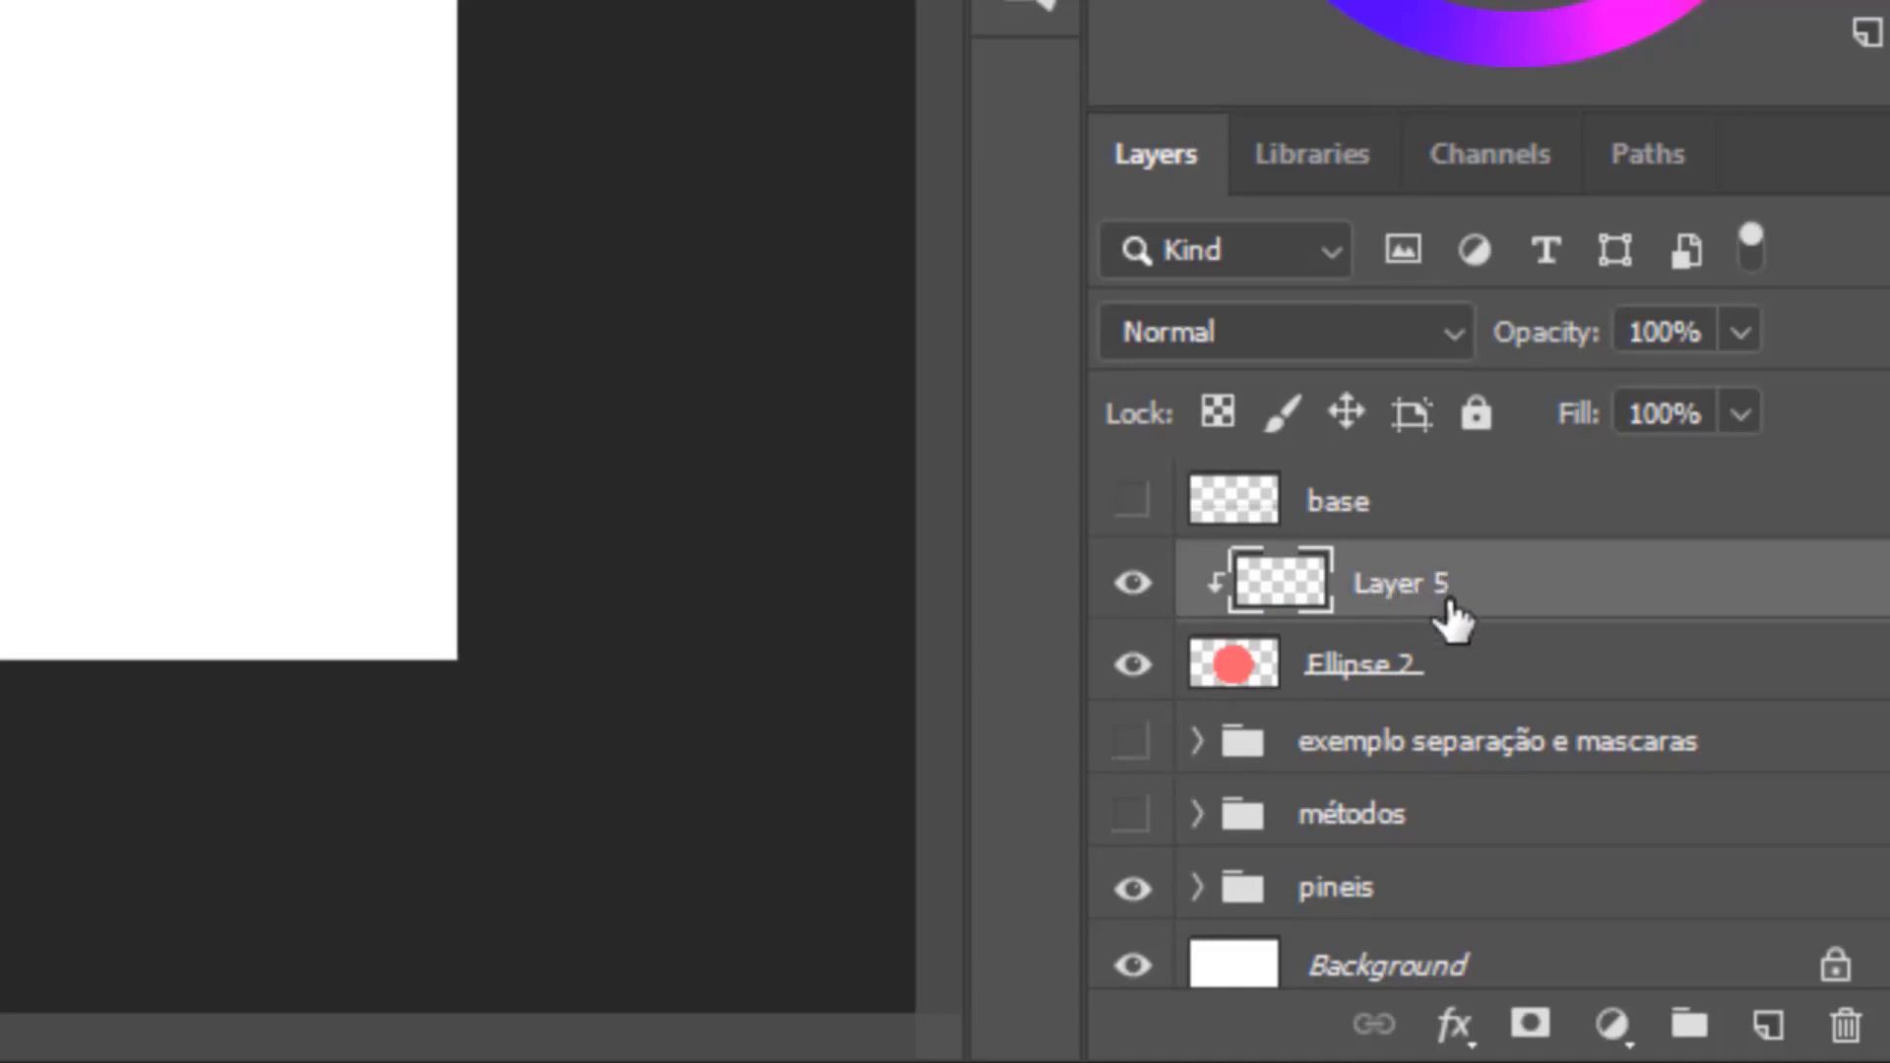
pyautogui.click(1769, 1026)
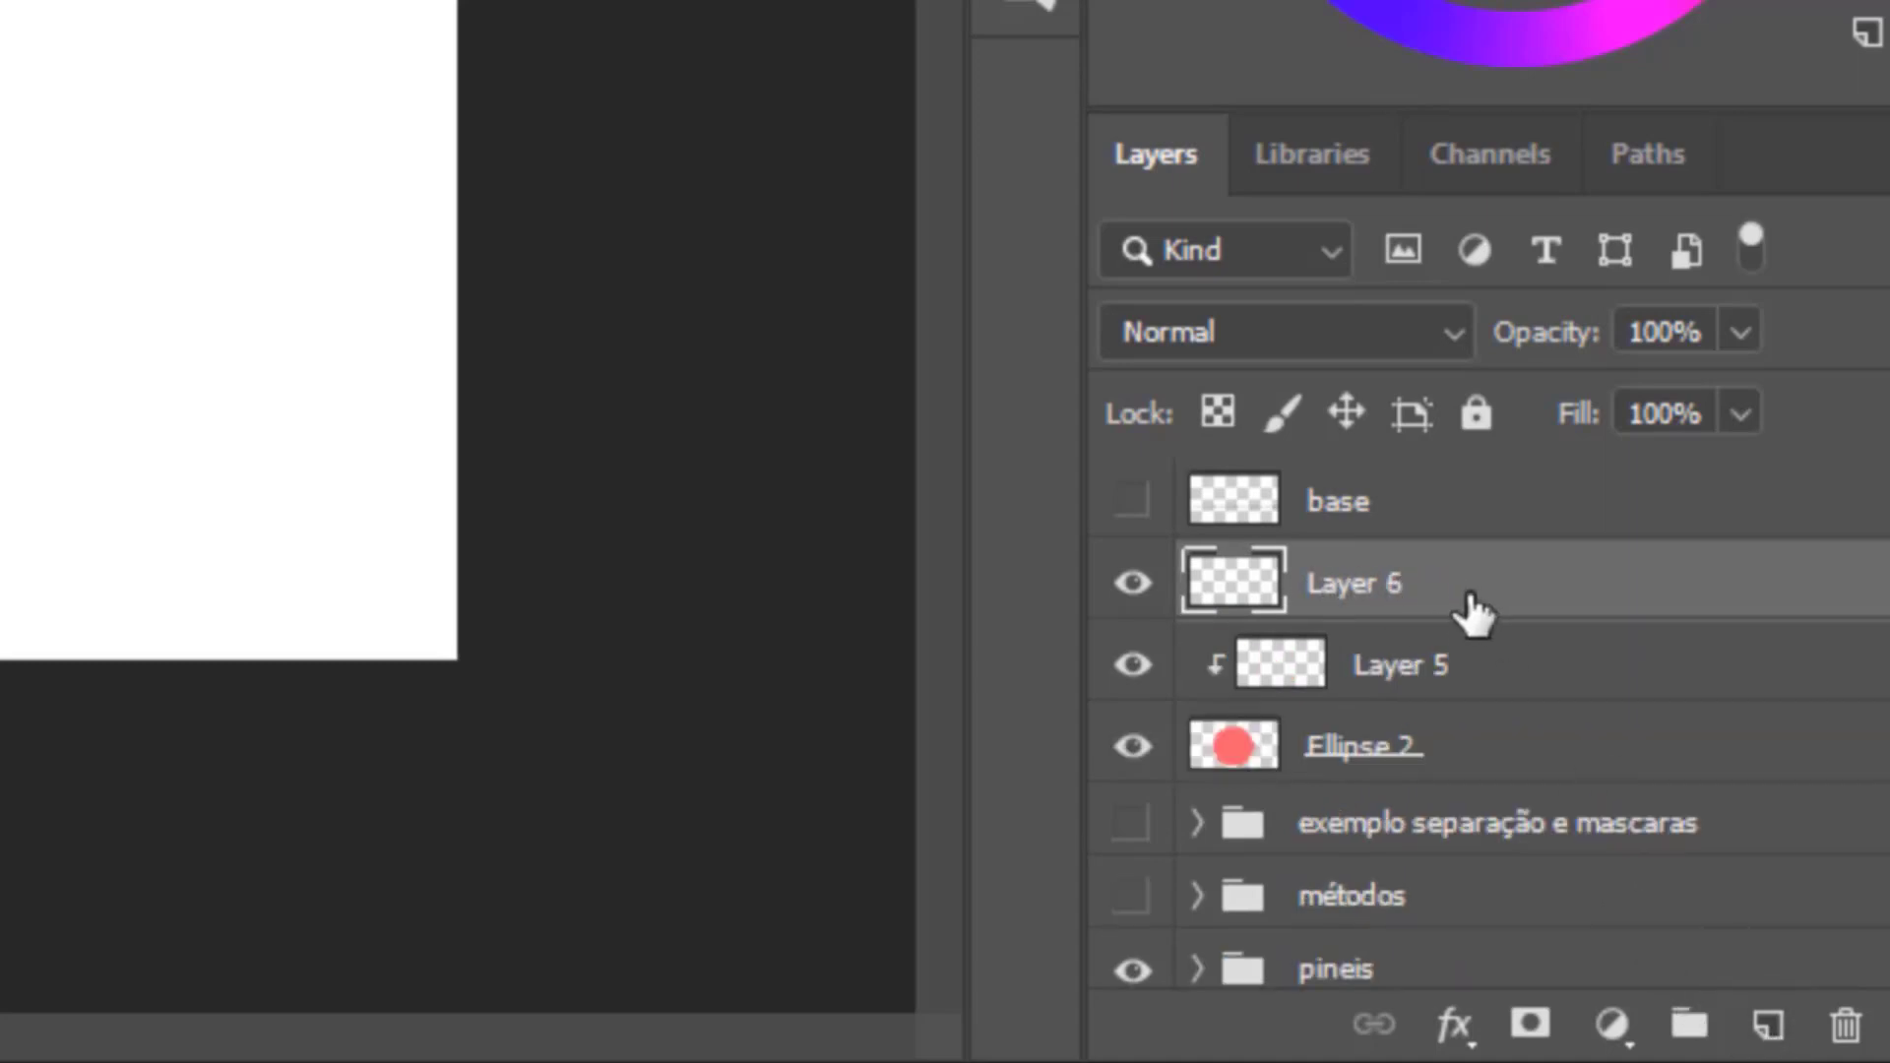
pyautogui.keyDown('alt'); pyautogui.click(1414, 610); pyautogui.keyUp('alt')
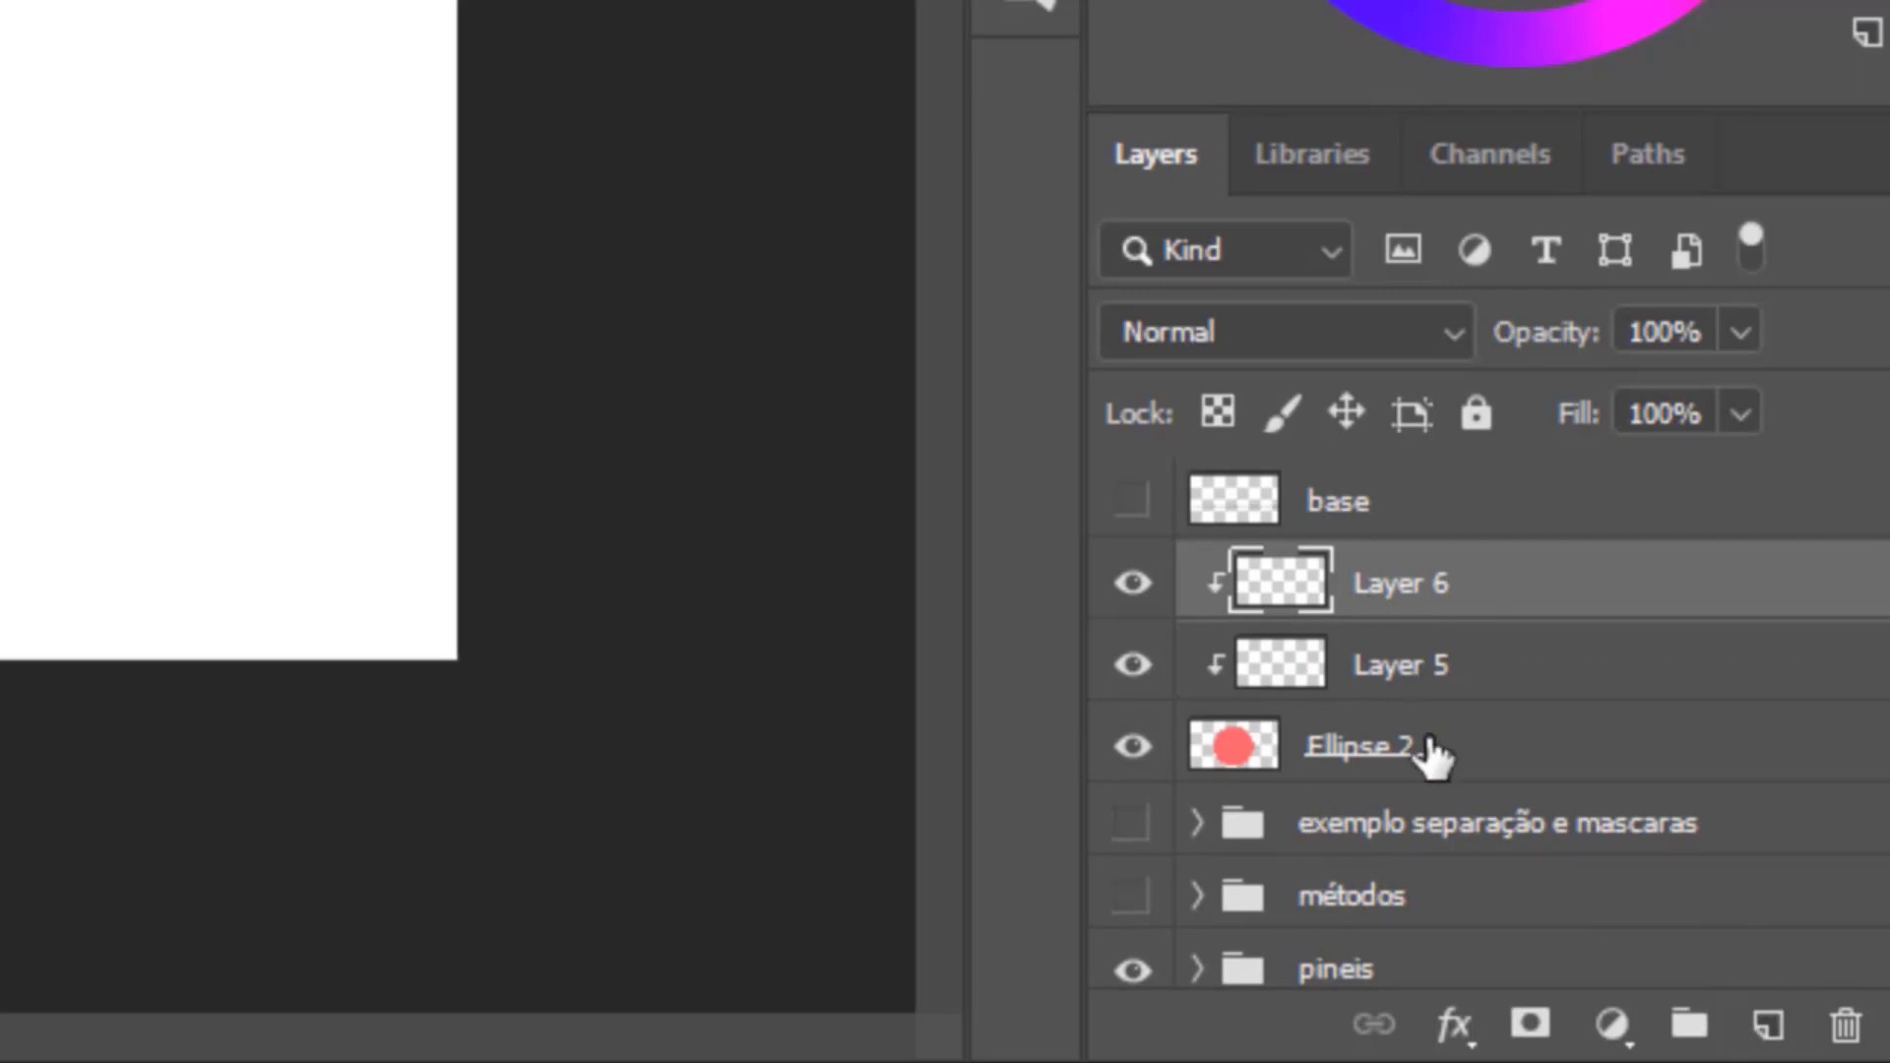
pyautogui.click(1441, 673)
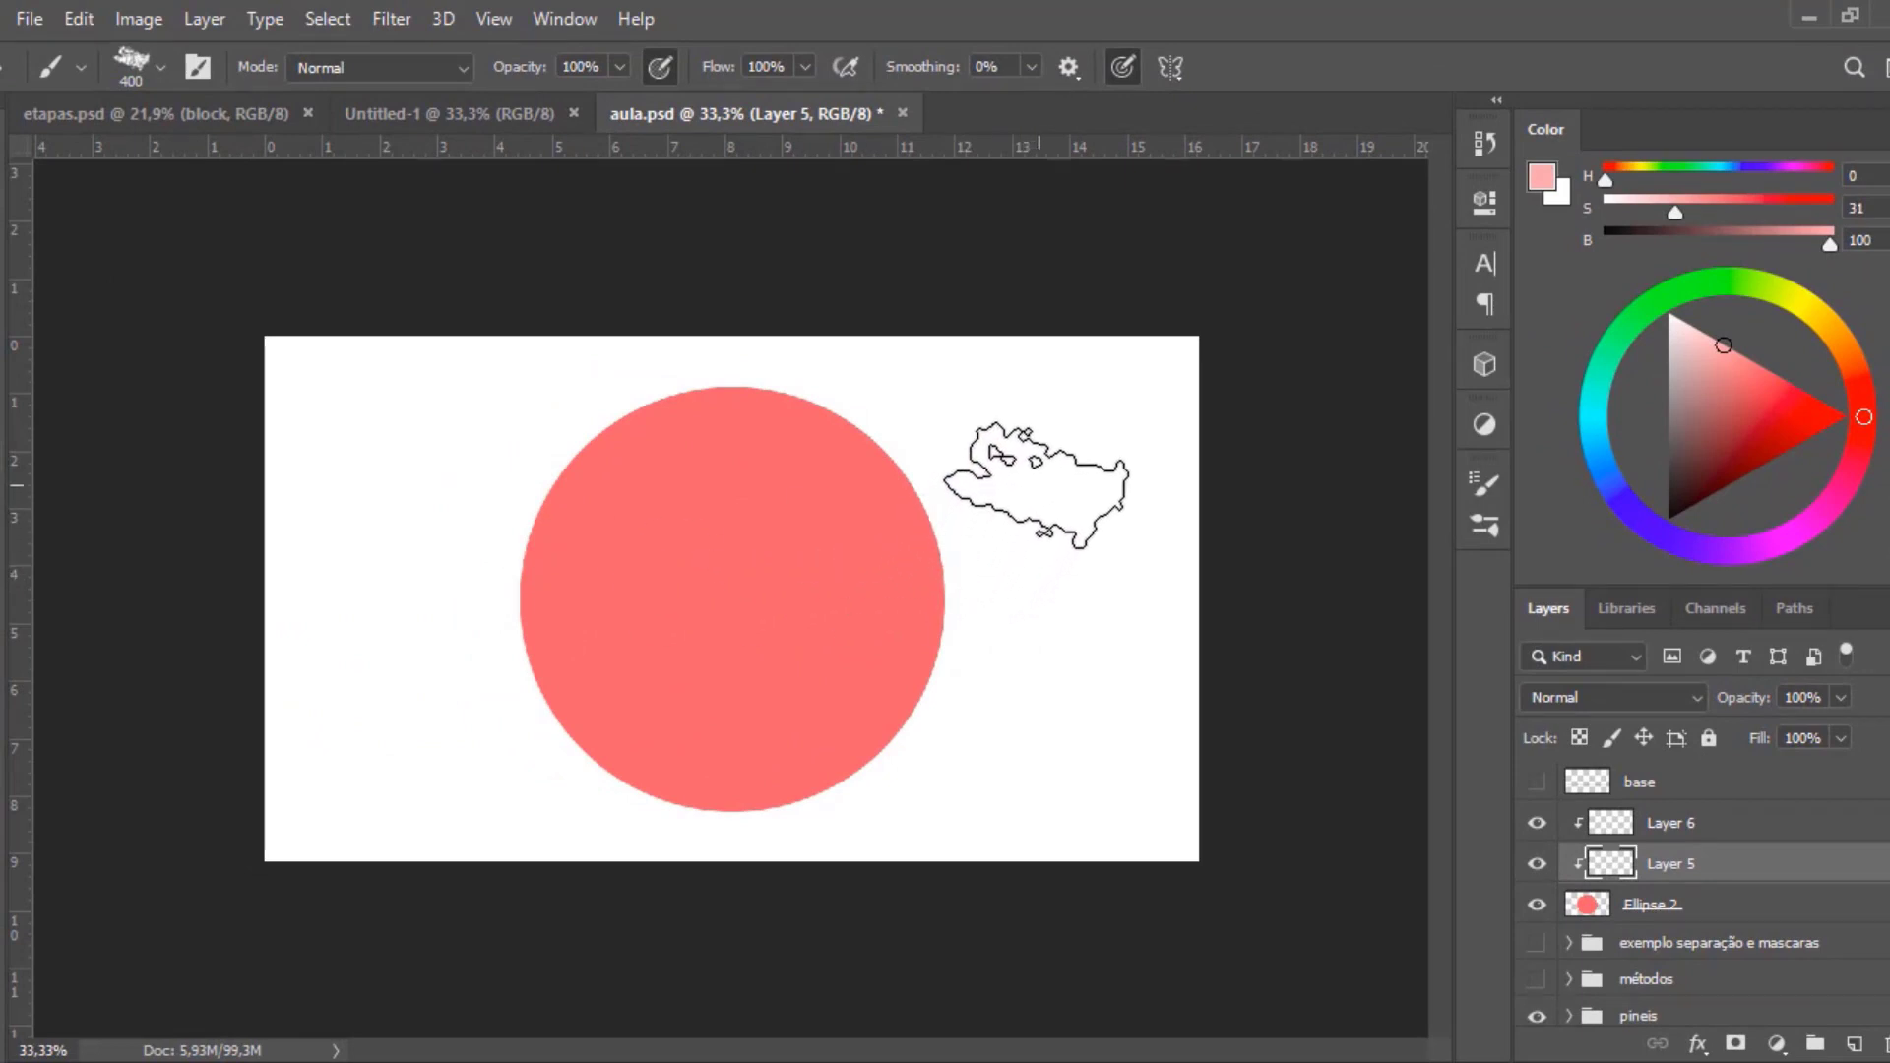
pyautogui.moveTo(852, 422)
pyautogui.mouseDown()
pyautogui.moveTo(1062, 697)
pyautogui.moveTo(791, 304)
pyautogui.moveTo(1009, 690)
pyautogui.moveTo(751, 327)
pyautogui.moveTo(1003, 685)
pyautogui.moveTo(729, 351)
pyautogui.moveTo(988, 699)
pyautogui.moveTo(768, 352)
pyautogui.moveTo(921, 612)
pyautogui.moveTo(813, 377)
pyautogui.moveTo(1008, 594)
pyautogui.moveTo(761, 335)
pyautogui.moveTo(999, 616)
pyautogui.moveTo(757, 345)
pyautogui.moveTo(869, 441)
pyautogui.mouseUp()
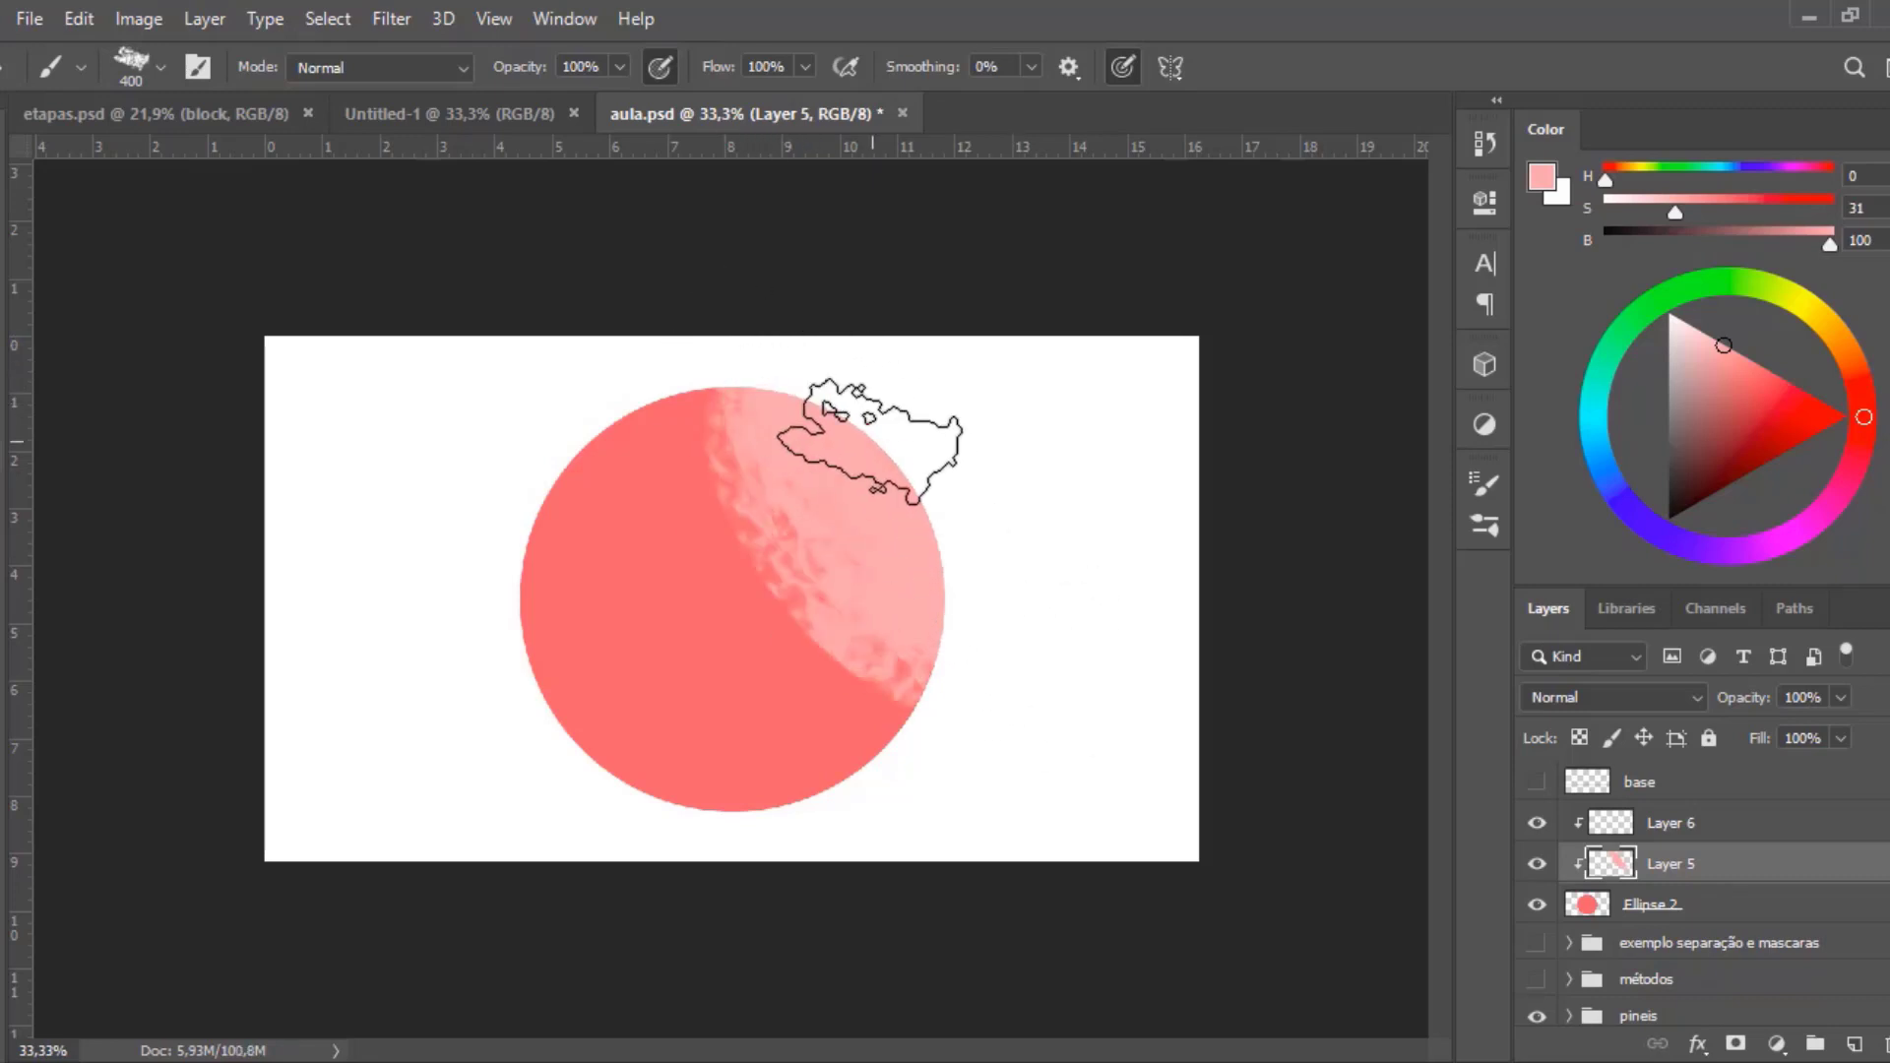
# On Layer 6, choose a red with saturation 68 and brightness 100, and brush a size 125 textured shadow along the circle's lower-left edge.
pyautogui.click(1718, 825)
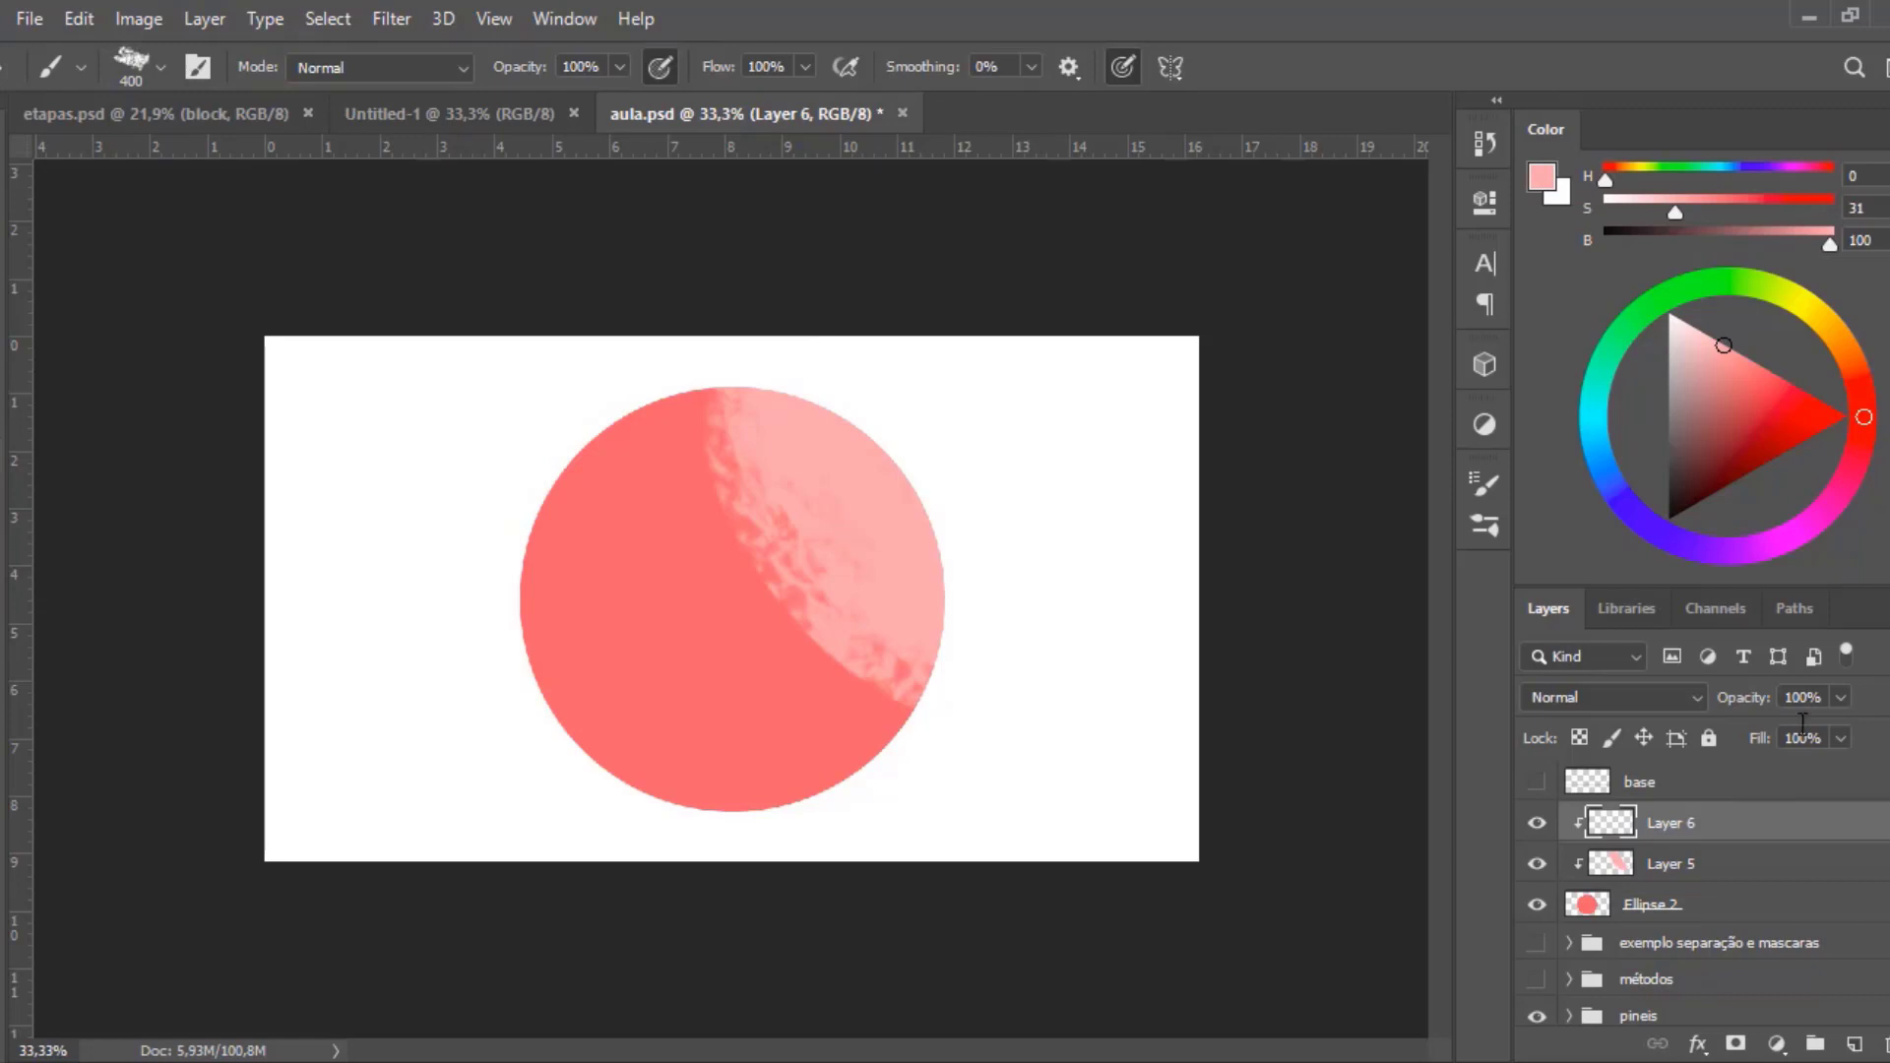
pyautogui.click(1766, 368)
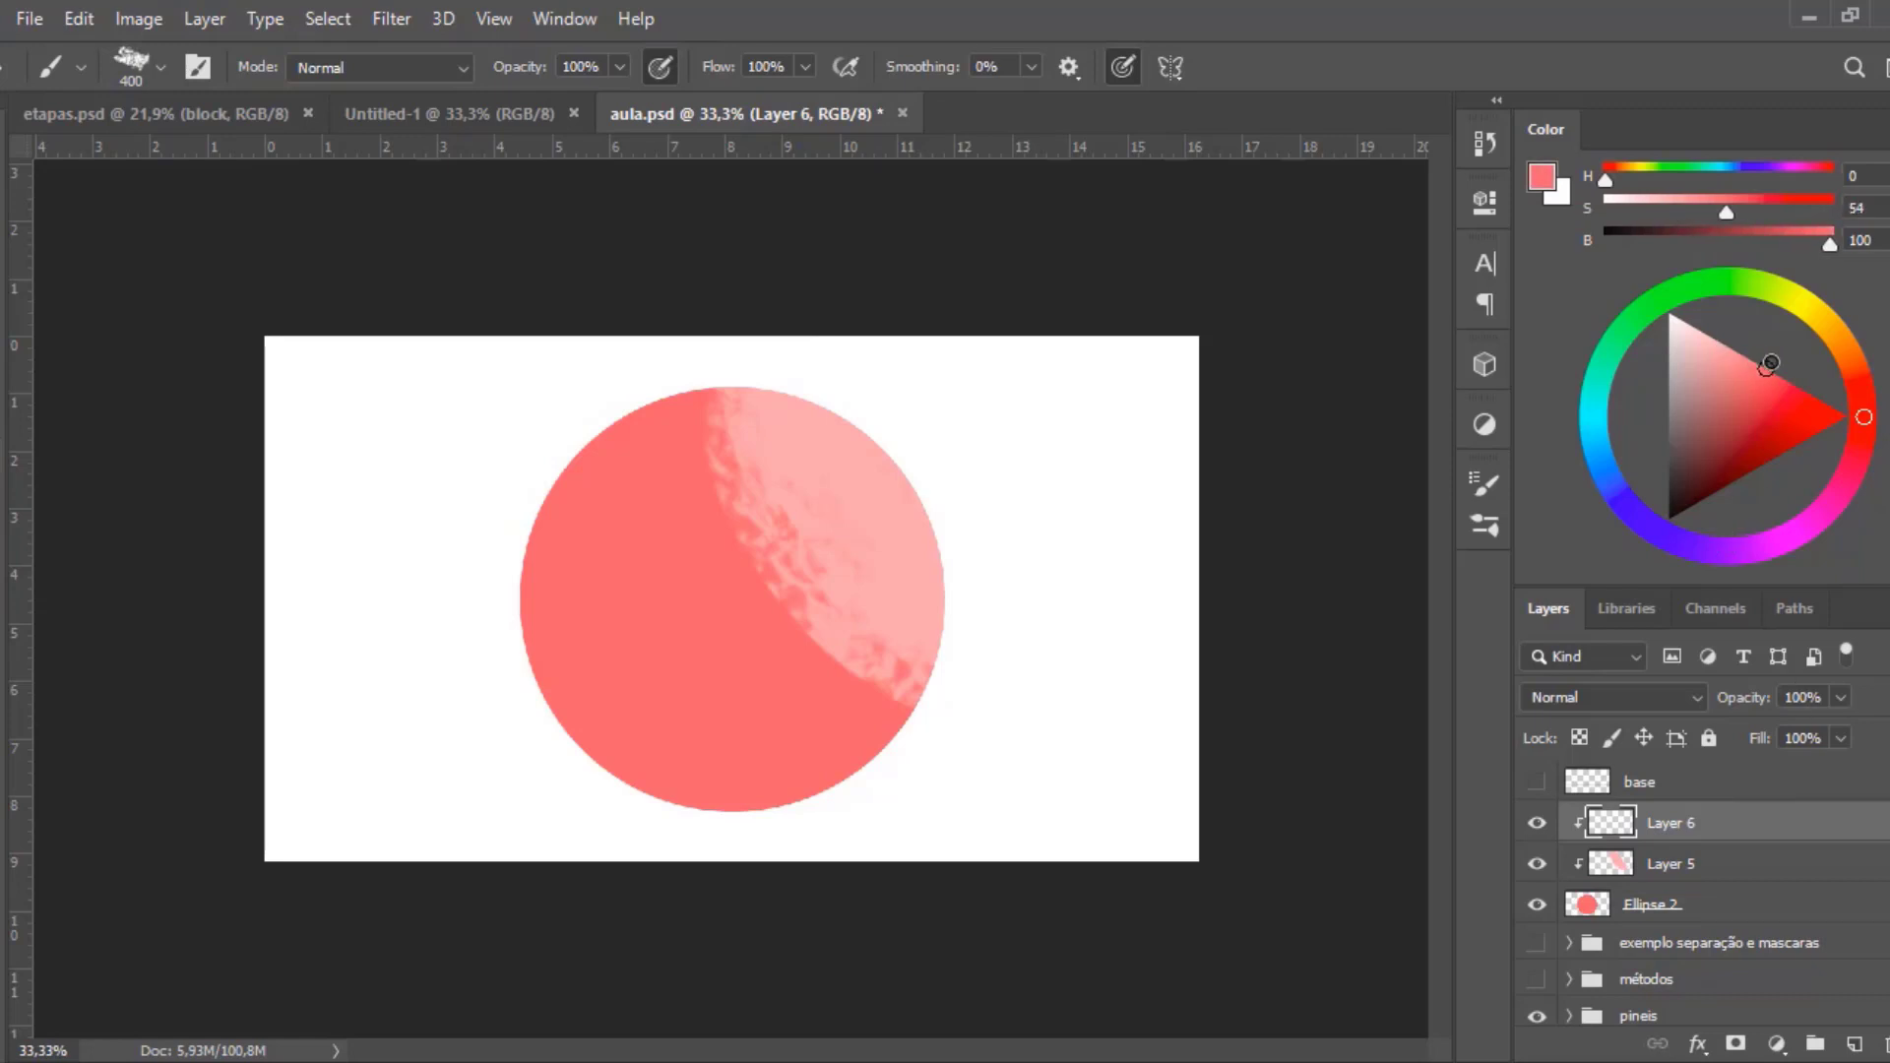
pyautogui.moveTo(1766, 368); pyautogui.dragTo(1790, 383)
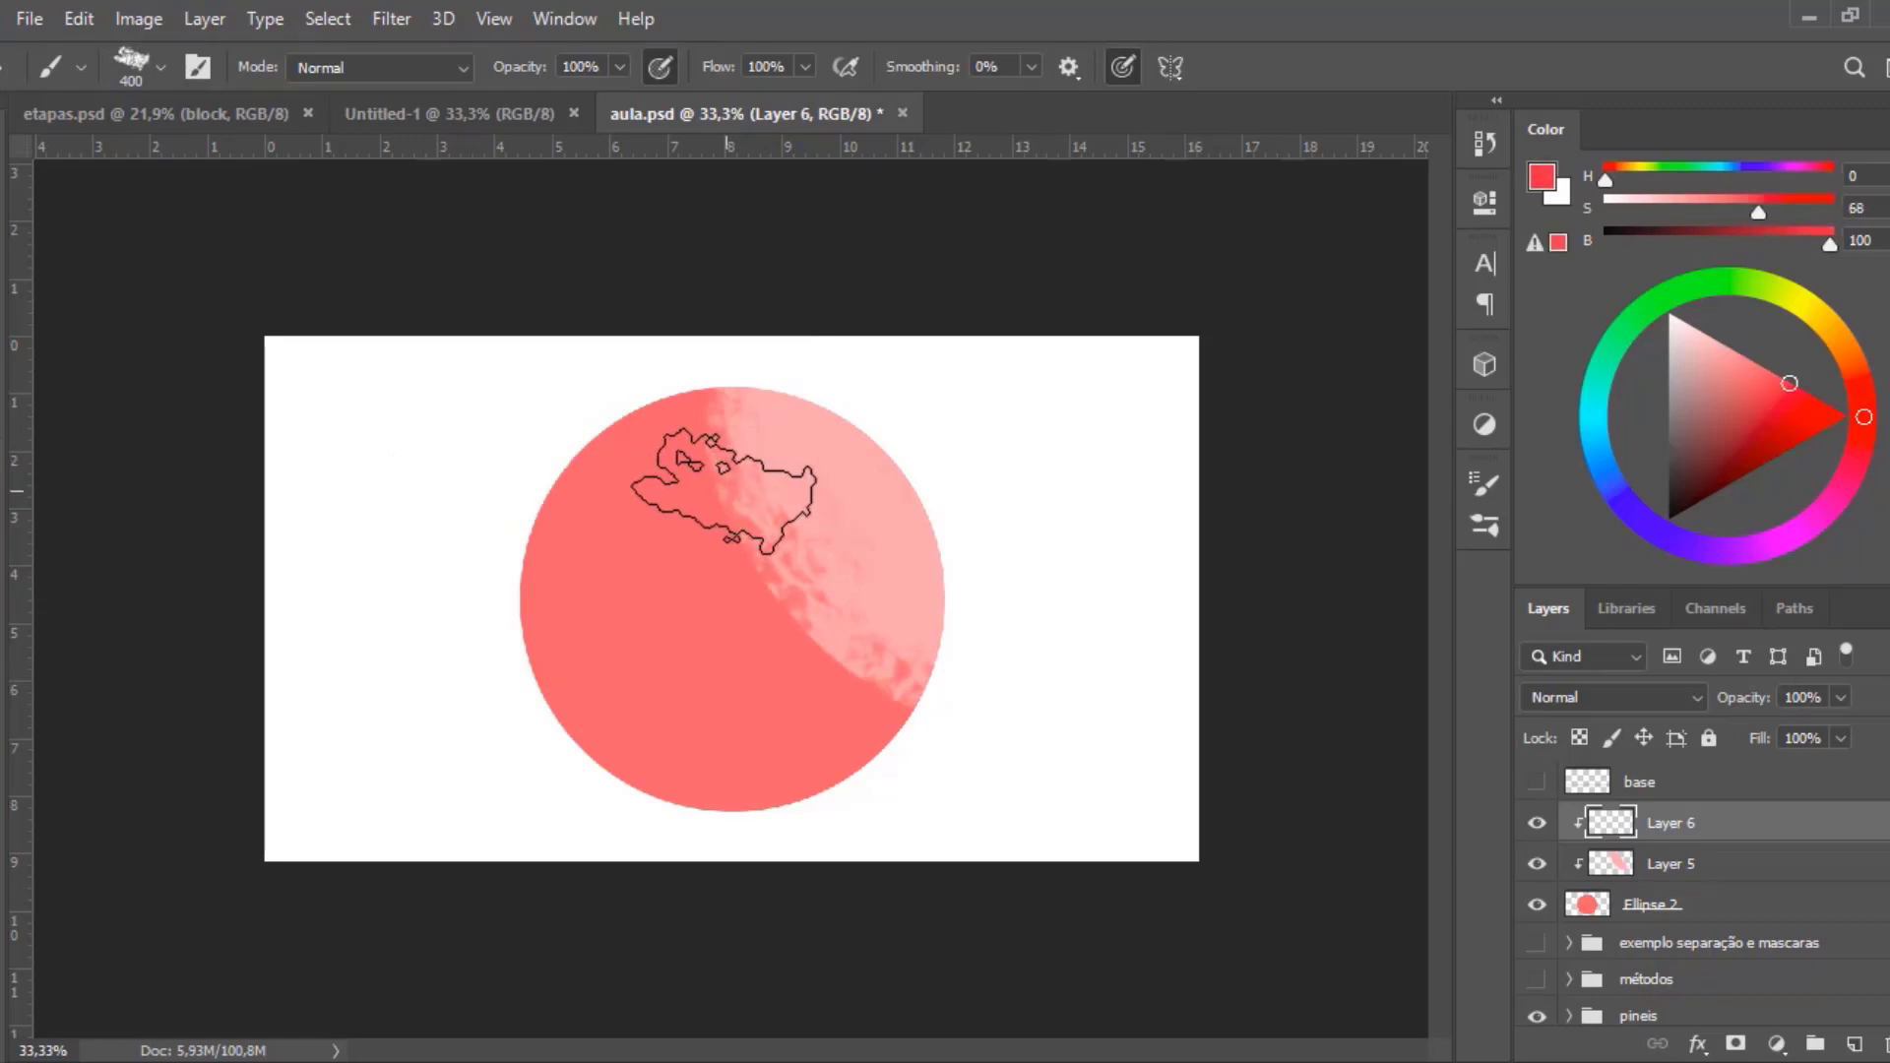
pyautogui.press('[')
pyautogui.press('[')
pyautogui.press('[')
pyautogui.press('[')
pyautogui.press('[')
pyautogui.press('[')
pyautogui.moveTo(541, 456)
pyautogui.mouseDown()
pyautogui.moveTo(536, 493)
pyautogui.moveTo(757, 768)
pyautogui.moveTo(916, 822)
pyautogui.moveTo(788, 802)
pyautogui.mouseUp()
pyautogui.scroll(-1, 827, 624)
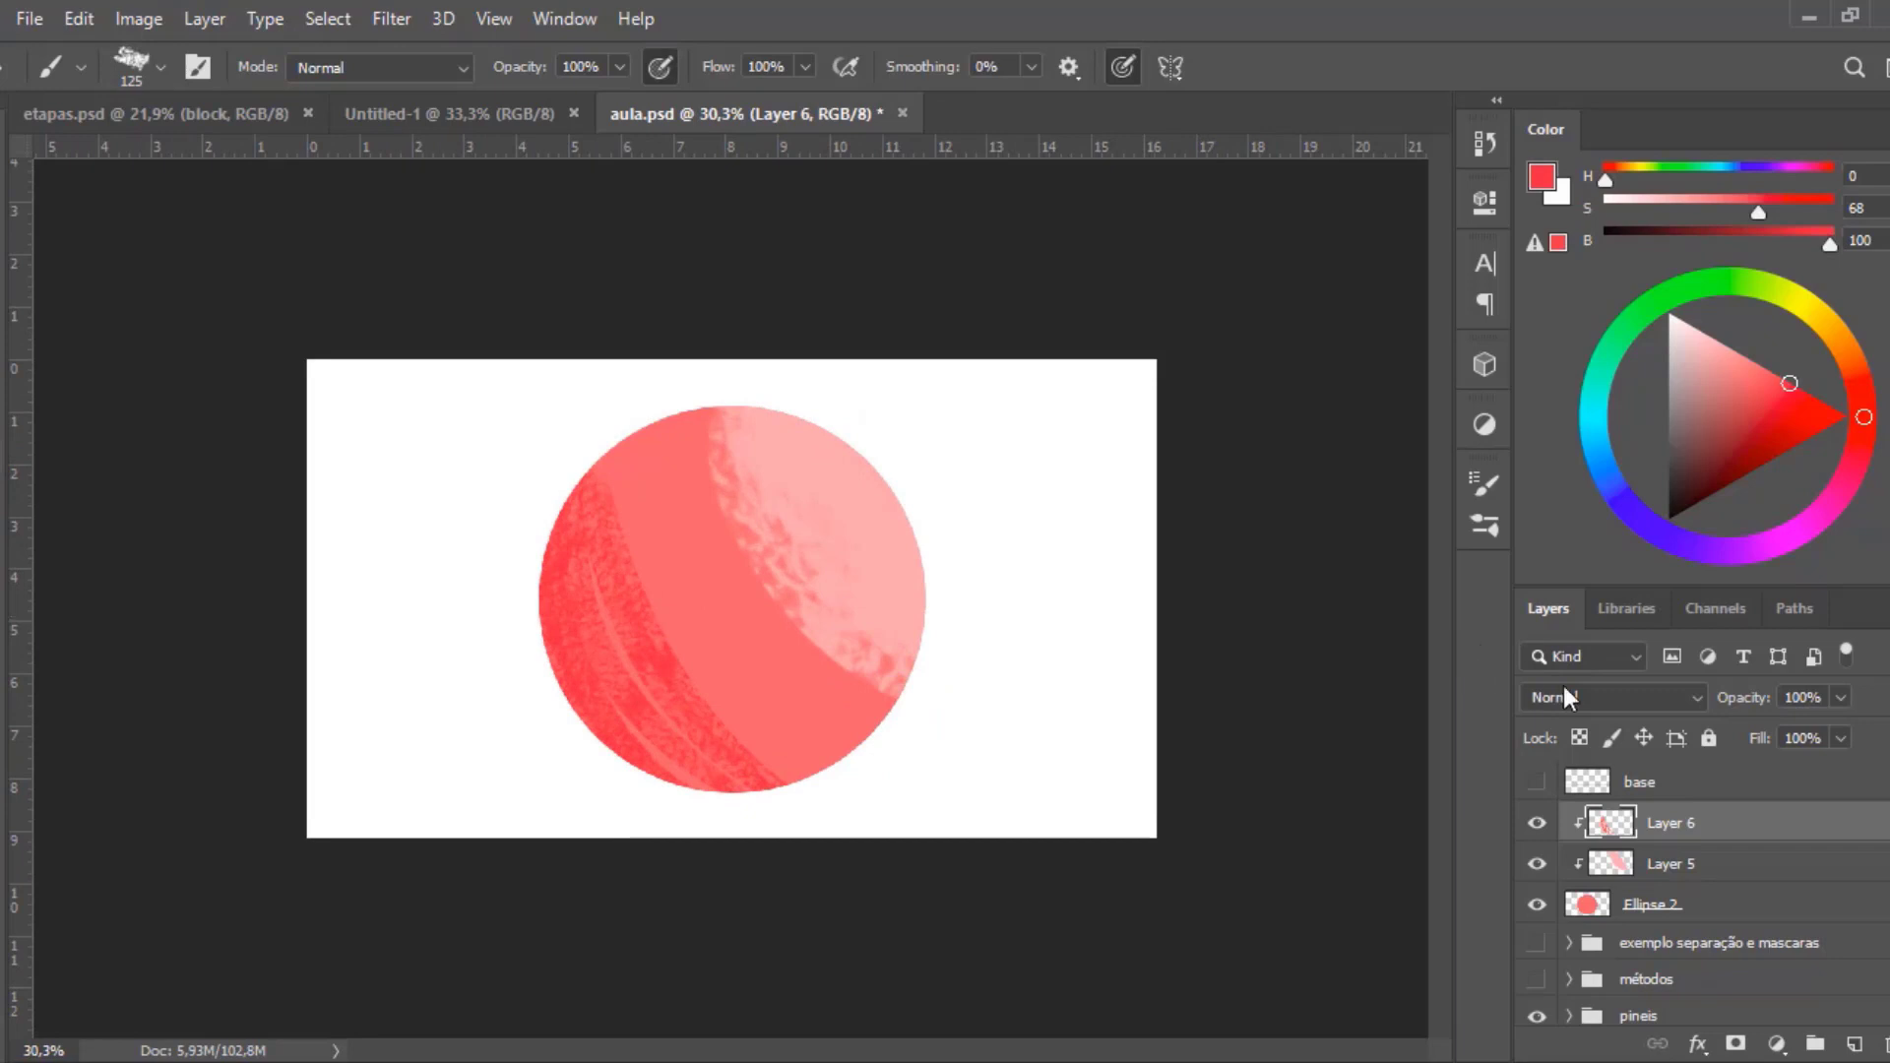
# Set Layer 6 to Multiply blending and brush more red texture strokes to widen the shadow on the circle's left side.
pyautogui.click(1572, 697)
pyautogui.click(1560, 446)
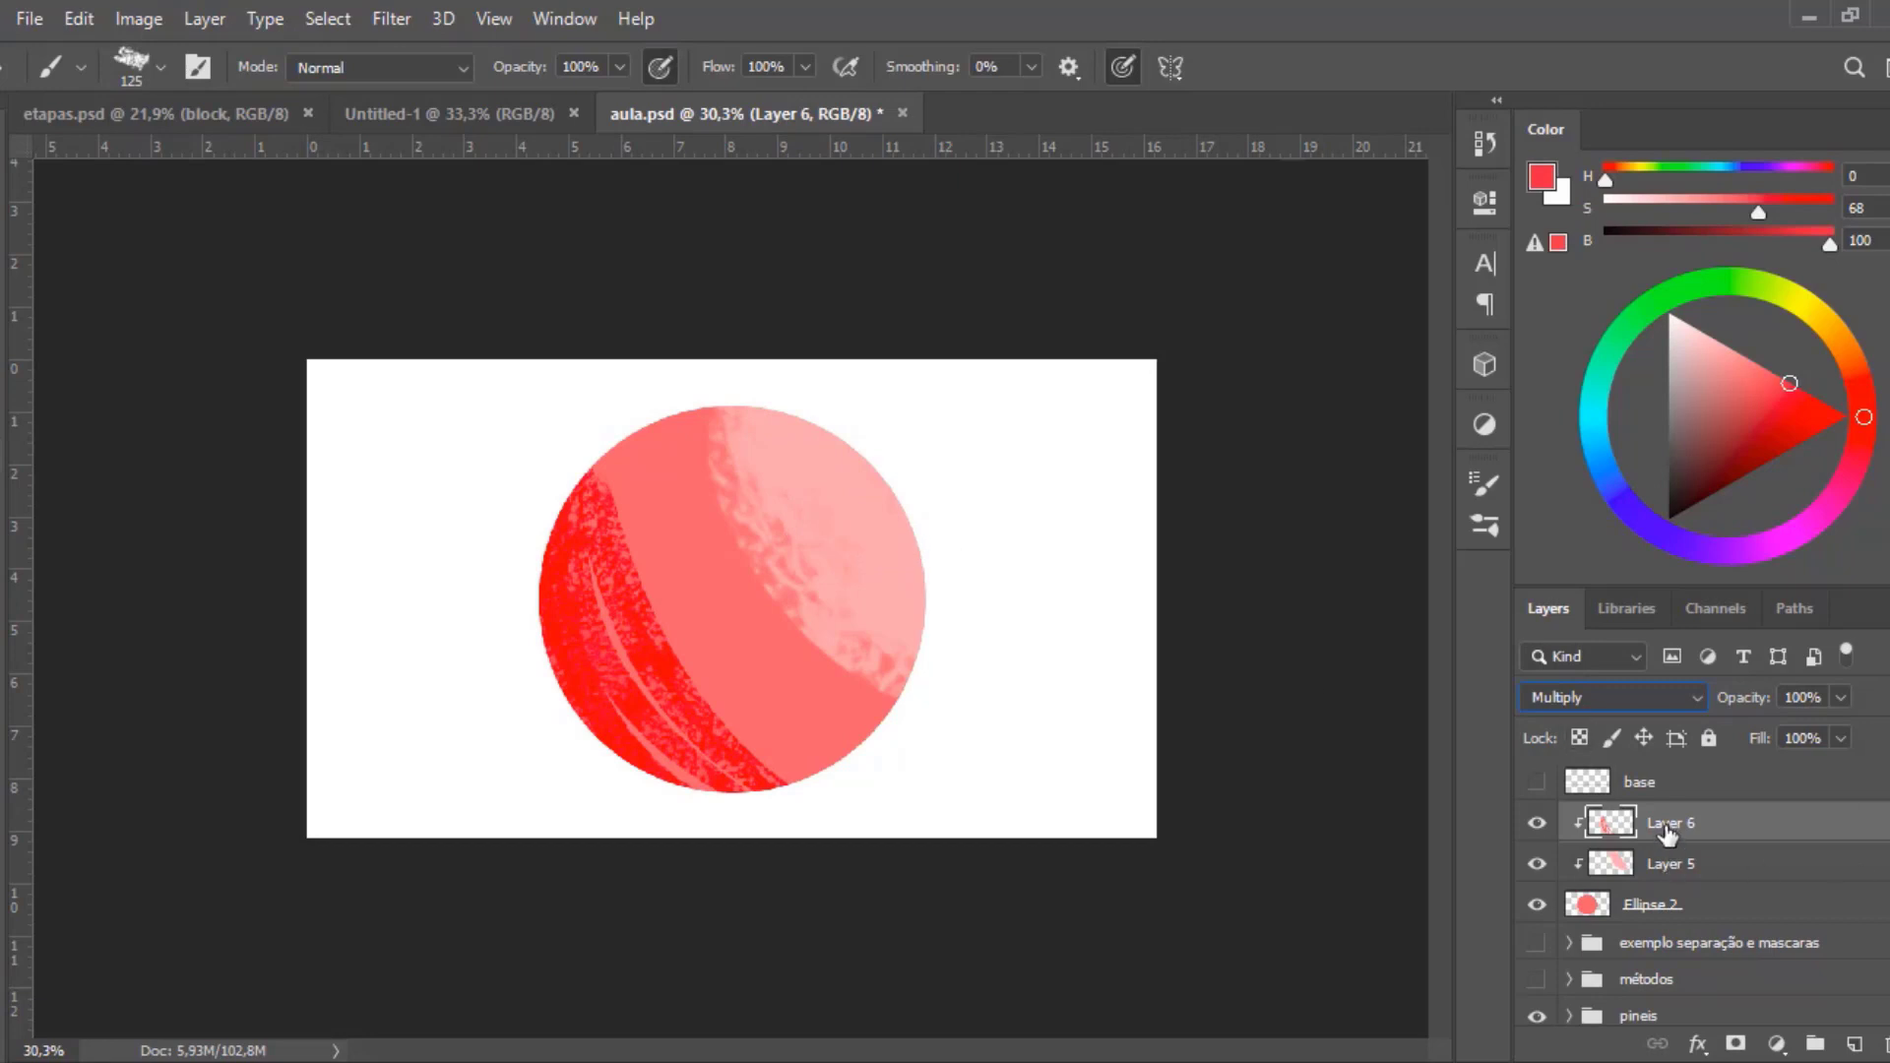
pyautogui.press(']')
pyautogui.moveTo(618, 441); pyautogui.dragTo(748, 778)
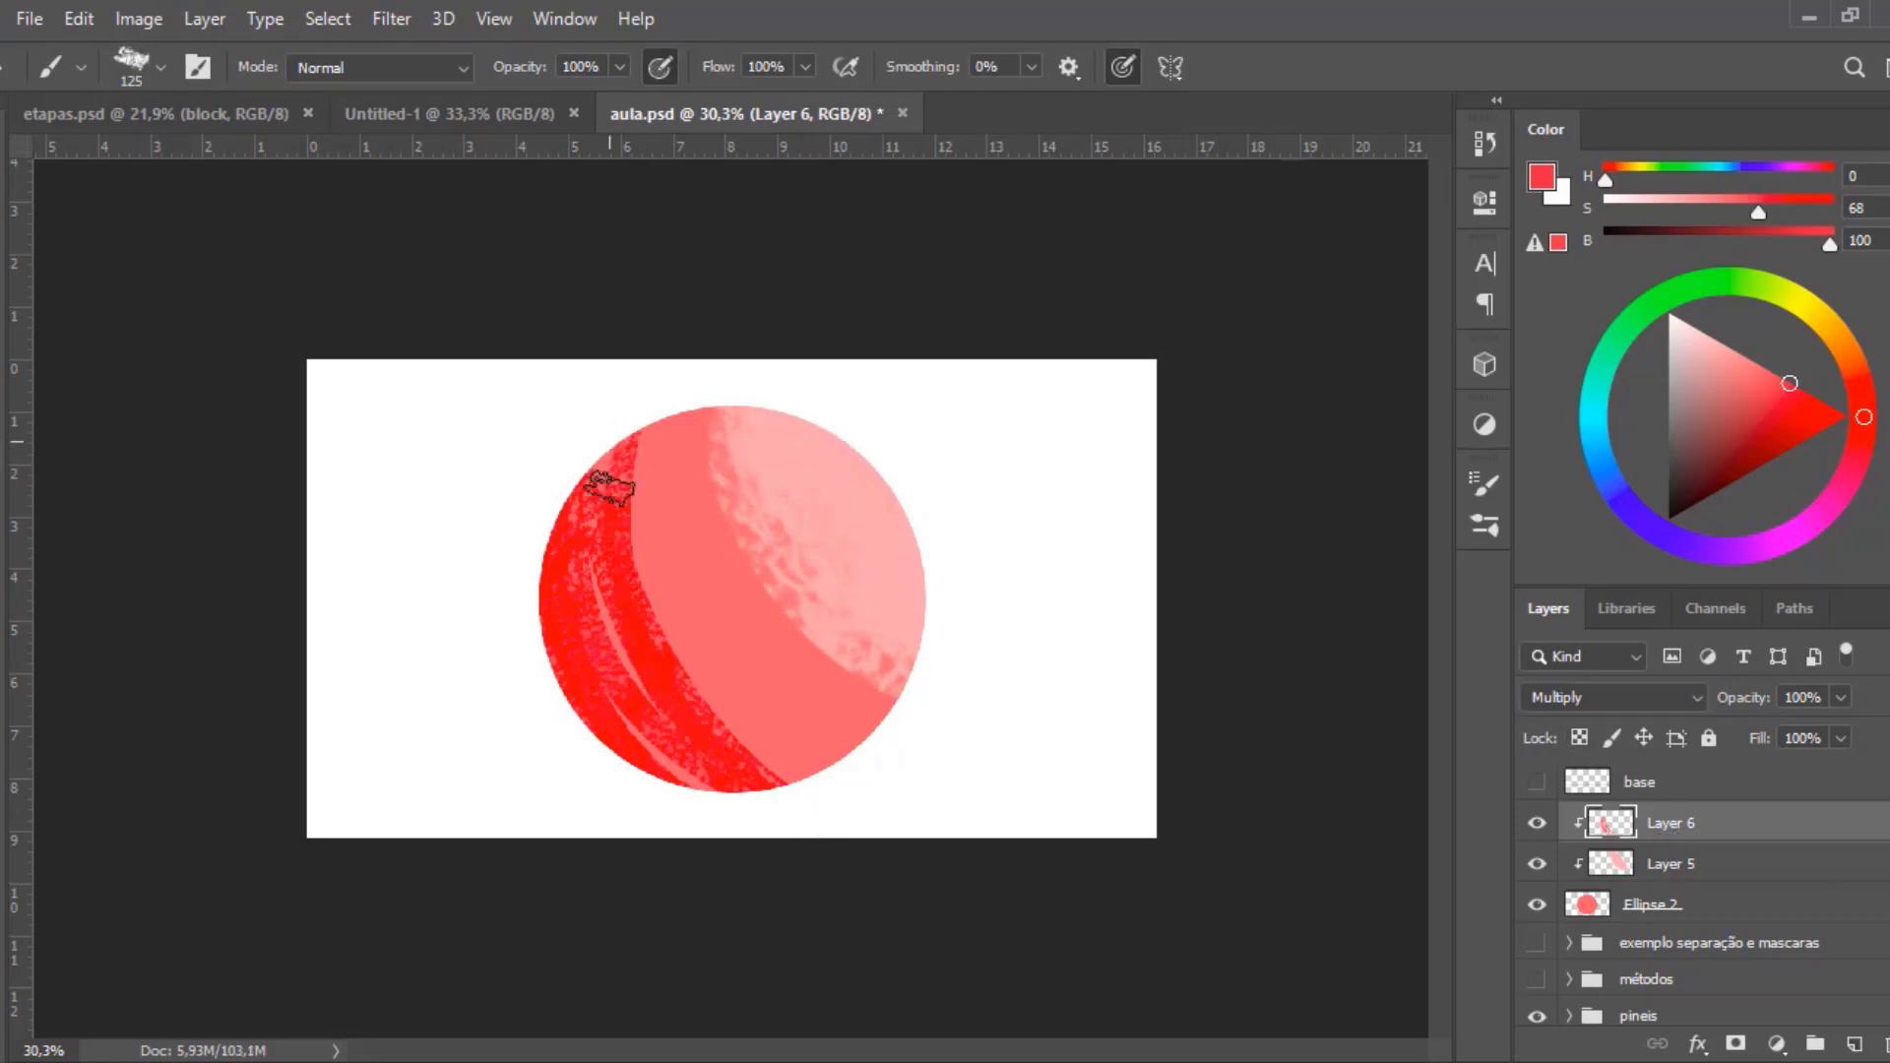
pyautogui.moveTo(610, 489); pyautogui.dragTo(704, 782)
pyautogui.moveTo(650, 402); pyautogui.dragTo(802, 777)
pyautogui.press(']')
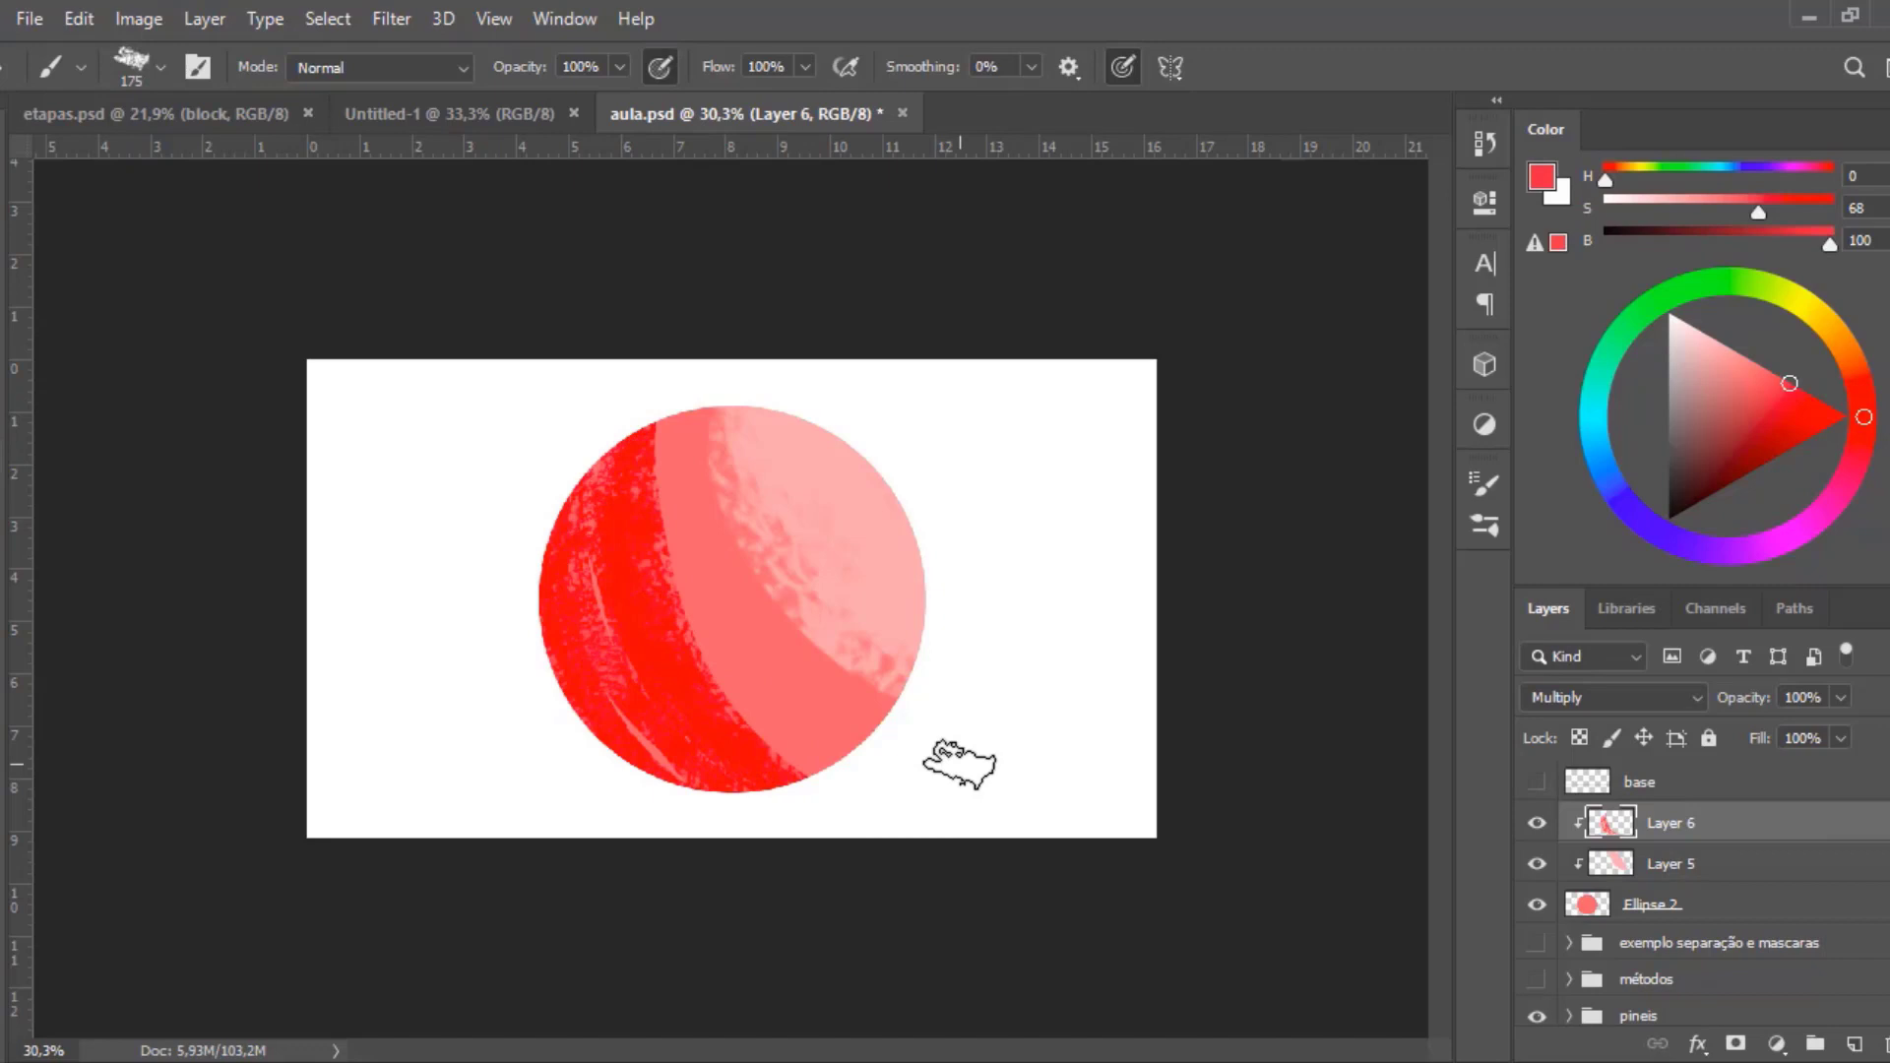
# Select the Ellipse 2 layer and lock its transparent pixels.
pyautogui.click(1630, 911)
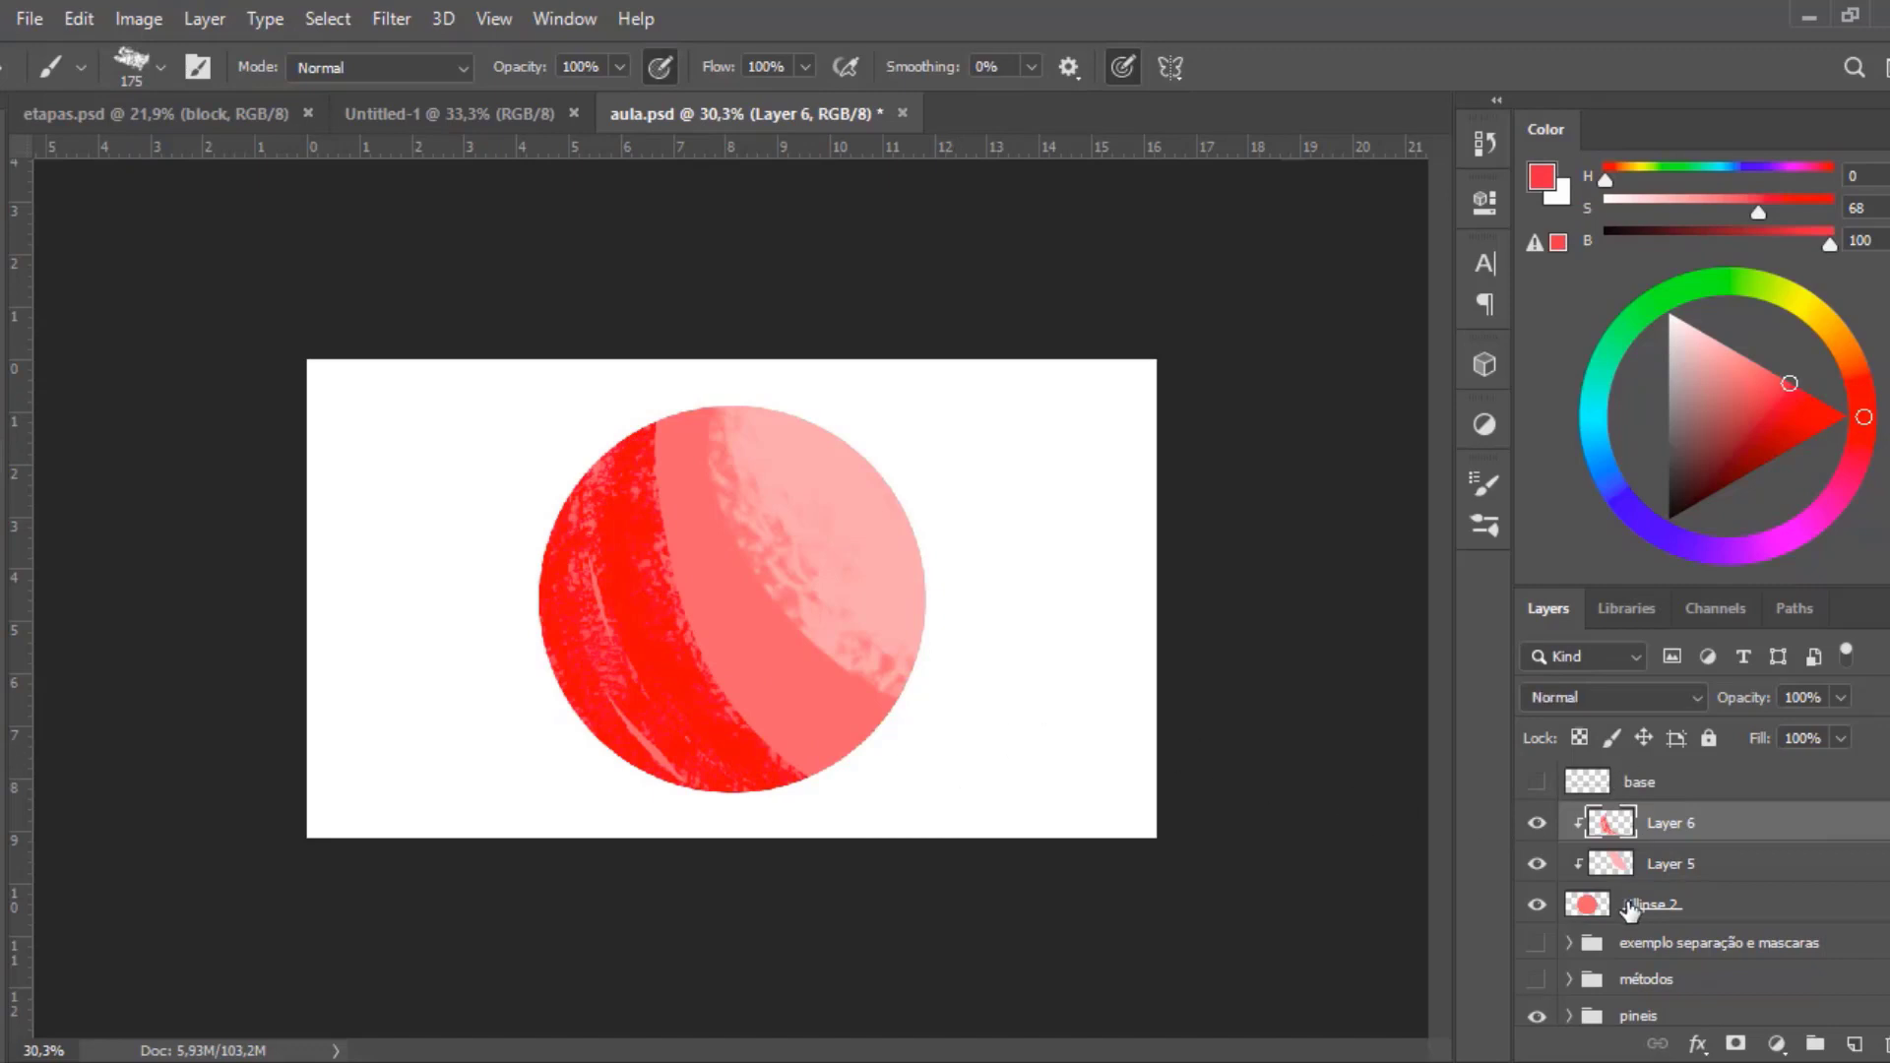
pyautogui.click(1630, 911)
pyautogui.click(1627, 854)
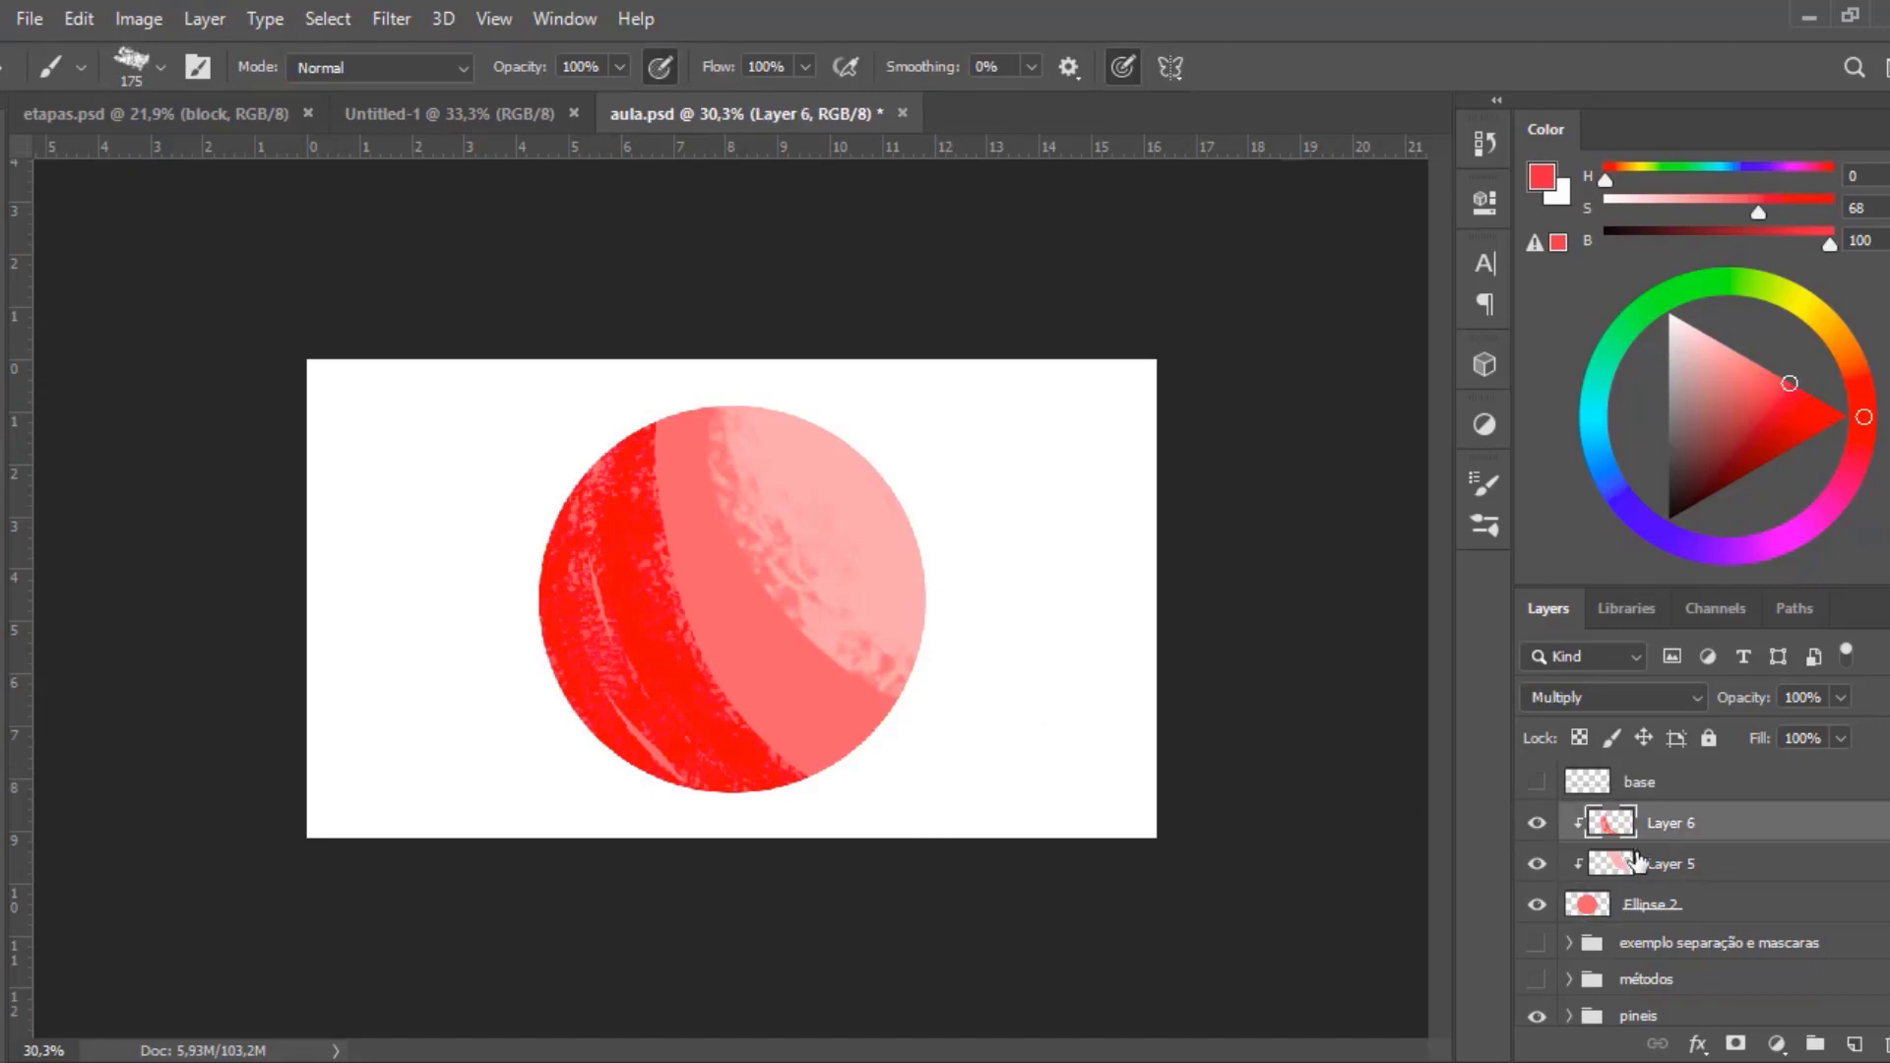
pyautogui.click(1635, 910)
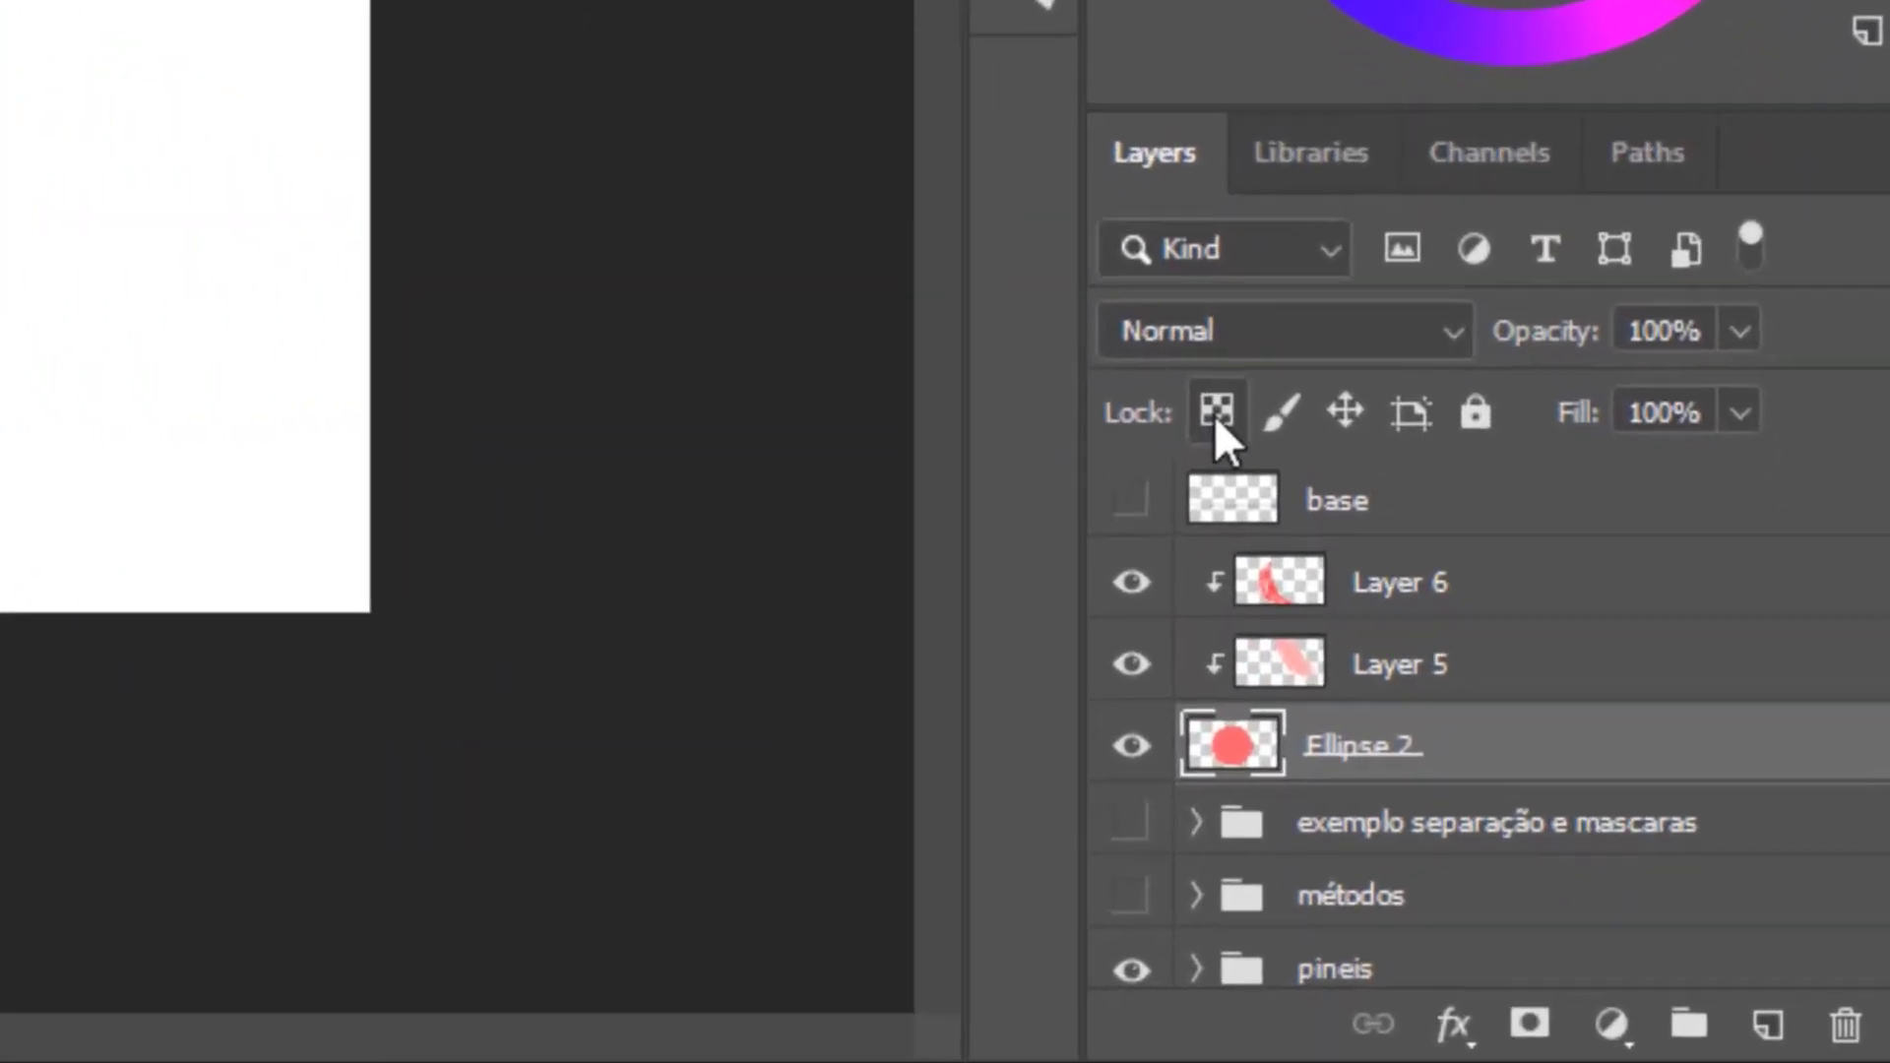
pyautogui.click(1579, 738)
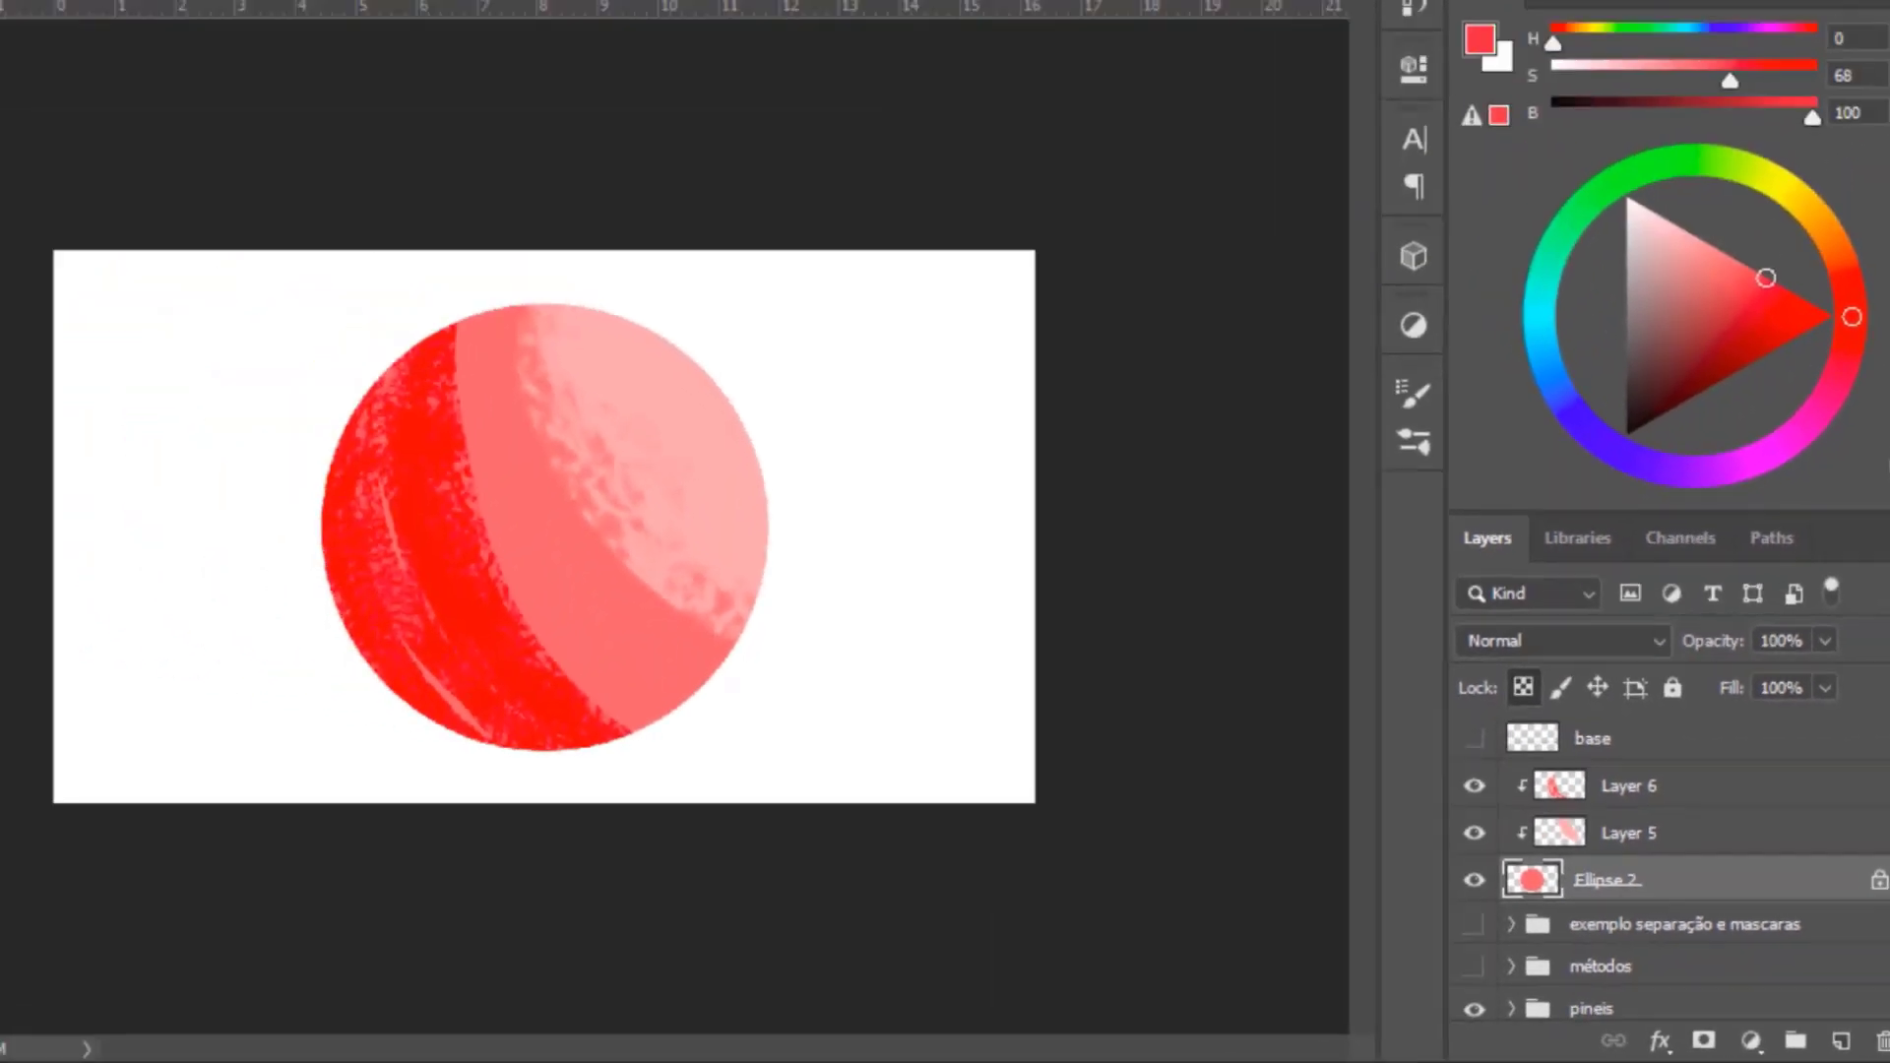
# Choose a light pink with saturation 20 and brightness 100, and fill the Ellipse 2 circle with it.
pyautogui.click(1478, 39)
pyautogui.click(846, 248)
pyautogui.click(1376, 238)
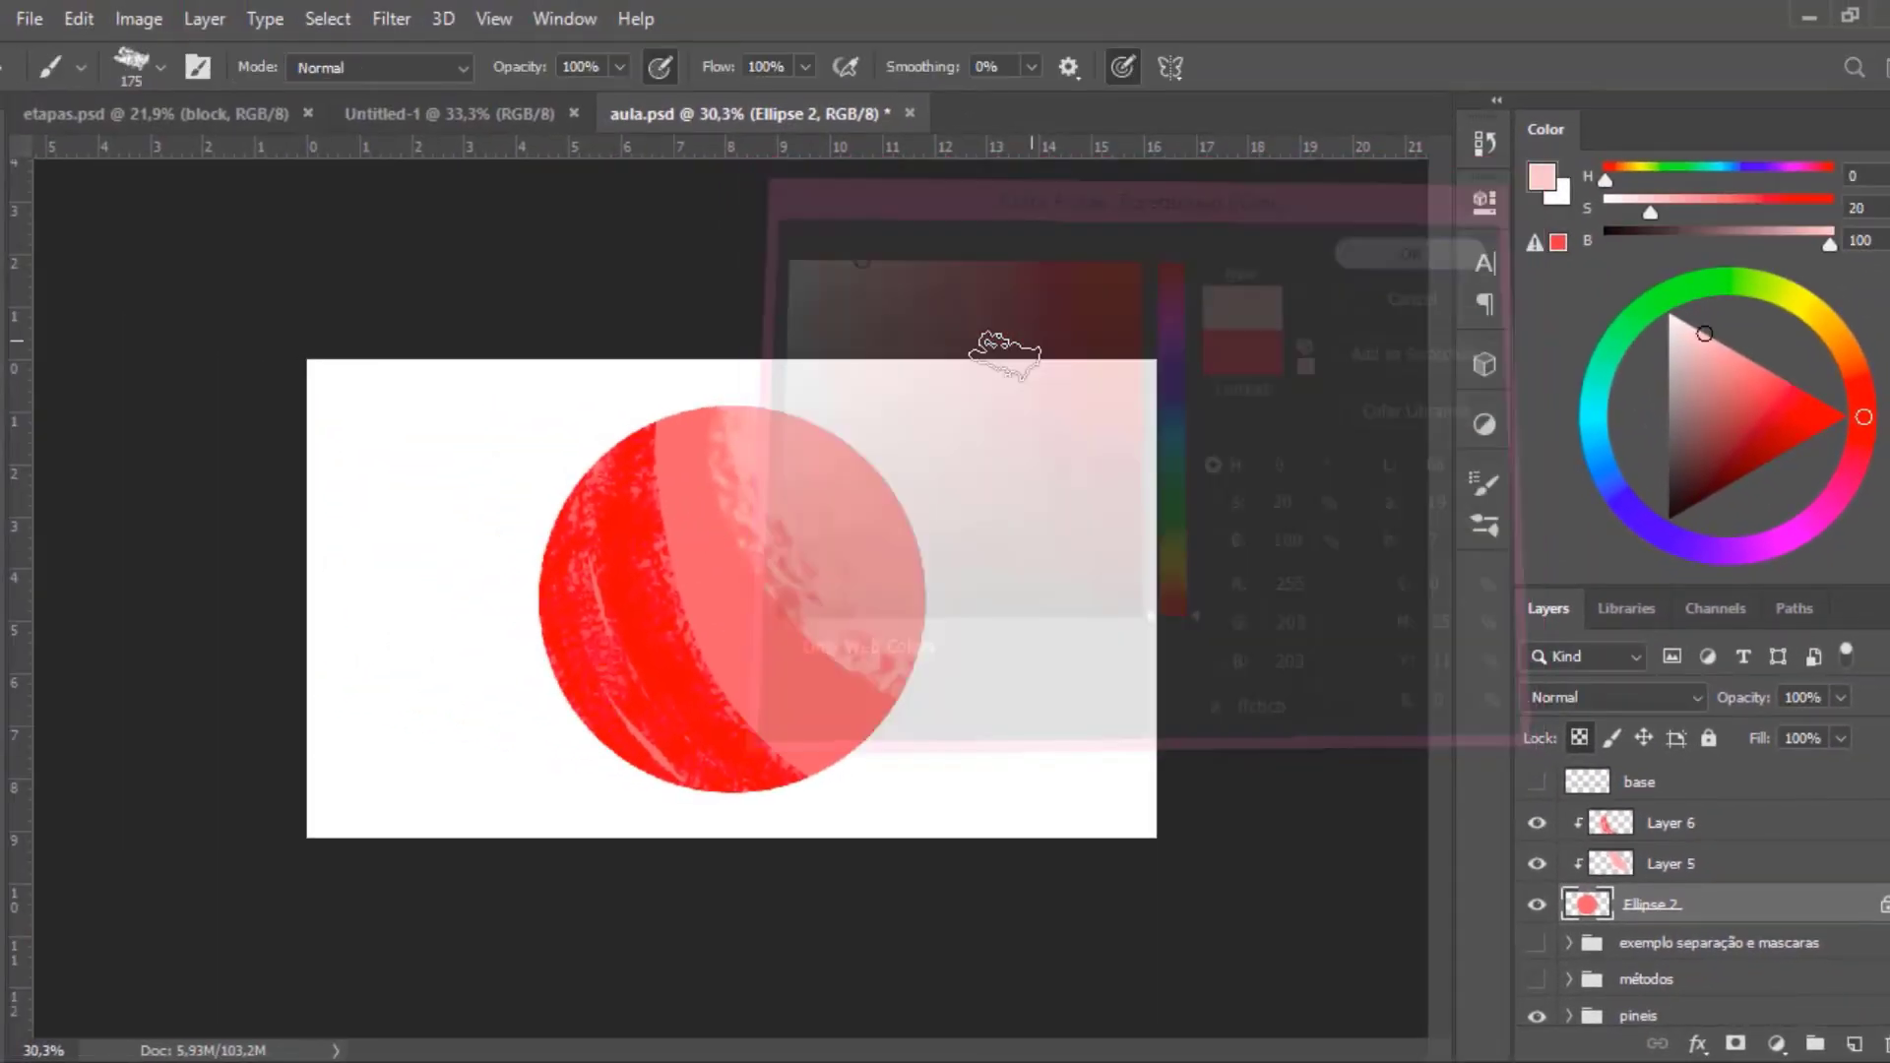
pyautogui.press('g')
pyautogui.click(717, 548)
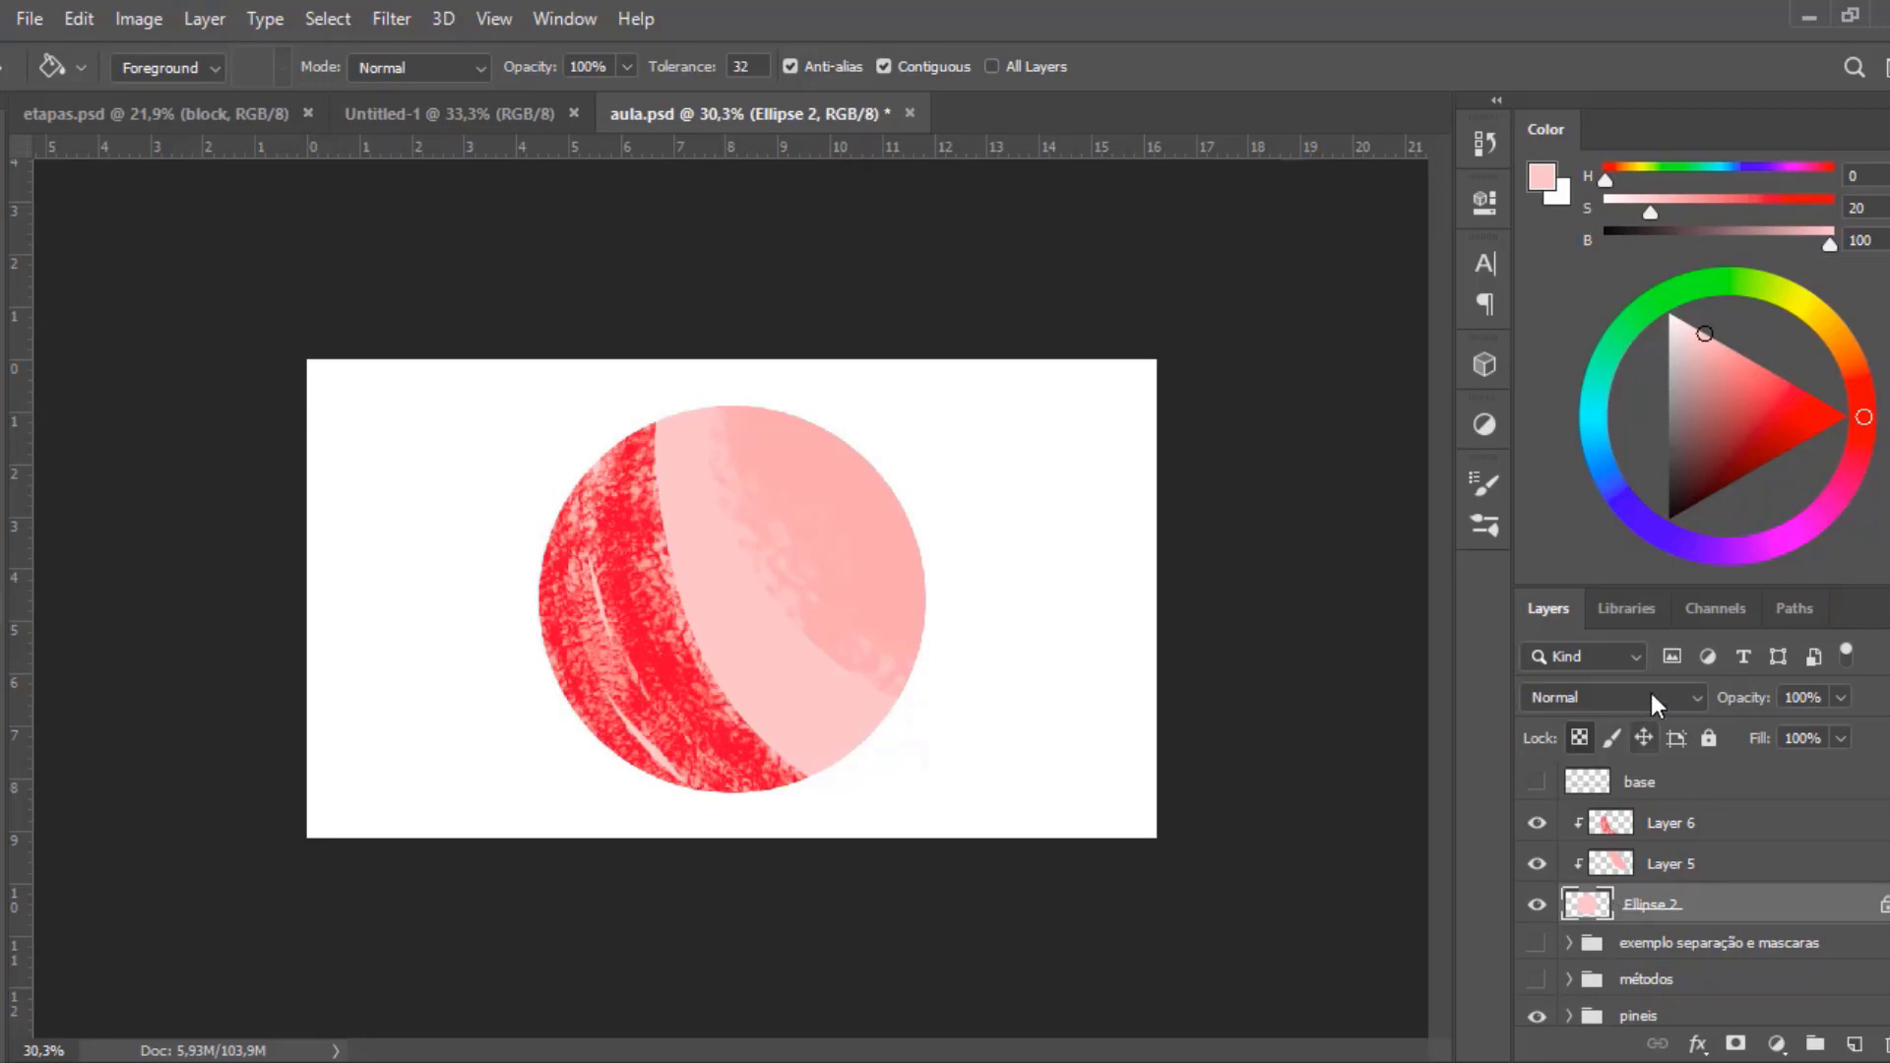
pyautogui.click(1580, 737)
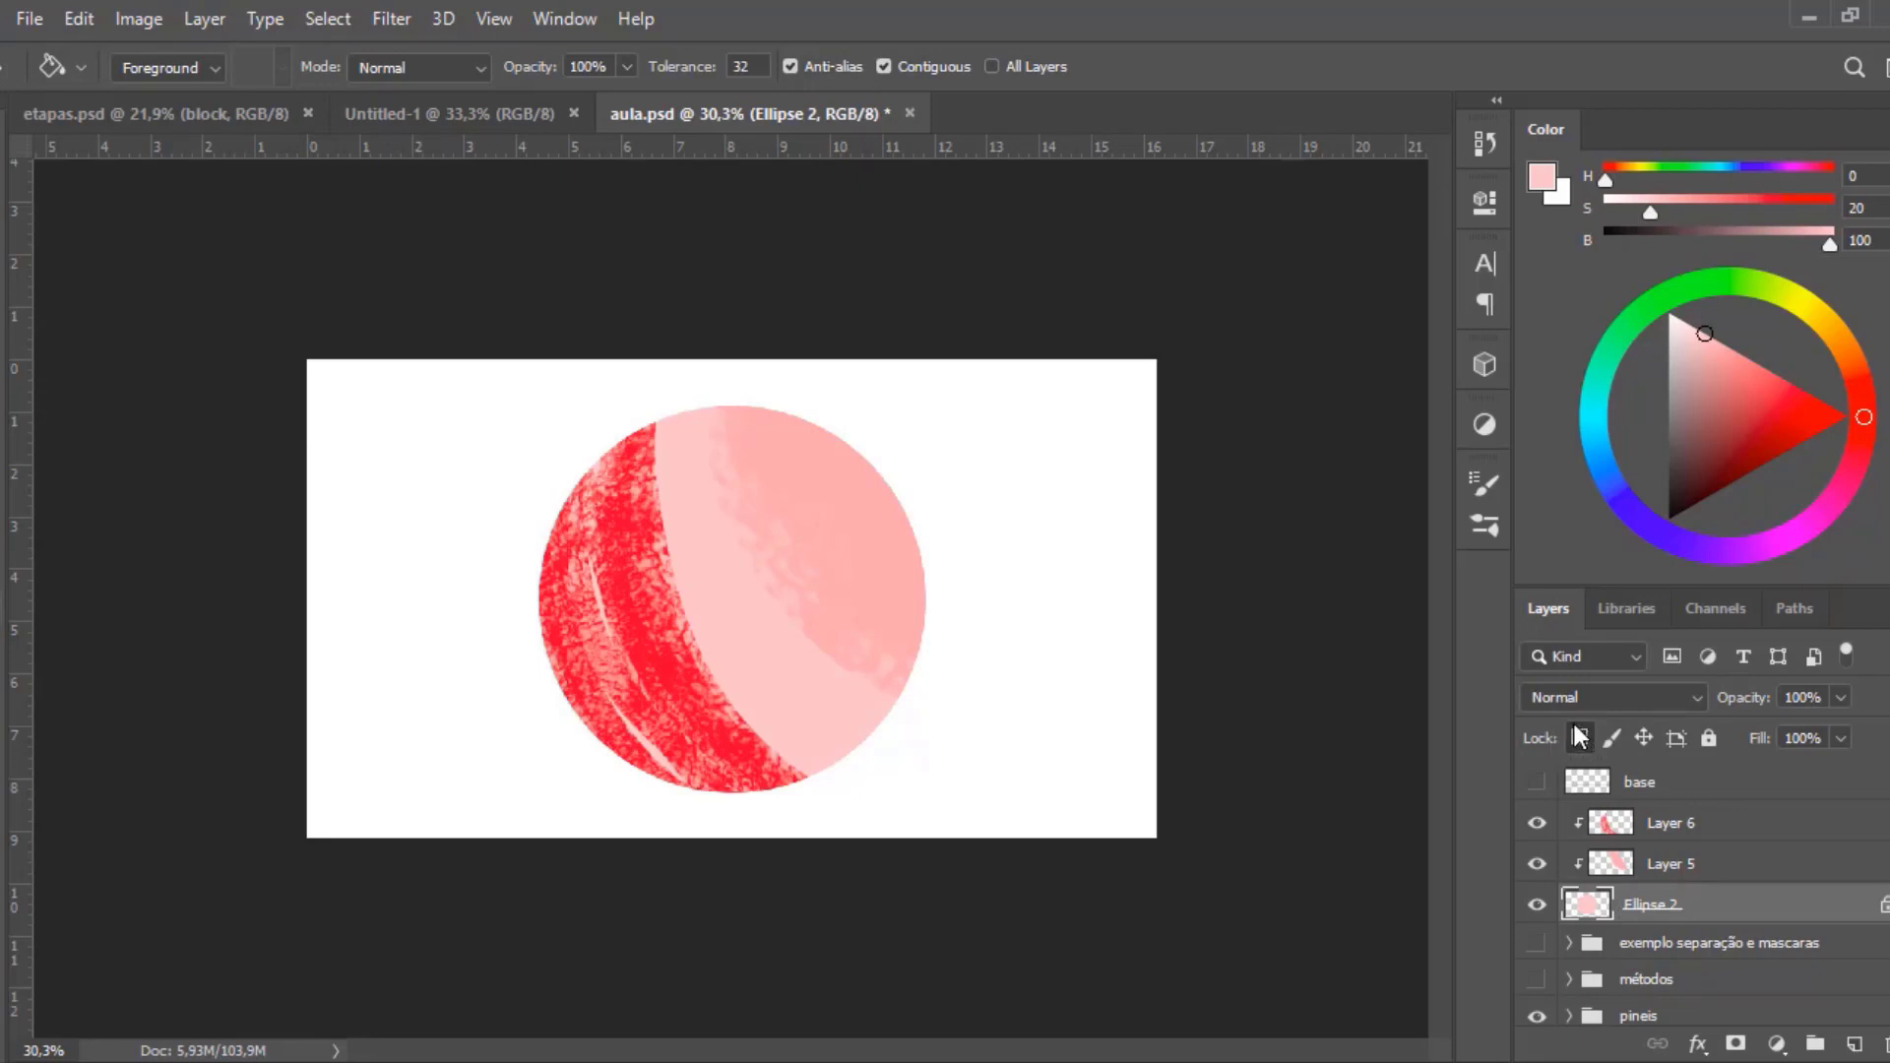